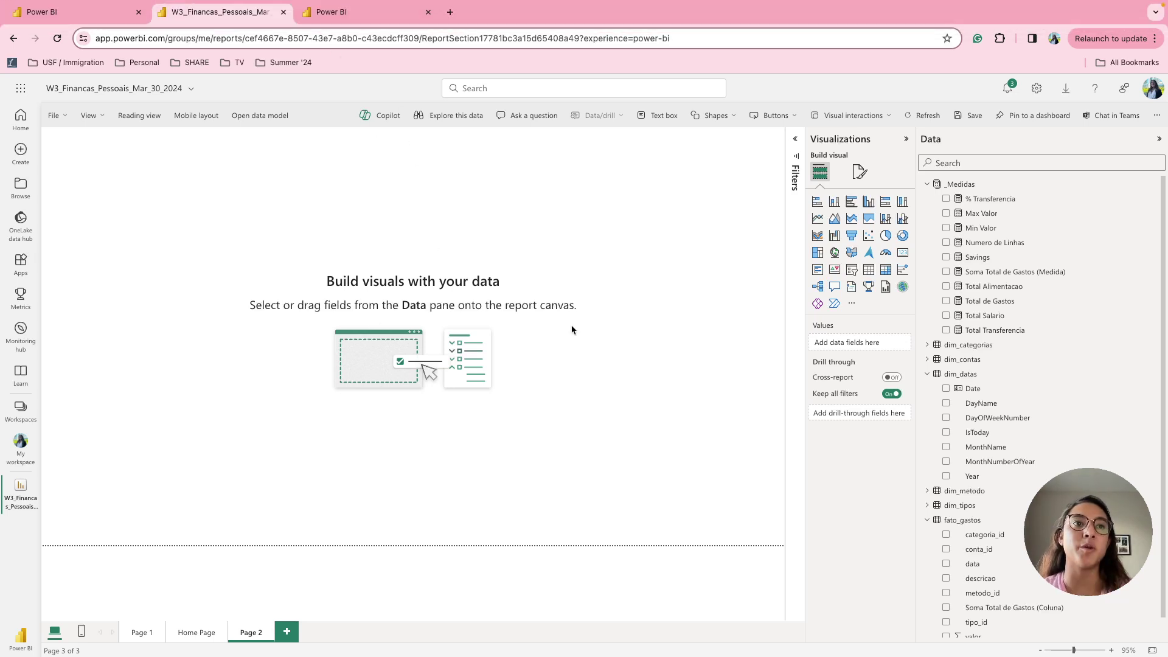
# Switch from the report to its open data model view and dismiss the notice about permanent, automatically saved changes
pyautogui.scroll(-1, 1023, 426)
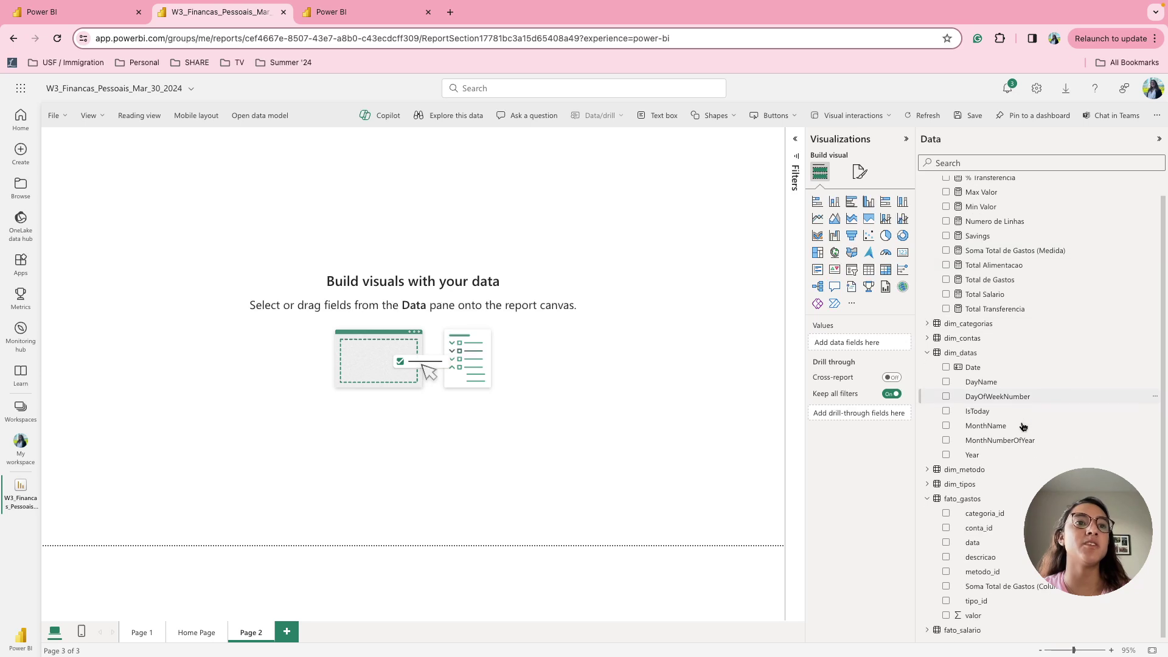
pyautogui.scroll(1, 1023, 426)
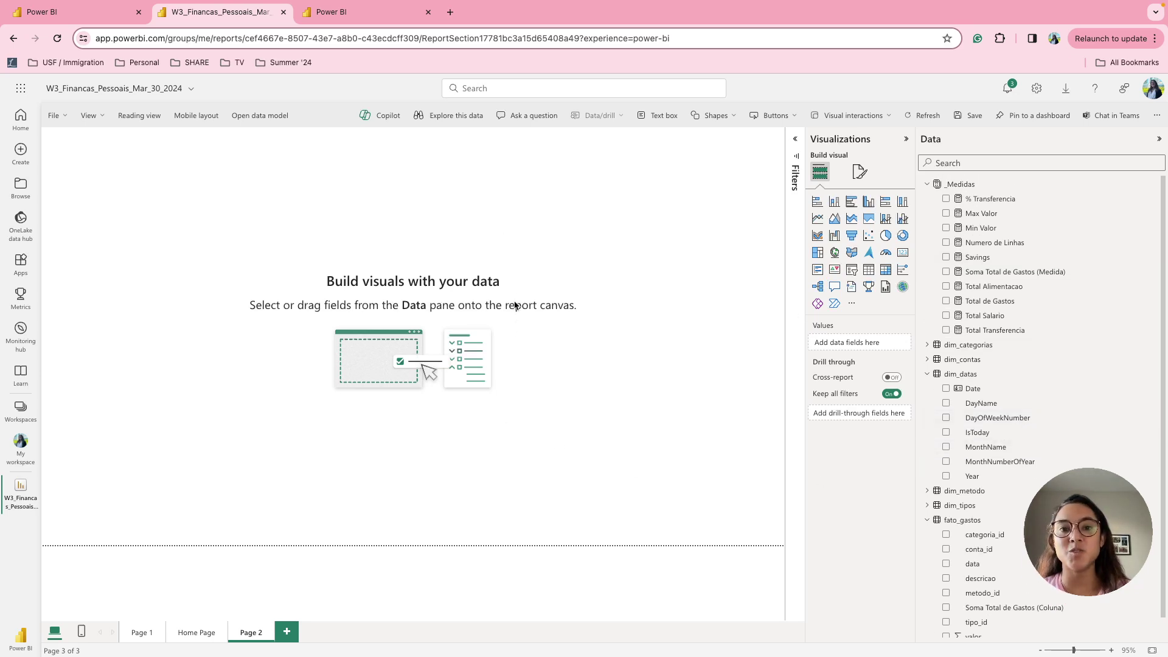
pyautogui.click(350, 14)
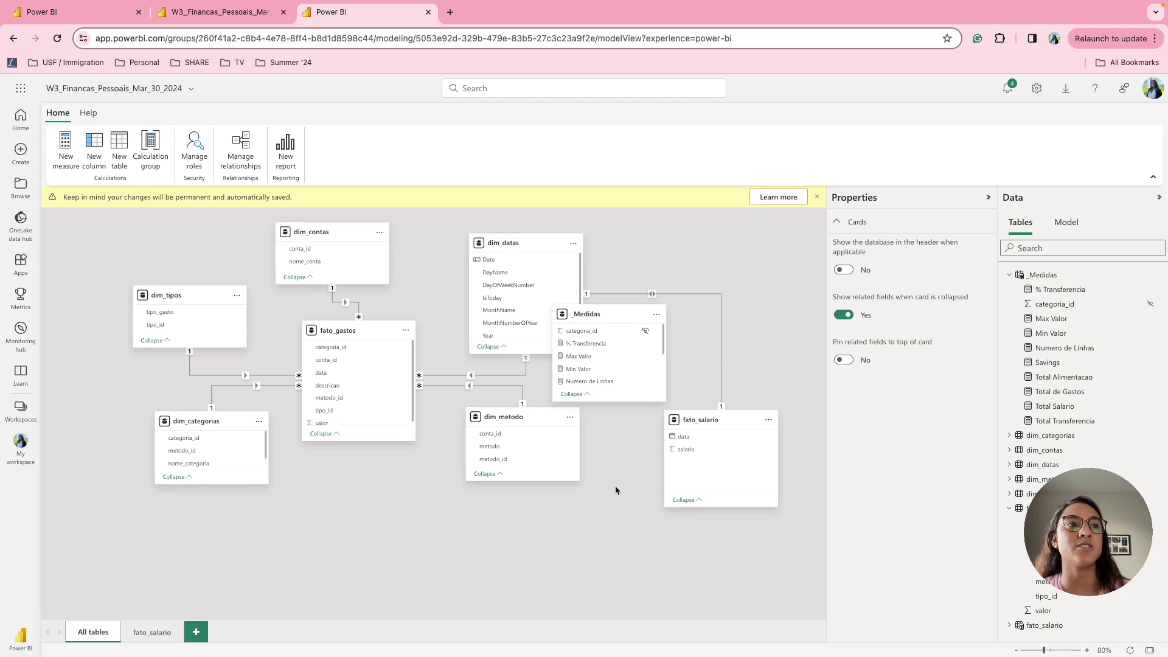
pyautogui.click(816, 197)
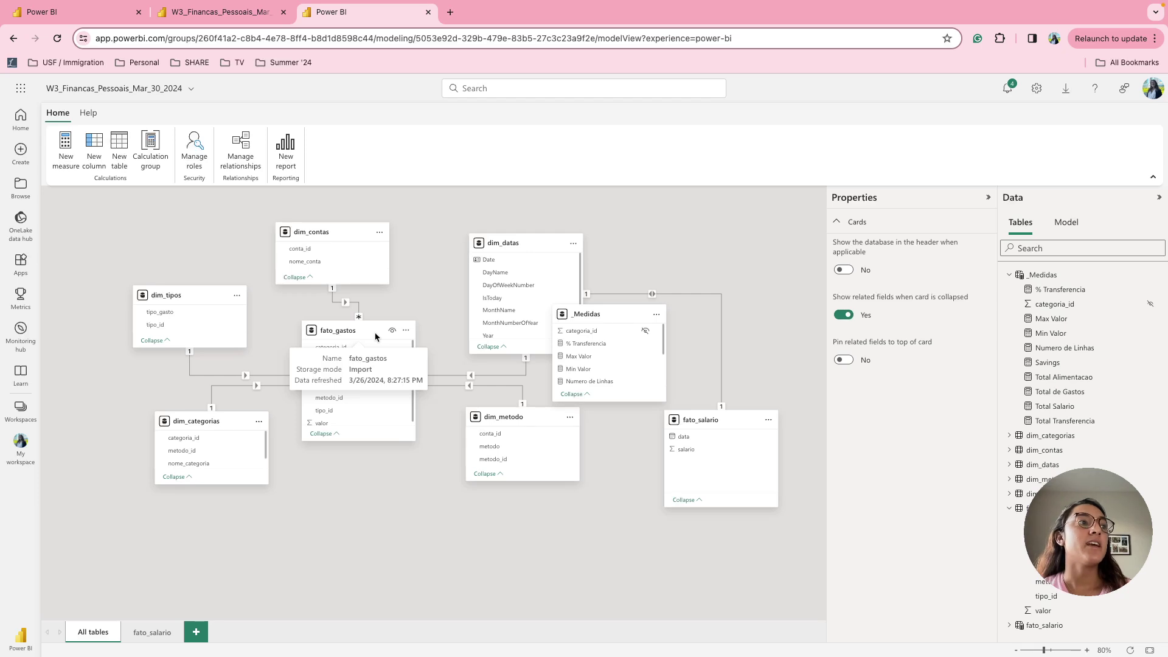
# Open the Financas_Pessoais_Workshop_3 spreadsheet from the W03 folder inside "Arquivos das lives" on Google Drive, and close the Drive folder page
pyautogui.click(450, 12)
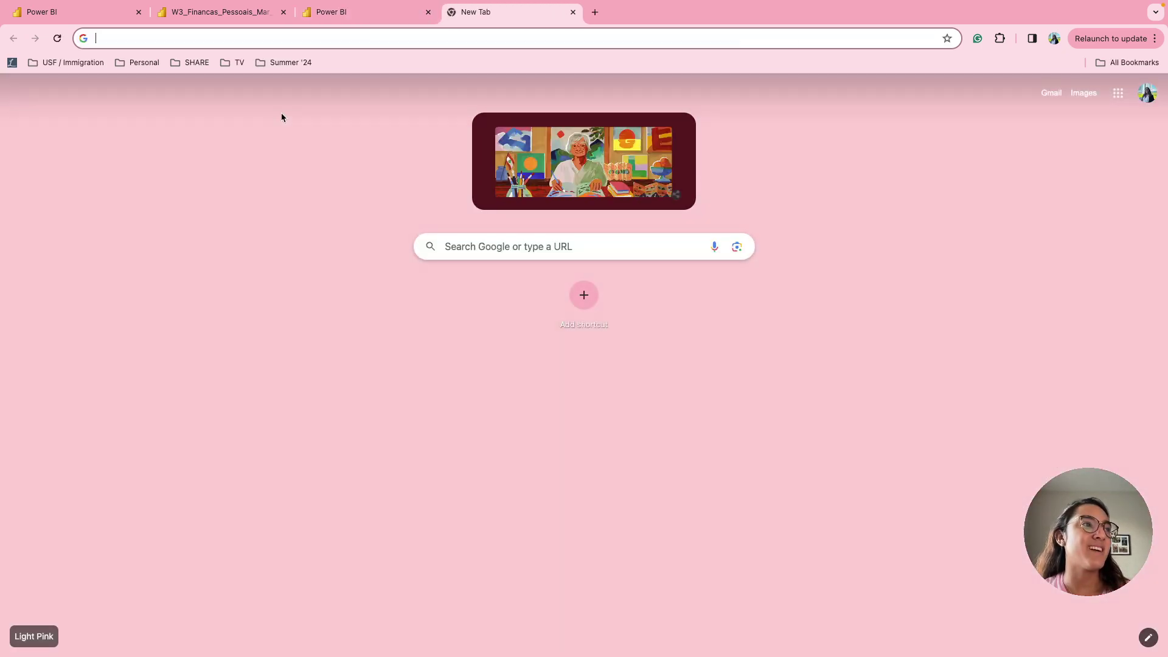
pyautogui.click(197, 66)
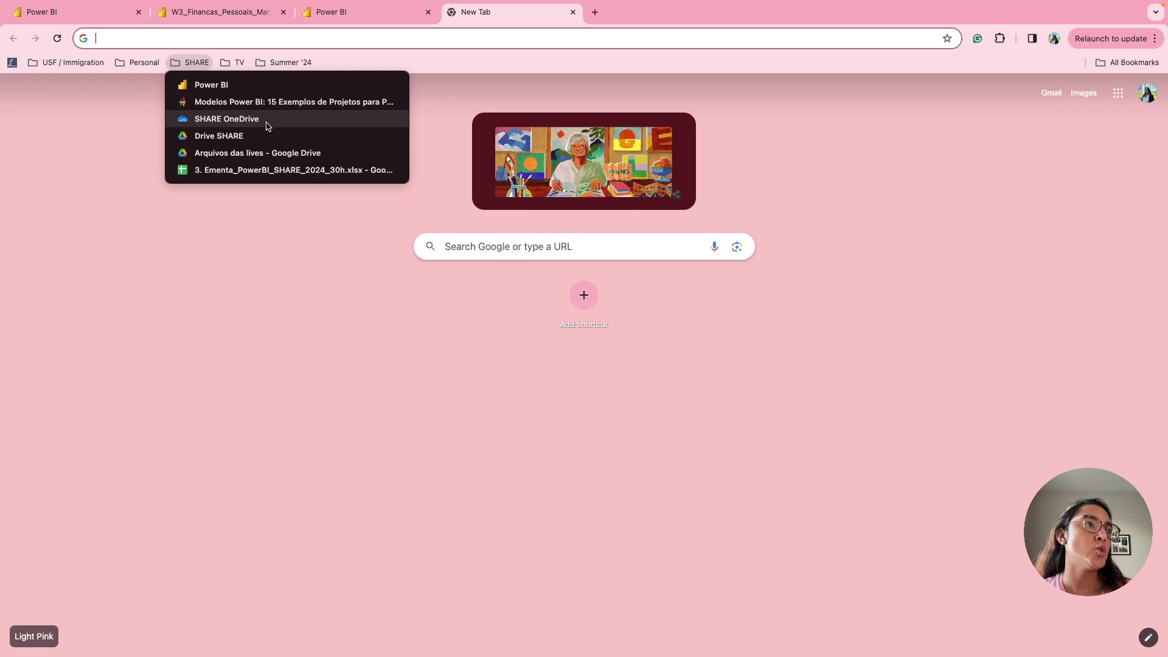
pyautogui.click(268, 154)
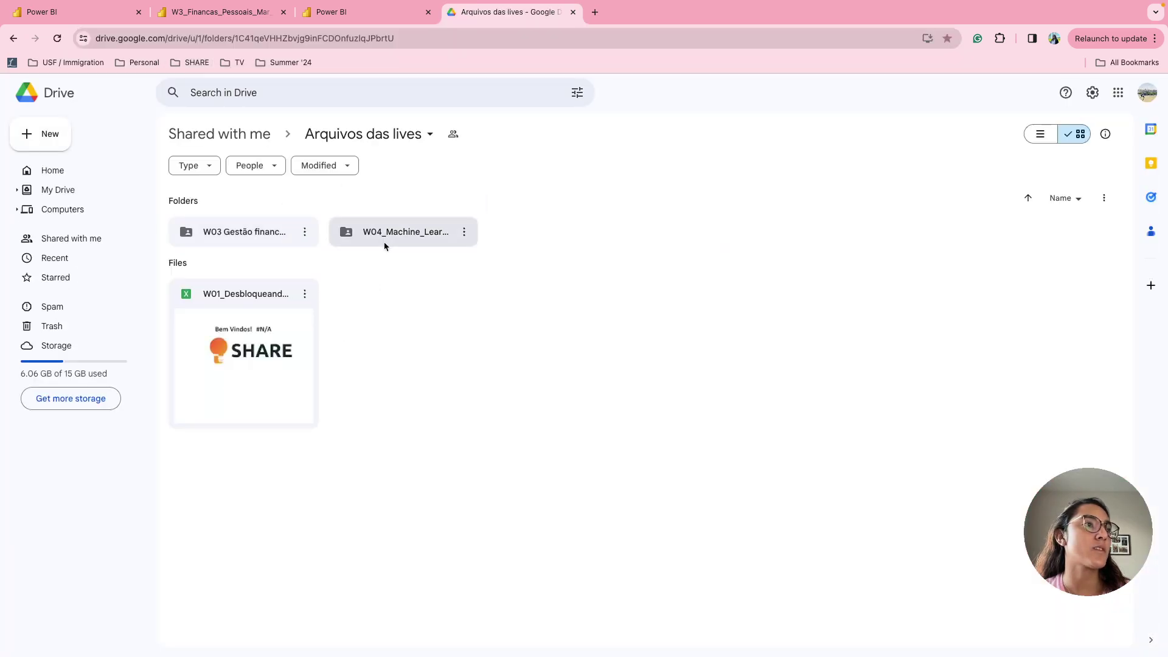
pyautogui.click(260, 245)
pyautogui.doubleClick(260, 250)
pyautogui.click(242, 236)
pyautogui.doubleClick(241, 236)
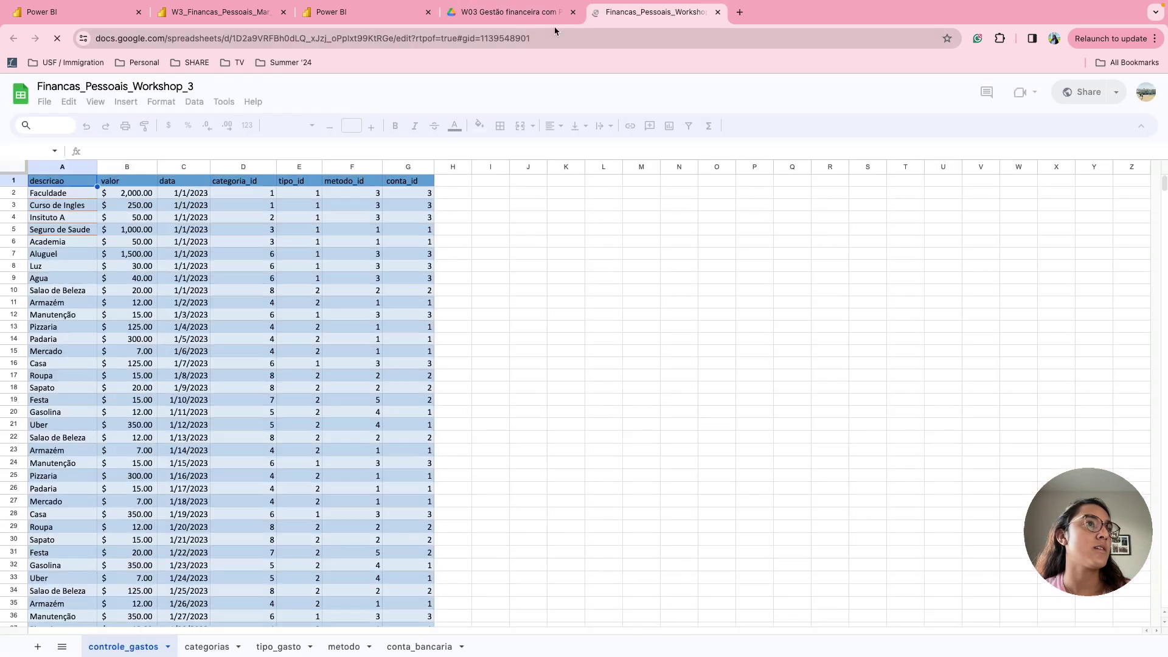
pyautogui.click(573, 13)
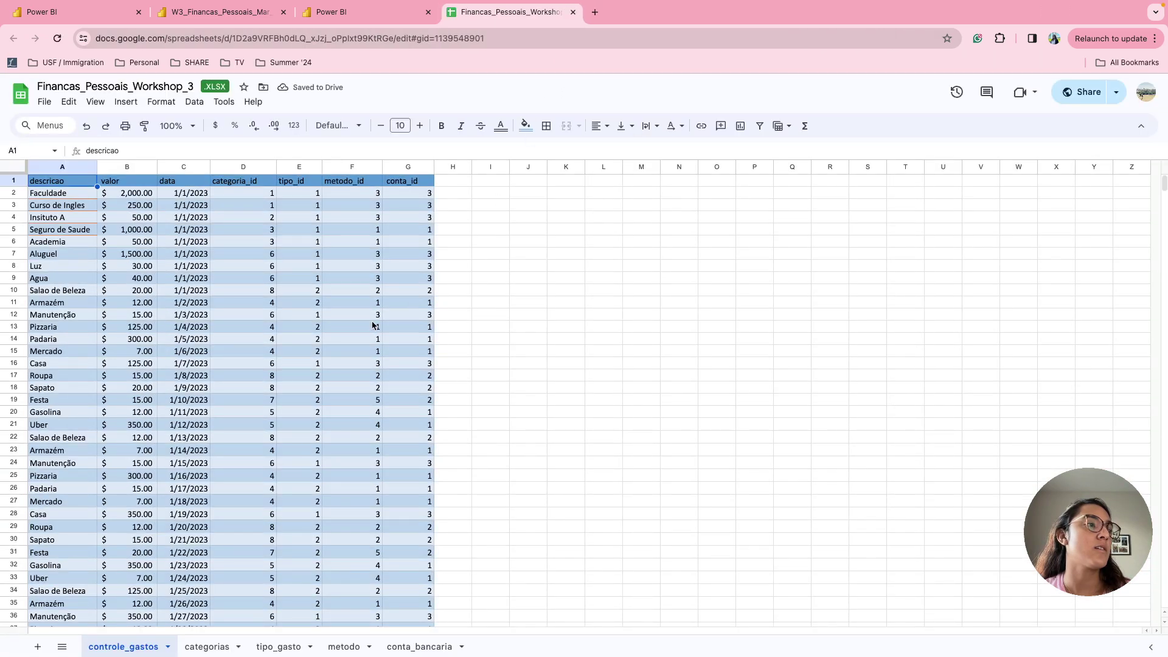
# Compare the data model with the controle_gastos sheet, examining the descricao, valor and data columns and the id columns D to G
pyautogui.click(386, 9)
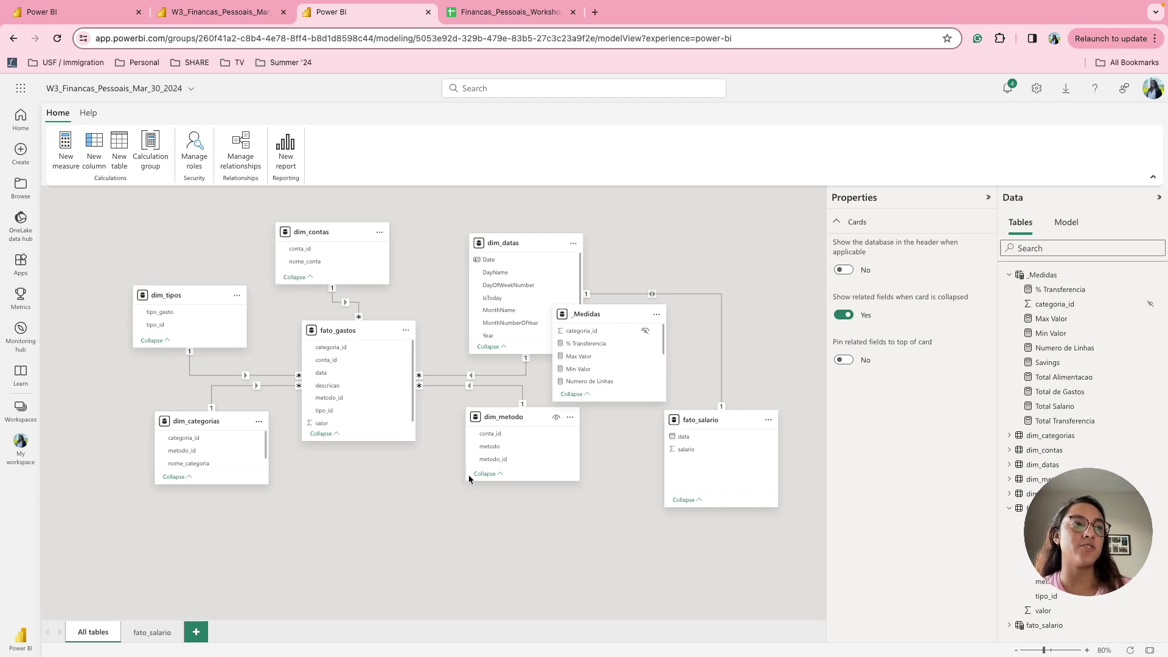
pyautogui.click(483, 15)
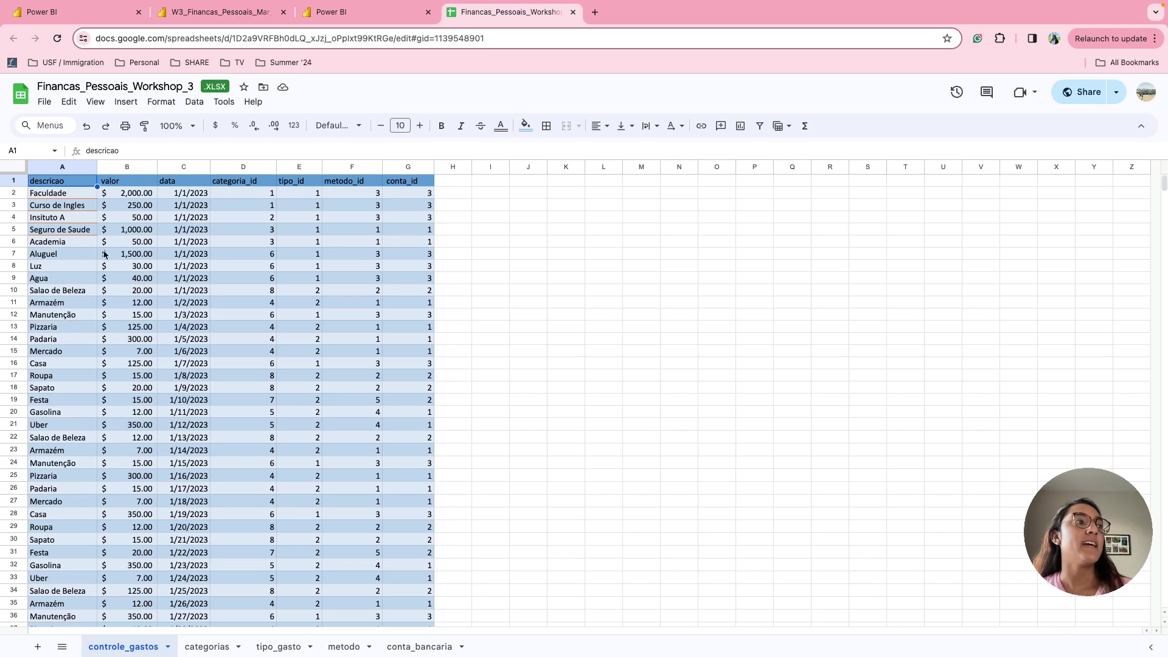
pyautogui.click(95, 244)
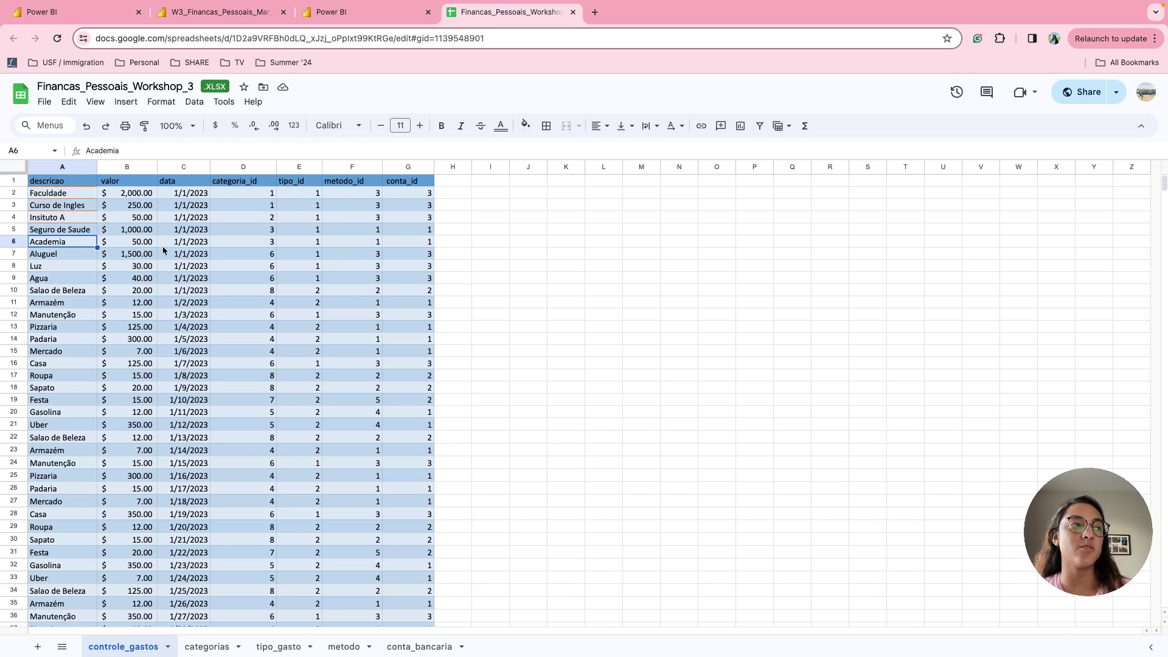
pyautogui.scroll(-1, 163, 245)
pyautogui.scroll(1, 163, 245)
pyautogui.click(125, 182)
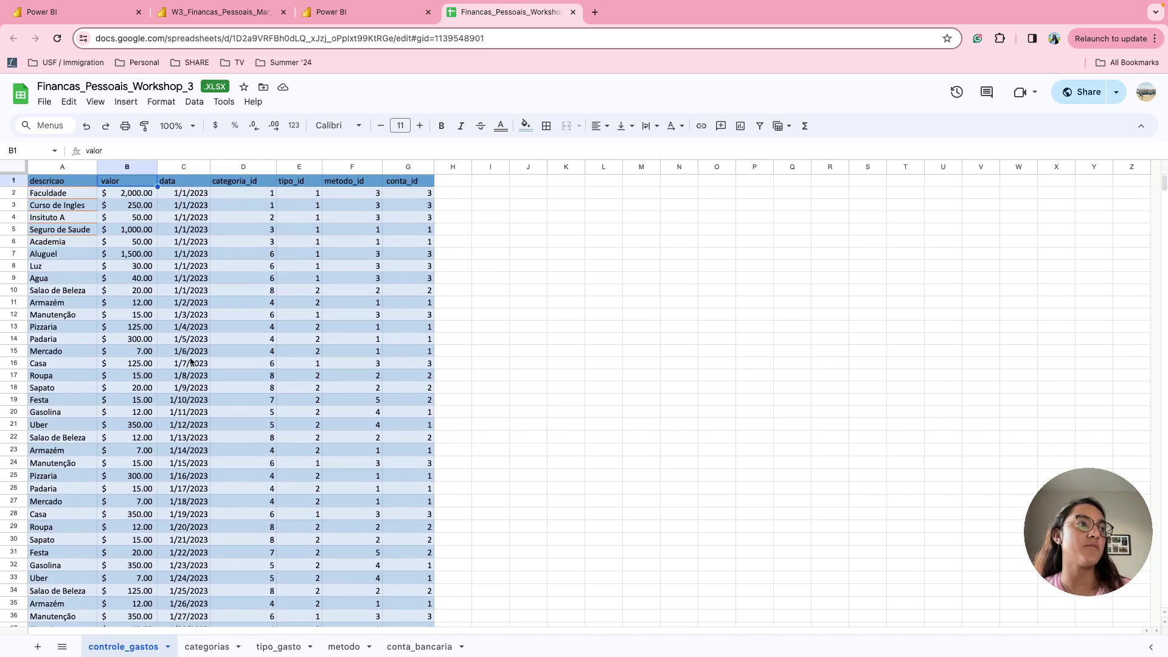
pyautogui.scroll(-15, 190, 361)
pyautogui.scroll(-6, 190, 361)
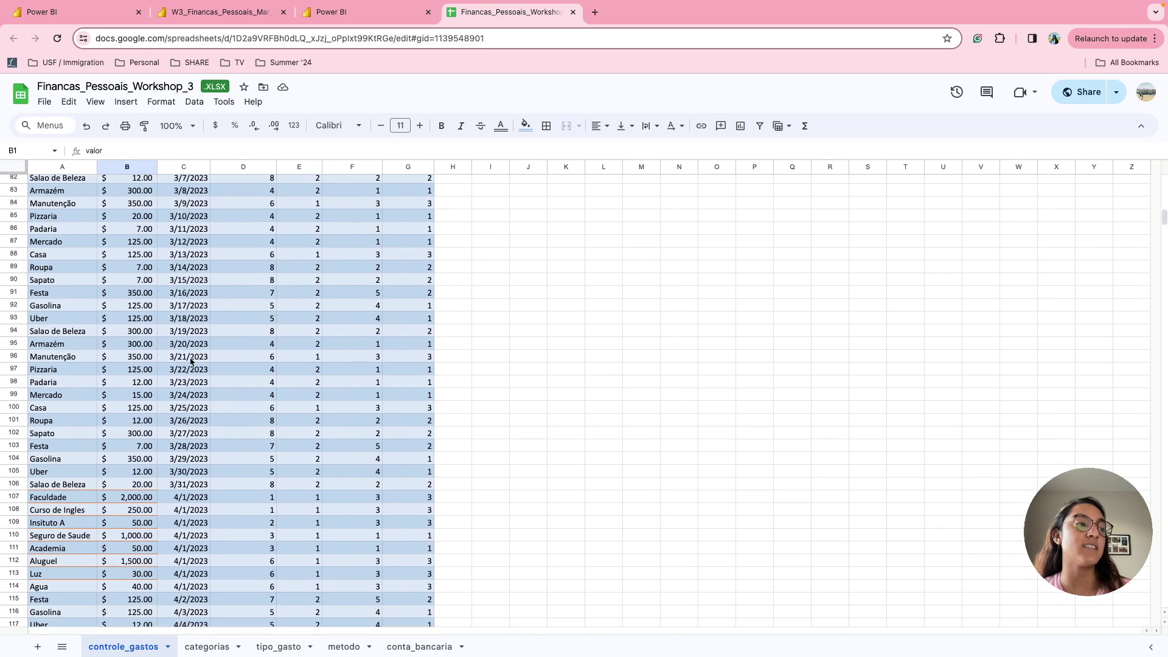
pyautogui.scroll(20, 190, 360)
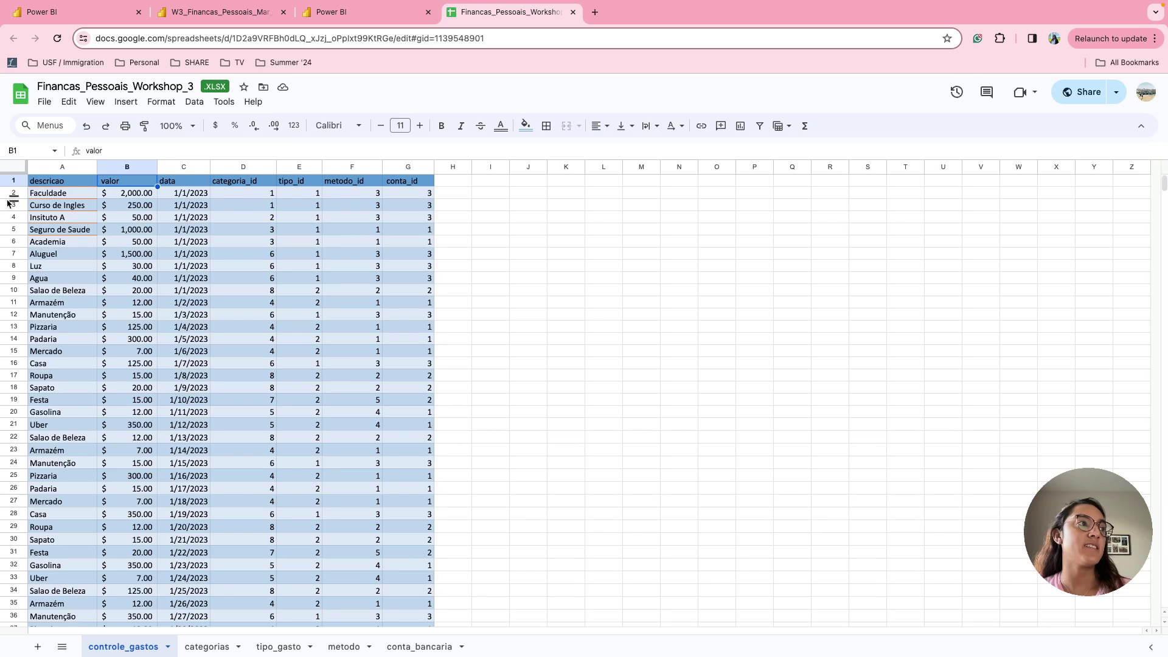
pyautogui.moveTo(236, 217); pyautogui.dragTo(425, 218)
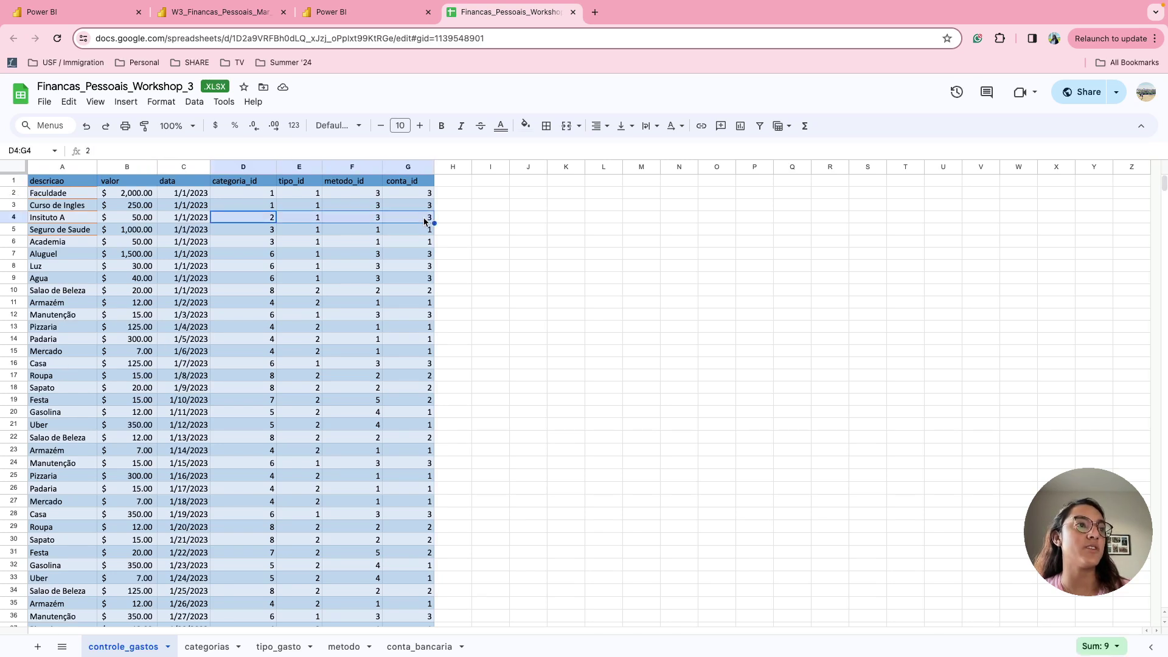
pyautogui.click(426, 466)
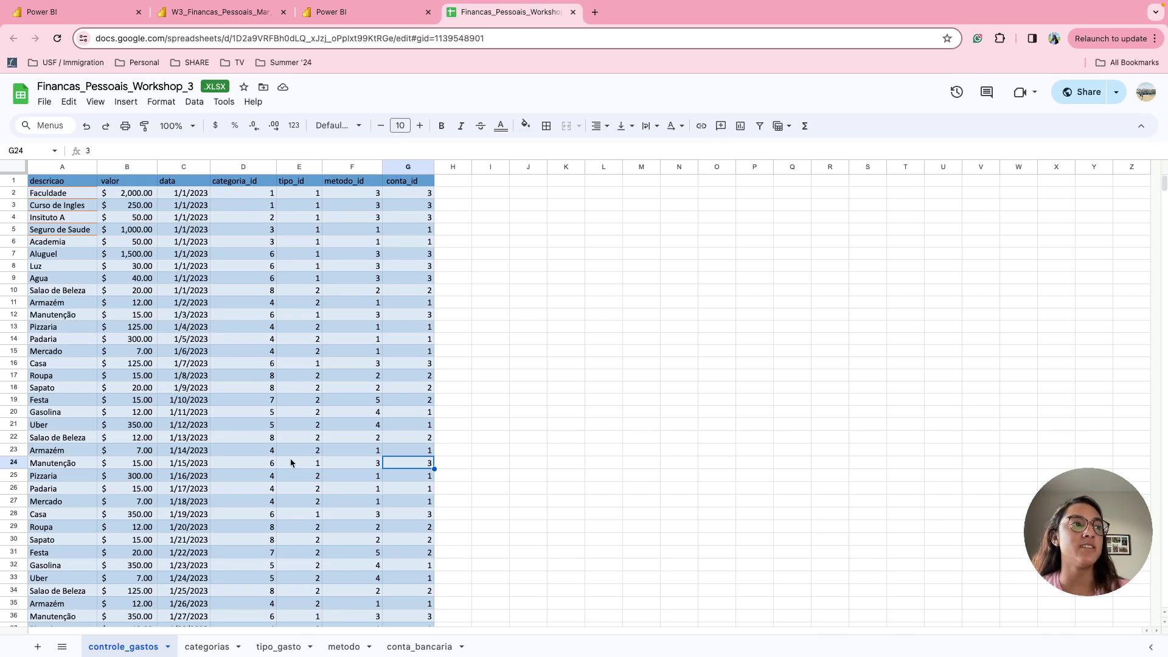
# Review the lookup tables in the categorias, tipo_gasto, metodo and conta_bancaria sheets
pyautogui.click(203, 649)
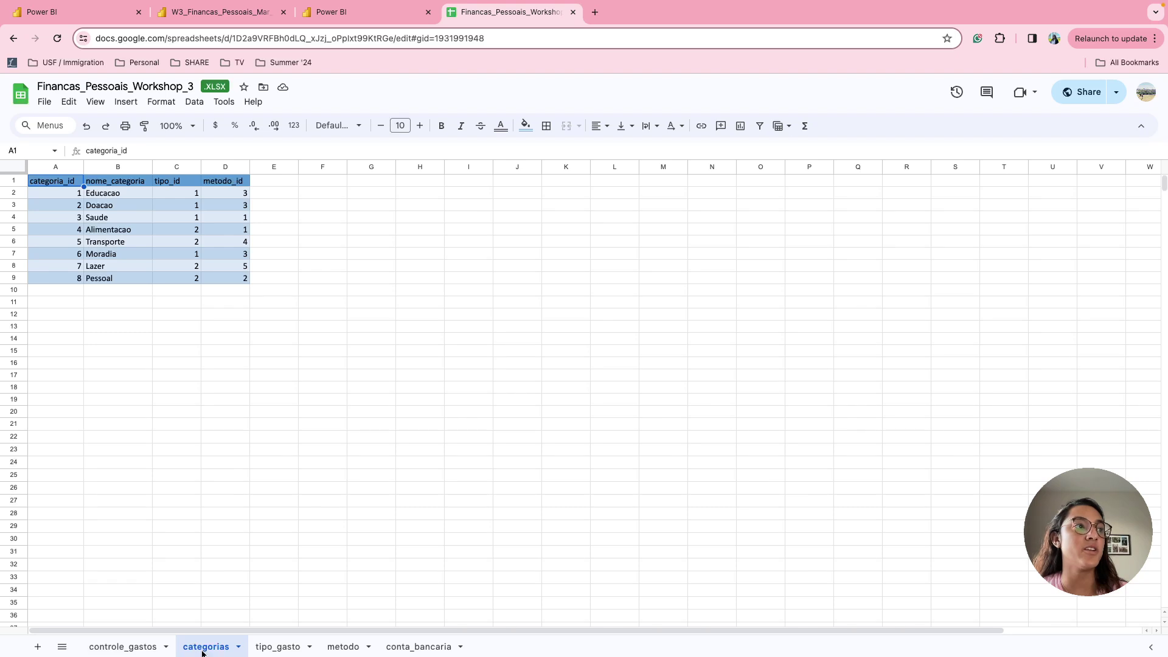
pyautogui.click(270, 650)
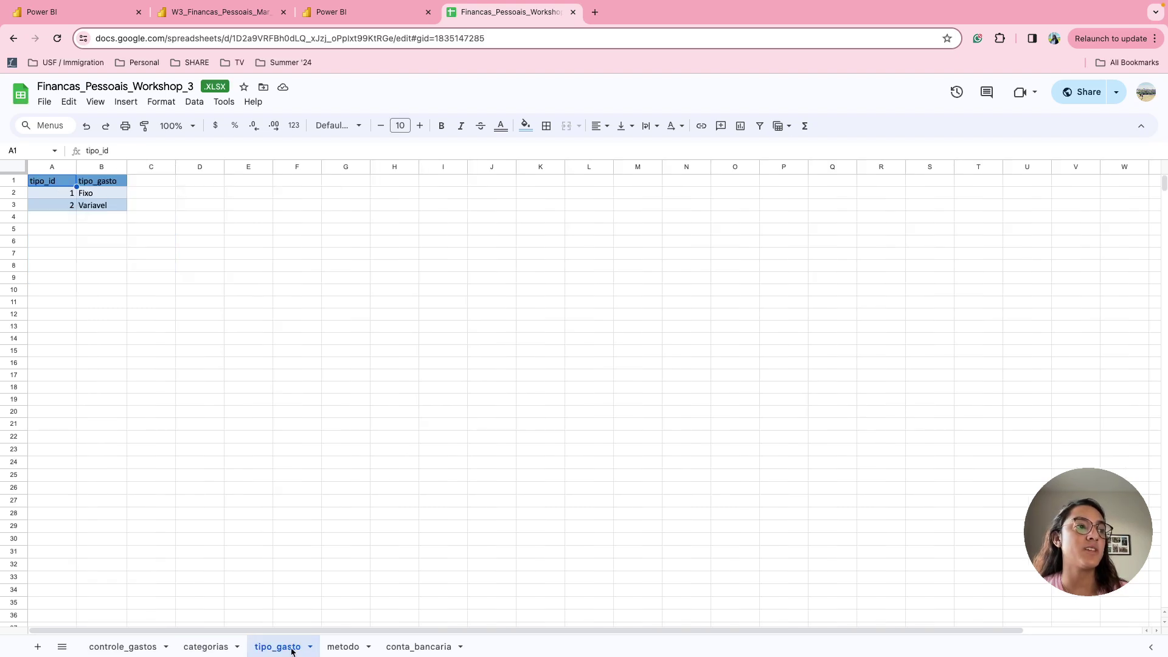
pyautogui.click(351, 648)
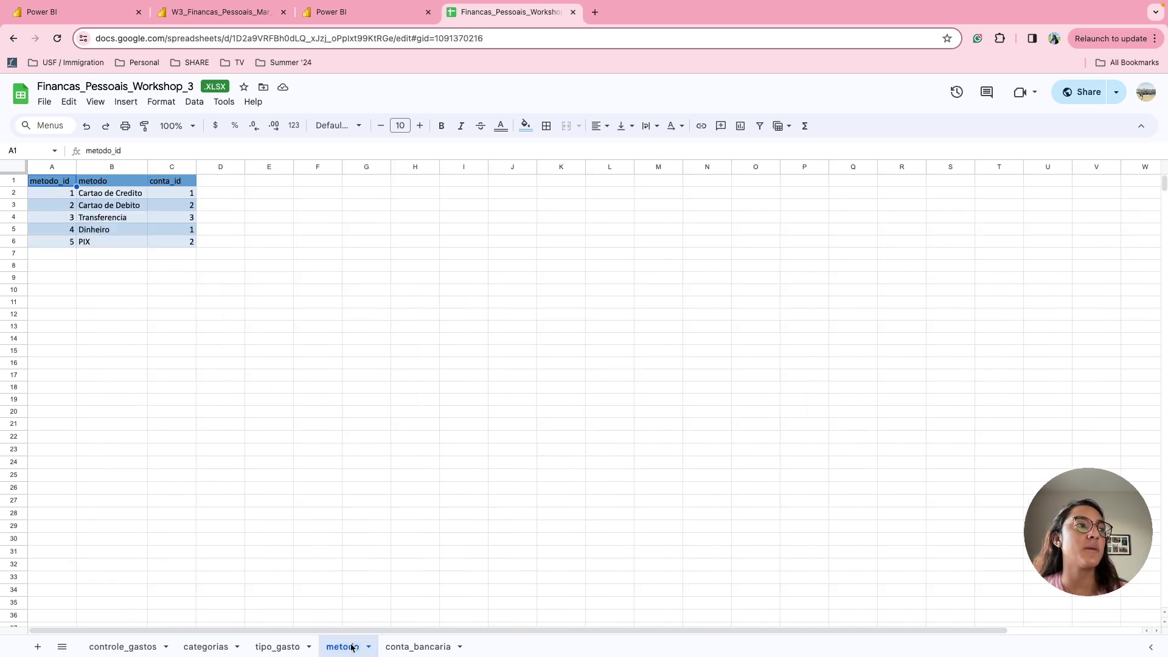
pyautogui.click(409, 649)
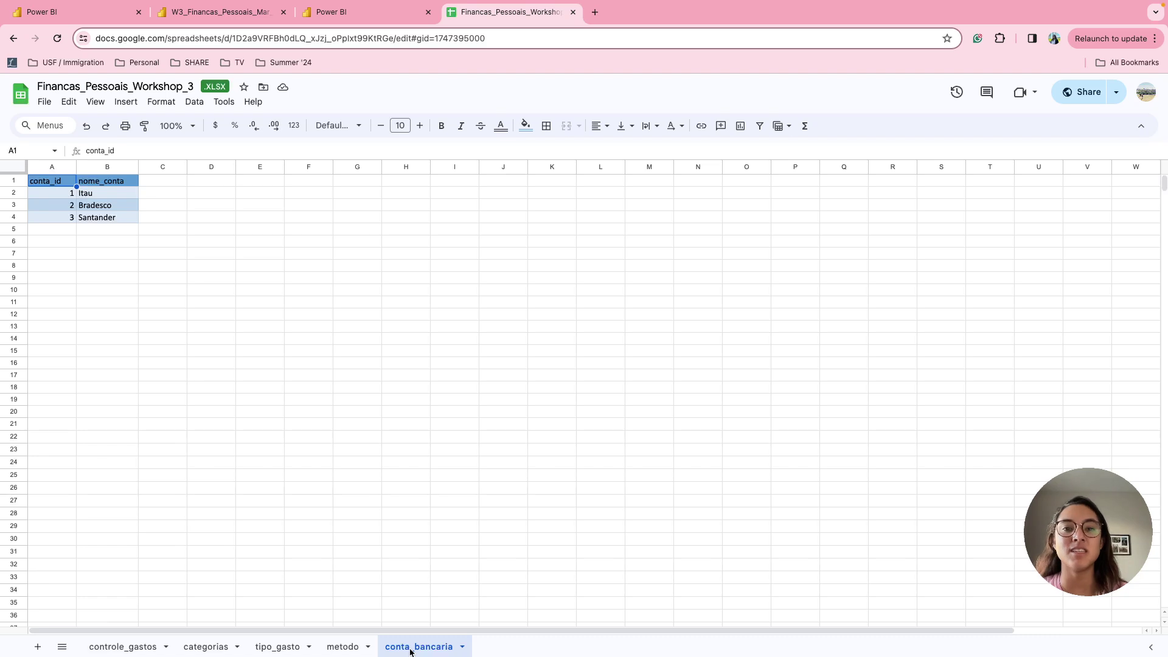
# Return to the Power BI data model and start a new measure named "Soma Total (Medida)" in the _Medidas table
pyautogui.click(330, 16)
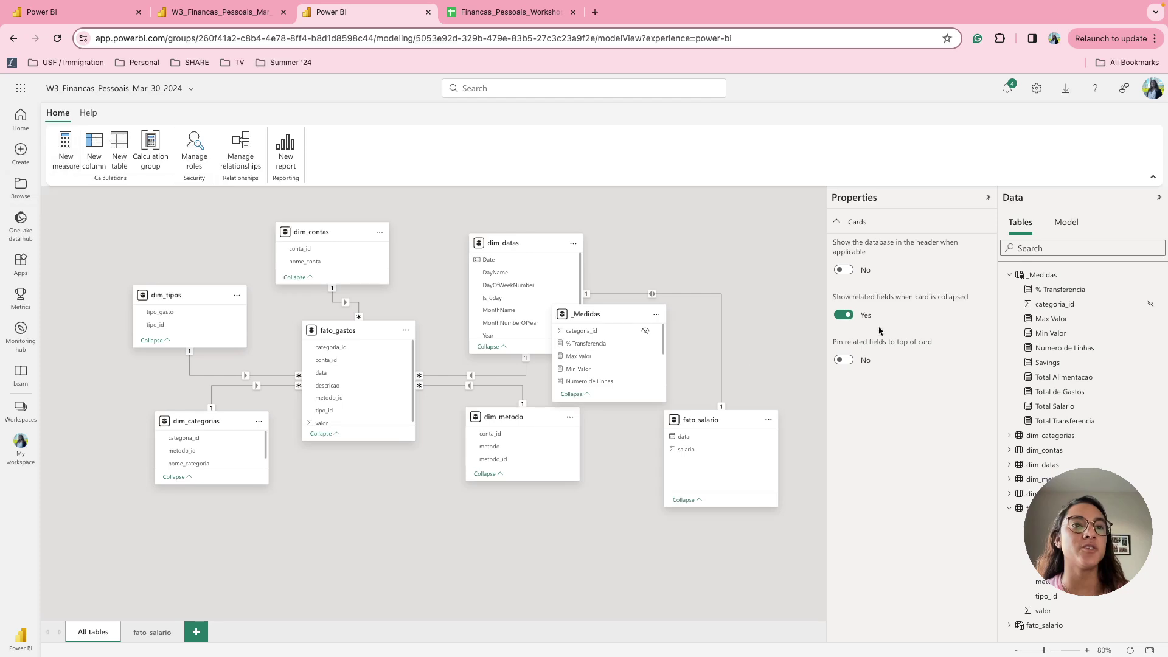
pyautogui.rightClick(1057, 291)
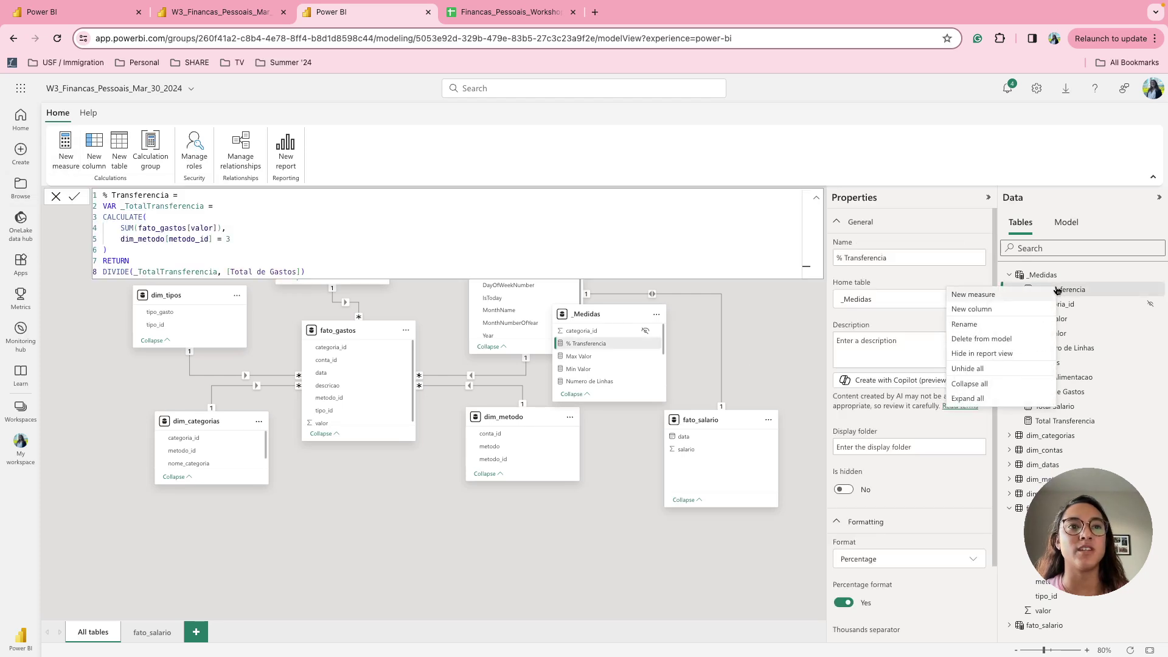
pyautogui.press('Escape')
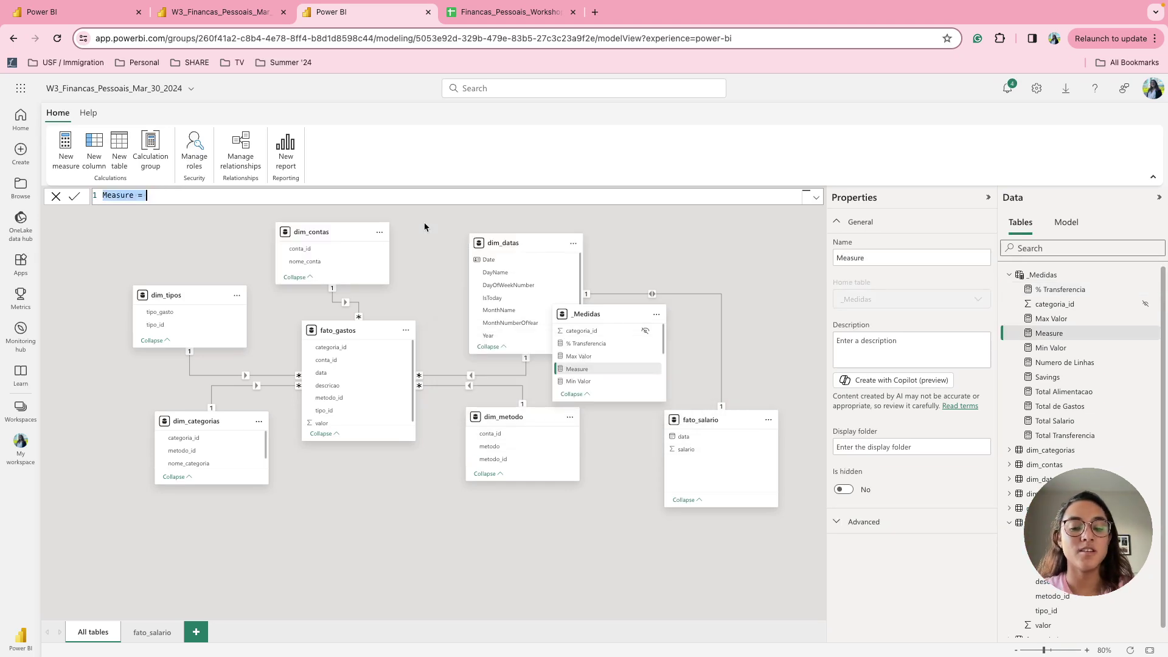
pyautogui.write('Soma Total (Medida)')
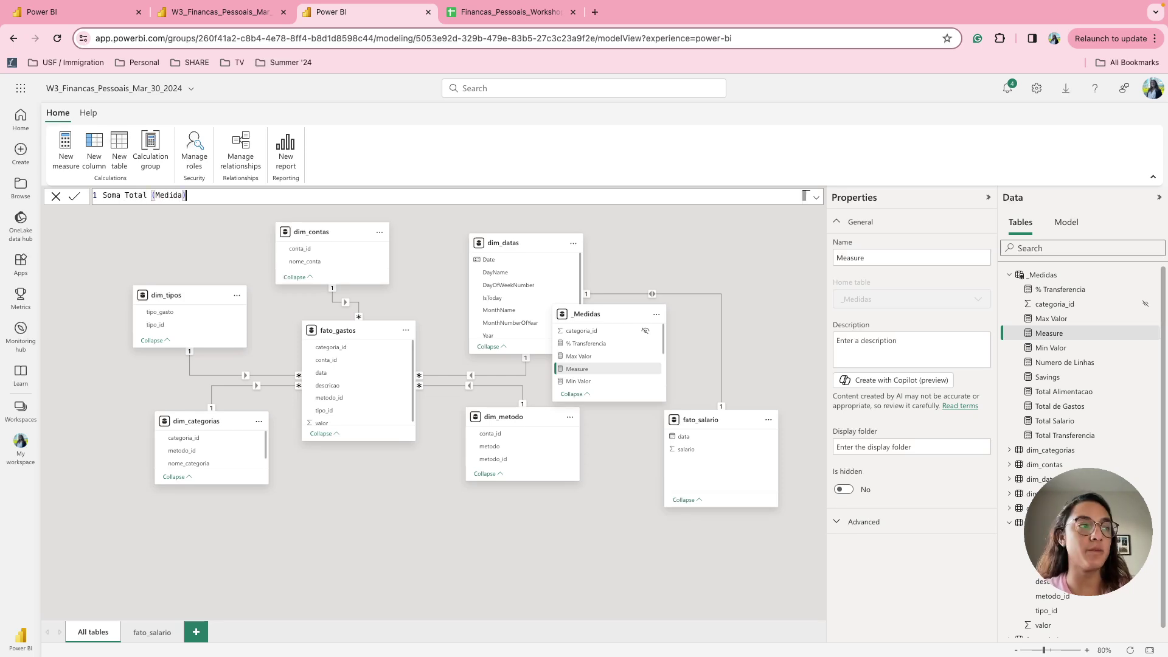
pyautogui.write(' =')
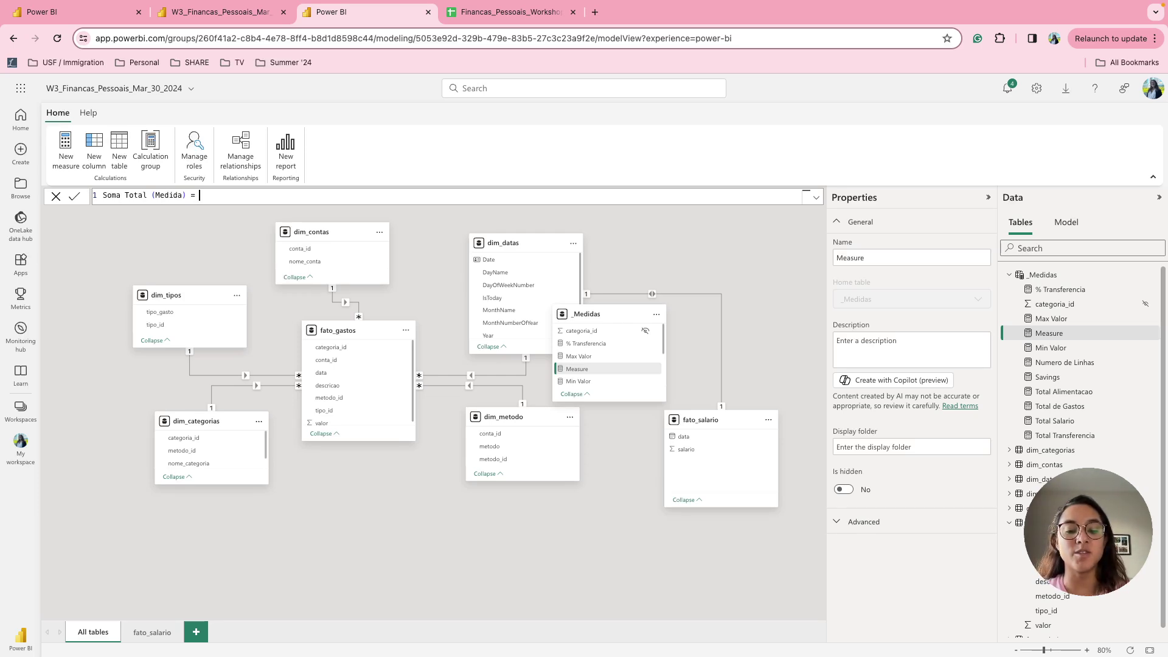
pyautogui.write('SUM(')
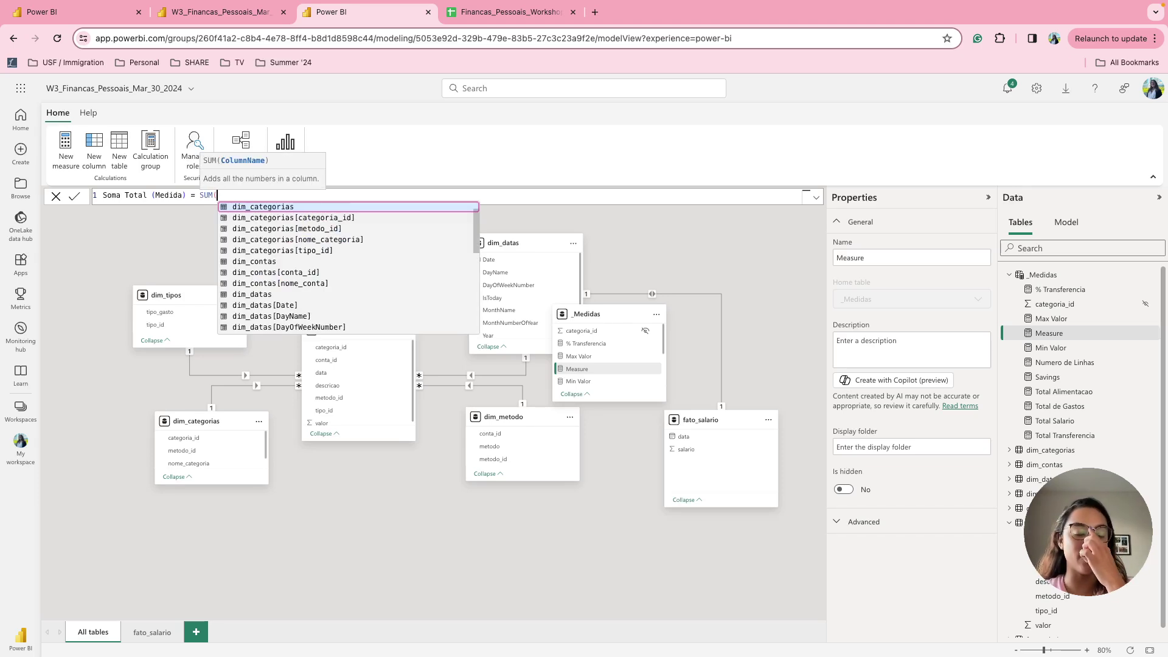
pyautogui.press('BackSpace')
pyautogui.press('BackSpace')
pyautogui.press('BackSpace')
pyautogui.press('BackSpace')
# Define the Soma Total (Medida) measure as SUM(fato_gastos[valor]) and commit the formula
pyautogui.write('su')
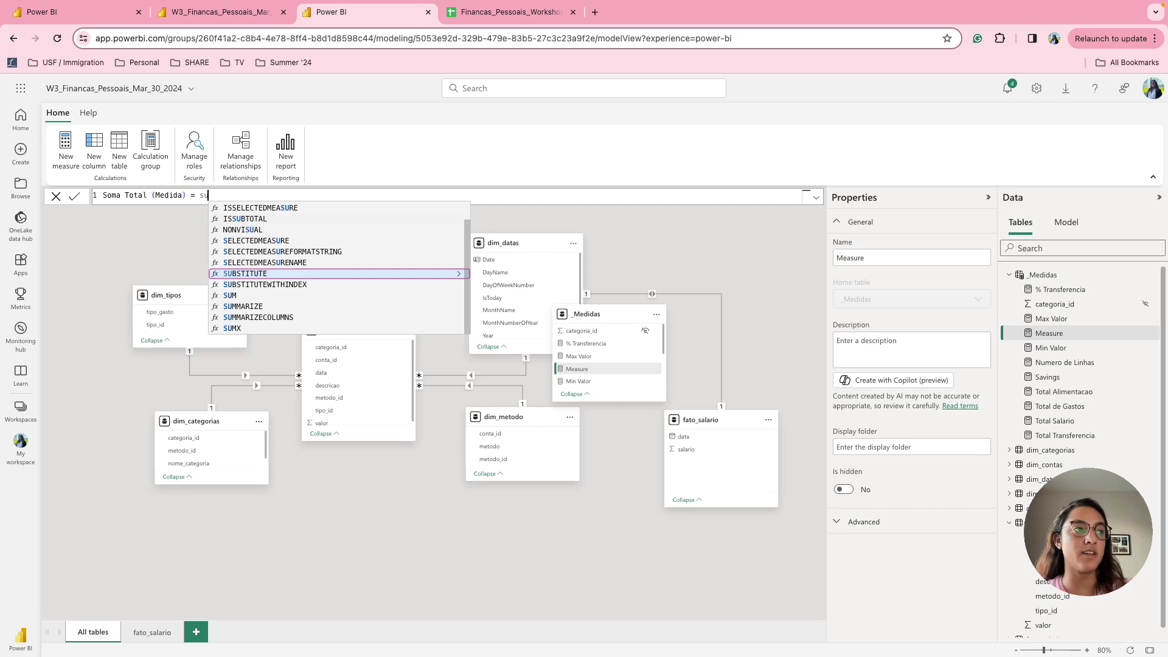
pyautogui.write('m')
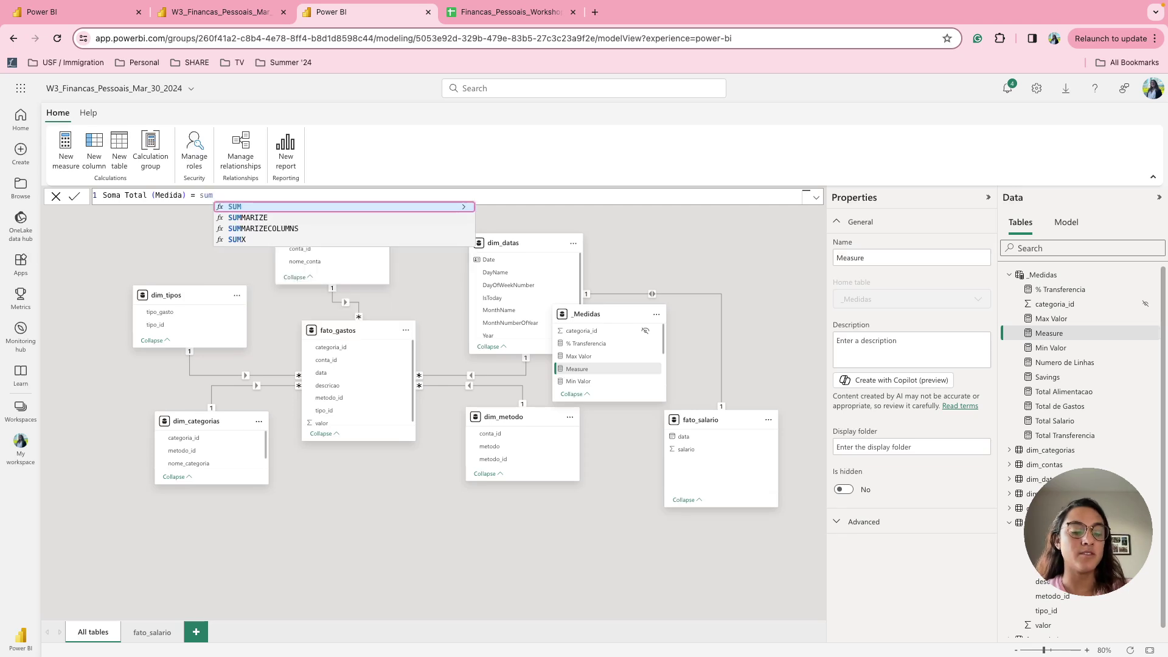
pyautogui.press('Tab')
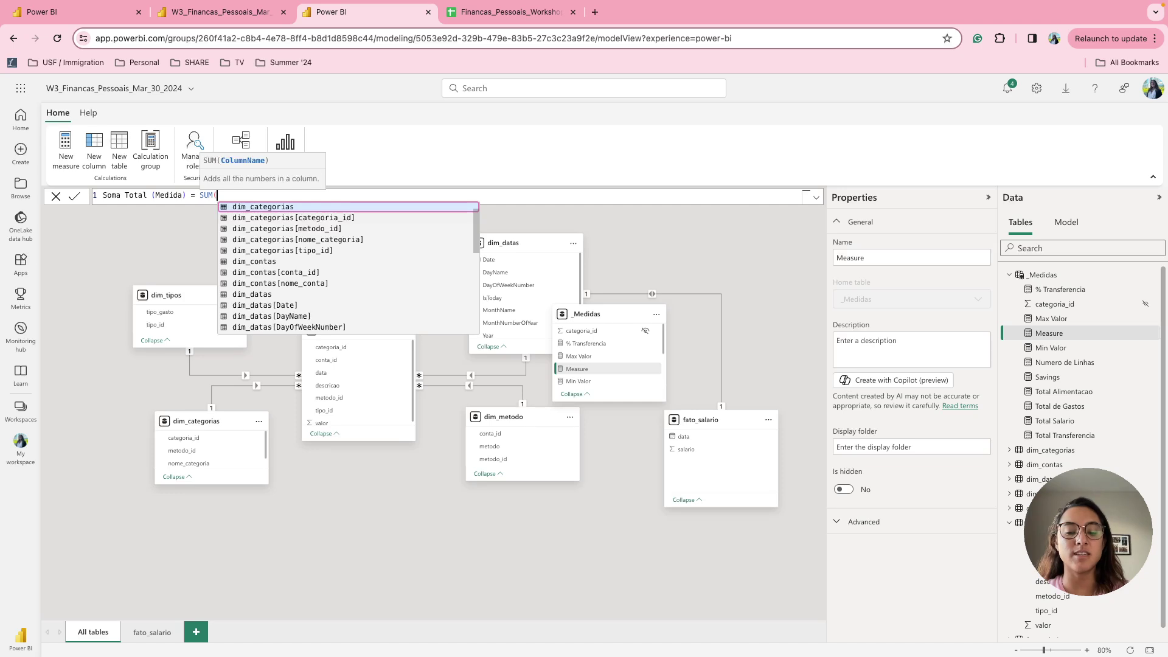
pyautogui.write('alor')
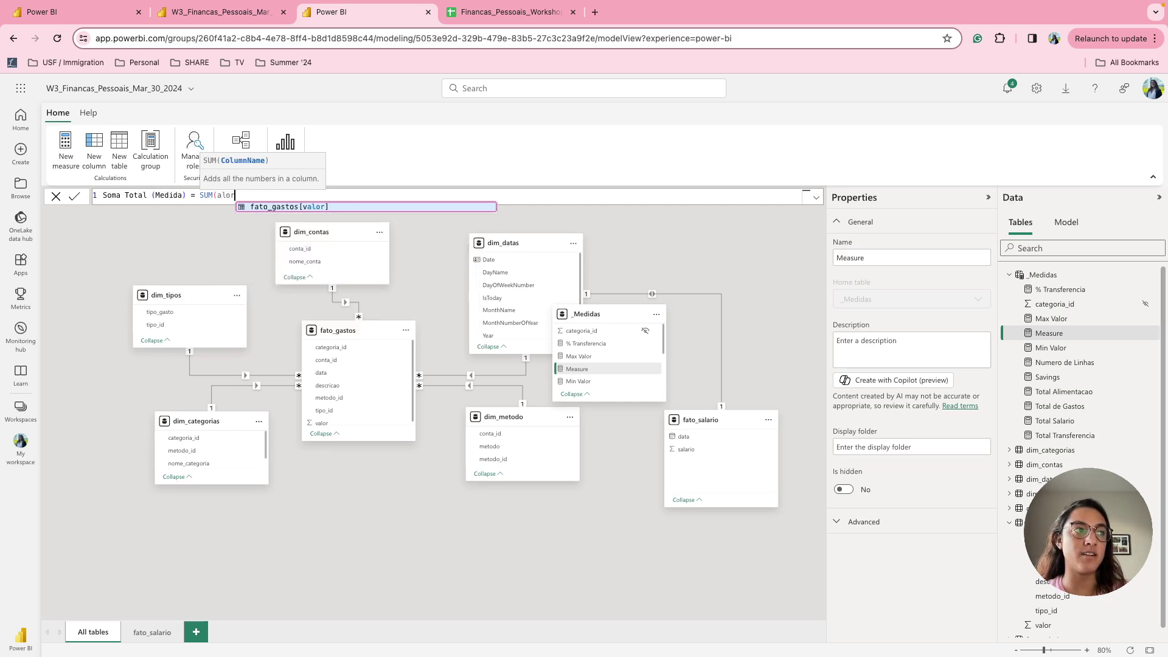
pyautogui.press('Tab')
pyautogui.write(')')
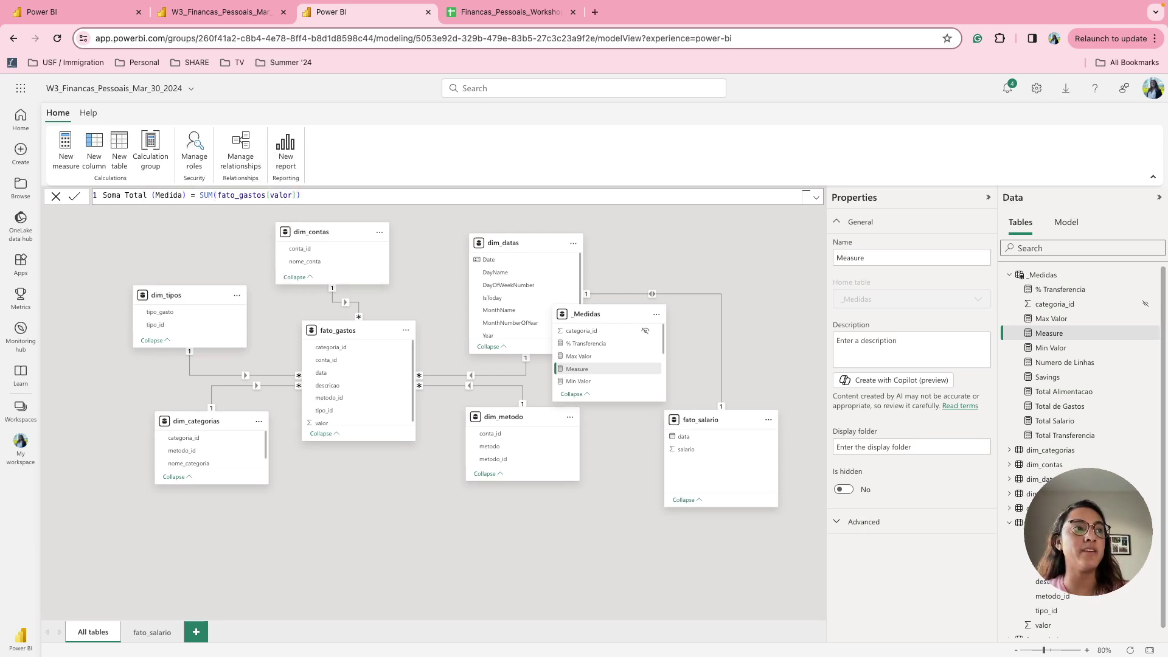
pyautogui.press('Return')
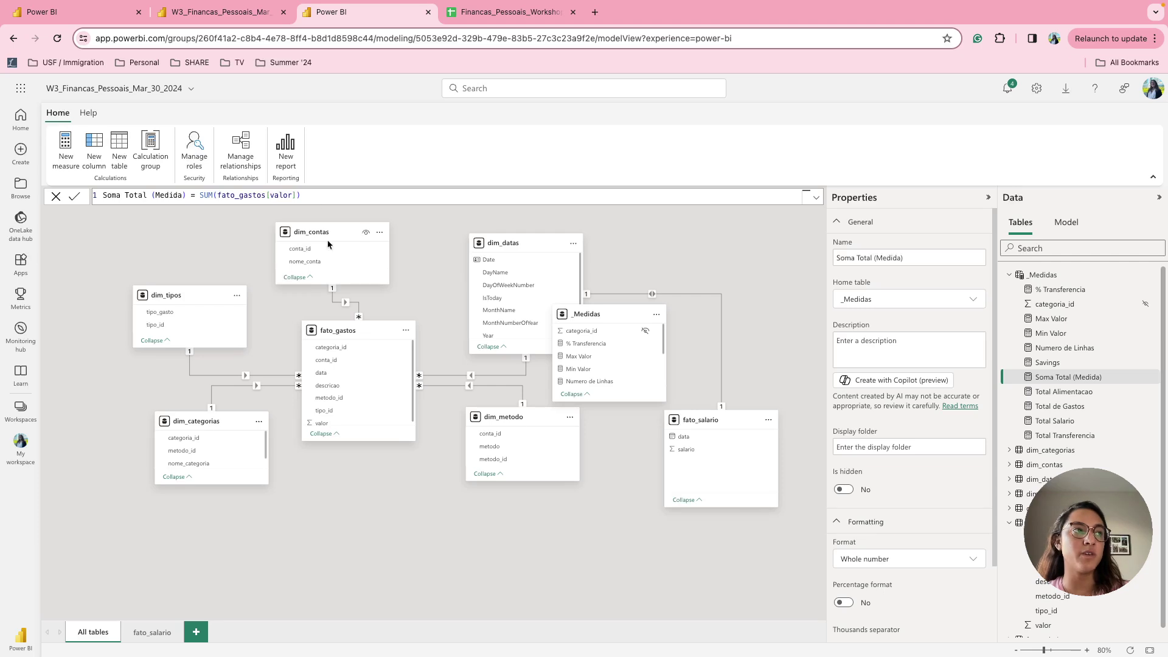
# Switch to the Power BI report, add a card near the middle of Page 2, refresh the data and show Soma Total (Medida) in it
pyautogui.click(219, 12)
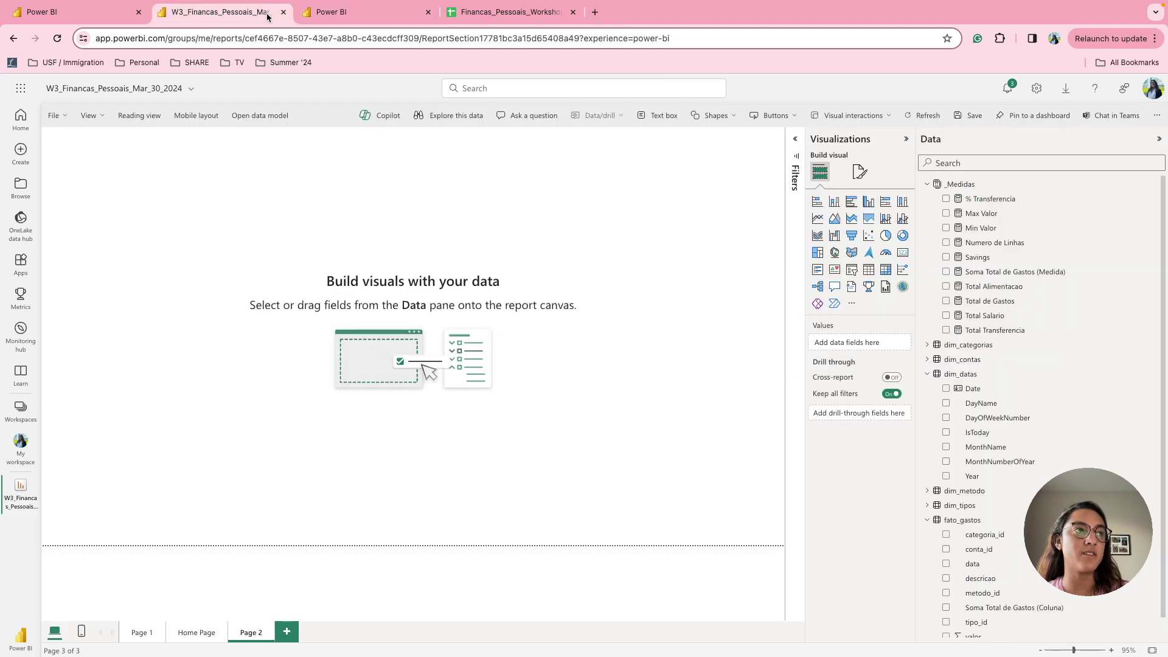
pyautogui.click(902, 253)
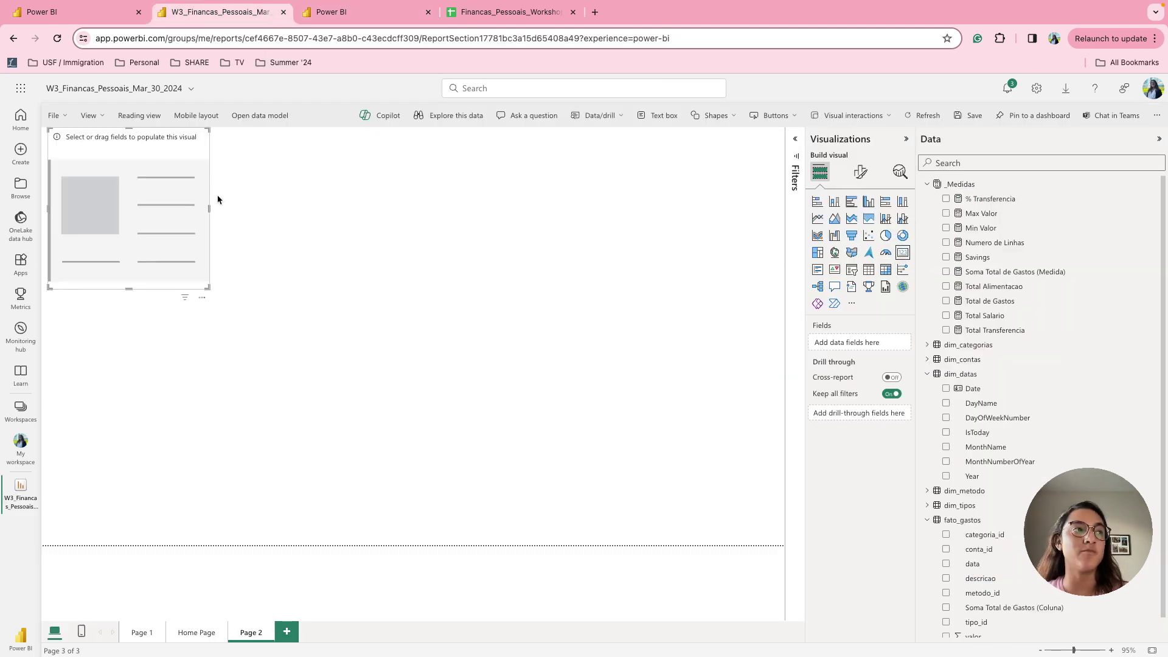
pyautogui.moveTo(163, 145); pyautogui.dragTo(735, 266)
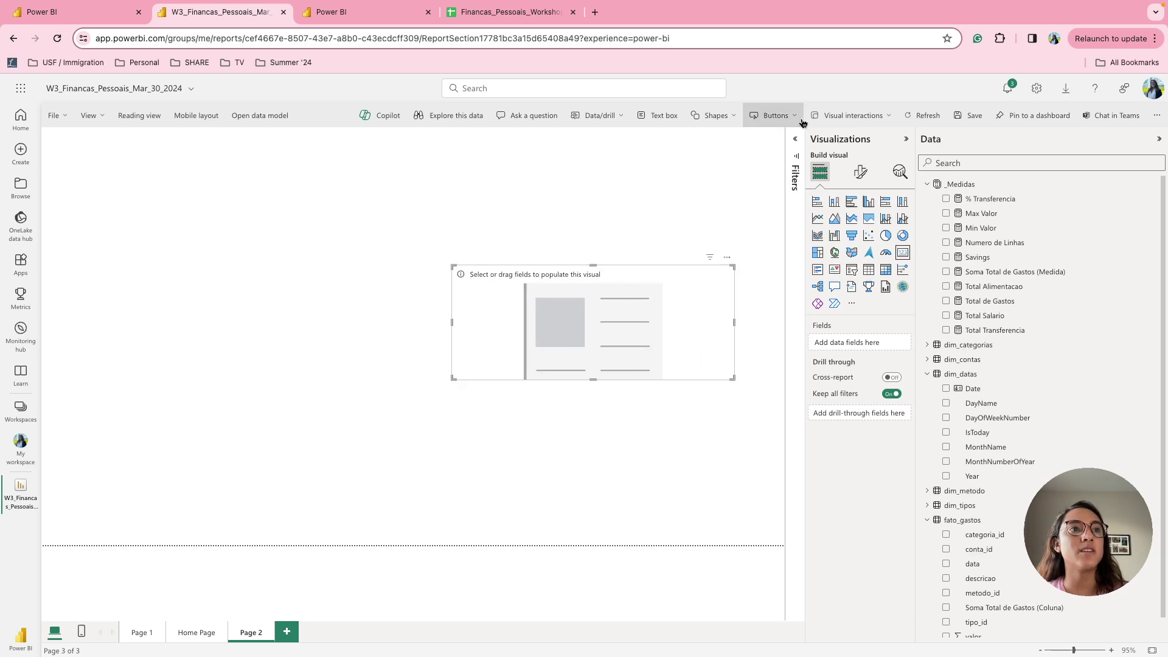
pyautogui.click(922, 116)
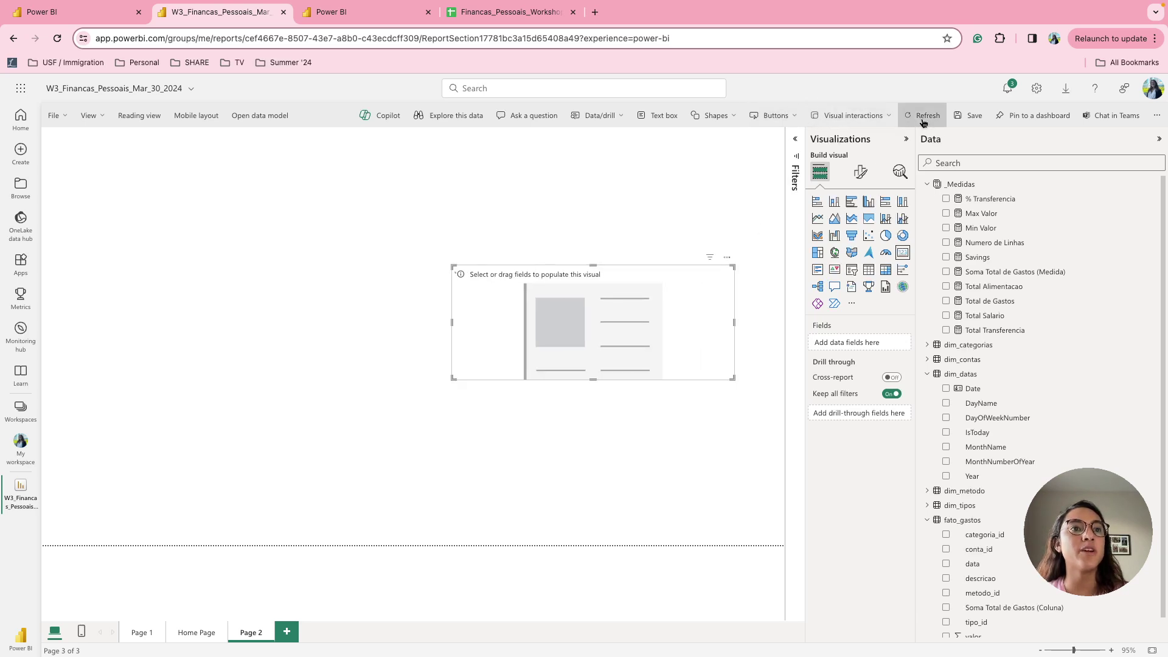
pyautogui.click(946, 272)
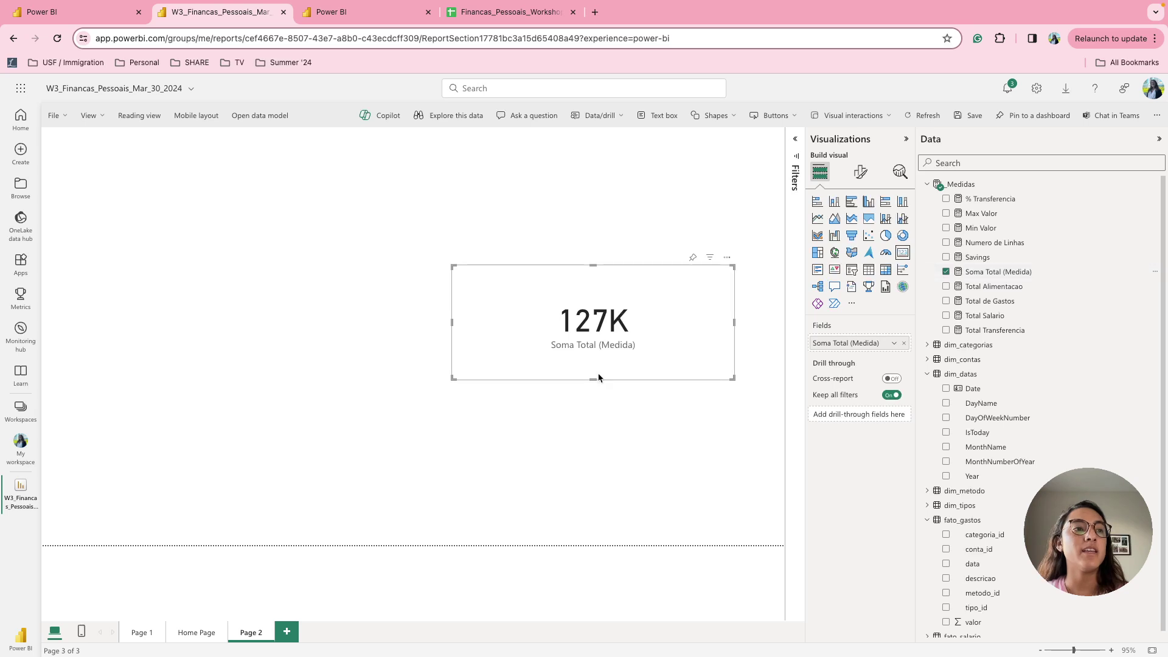
# Set the display units of the Soma Total (Medida) card's callout value to None
pyautogui.click(860, 172)
pyautogui.click(820, 258)
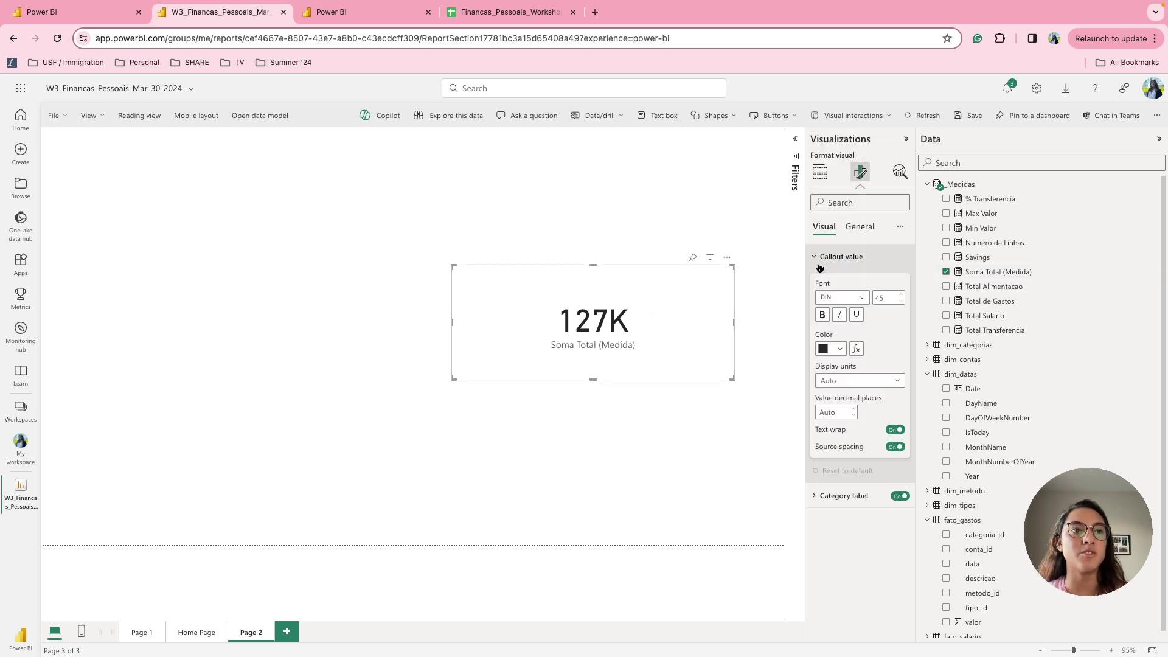
pyautogui.click(846, 380)
pyautogui.click(841, 409)
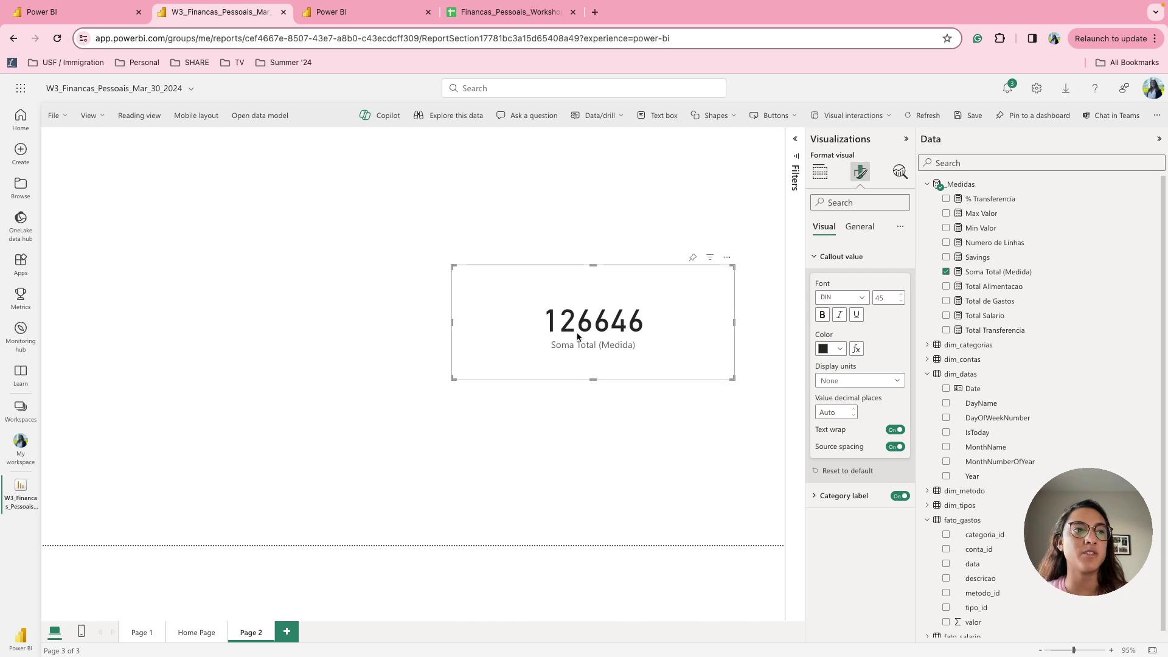
pyautogui.click(591, 445)
pyautogui.click(594, 327)
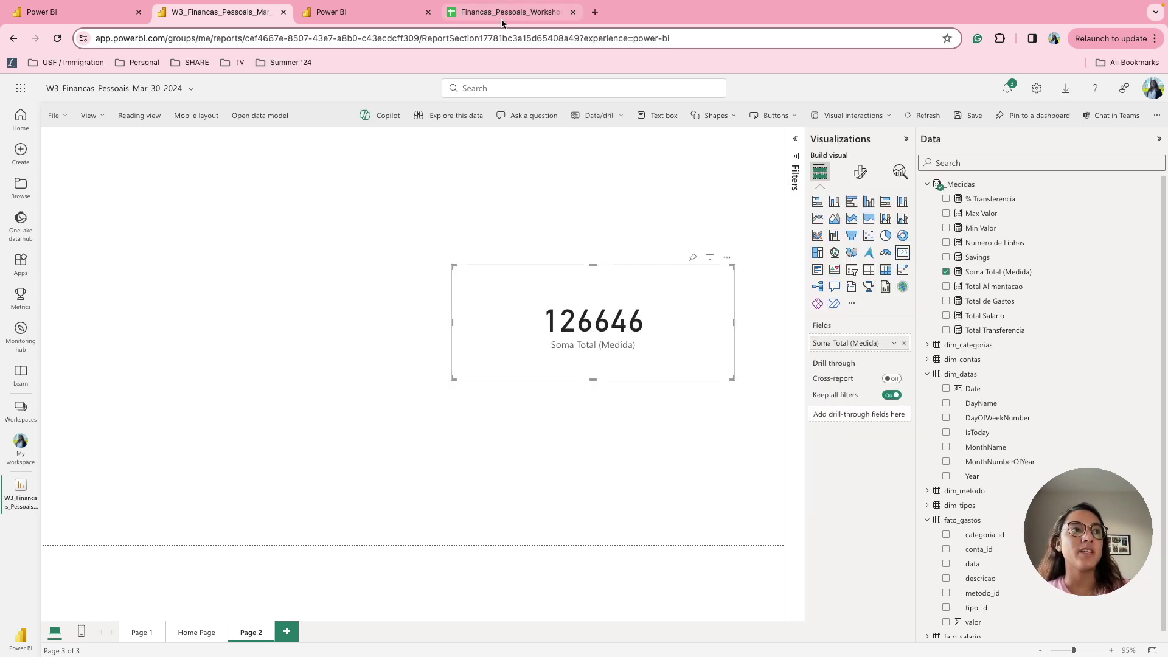
# In the Financas_Pessoais_Workshop_3 spreadsheet's controle_gastos sheet, enter a formula in K3 summing the valor column, B2:B554
pyautogui.click(531, 18)
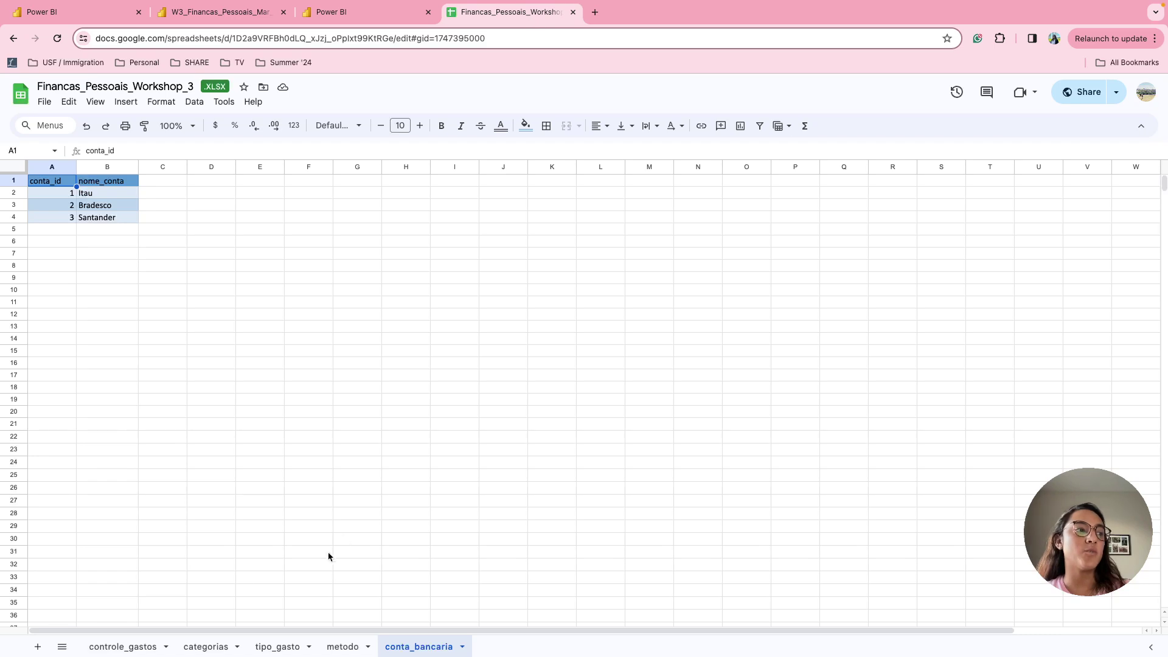
pyautogui.click(118, 648)
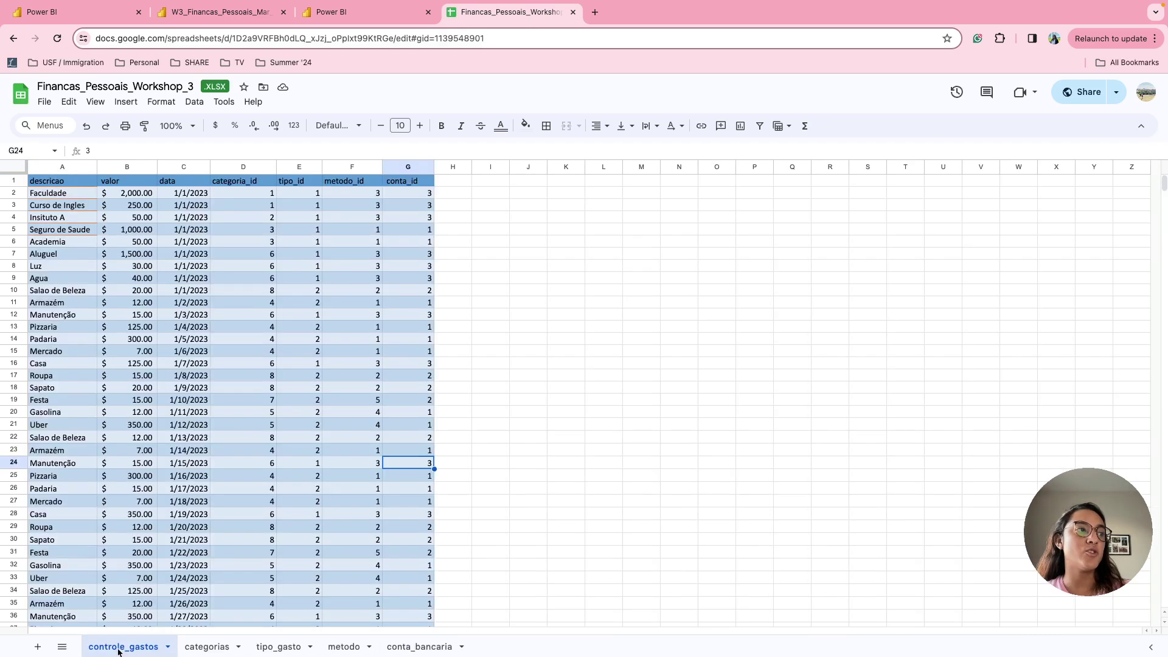
pyautogui.click(135, 196)
pyautogui.click(573, 205)
pyautogui.write('=sum')
pyautogui.press('Tab')
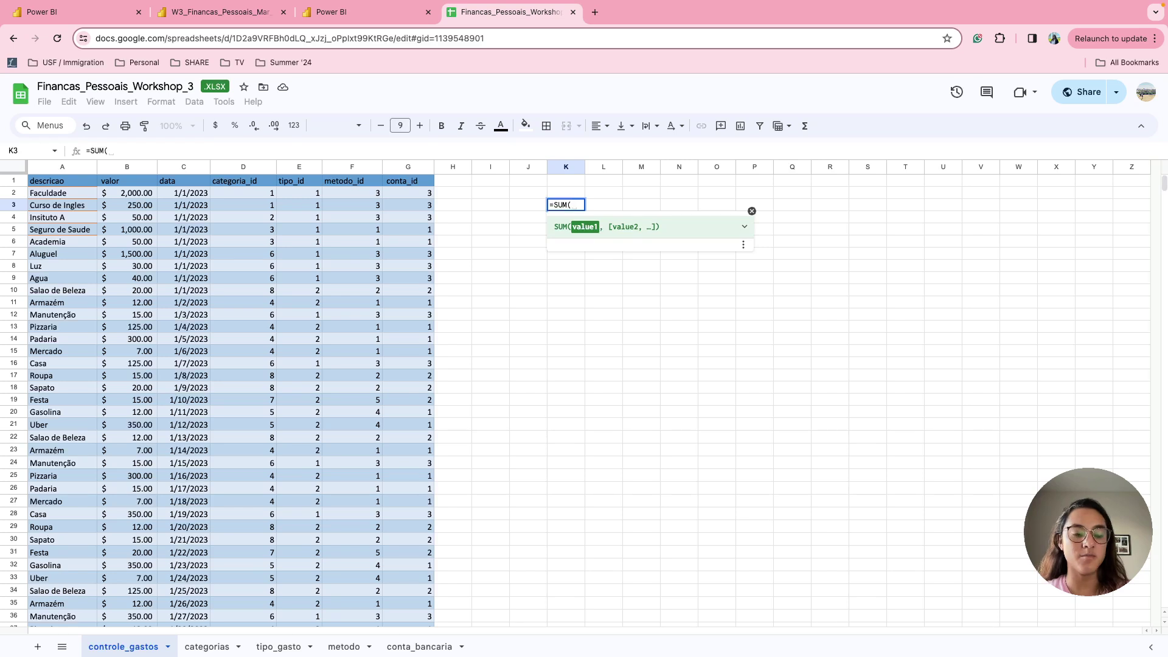
pyautogui.click(138, 196)
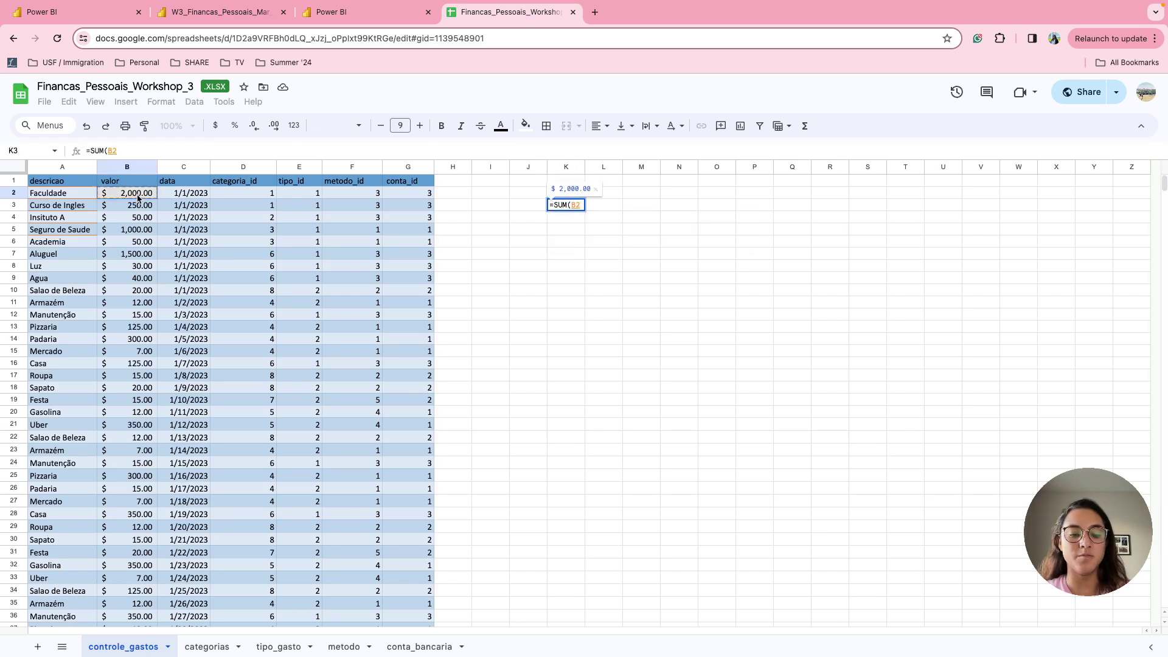
pyautogui.hotkey('ctrl', 'shift', 'Down')
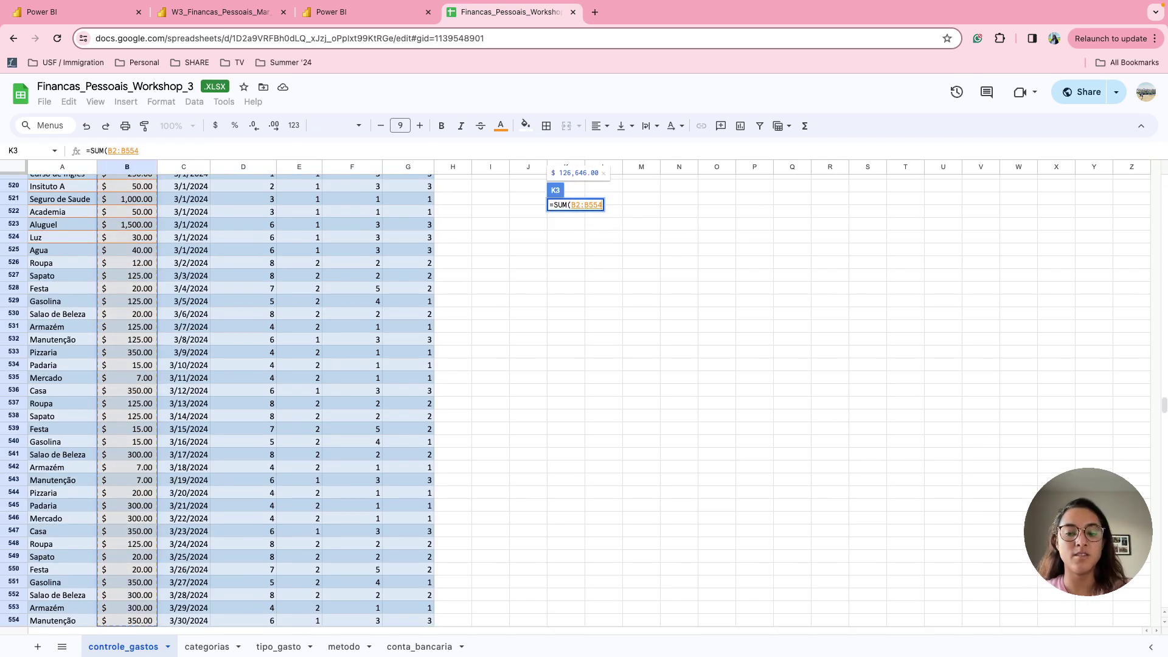
pyautogui.press('Return')
# Return to the top of the controle_gastos sheet and fit column K's width to its content
pyautogui.scroll(-20, 553, 304)
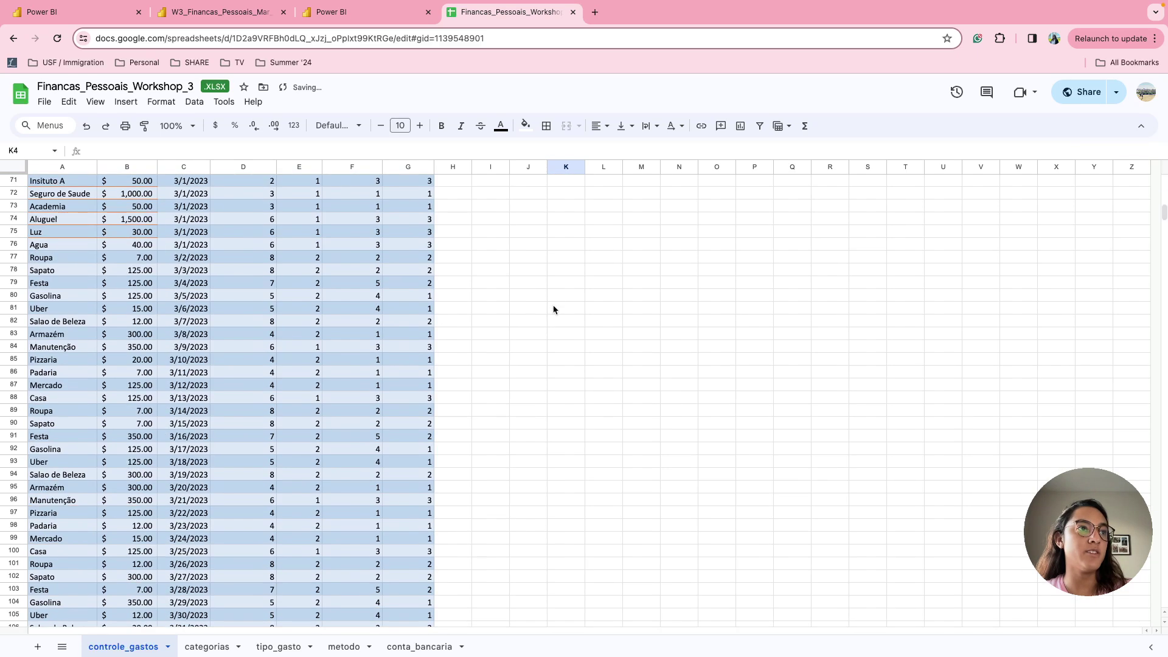
pyautogui.click(555, 301)
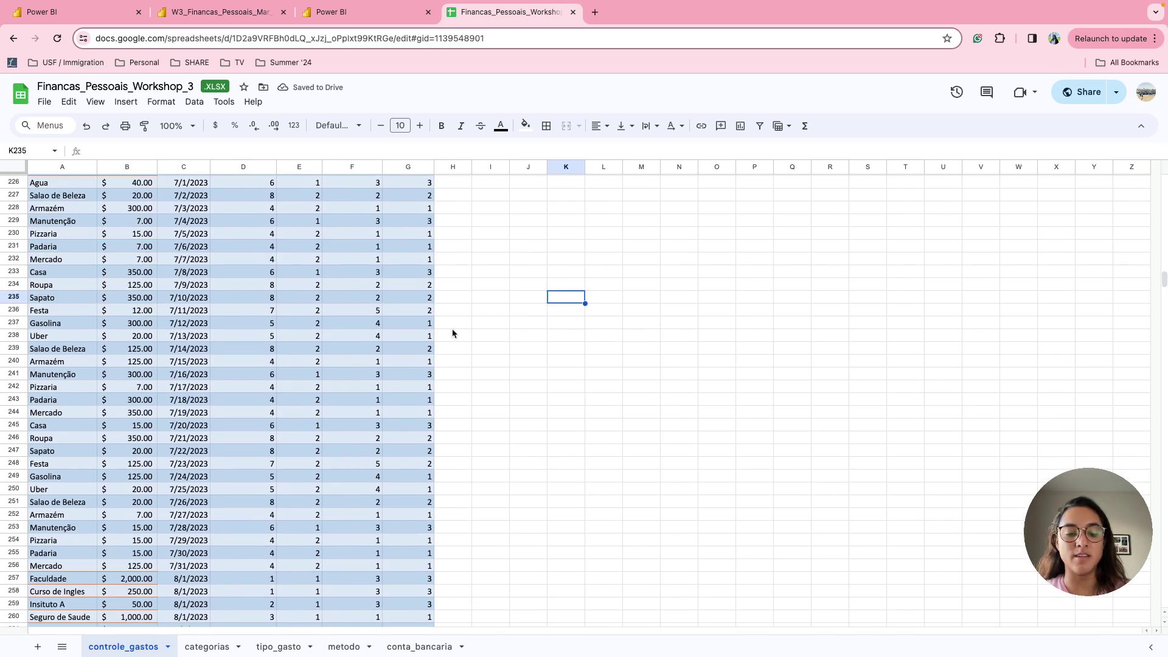
pyautogui.press('super+shift+Up')
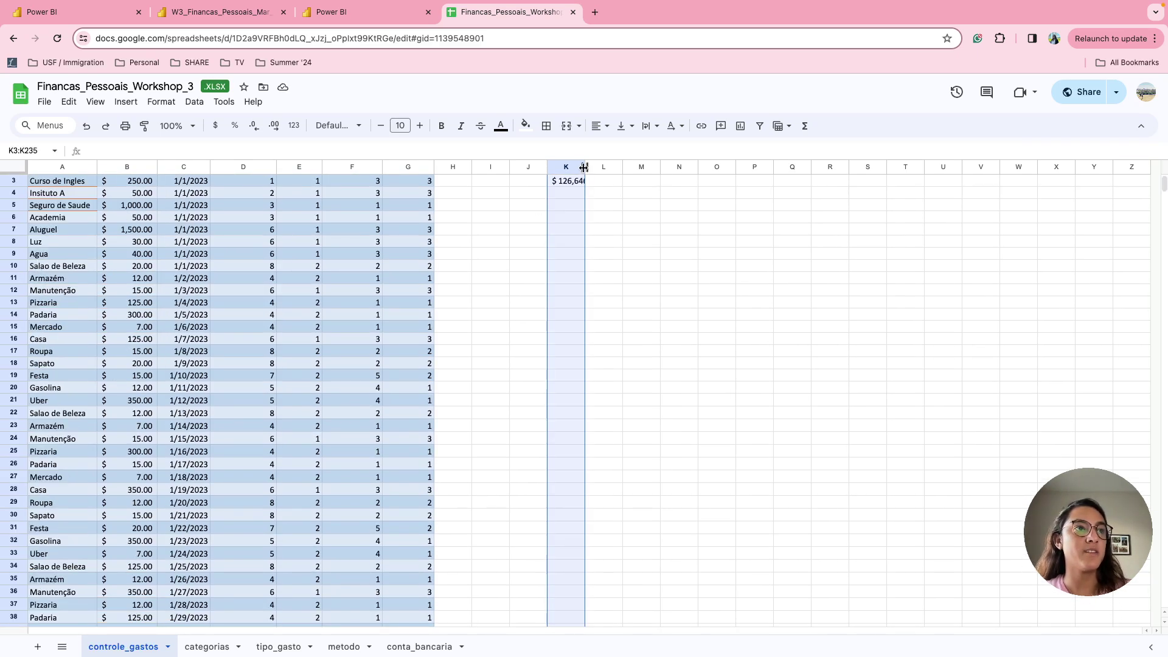
pyautogui.doubleClick(585, 166)
pyautogui.scroll(-15, 581, 224)
pyautogui.scroll(15, 582, 225)
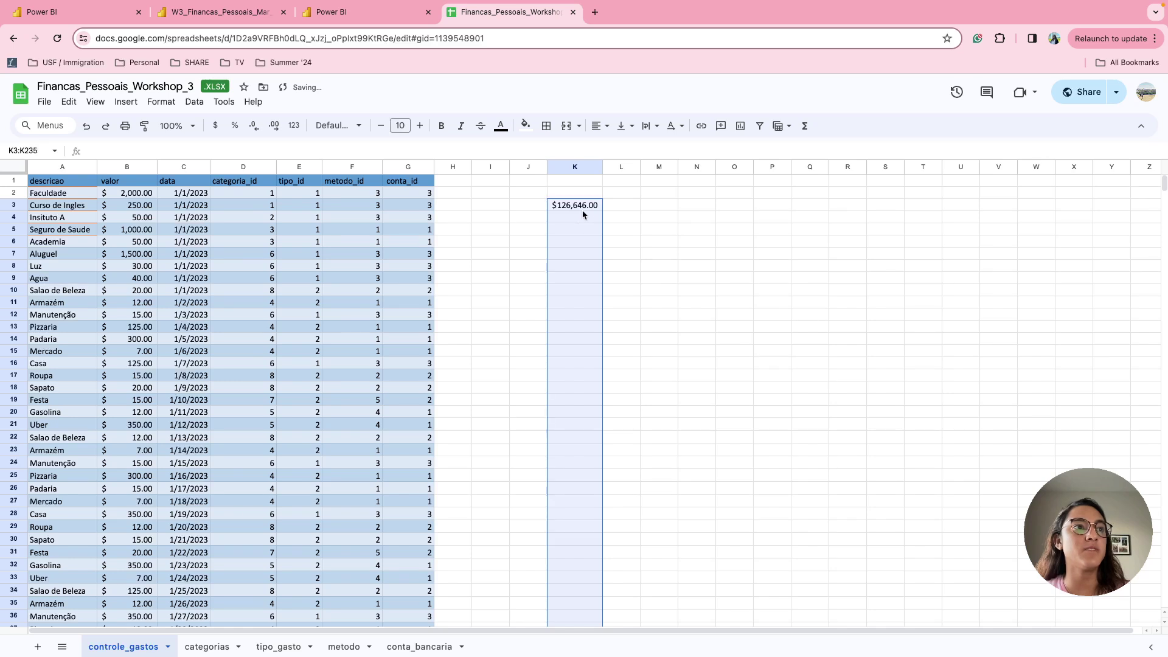
# Compare the K3 sum in the spreadsheet with the Soma Total (Medida) card in the Power BI report
pyautogui.click(582, 210)
pyautogui.click(256, 18)
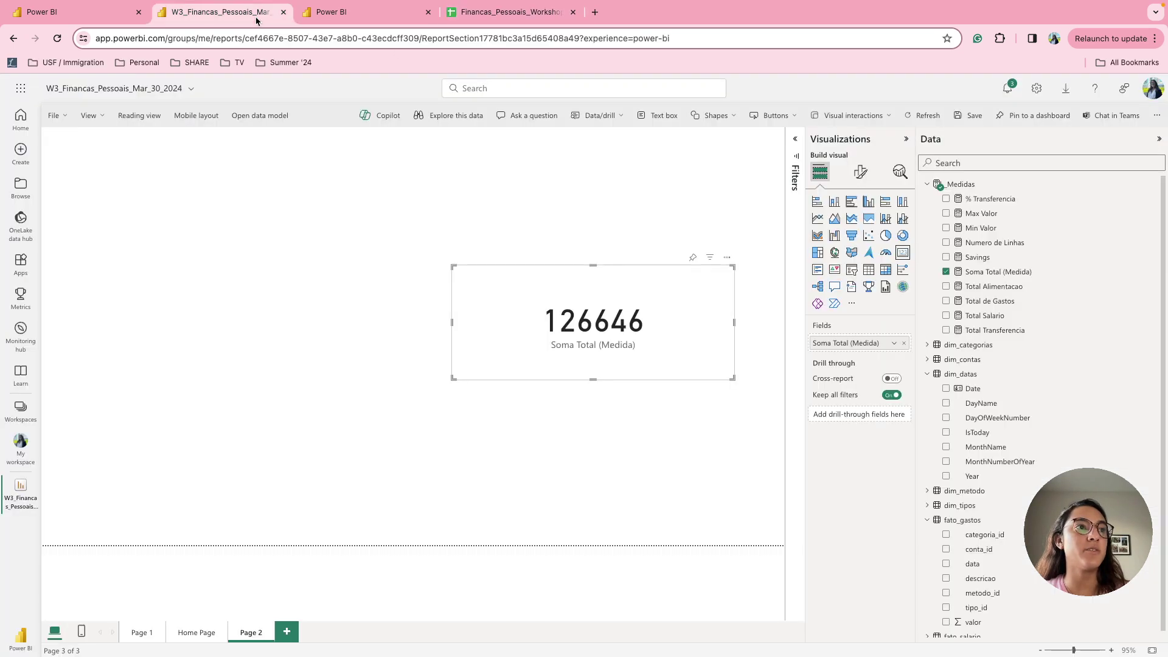
pyautogui.click(550, 11)
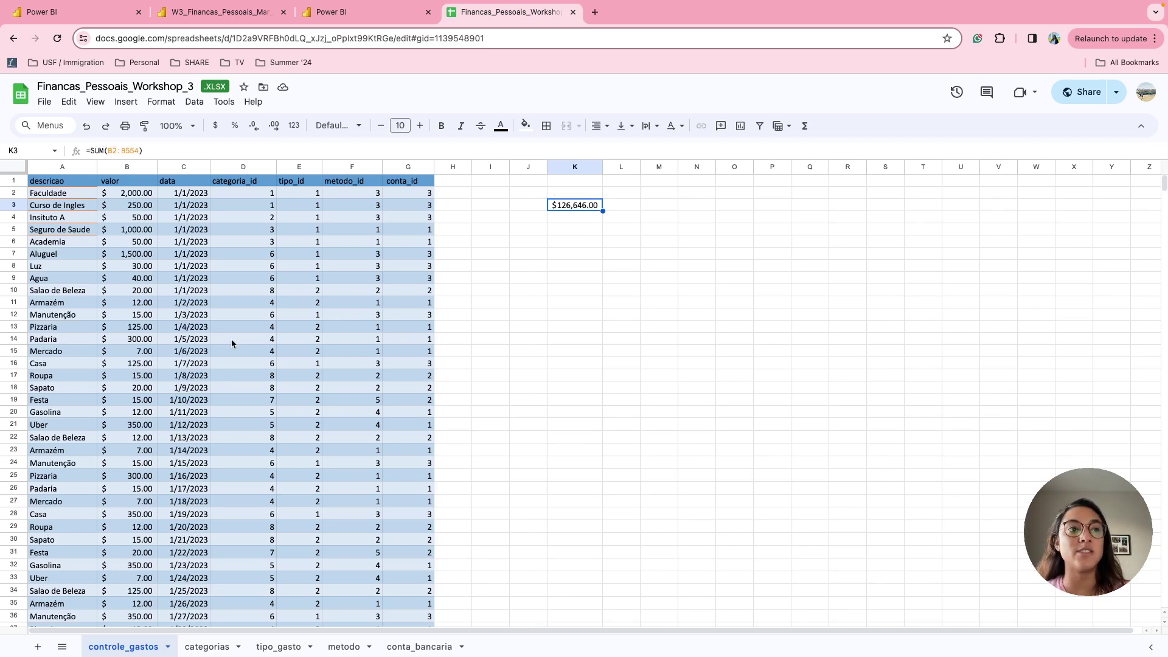
pyautogui.click(254, 17)
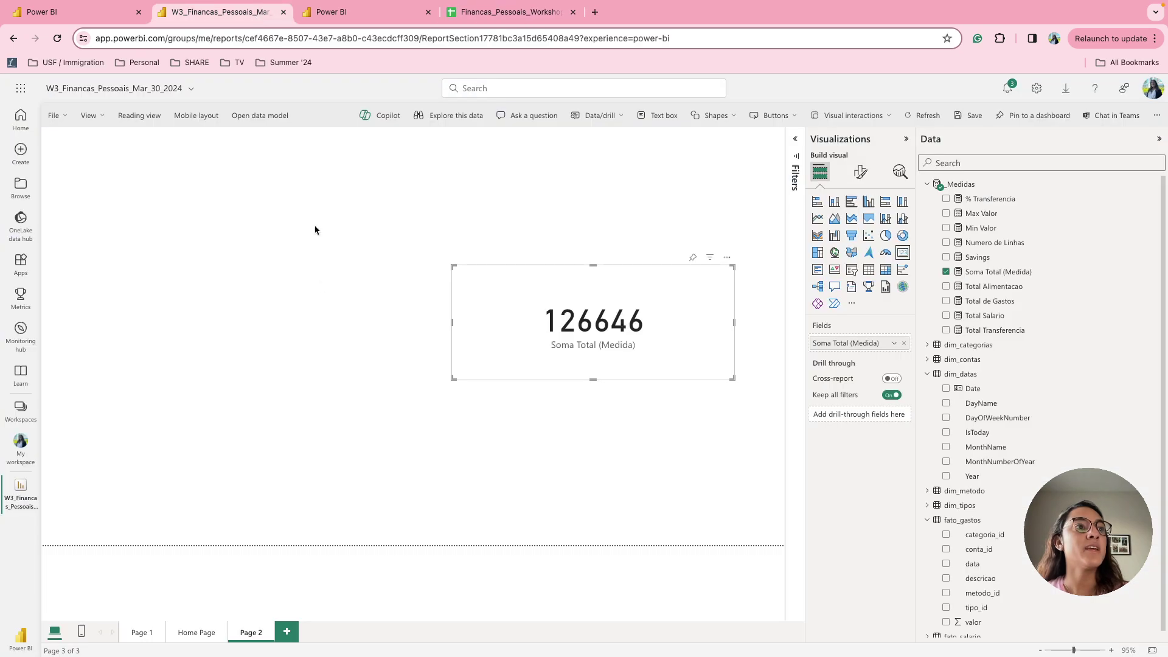
# Add a slicer to the empty area beside the card on Page 2, using the Year field from dim_datas
pyautogui.click(852, 269)
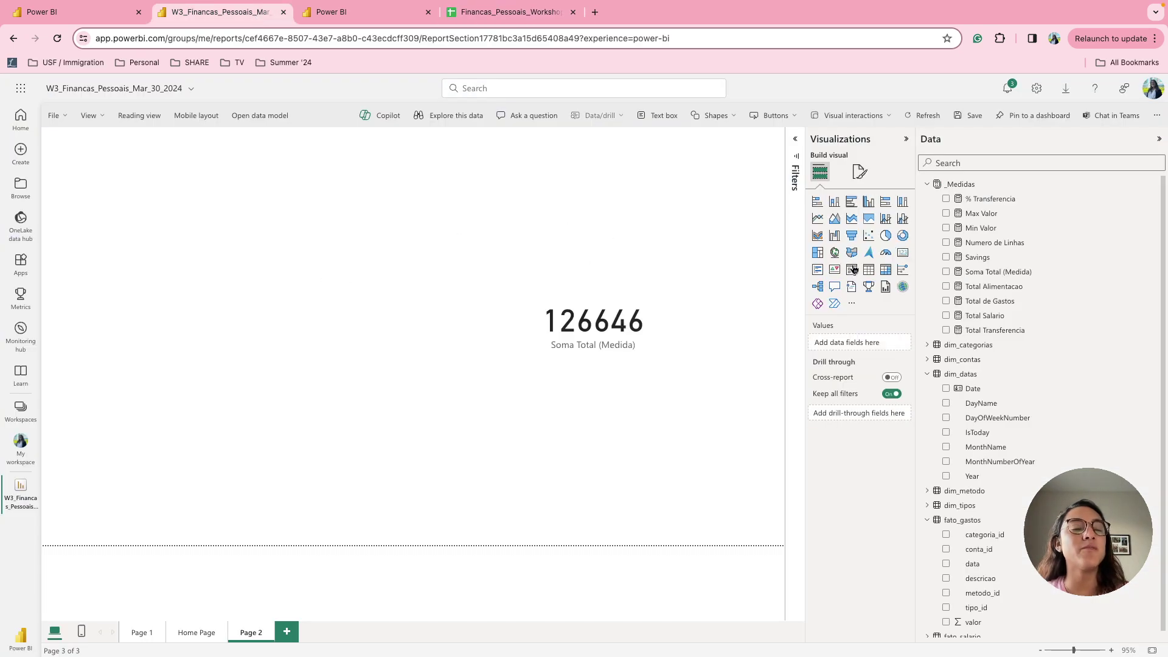
pyautogui.moveTo(303, 360); pyautogui.dragTo(366, 285)
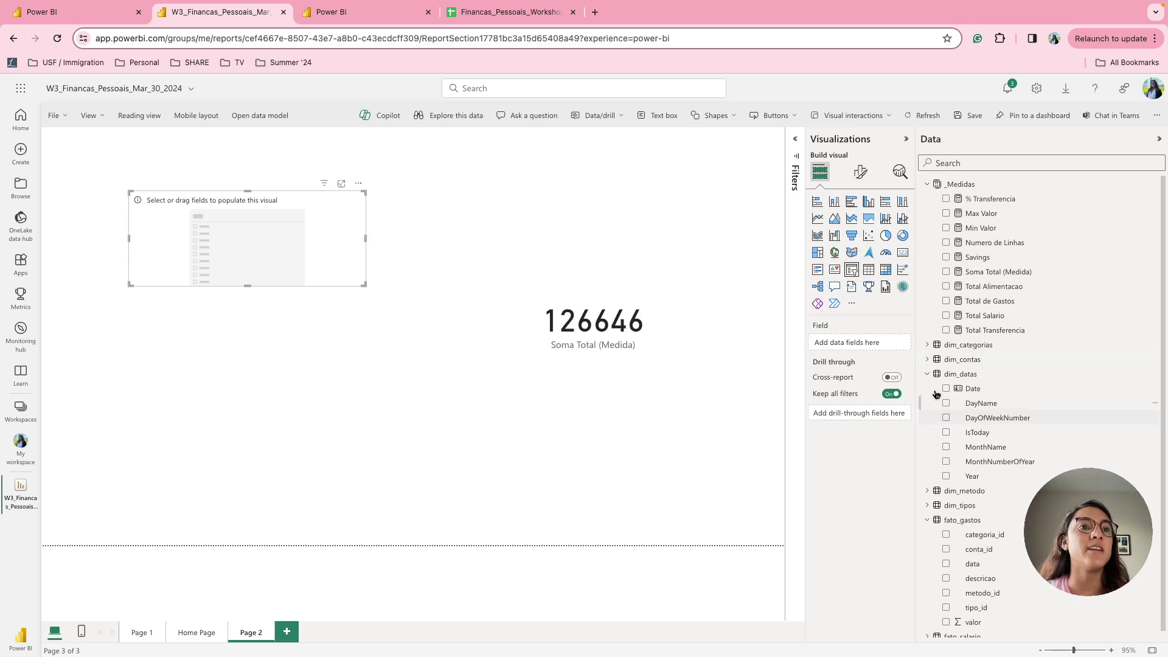
pyautogui.click(946, 477)
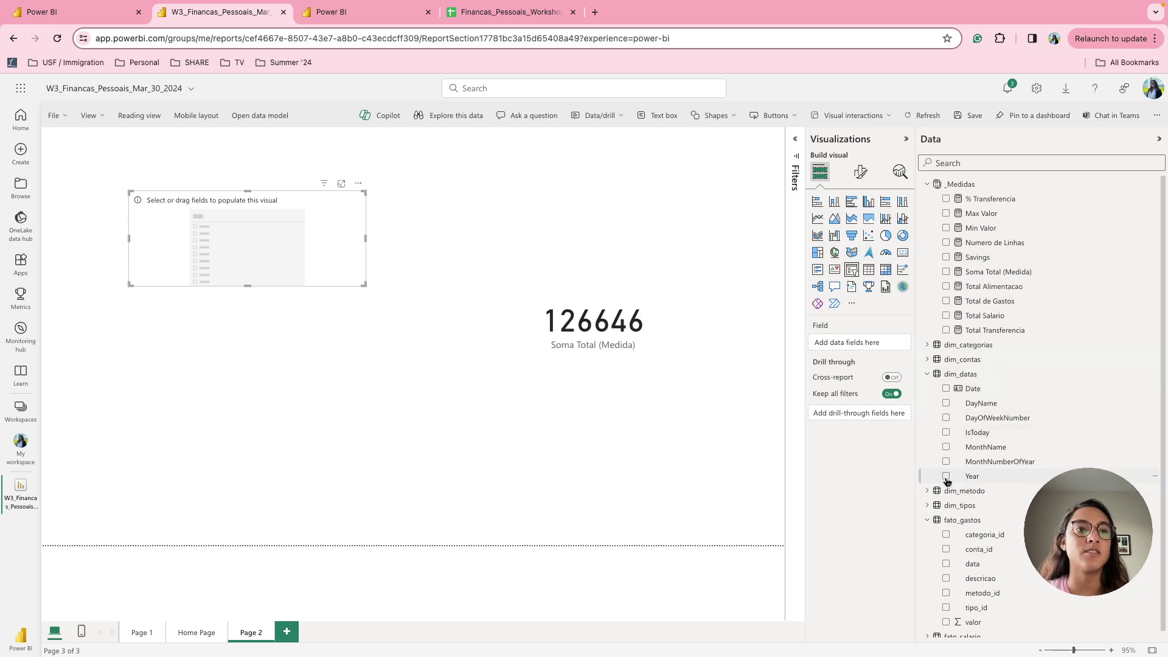
# Set the Year slicer's style to Vertical list
pyautogui.click(860, 172)
pyautogui.click(820, 258)
pyautogui.click(857, 317)
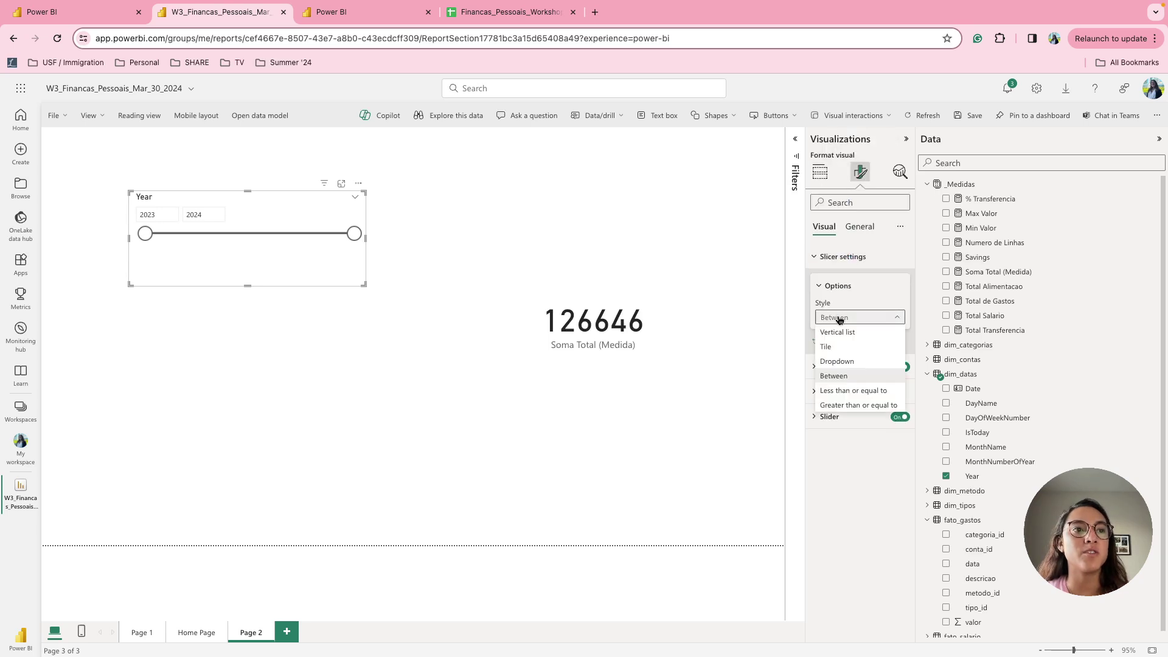
pyautogui.click(837, 332)
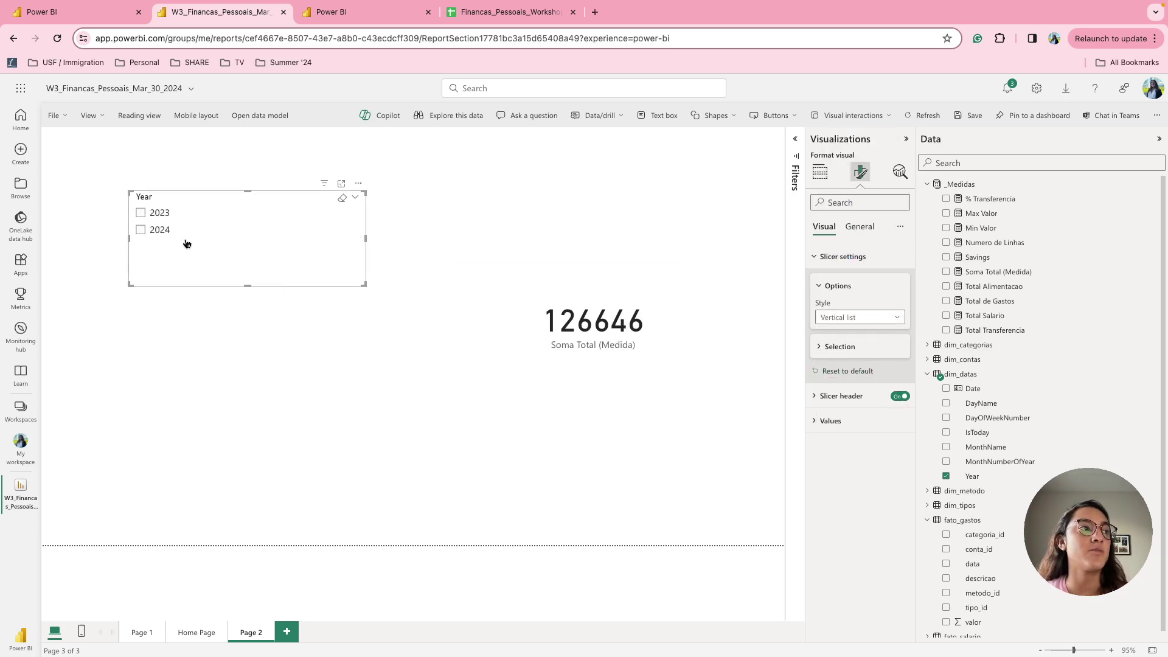
# Filter the page by 2023, switch the Year slicer to 2024, and check the Soma Total (Medida) card for each year
pyautogui.click(142, 214)
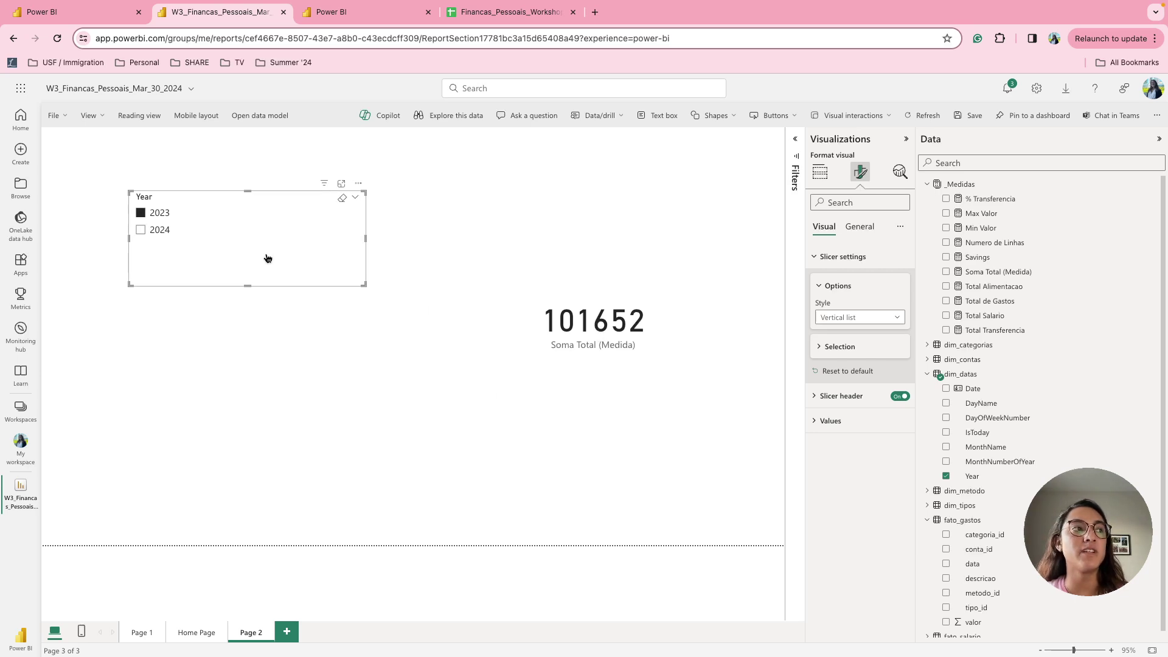
pyautogui.click(141, 230)
pyautogui.click(541, 342)
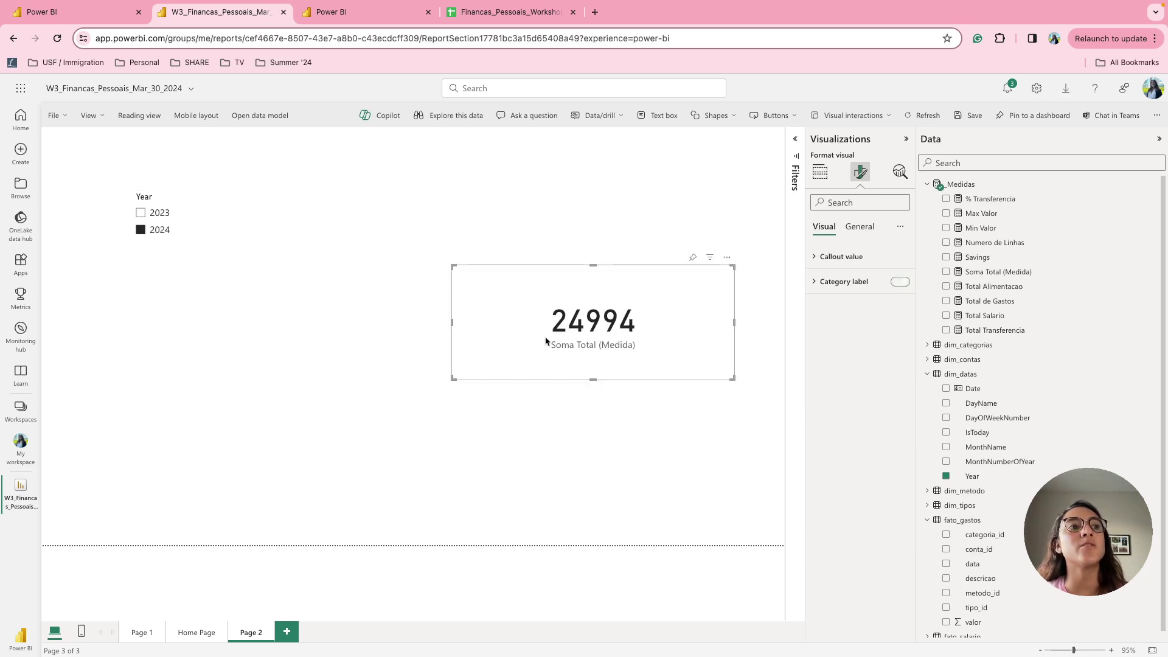
pyautogui.click(626, 455)
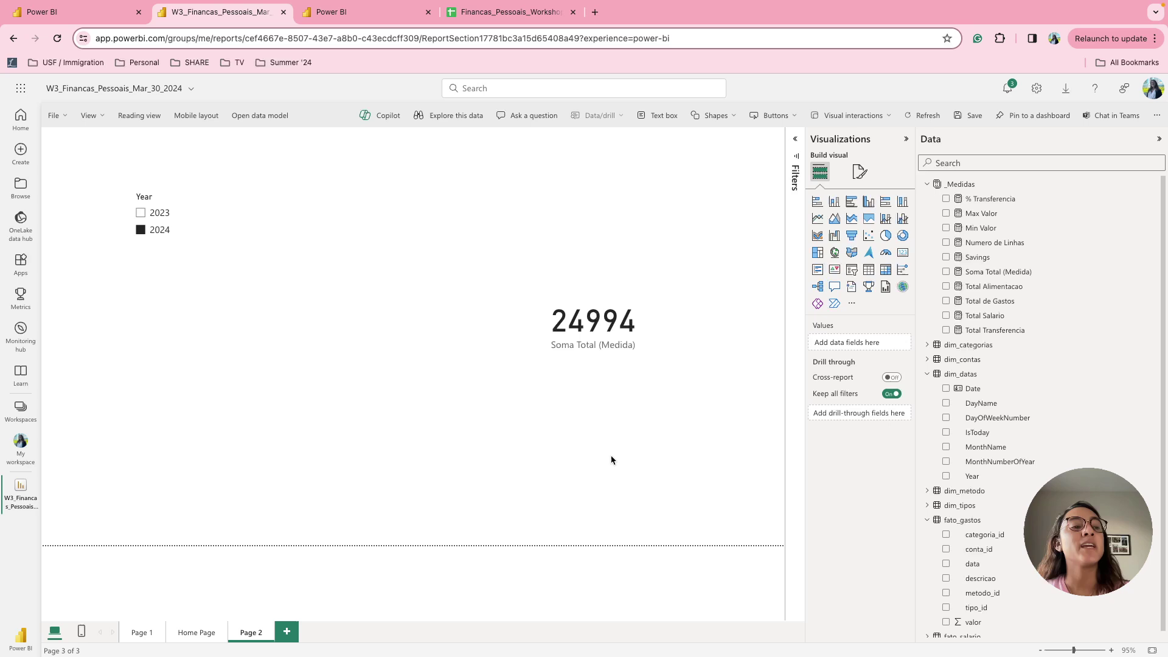
pyautogui.click(605, 323)
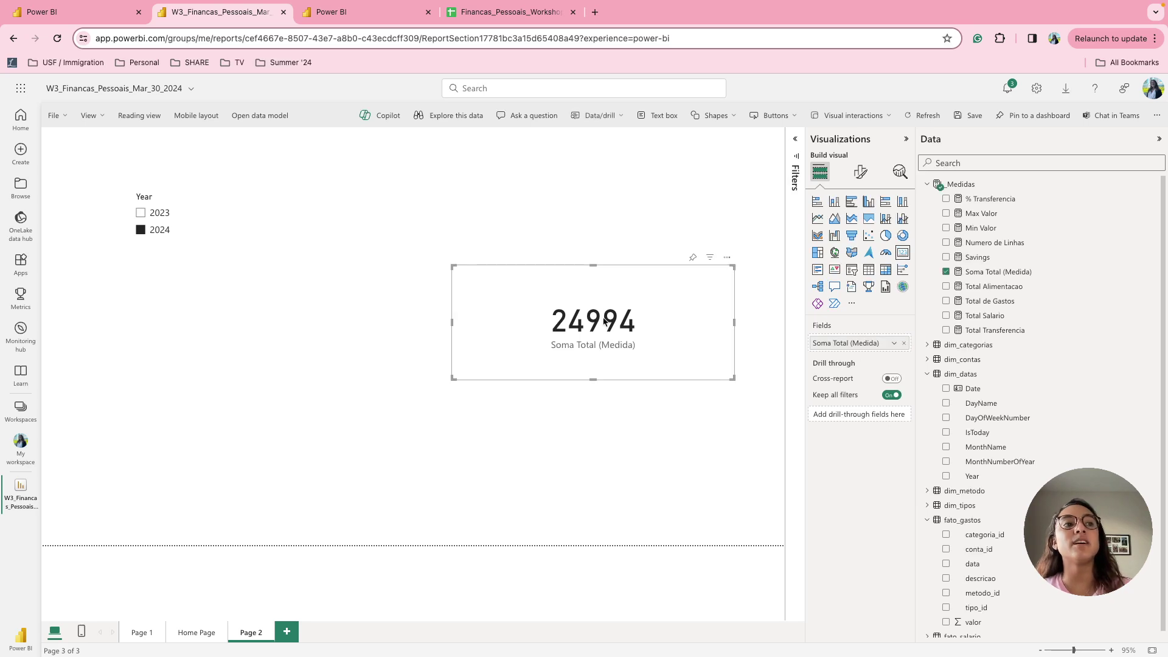
pyautogui.click(607, 409)
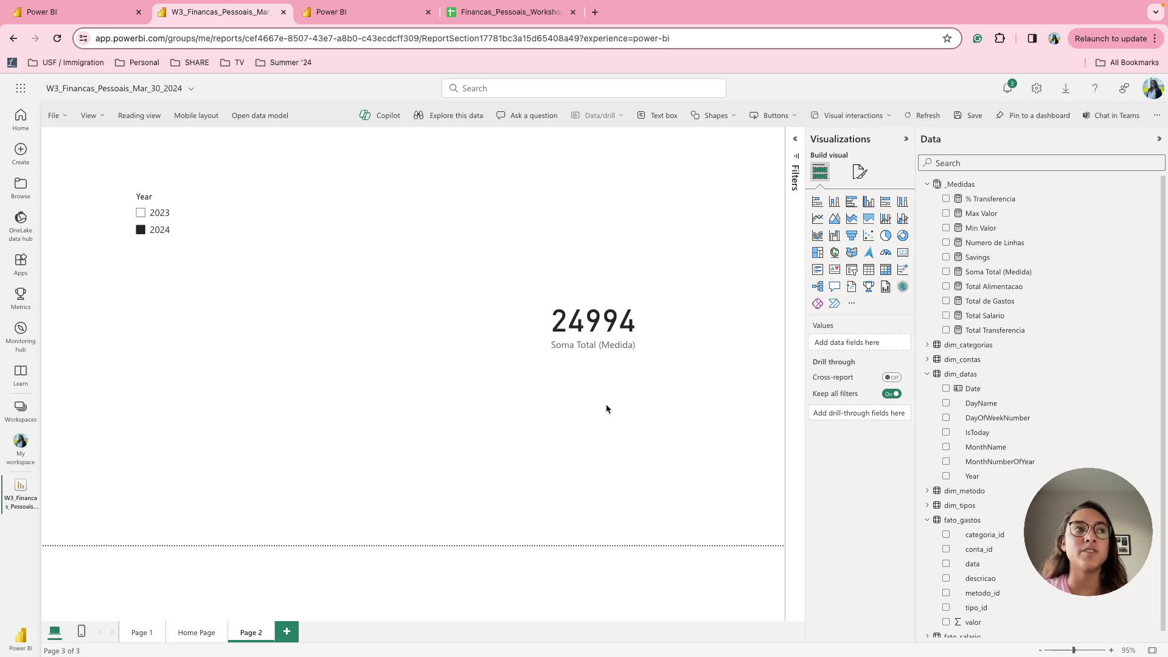
# Create a calculated column in fato_gastos in the data model, defined as Soma Total (Coluna) = SUM(fato_gastos[valor])
pyautogui.click(364, 18)
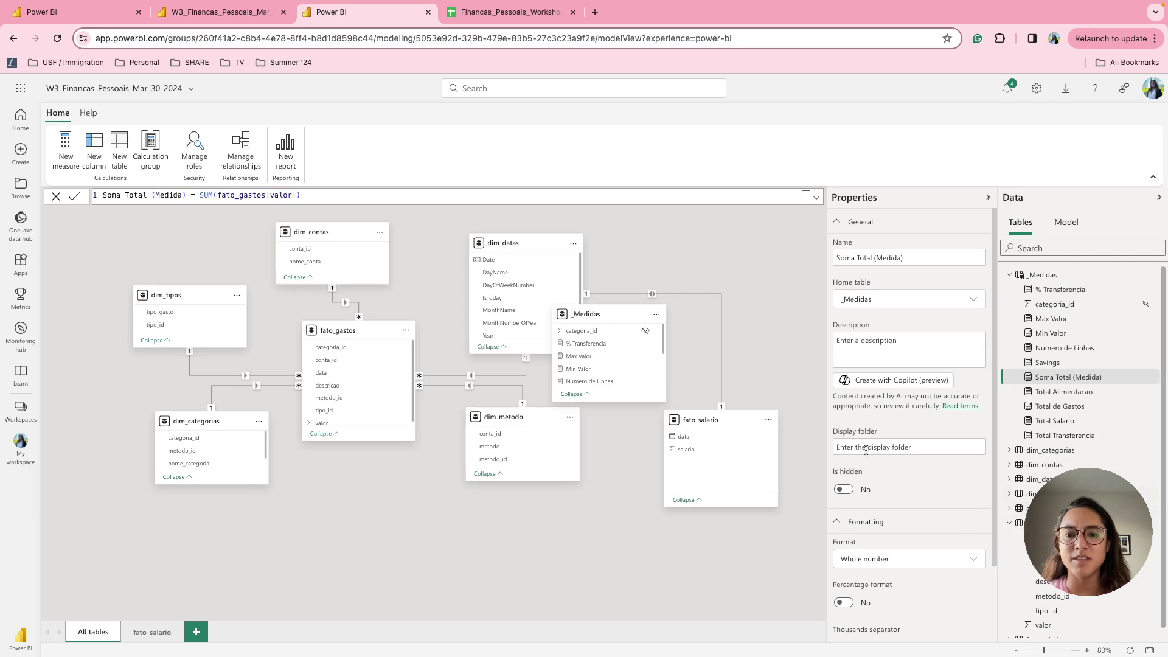
pyautogui.moveTo(998, 312); pyautogui.dragTo(895, 325)
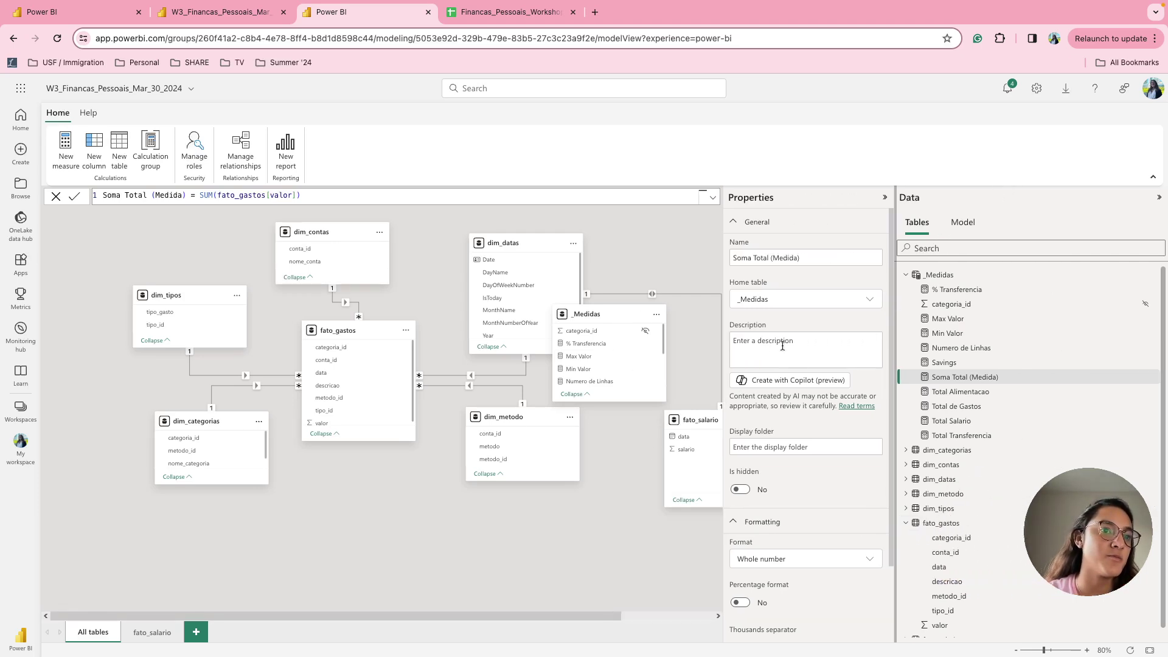
pyautogui.click(946, 526)
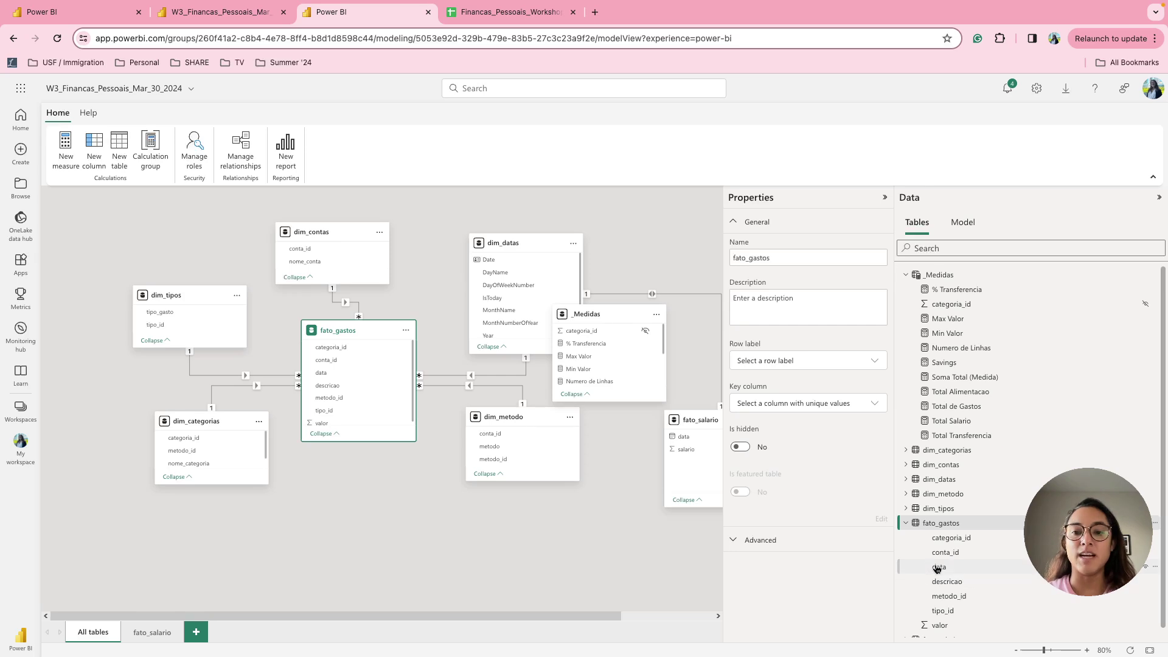
pyautogui.rightClick(937, 530)
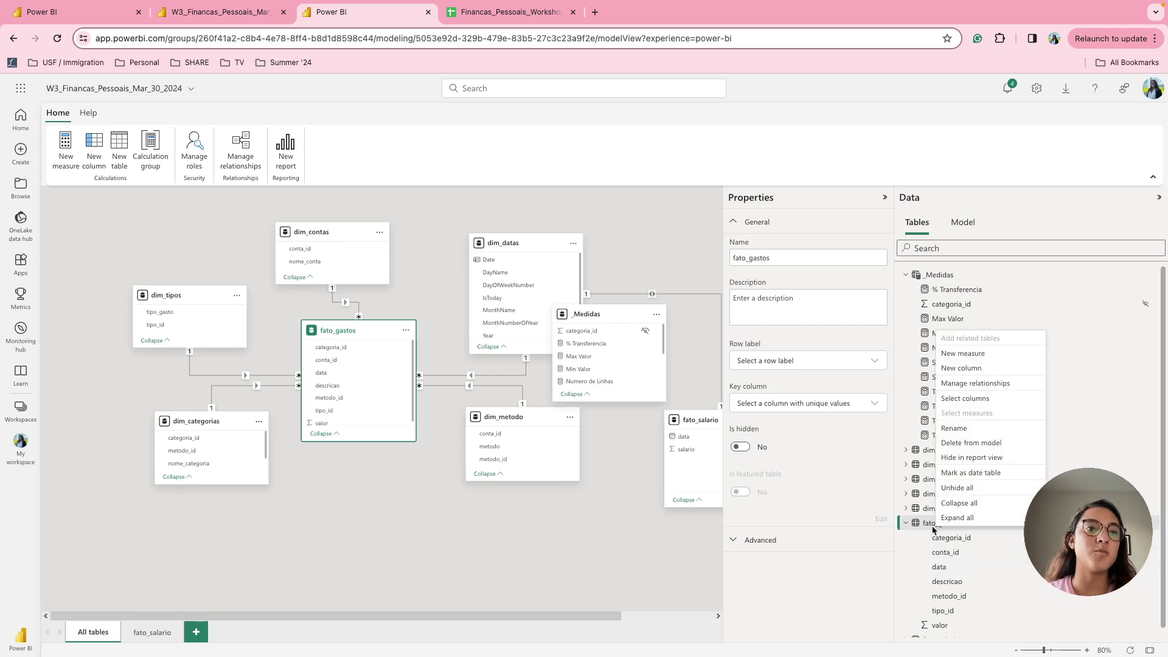
pyautogui.click(980, 375)
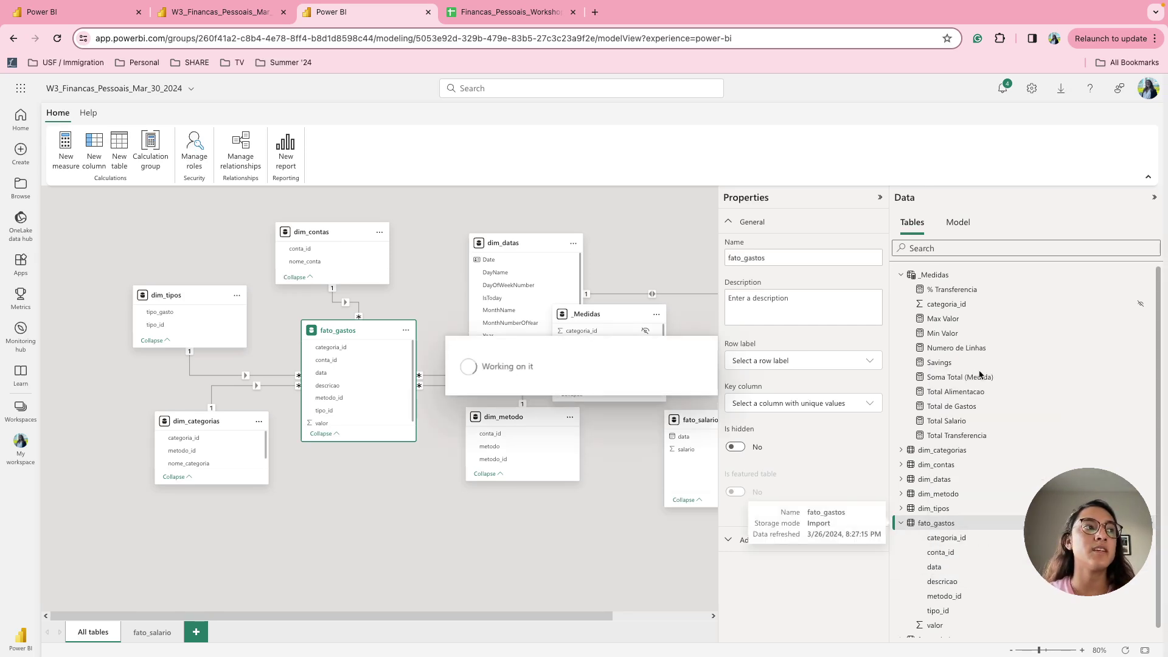
pyautogui.write('Soma To')
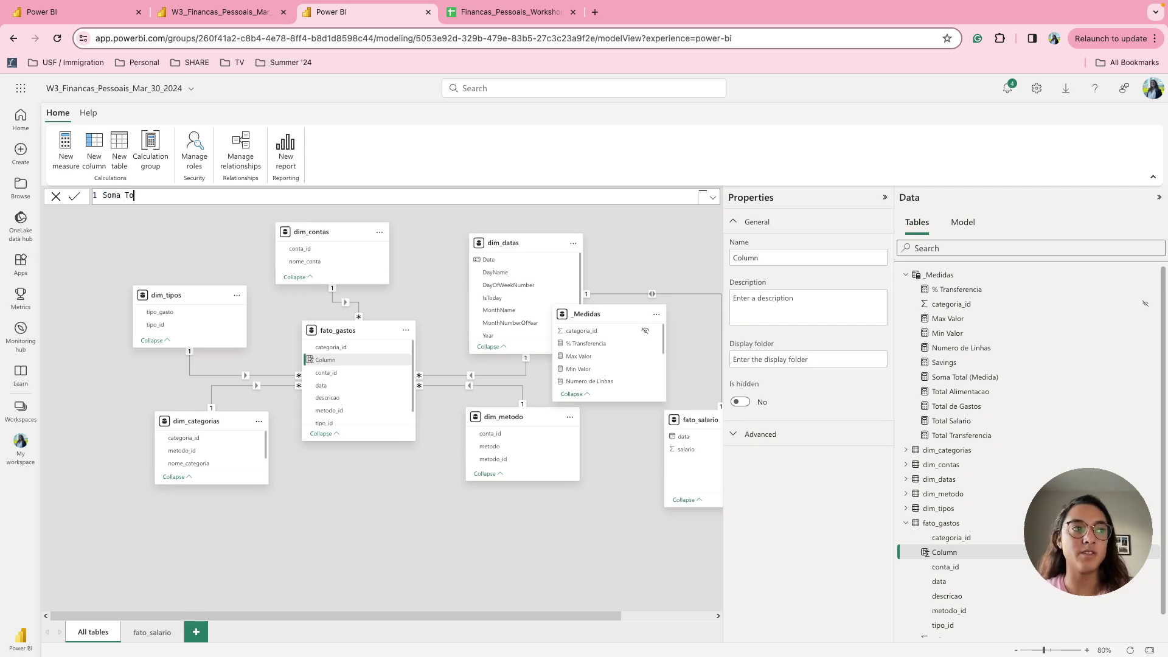
pyautogui.write('tal (Coluna) = SUM(')
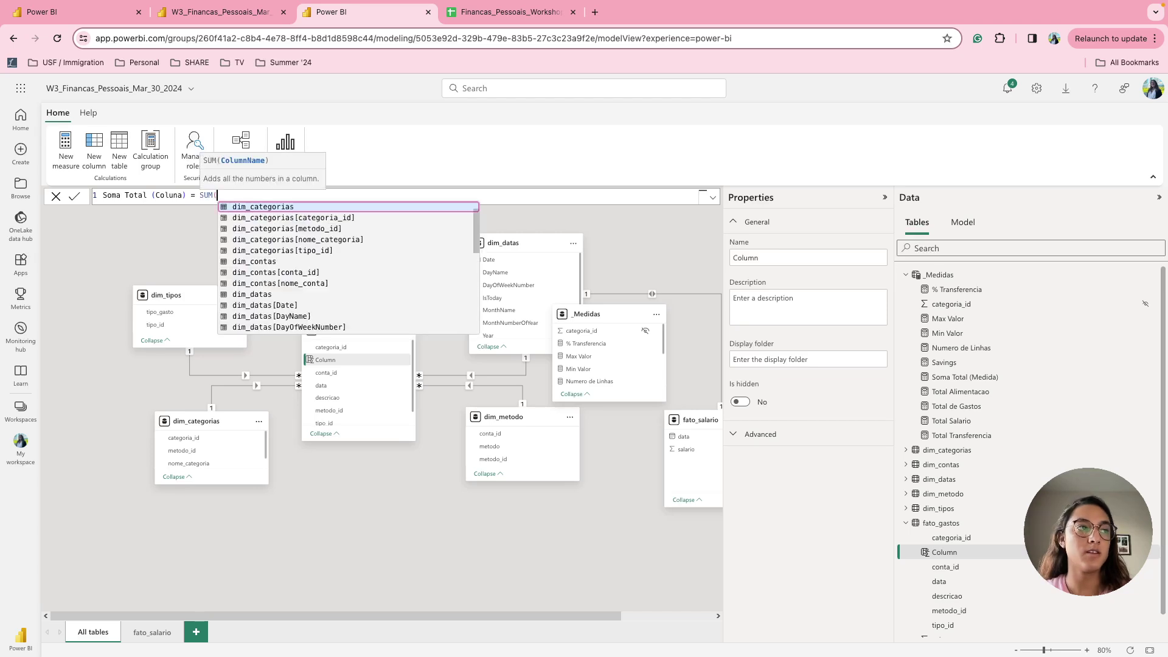
pyautogui.write('fato_gastos[valor]')
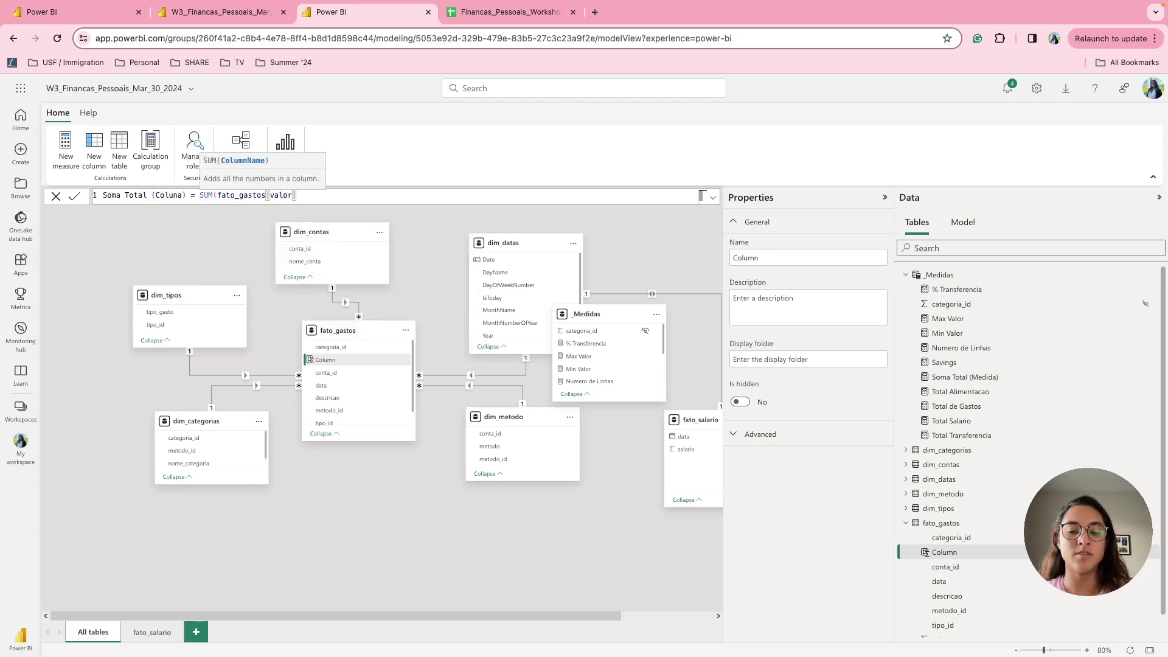
pyautogui.write(')')
pyautogui.press('Return')
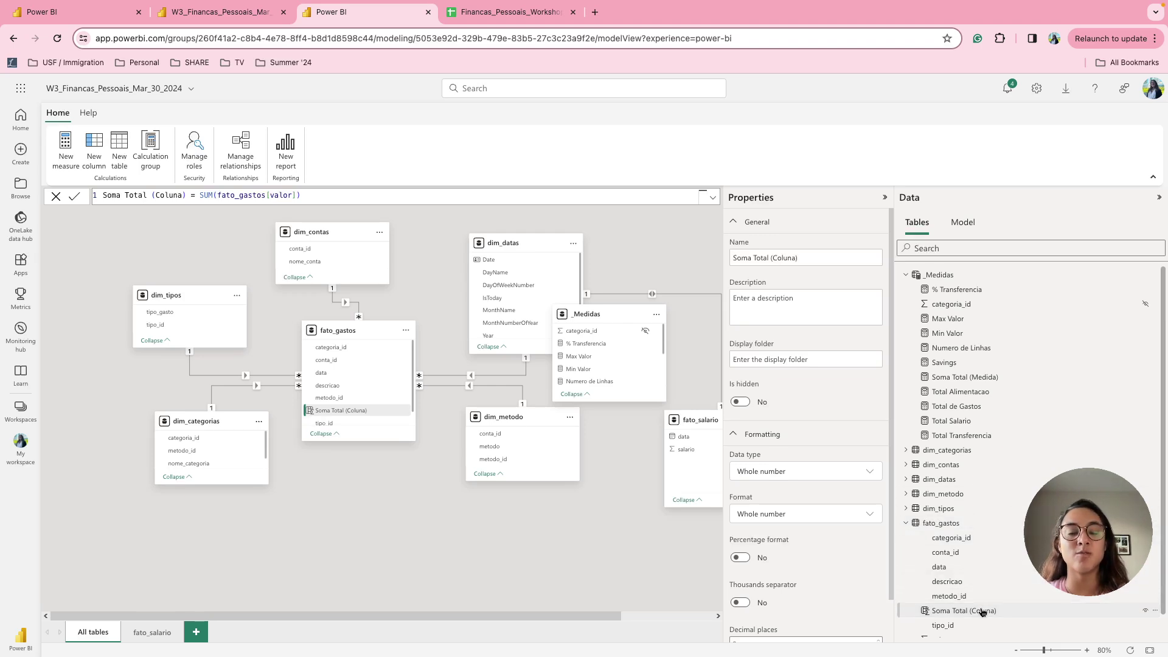
# Refresh the report and add a card below the Soma Total (Medida) card on Page 2, showing Soma Total (Coluna) from fato_gastos
pyautogui.click(252, 15)
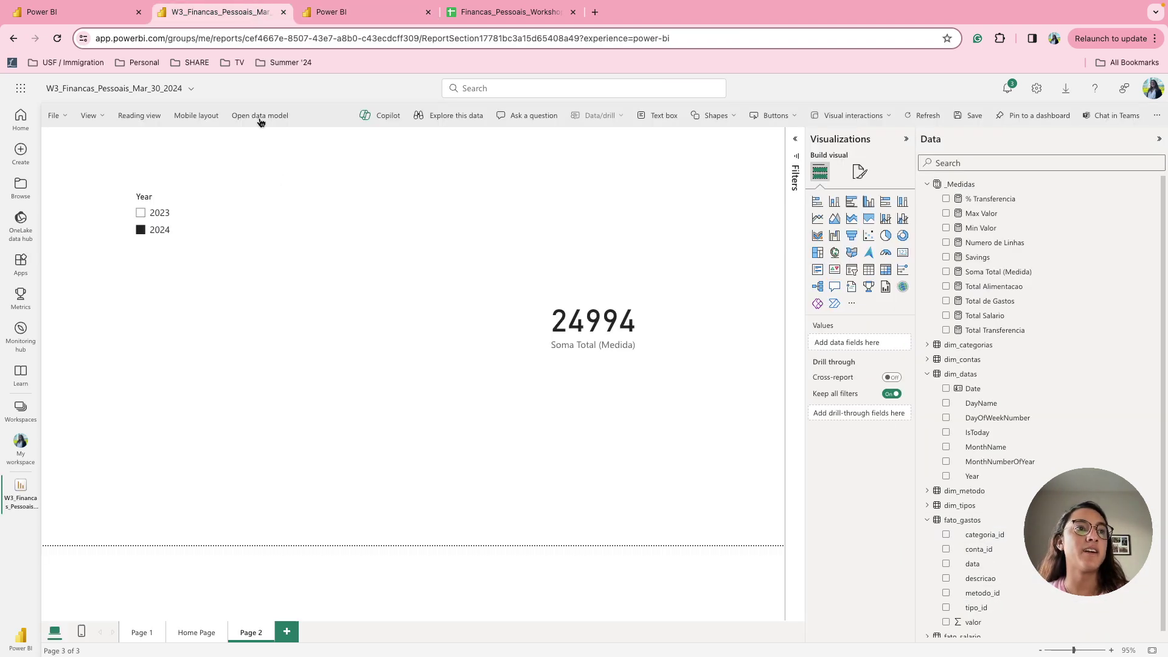
pyautogui.click(902, 253)
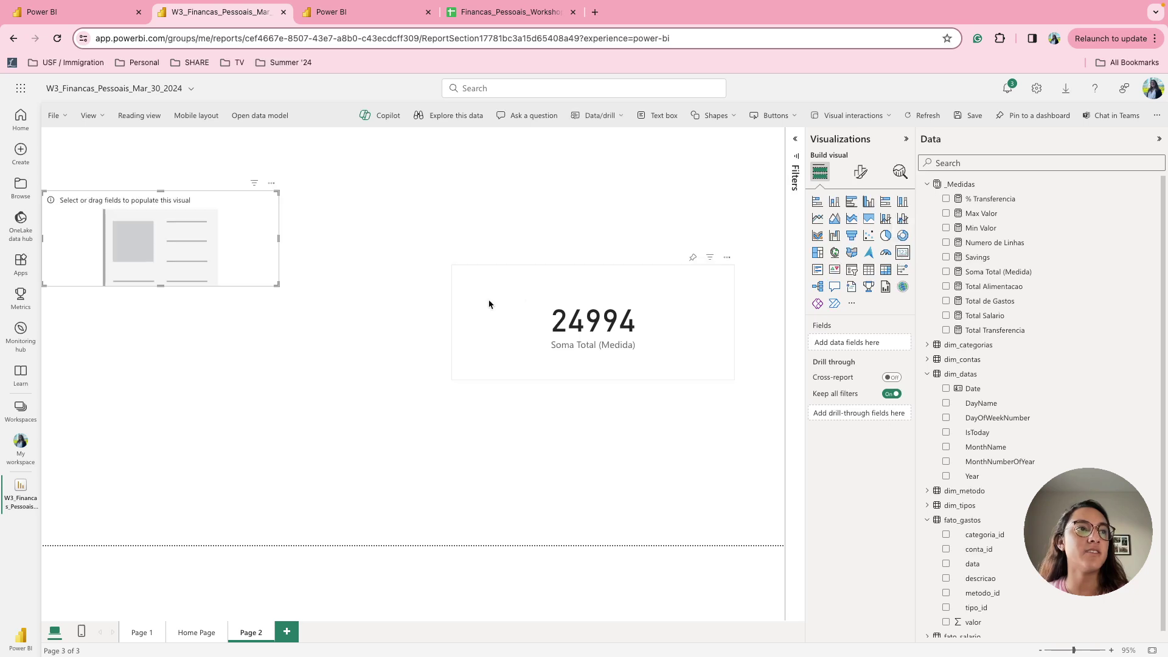
pyautogui.moveTo(175, 208); pyautogui.dragTo(640, 407)
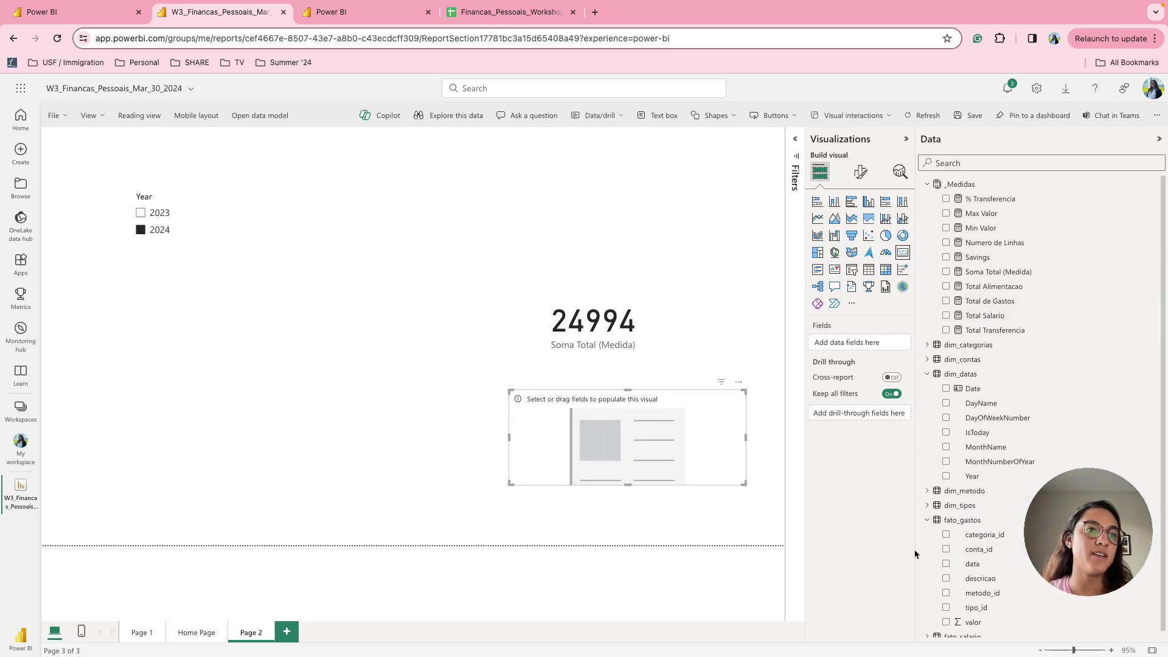
pyautogui.moveTo(915, 554); pyautogui.dragTo(913, 552)
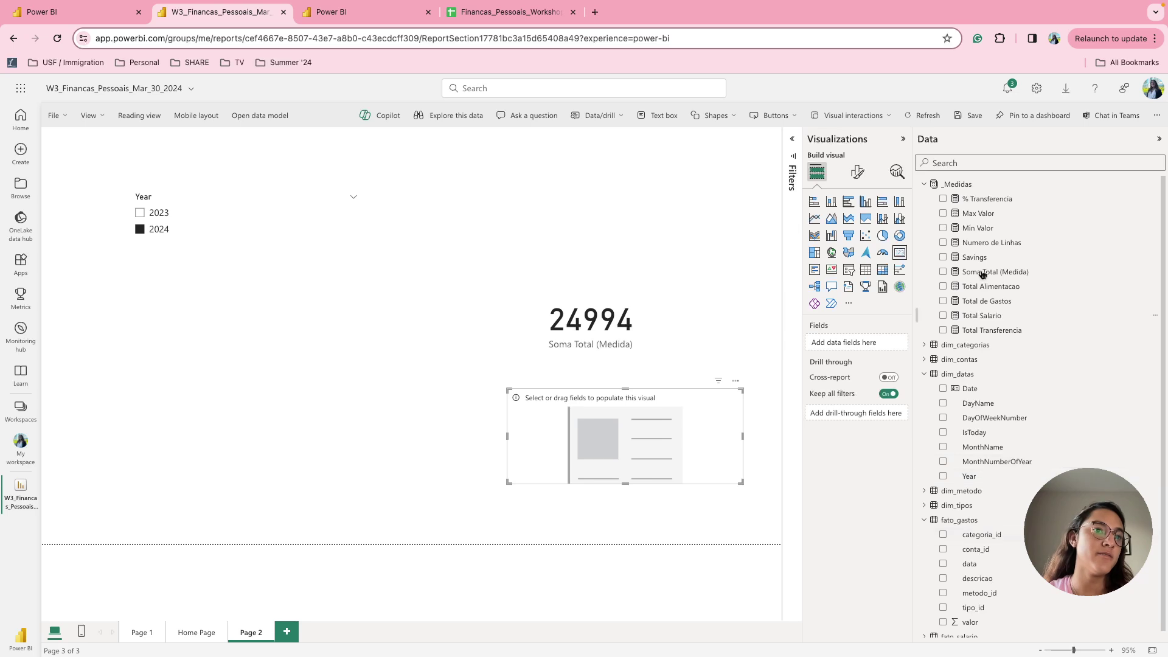
pyautogui.click(925, 115)
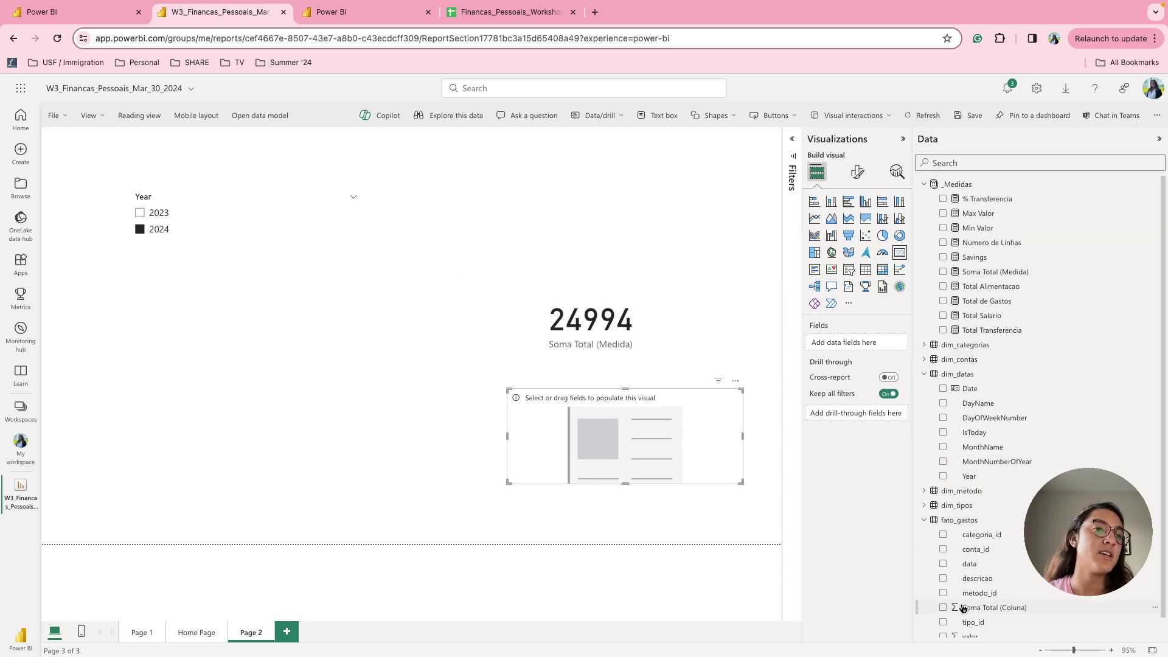
pyautogui.click(944, 608)
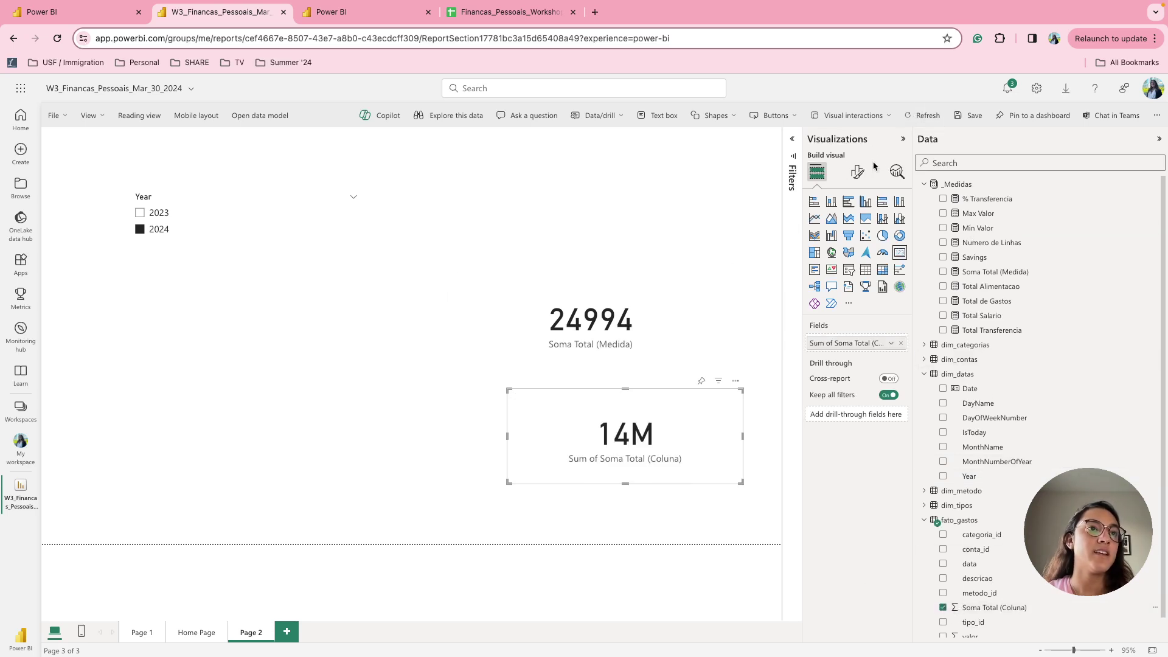
# Set the Soma Total (Coluna) card's callout display units to None and widen the card
pyautogui.click(857, 171)
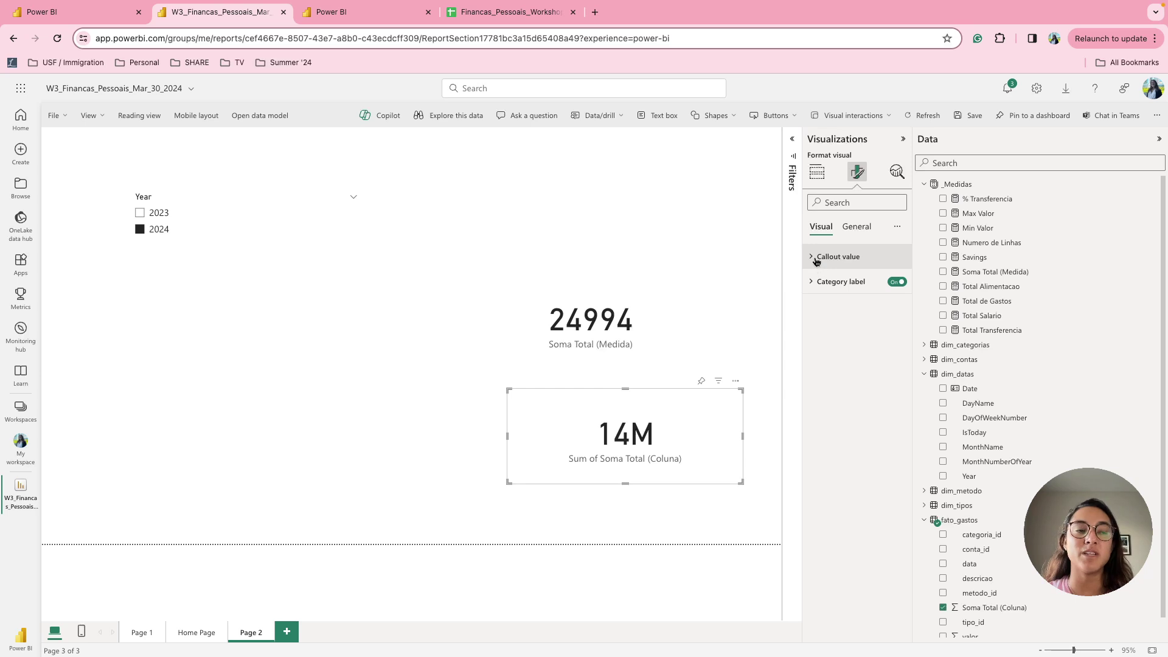
pyautogui.click(838, 258)
pyautogui.click(831, 382)
pyautogui.click(834, 411)
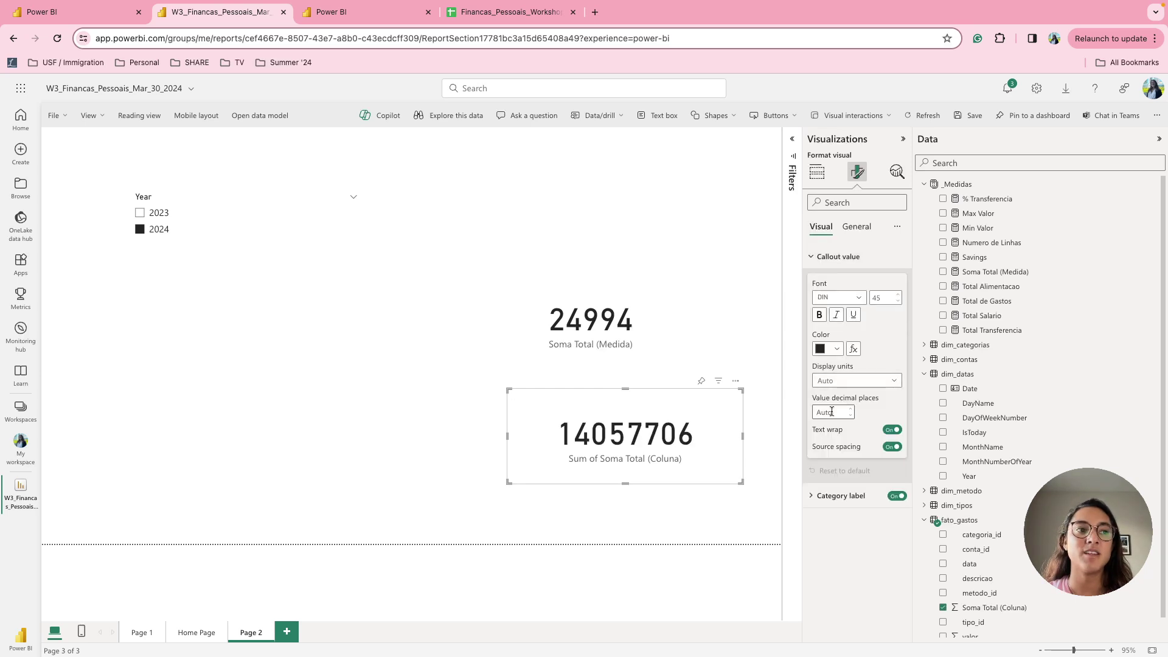
pyautogui.moveTo(504, 434); pyautogui.dragTo(464, 436)
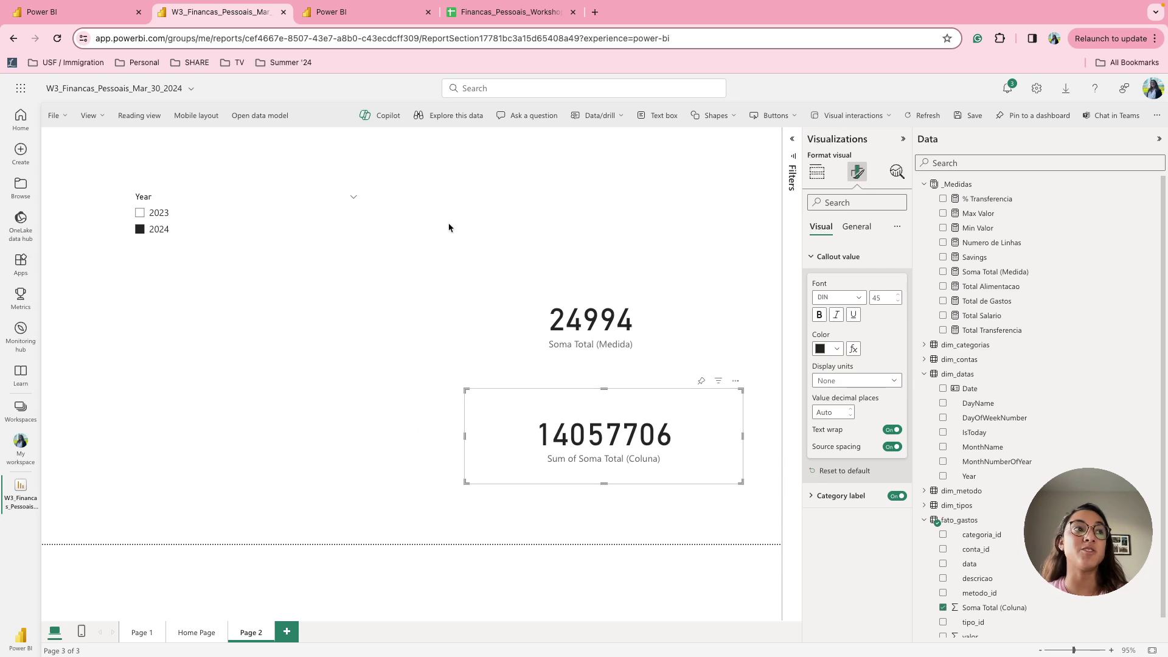
# Compare the K3 sum in the spreadsheet with the Sum of Soma Total (Coluna) card in the report
pyautogui.click(498, 17)
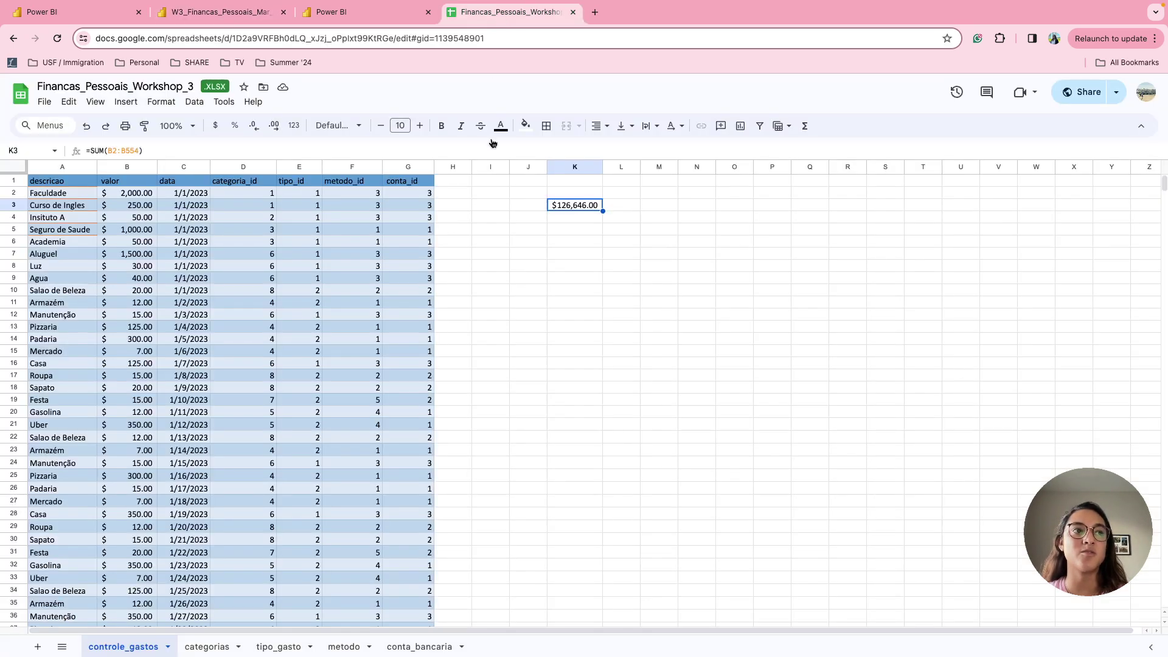
pyautogui.click(574, 219)
pyautogui.click(581, 210)
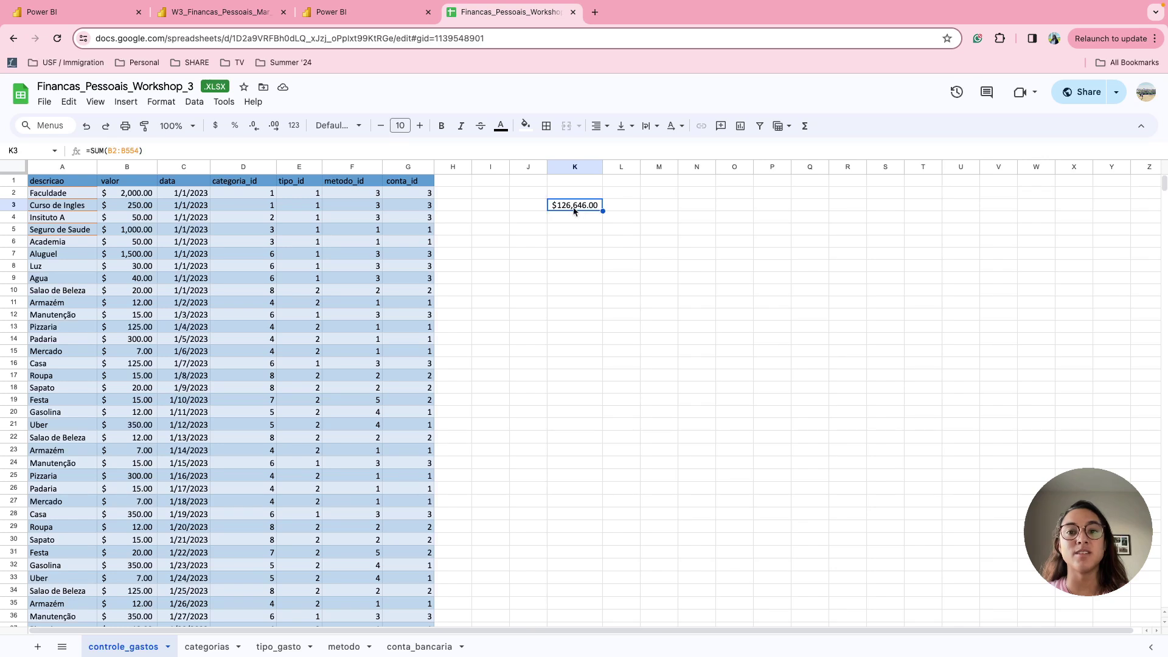
pyautogui.click(246, 17)
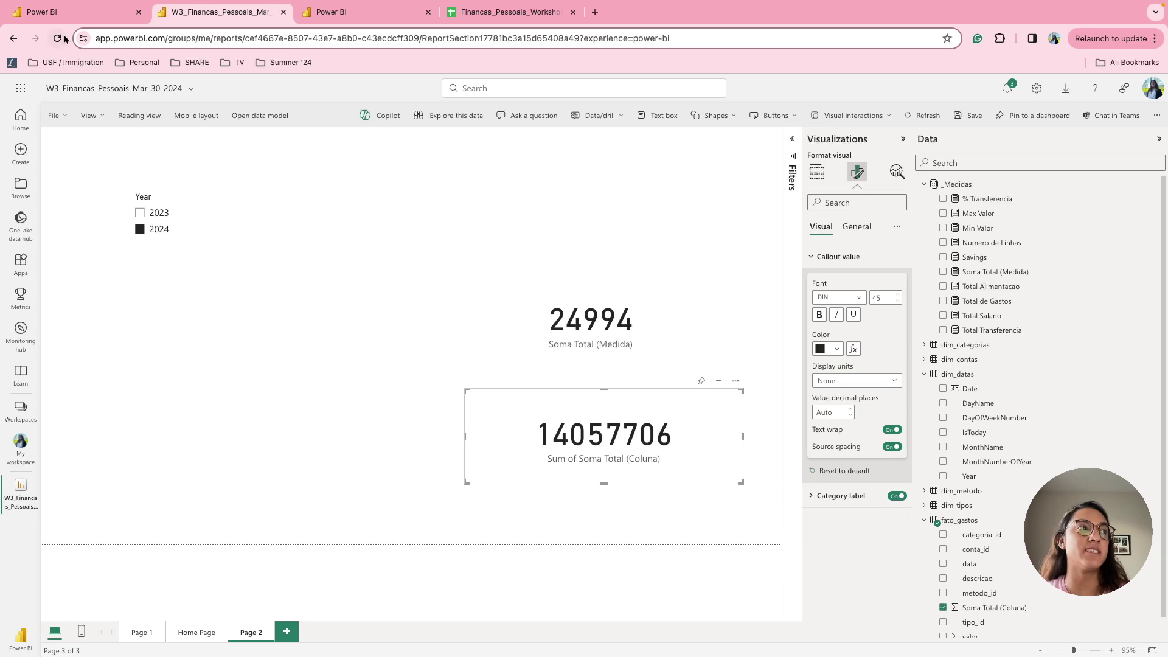
# Examine the row values of Soma Total de Gastos (Coluna) in the Explore table against the spreadsheet's K3 sum
pyautogui.click(88, 20)
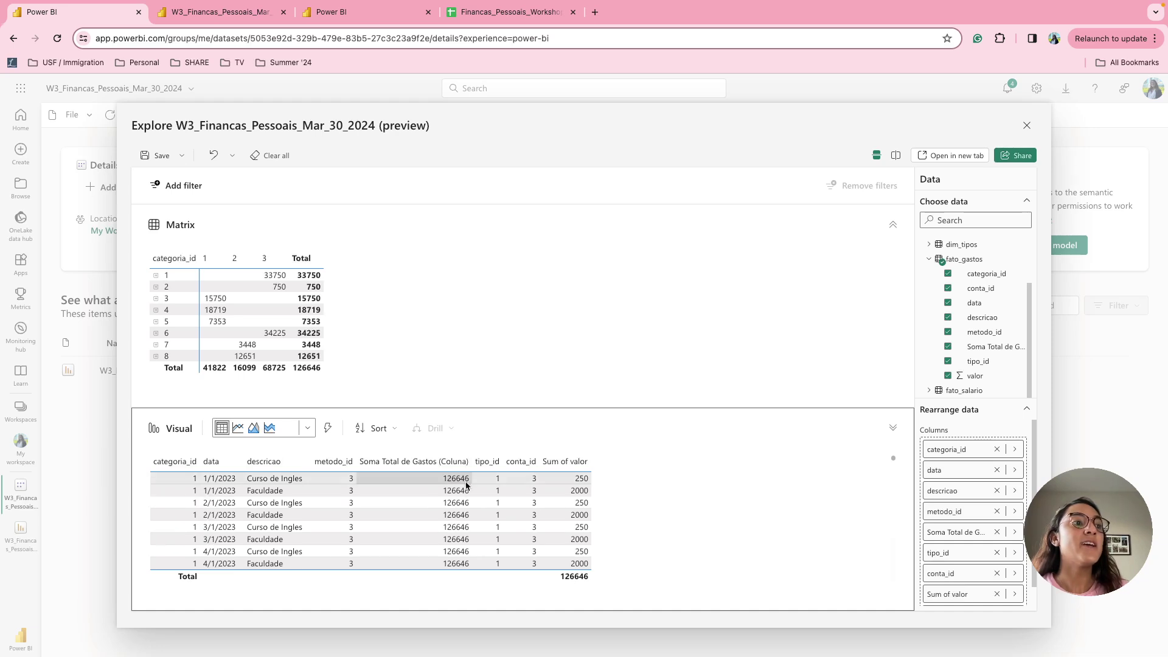
pyautogui.click(516, 13)
pyautogui.click(596, 220)
pyautogui.click(85, 12)
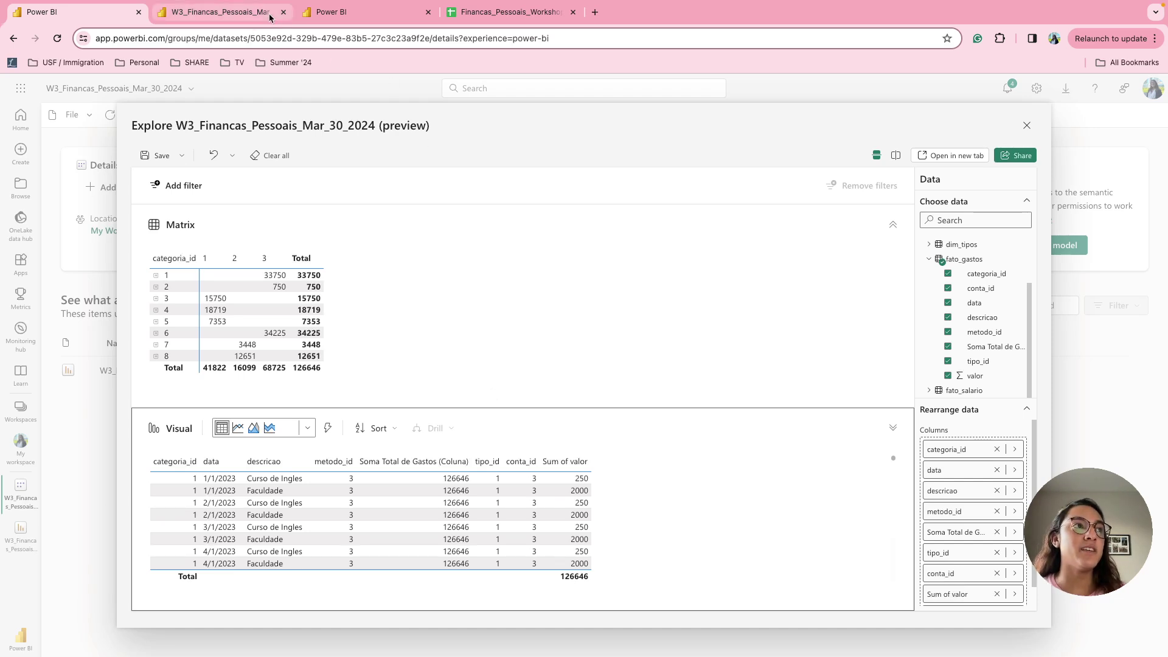
# Switch the report's Year slicer between 2023 and 2024 and compare the Soma Total (Medida) and Soma Total (Coluna) cards for each year
pyautogui.click(232, 17)
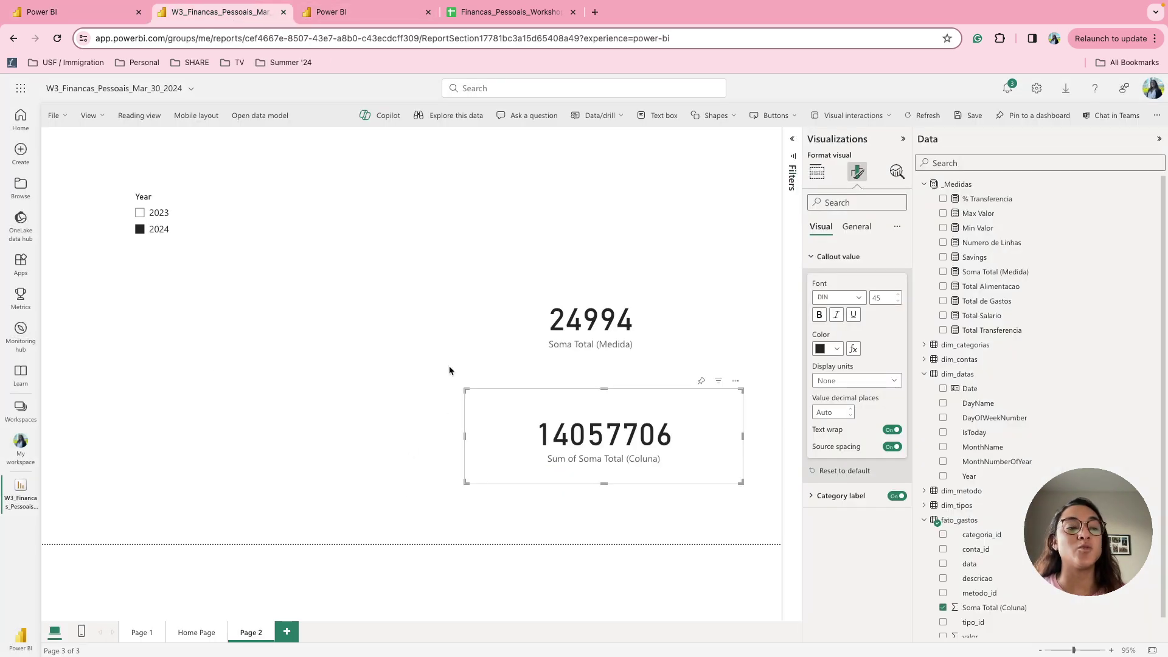
pyautogui.click(160, 214)
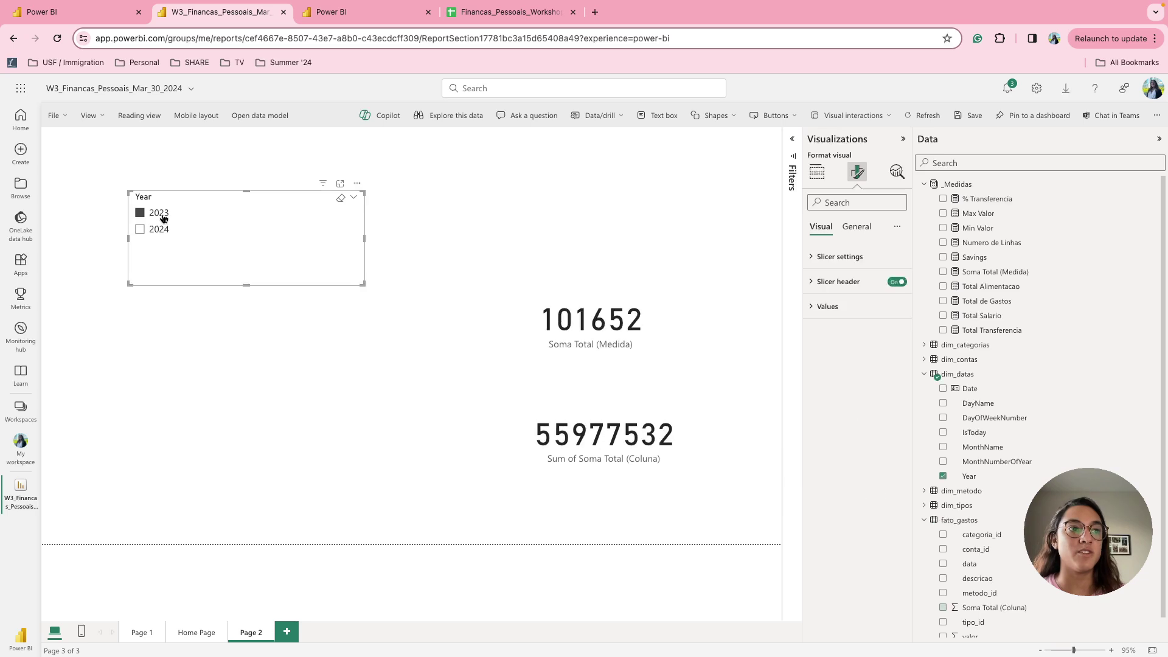
pyautogui.click(575, 459)
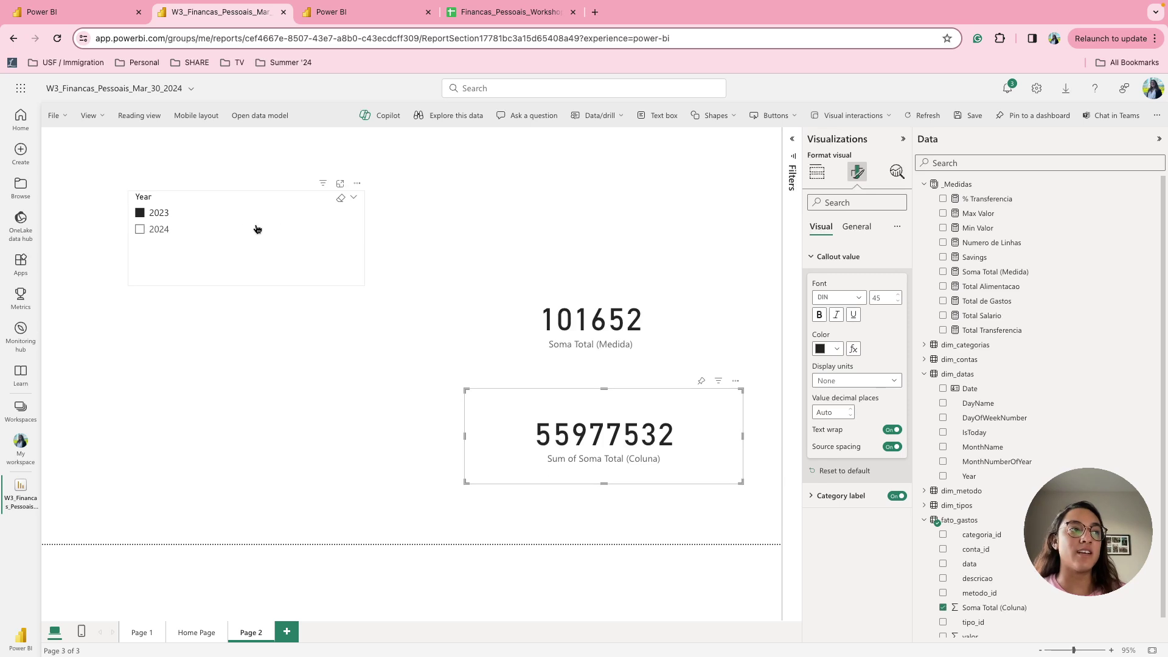
pyautogui.click(141, 229)
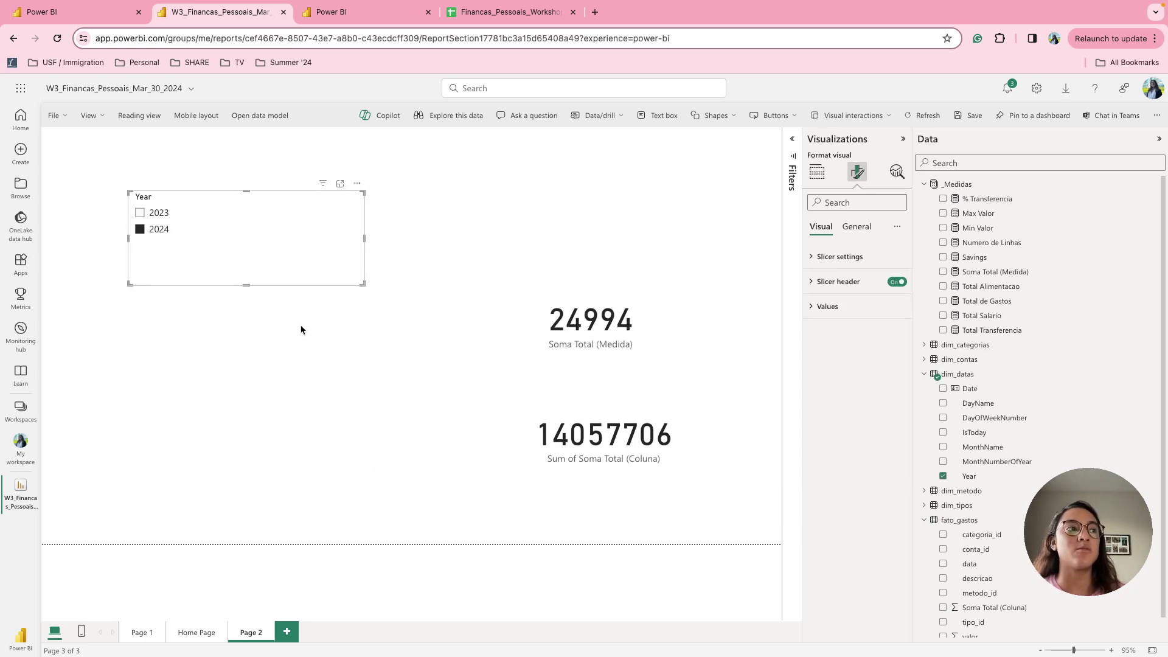
pyautogui.click(164, 215)
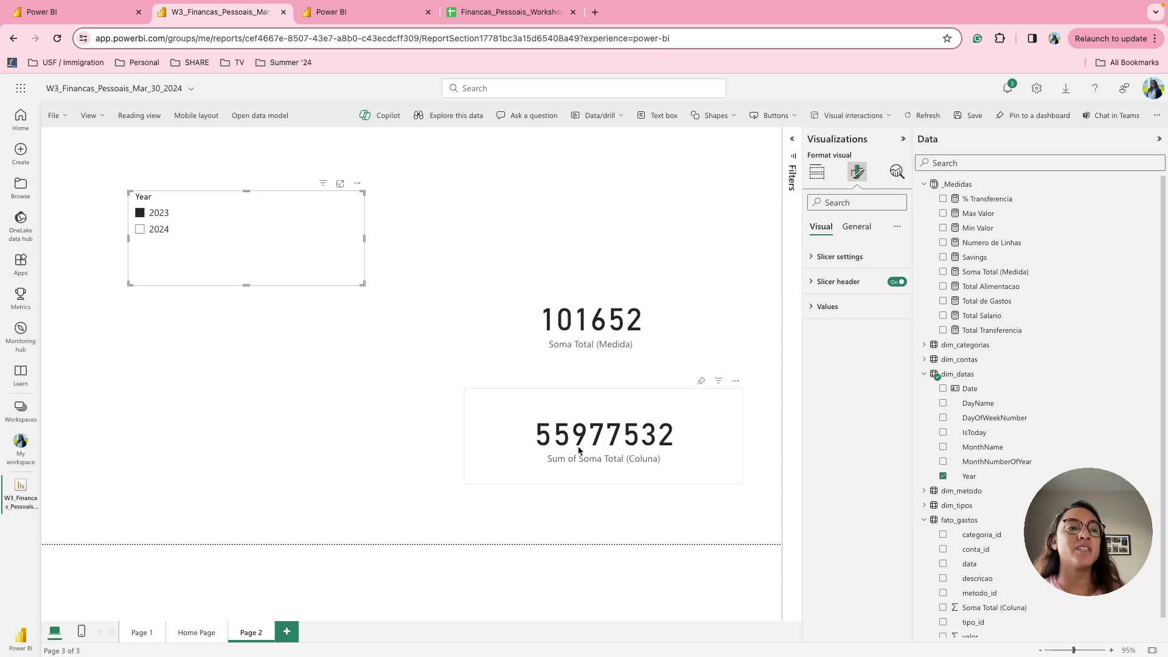
pyautogui.click(573, 338)
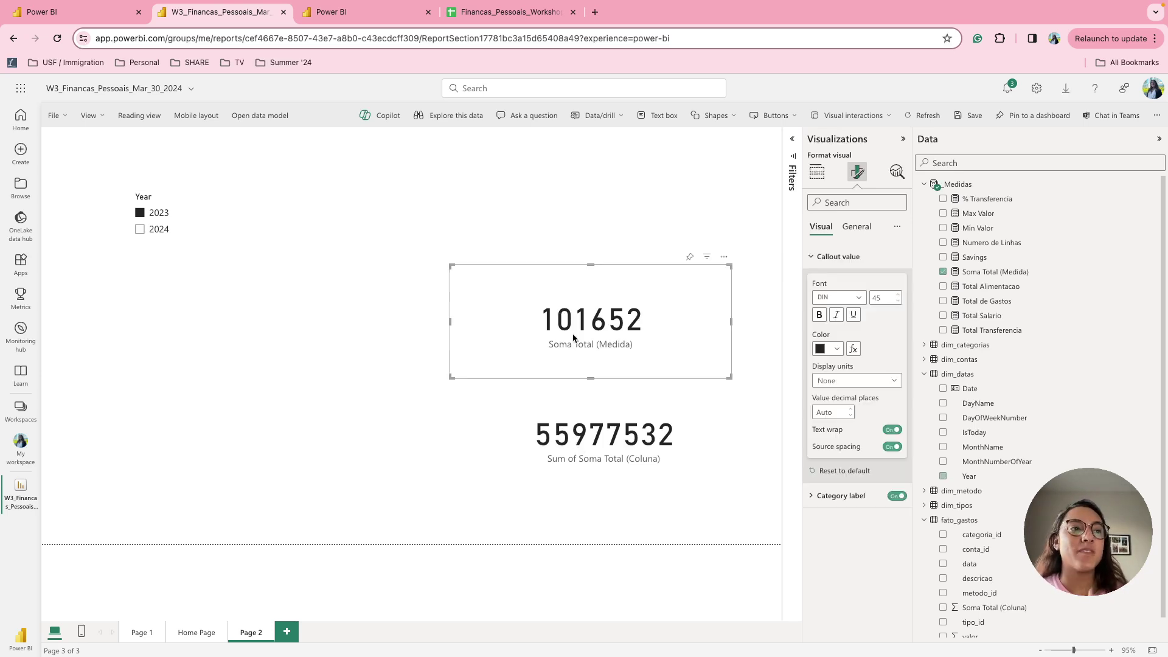
pyautogui.click(590, 445)
pyautogui.click(595, 363)
pyautogui.click(584, 430)
pyautogui.click(397, 428)
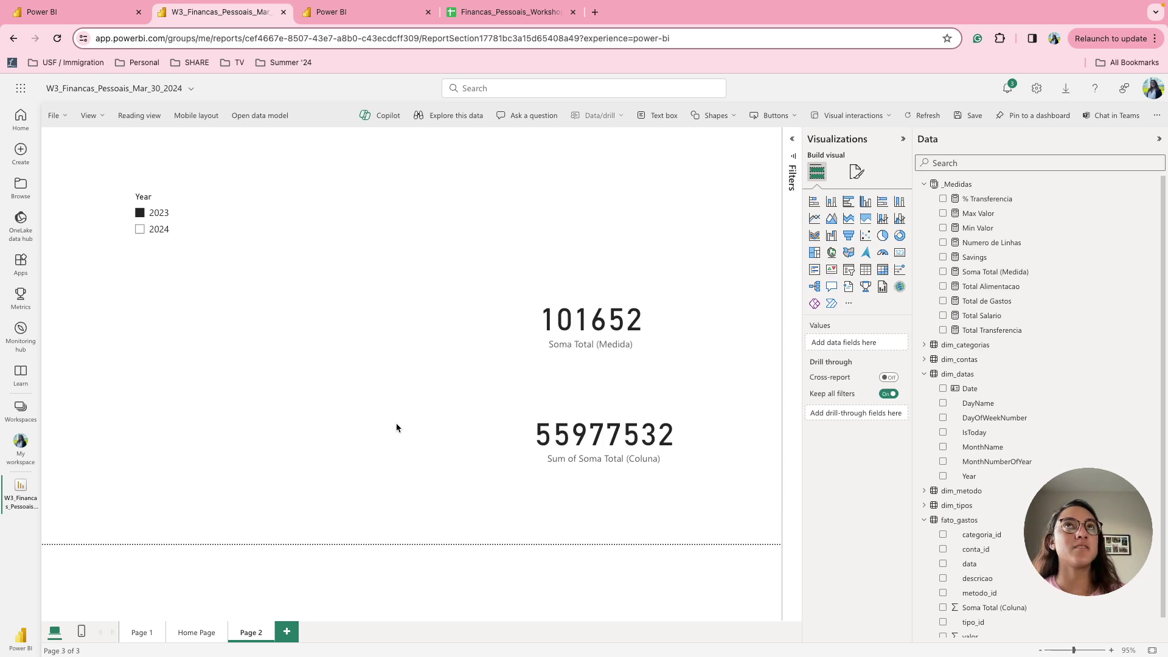
# Arrange the Year slicer, set to 2024, and the Soma Total (Medida) and Soma Total (Coluna) cards in a row across the top of Page 2
pyautogui.click(600, 339)
pyautogui.moveTo(600, 339); pyautogui.dragTo(404, 233)
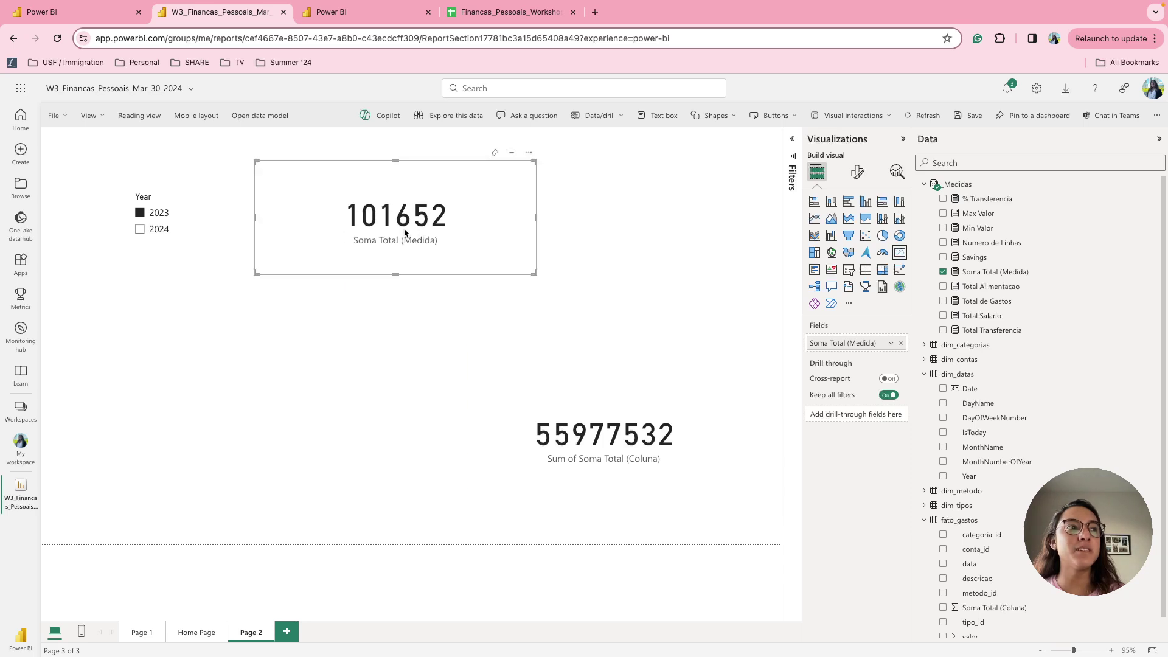
pyautogui.moveTo(195, 233); pyautogui.dragTo(126, 185)
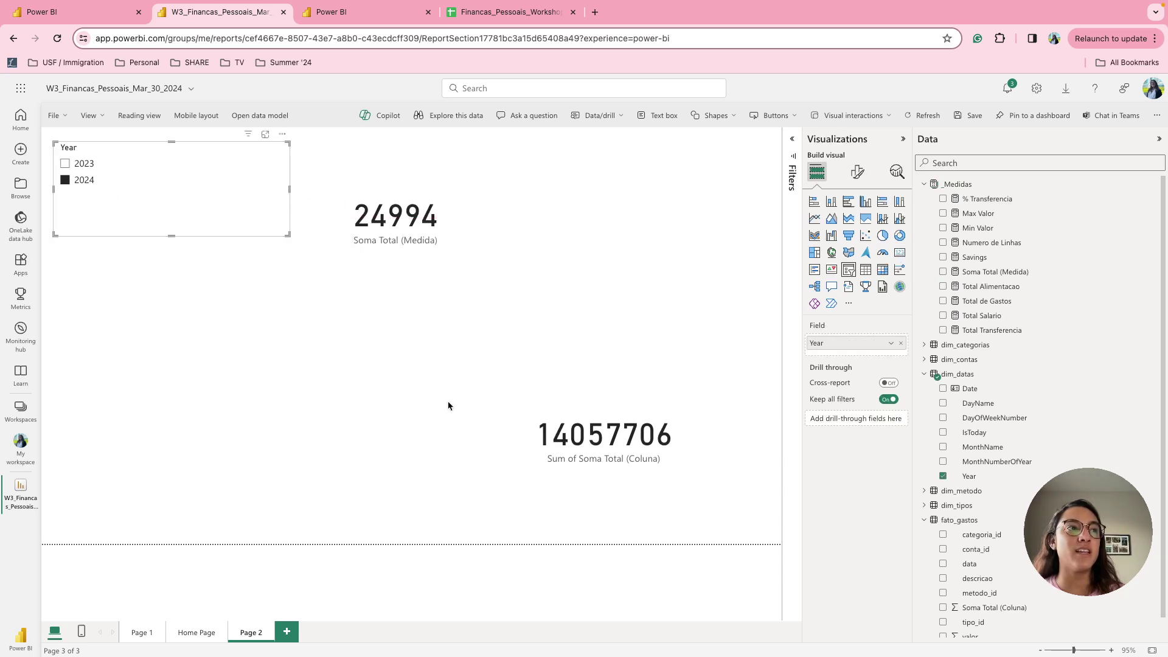
pyautogui.moveTo(541, 444); pyautogui.dragTo(550, 235)
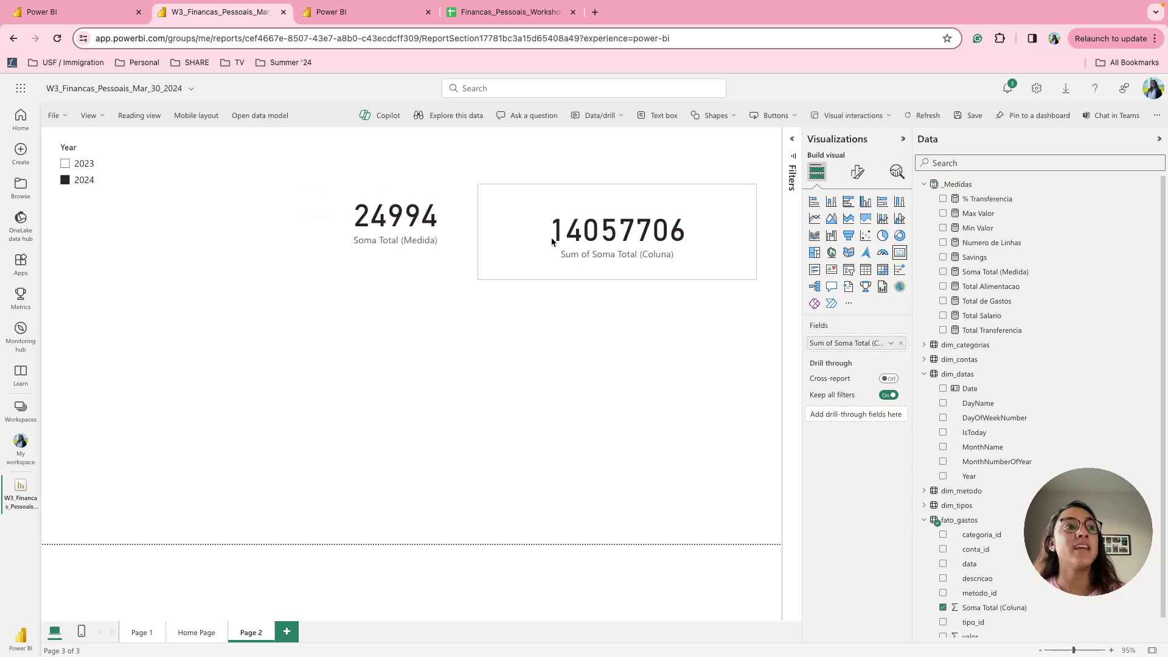
pyautogui.click(570, 399)
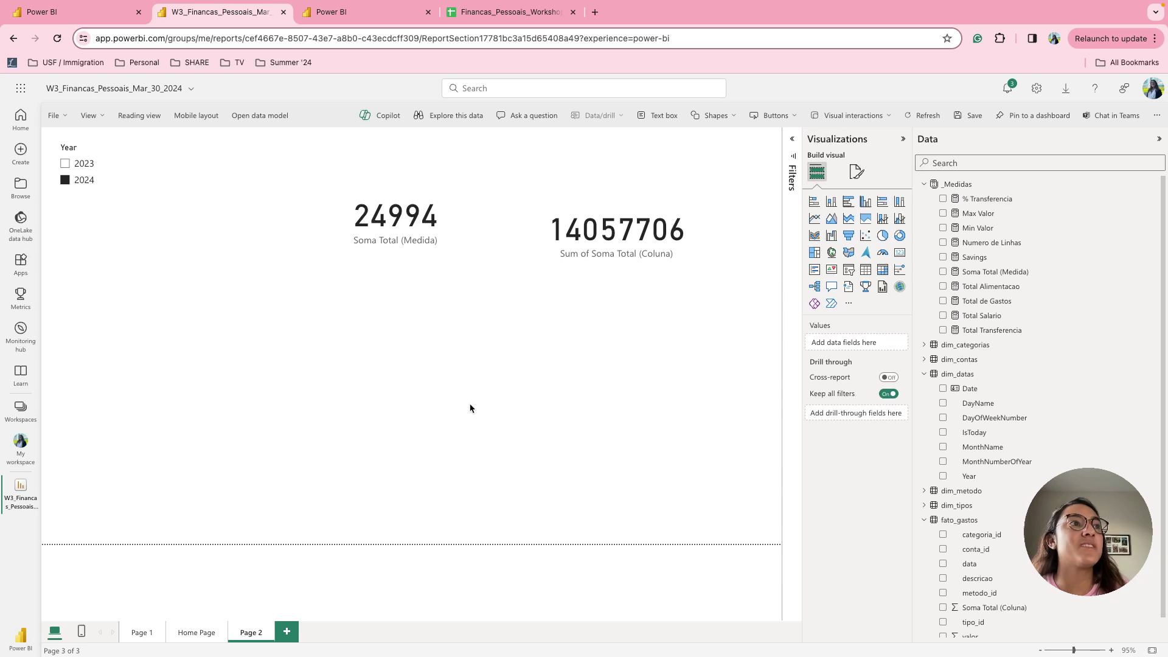
# Review the categories in the spreadsheet's categorias sheet and mark the empty column E beside them as the place for a new column
pyautogui.click(521, 20)
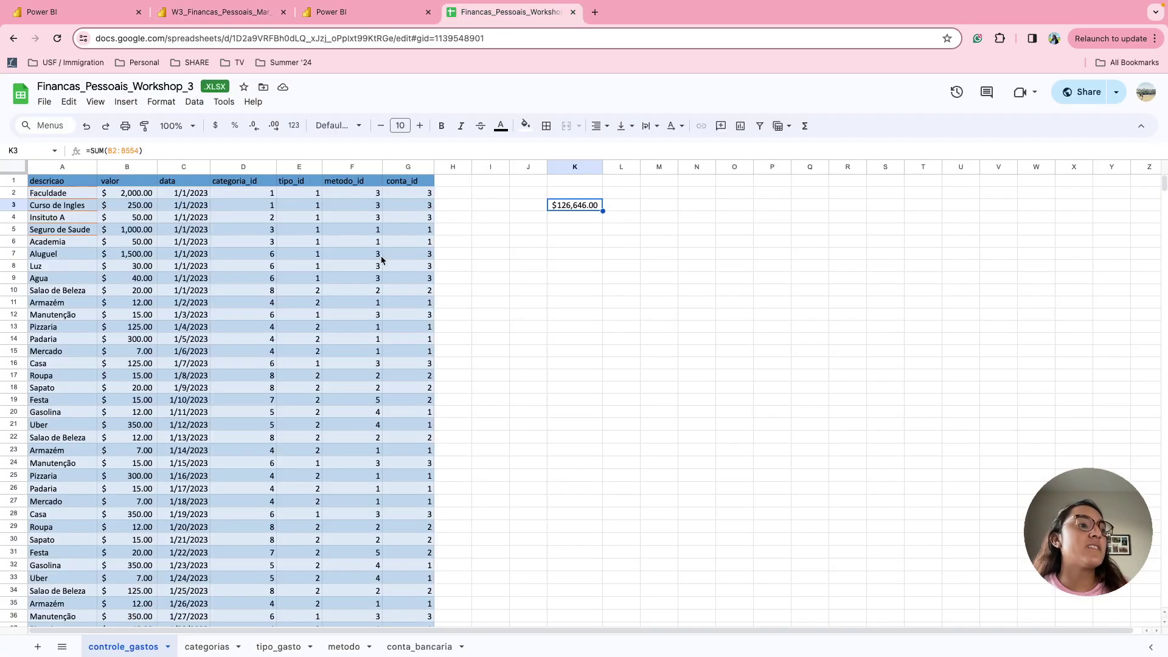
pyautogui.click(199, 647)
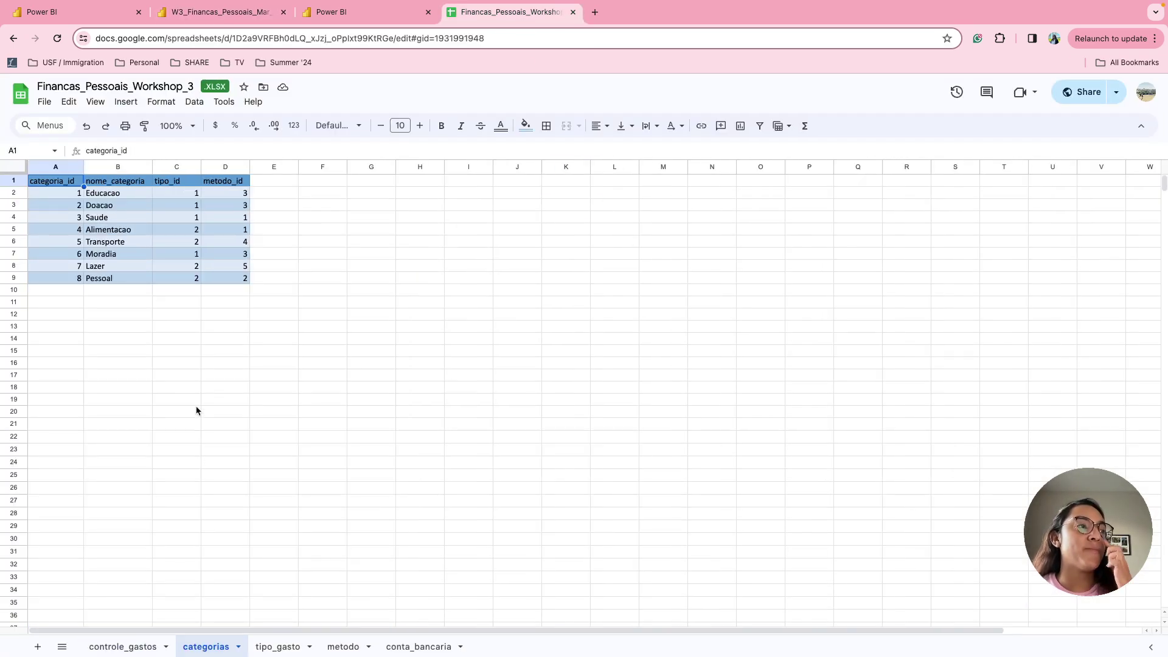
pyautogui.click(190, 332)
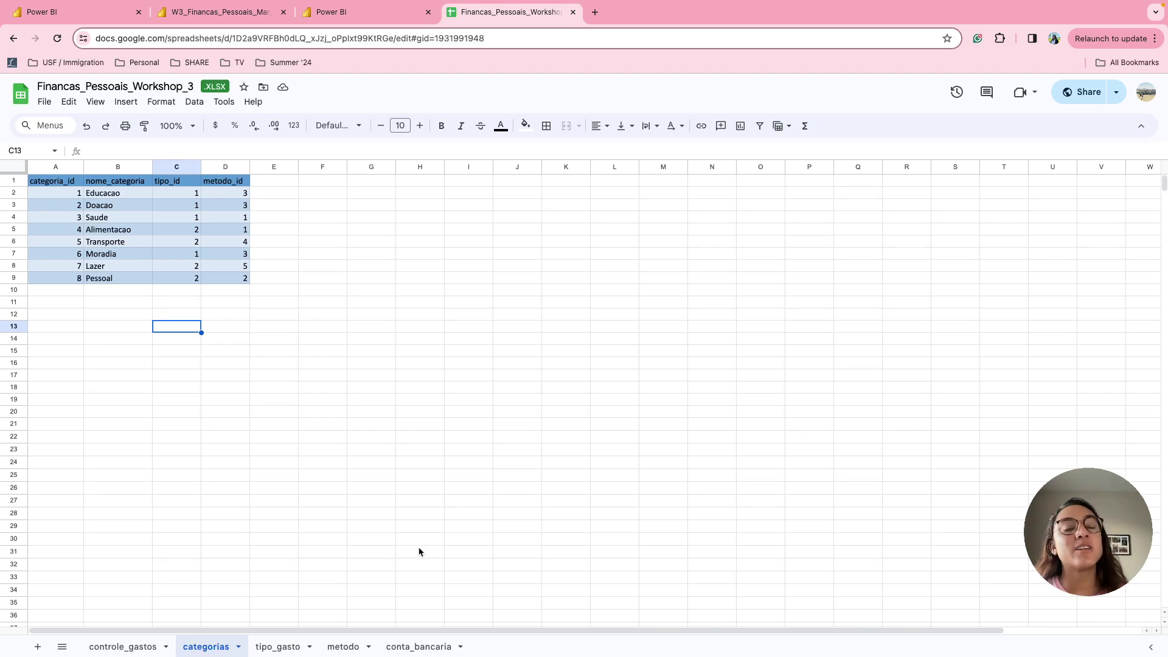
pyautogui.moveTo(288, 181); pyautogui.dragTo(278, 280)
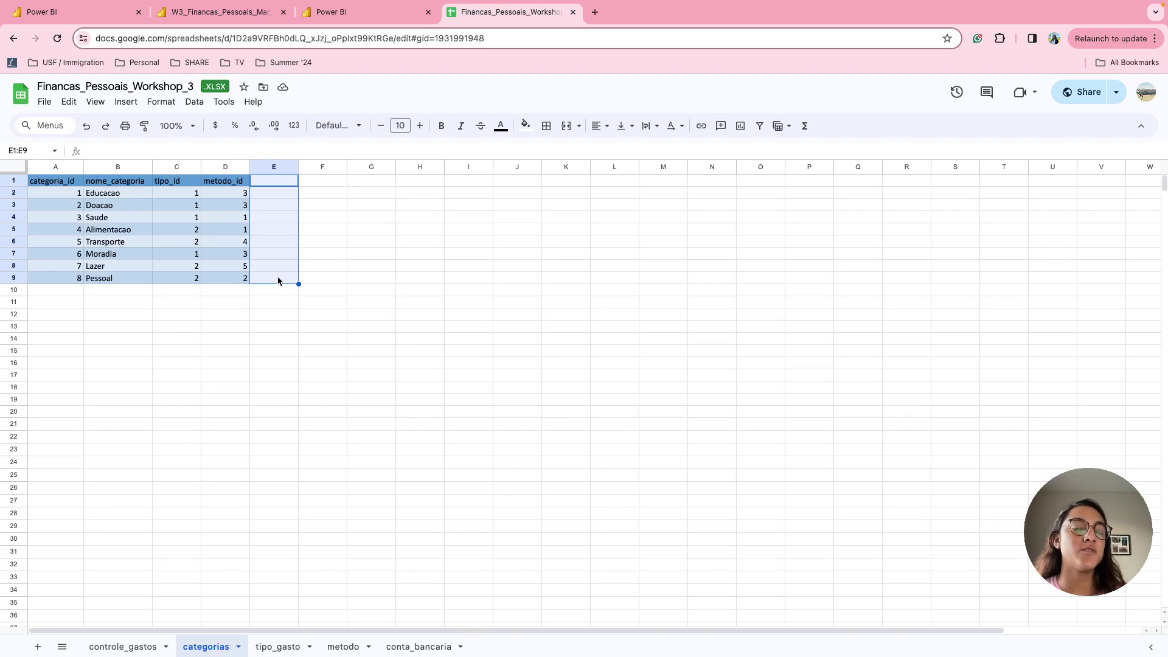
pyautogui.click(279, 181)
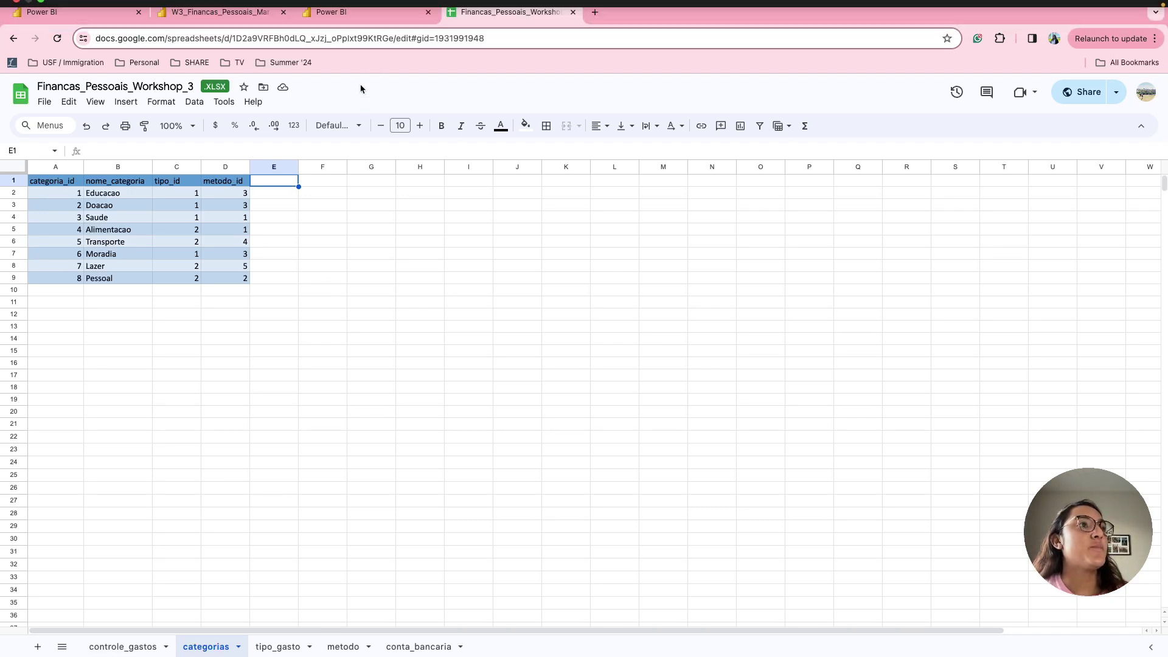
# Switch to the Power BI semantic model and add a new measure to the dim_categorias table
pyautogui.click(351, 17)
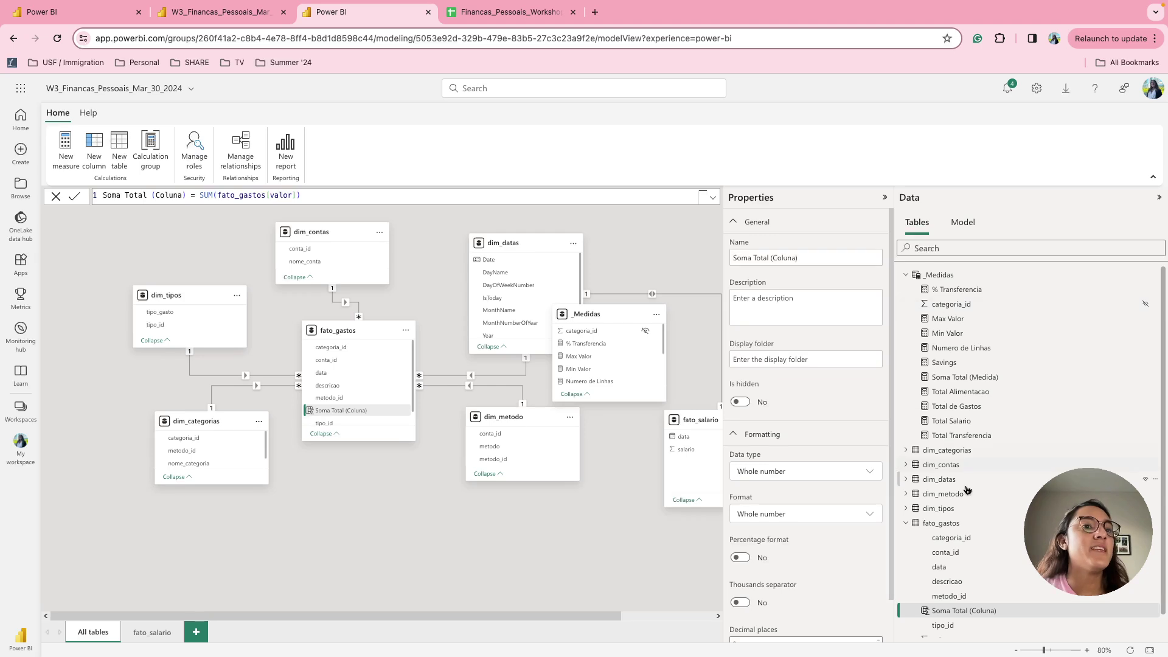
pyautogui.click(906, 523)
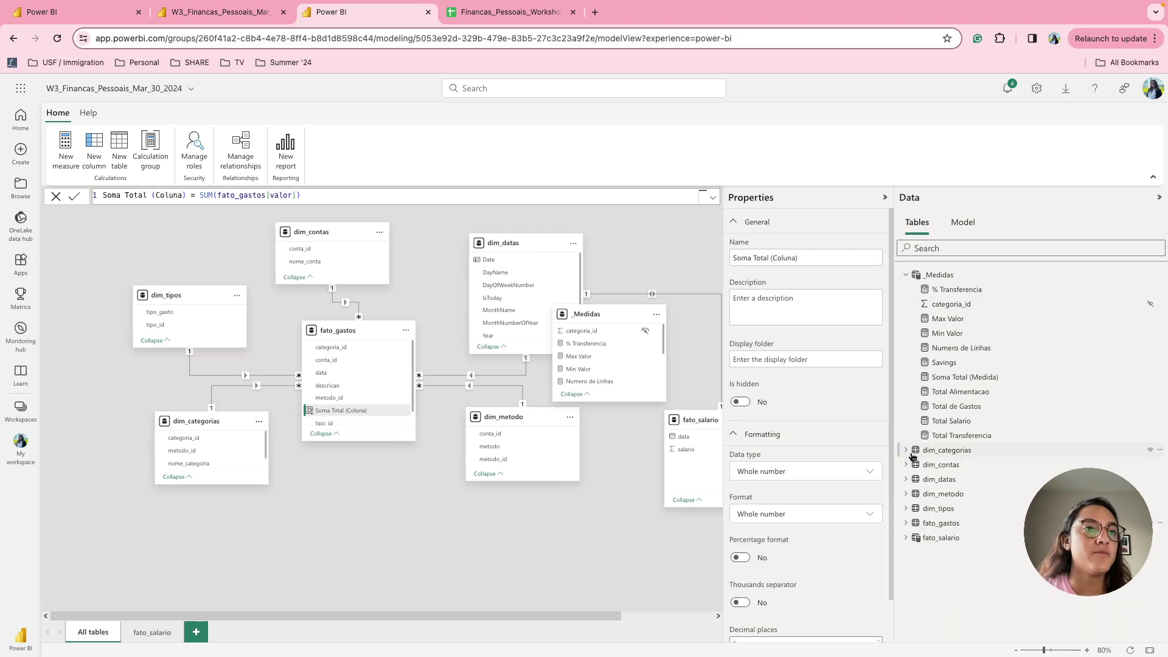
pyautogui.click(914, 454)
pyautogui.click(961, 454)
pyautogui.rightClick(961, 453)
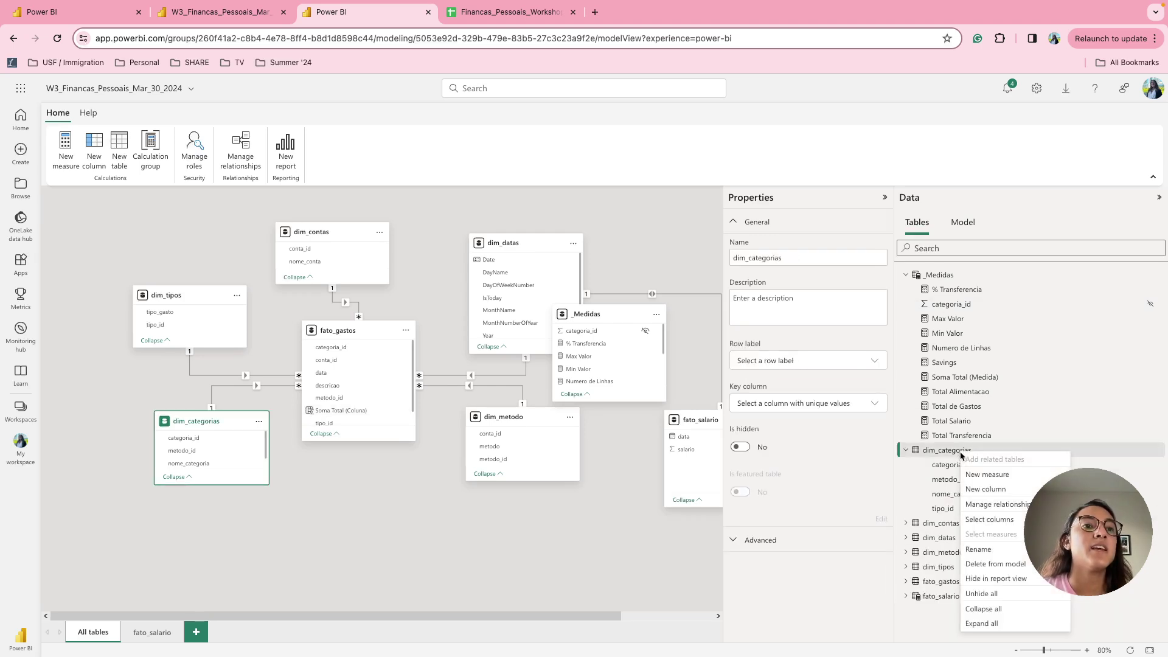
pyautogui.press('Escape')
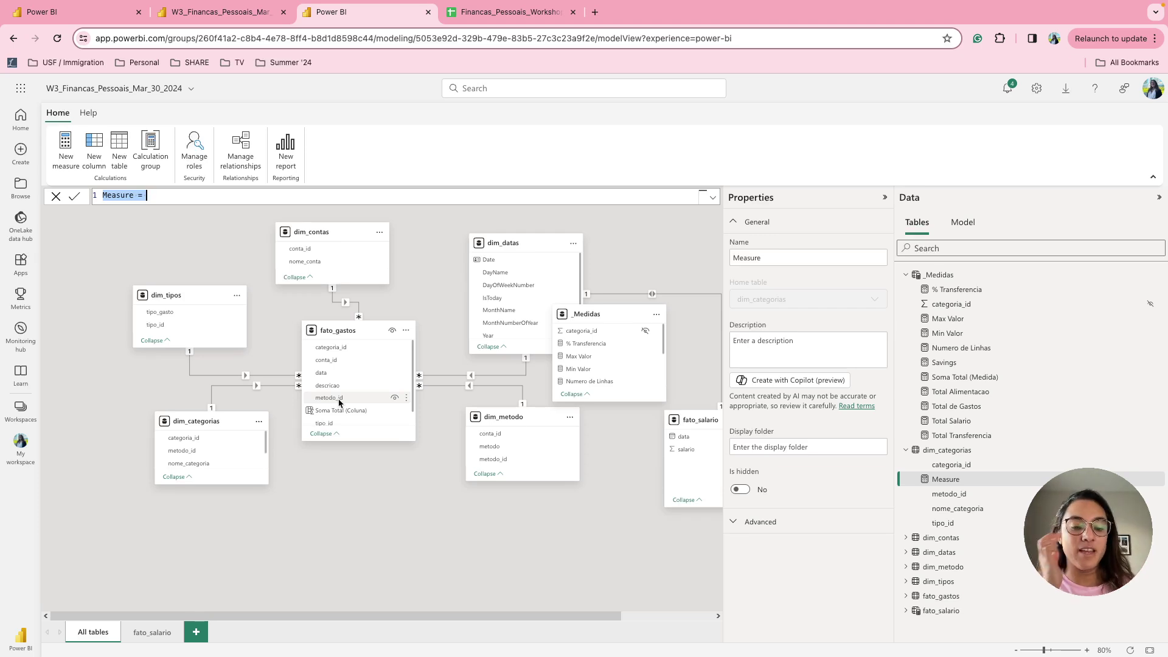
# Name the new measure Prioridade - Categoria in its formula and continue on a new line after the equals sign
pyautogui.write('Priori')
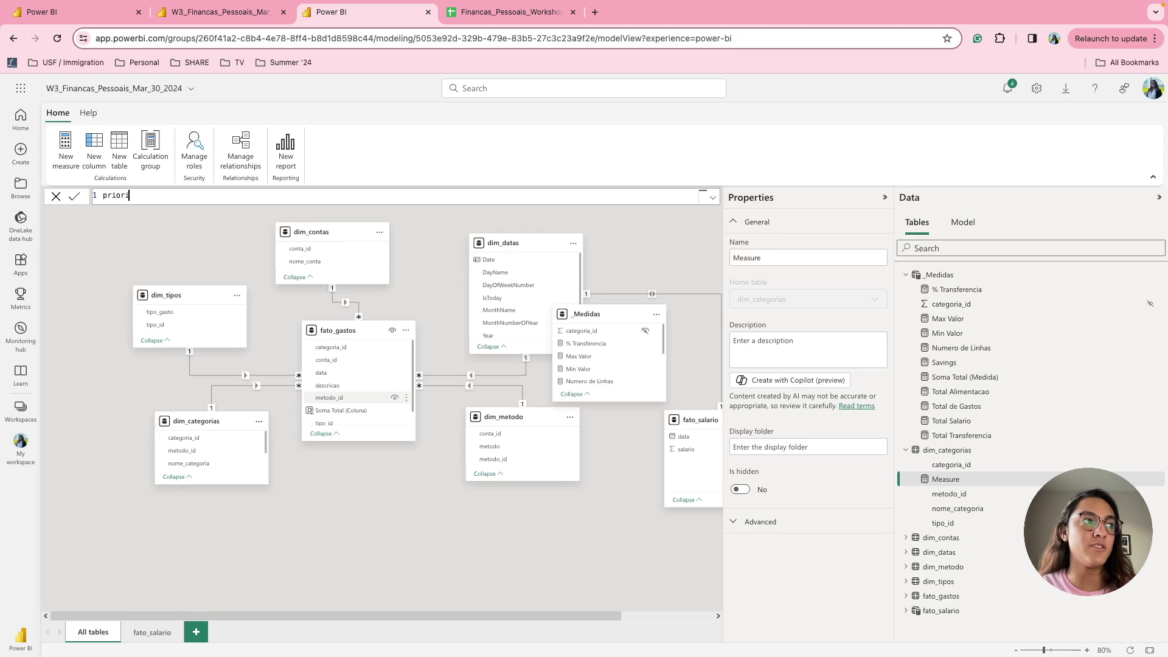
pyautogui.press('BackSpace')
pyautogui.press('BackSpace')
pyautogui.press('BackSpace')
pyautogui.press('BackSpace')
pyautogui.press('BackSpace')
pyautogui.press('BackSpace')
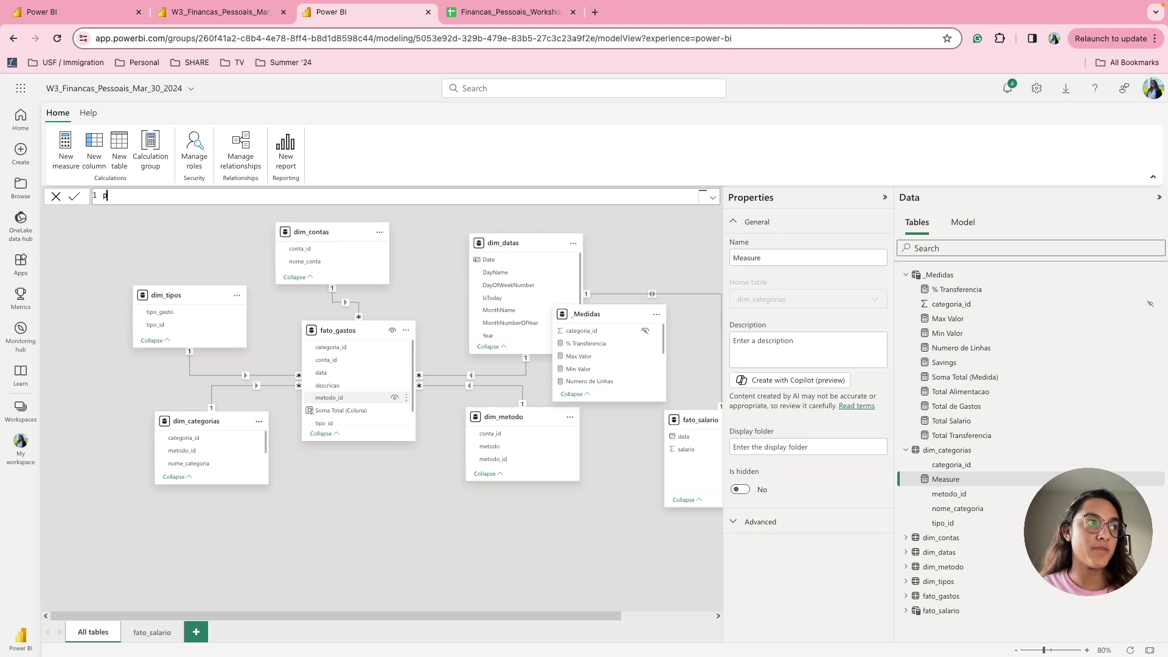
pyautogui.write('Priori')
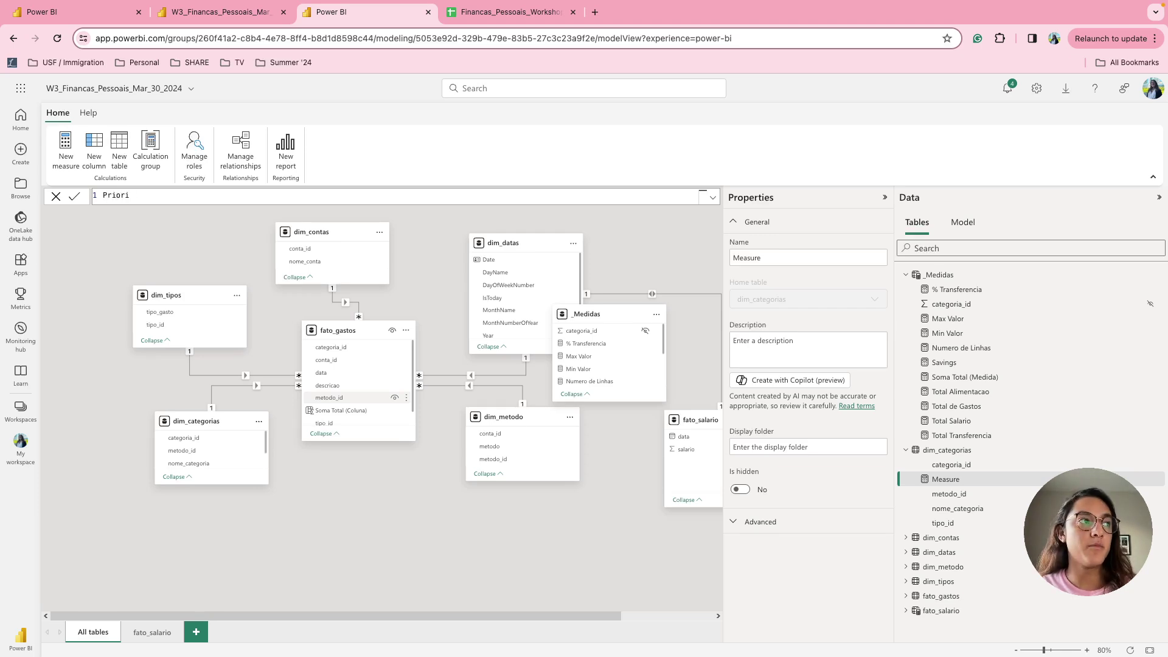
pyautogui.write('d')
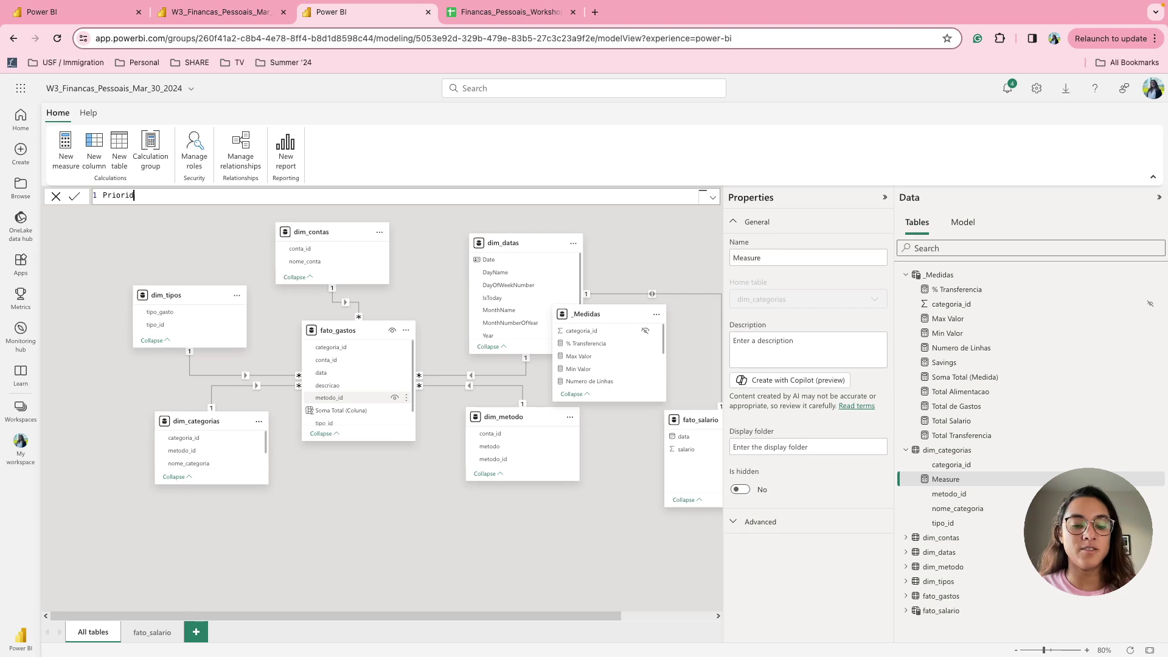
pyautogui.write('ade - Categori')
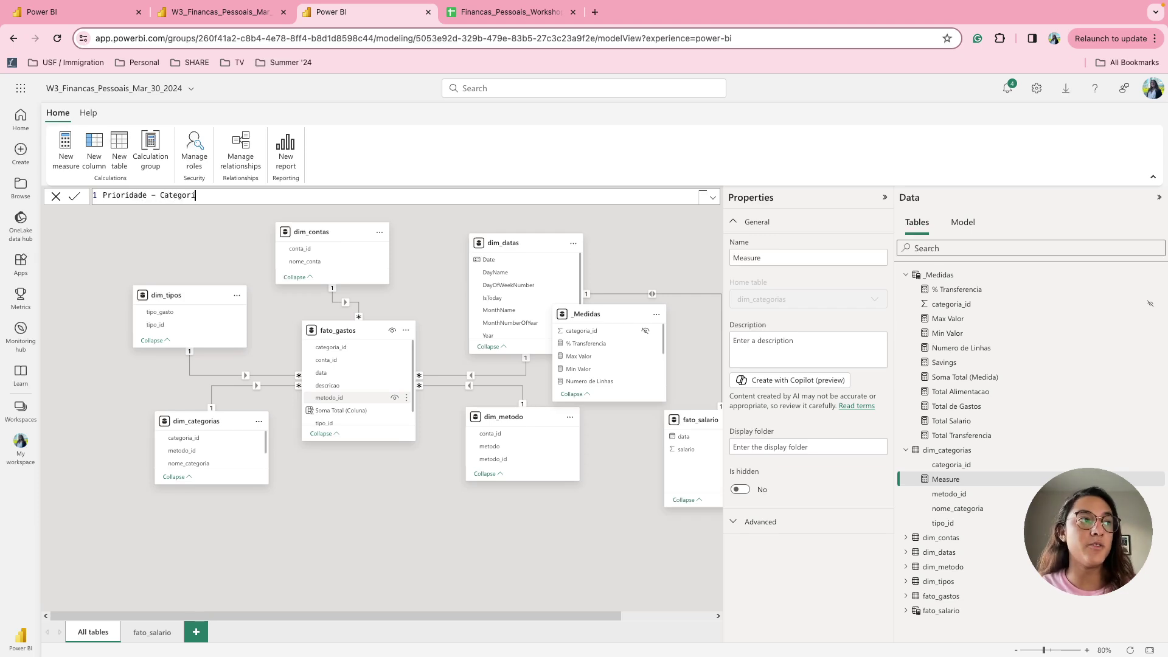
pyautogui.write('a =')
pyautogui.hotkey('shift', 'Return')
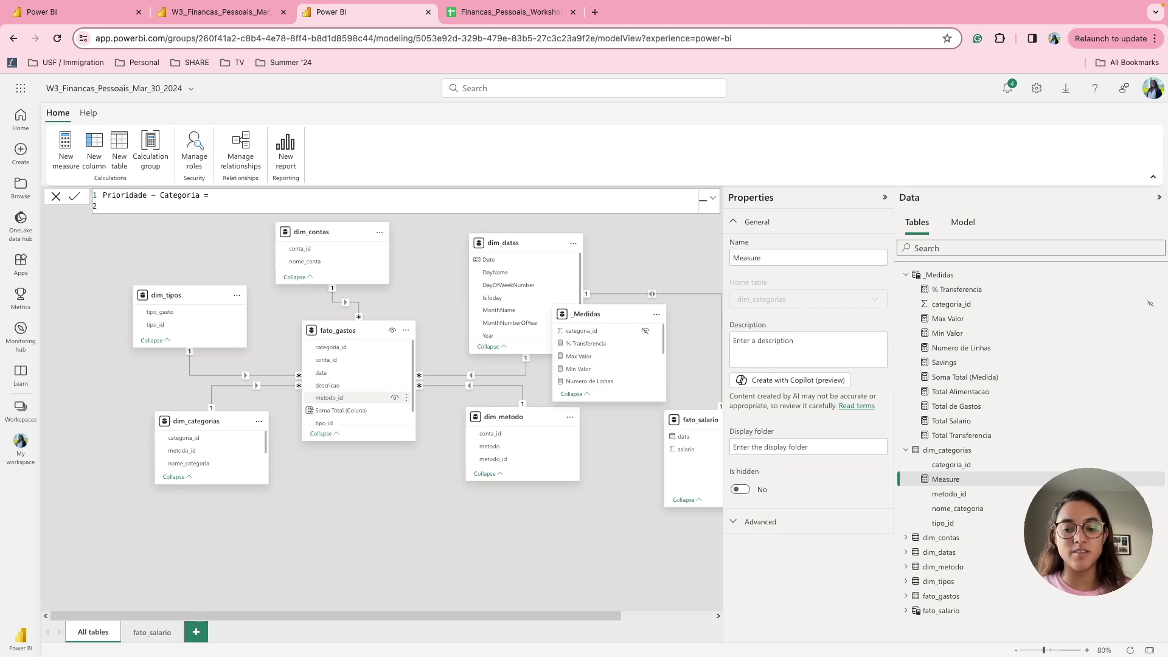
# Begin the measure's expression with the SWITCH function and open an indented line for its arguments
pyautogui.write('switch')
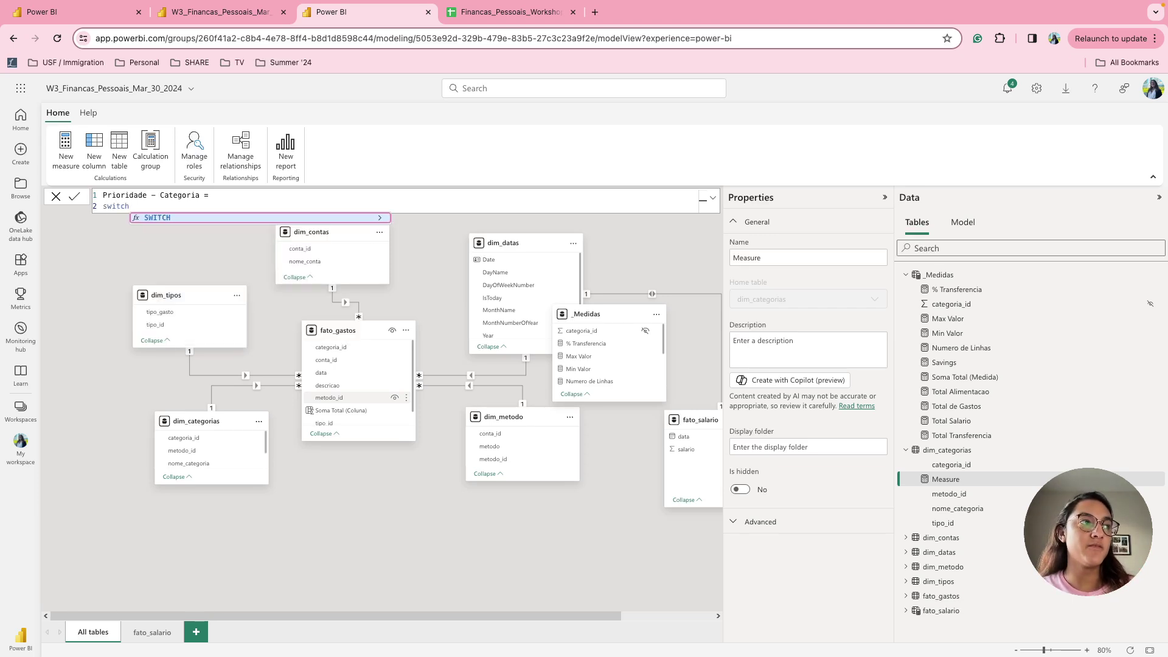
pyautogui.press('Tab')
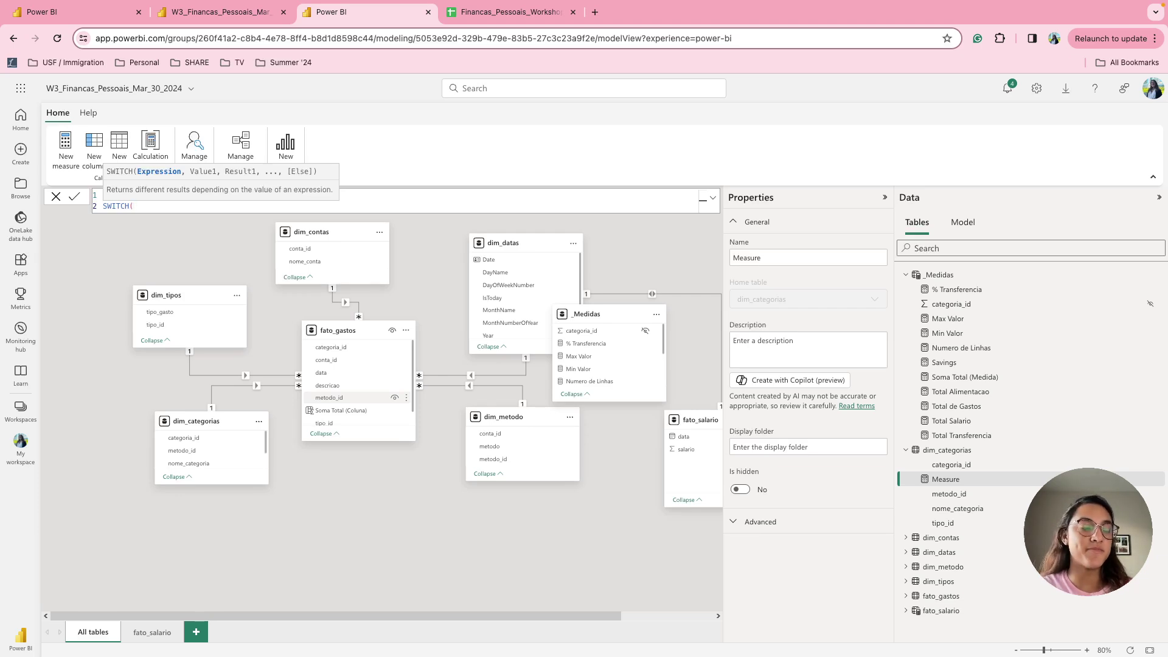
pyautogui.press('Return')
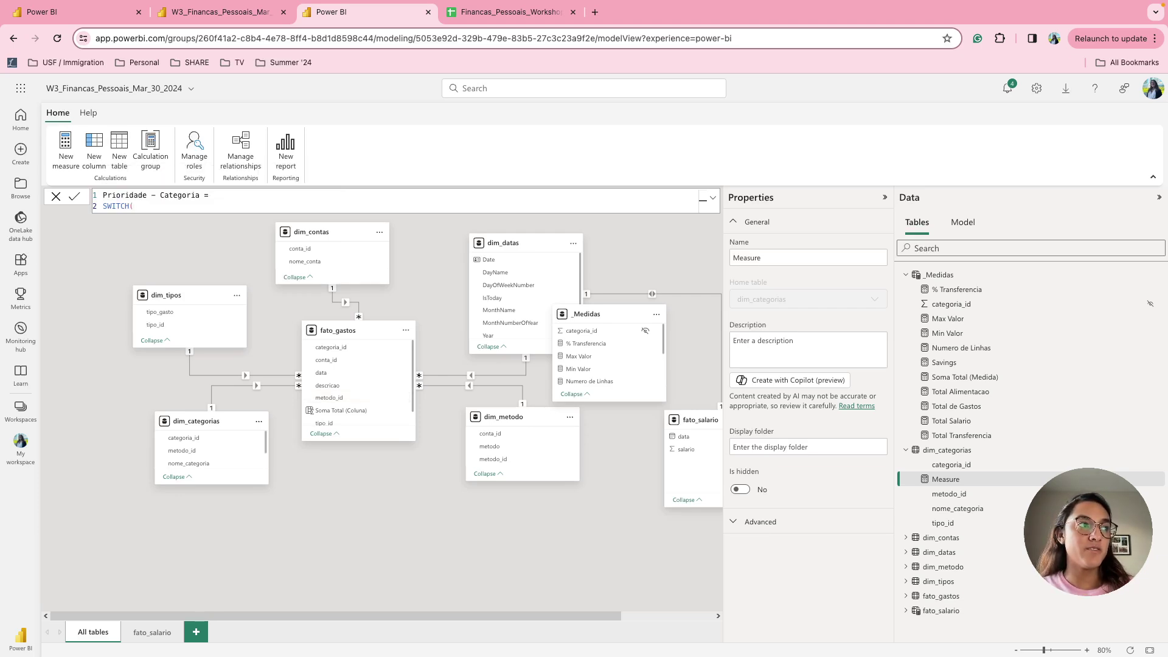
pyautogui.press('BackSpace')
pyautogui.hotkey('shift', 'Return')
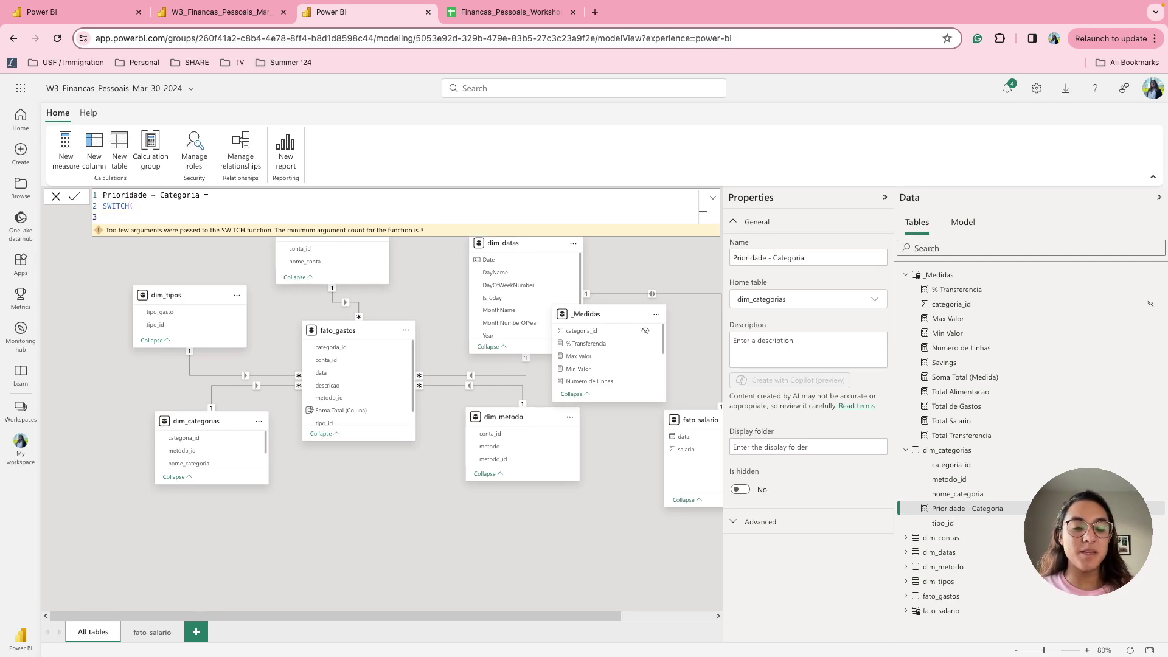
# Enter TRUE() as the SWITCH function's first argument, followed by a comma and a new line
pyautogui.write('tr')
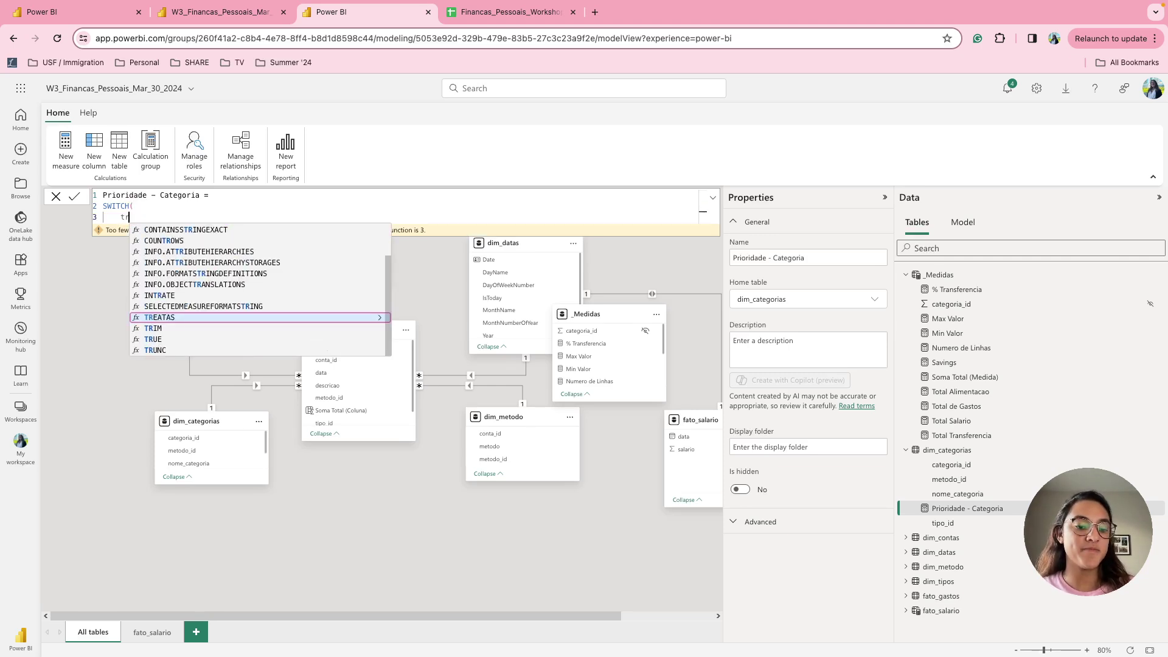
pyautogui.press('Tab')
pyautogui.press('BackSpace')
pyautogui.press('BackSpace')
pyautogui.press('BackSpace')
pyautogui.press('BackSpace')
pyautogui.press('BackSpace')
pyautogui.press('BackSpace')
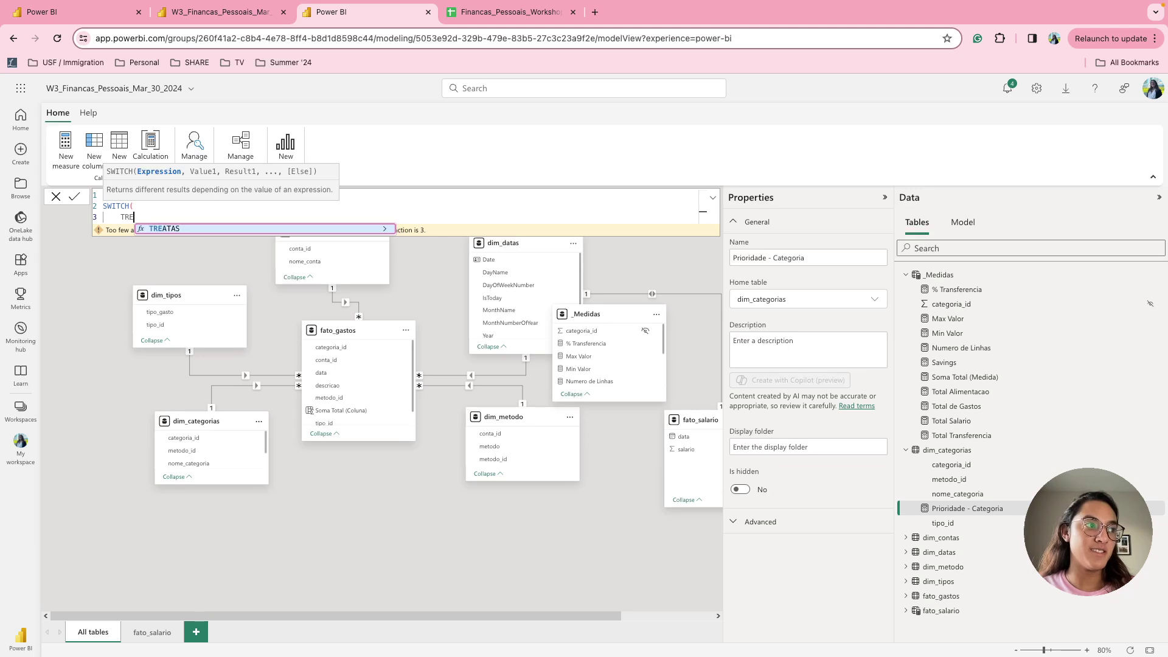
pyautogui.write('u')
pyautogui.press('Tab')
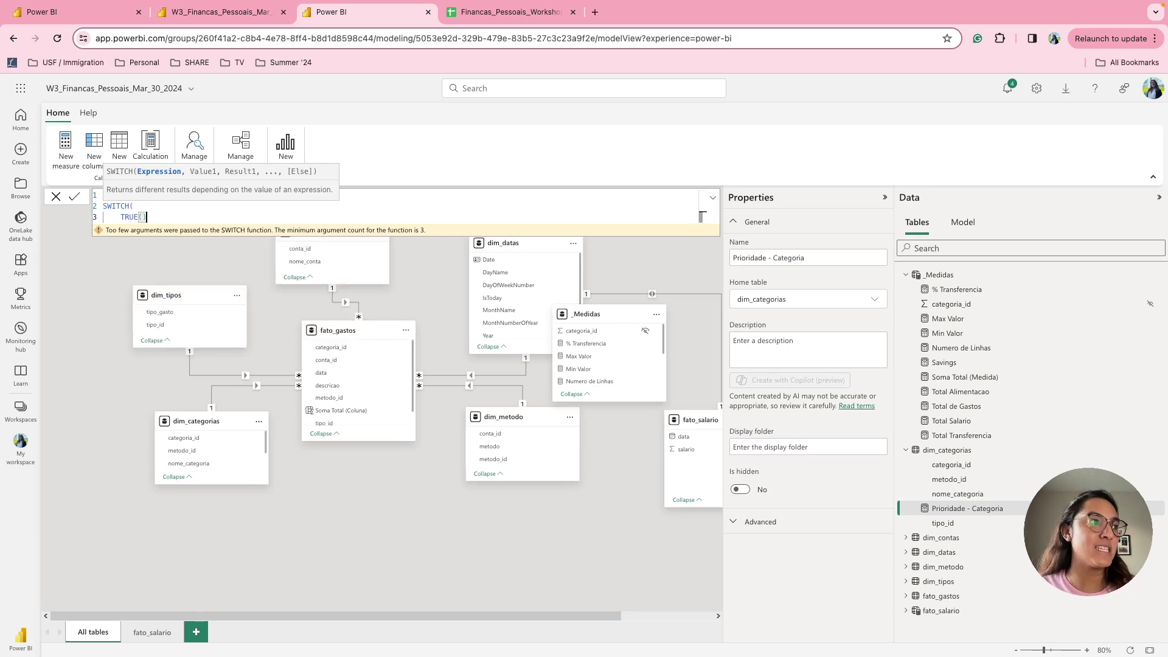
pyautogui.write(',')
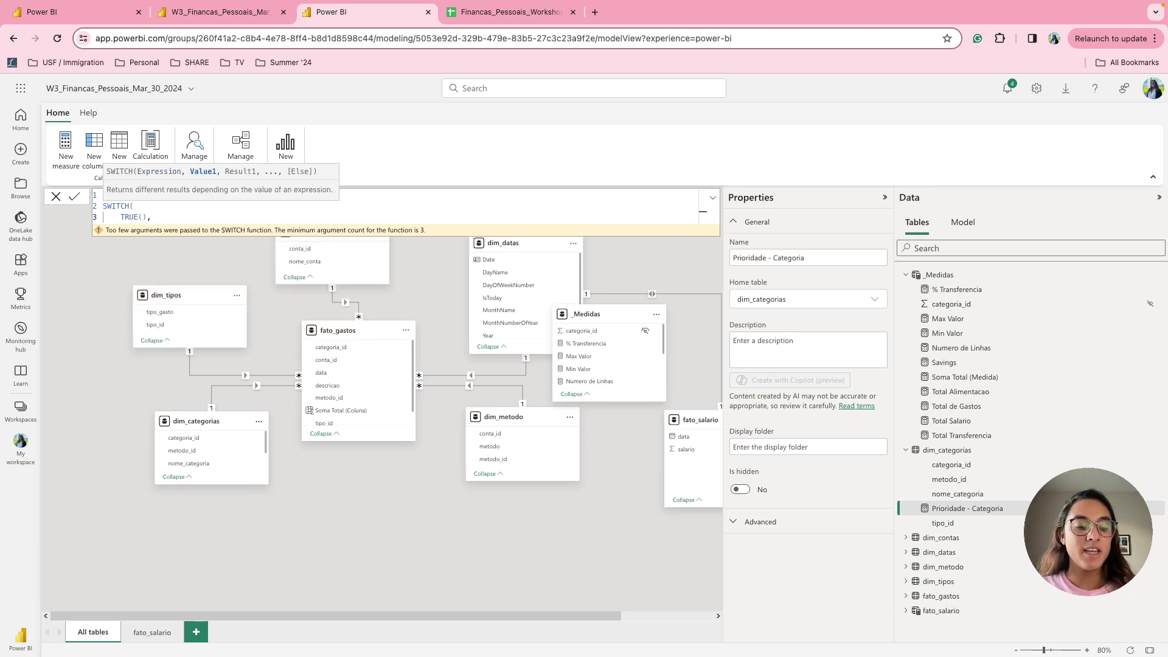
pyautogui.press('Return')
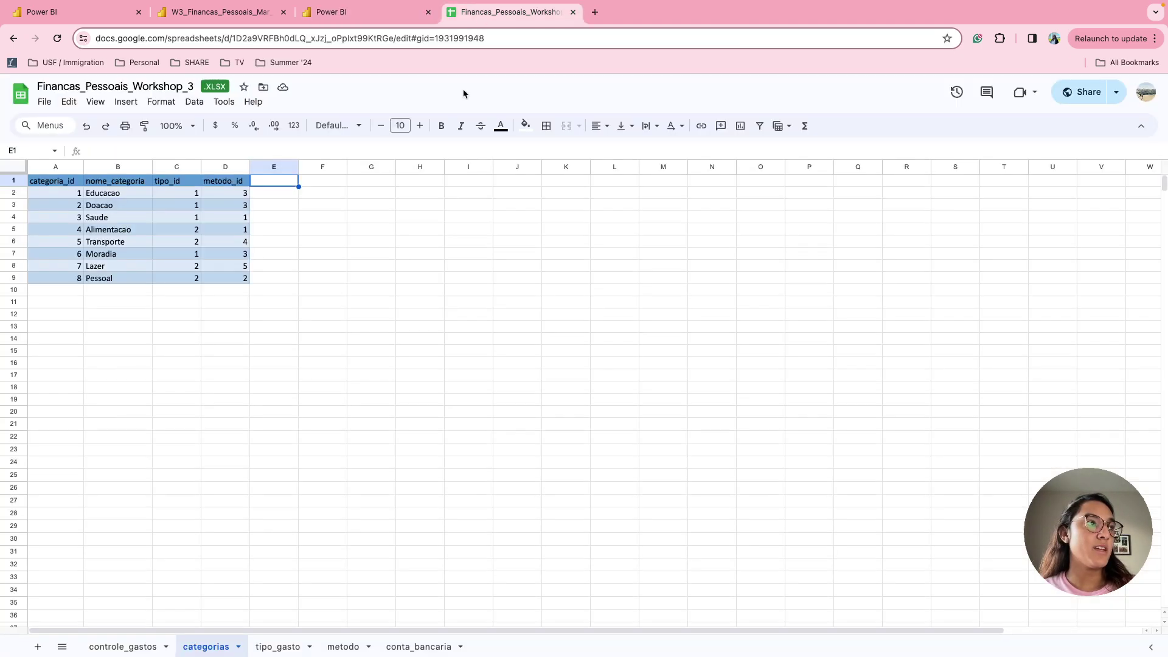
# Examine the categoria_id and nome_categoria values in the spreadsheet's categorias sheet to decide which categories count as priorities
pyautogui.click(482, 15)
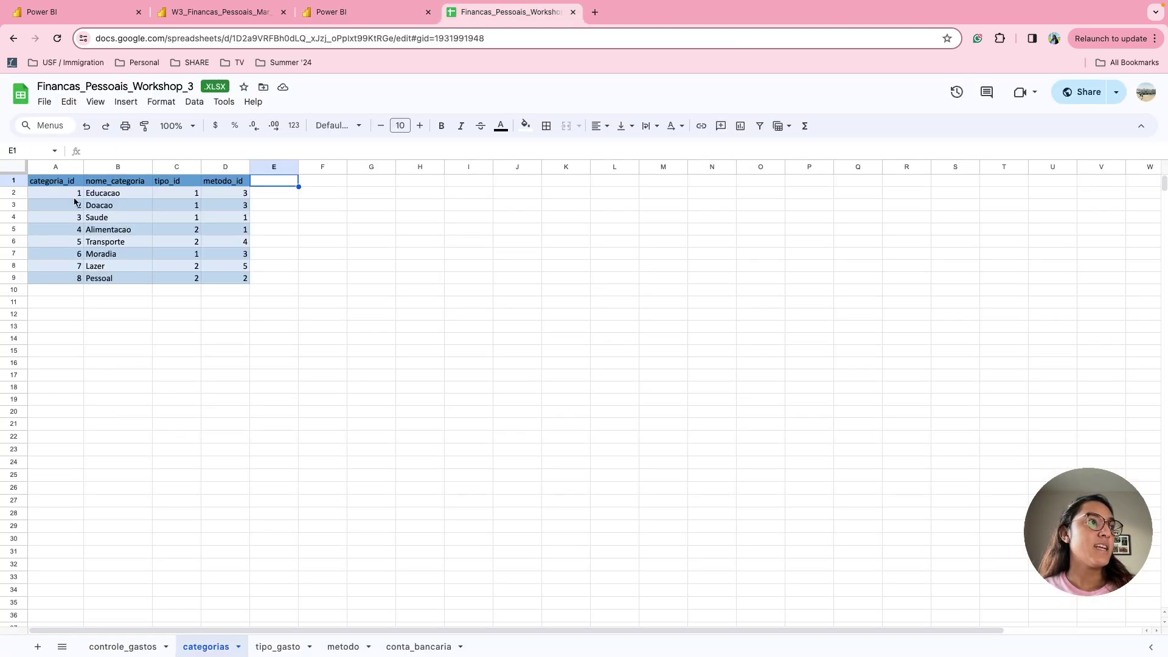
pyautogui.click(61, 185)
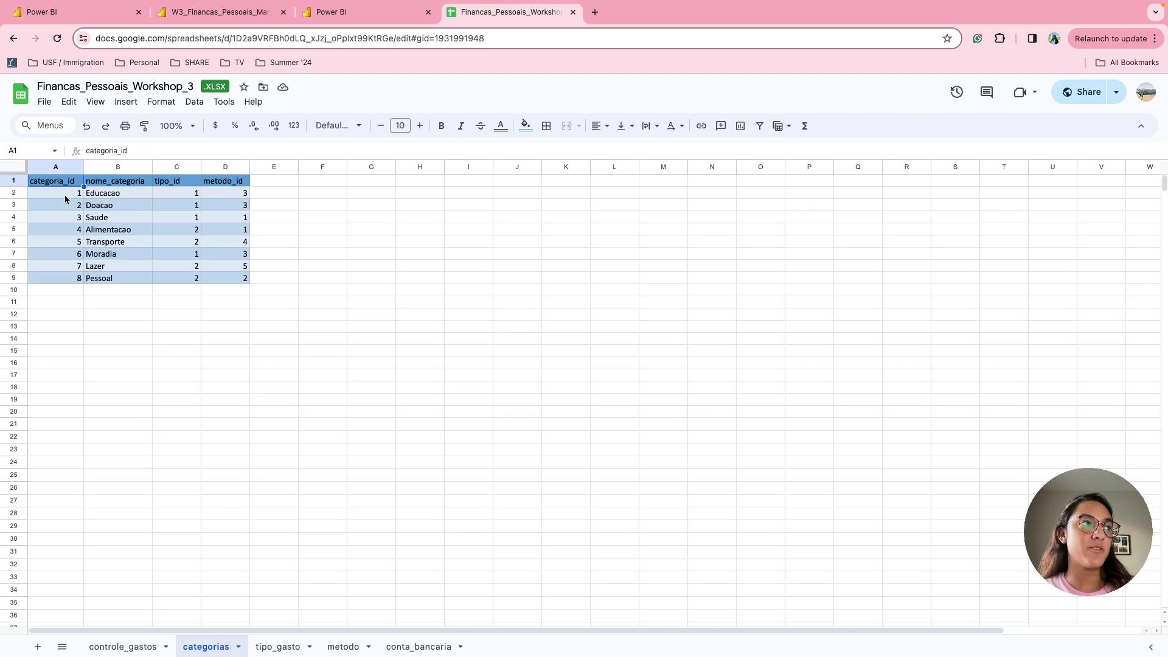
pyautogui.moveTo(64, 192); pyautogui.dragTo(112, 194)
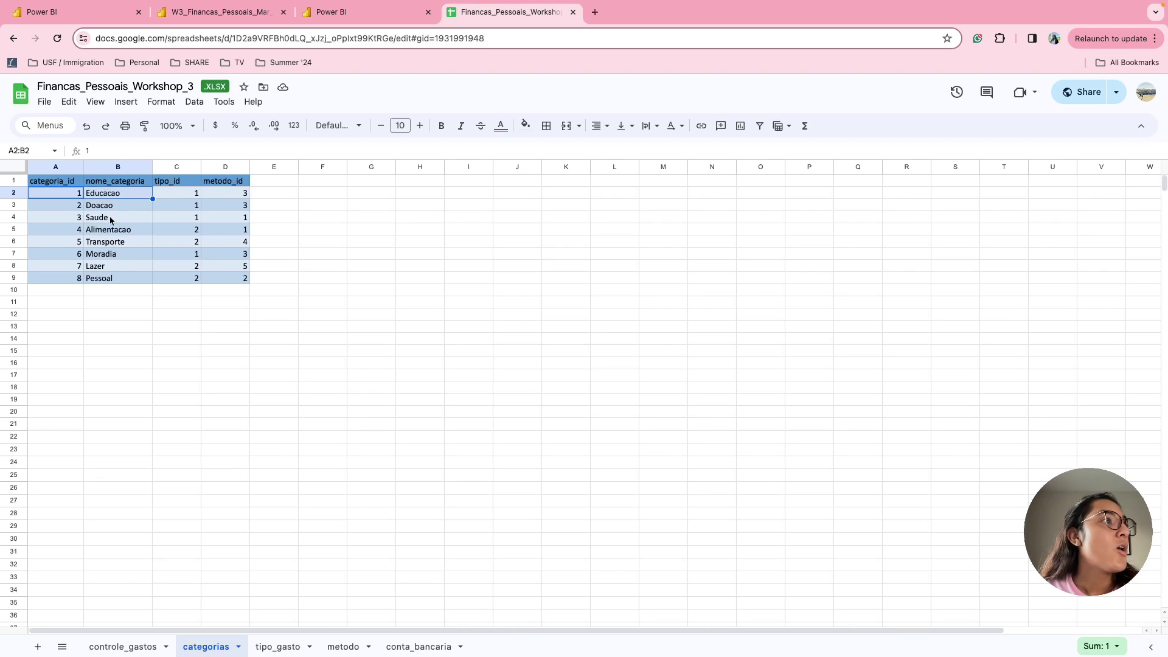
pyautogui.rightClick(71, 217)
pyautogui.click(57, 329)
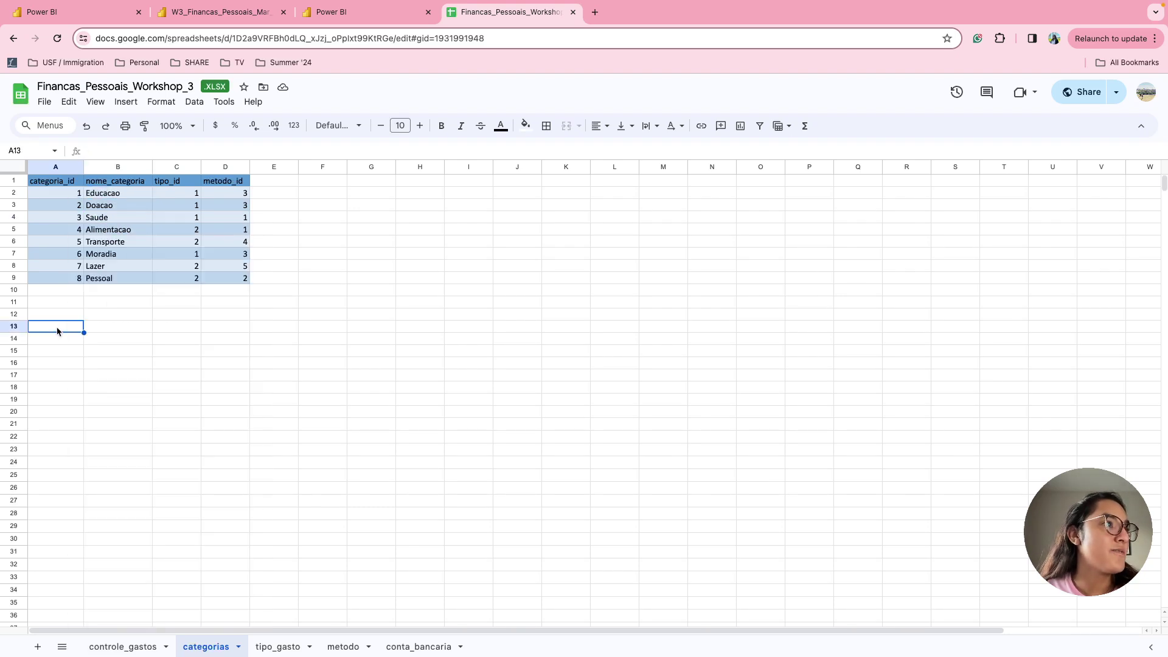
pyautogui.click(64, 228)
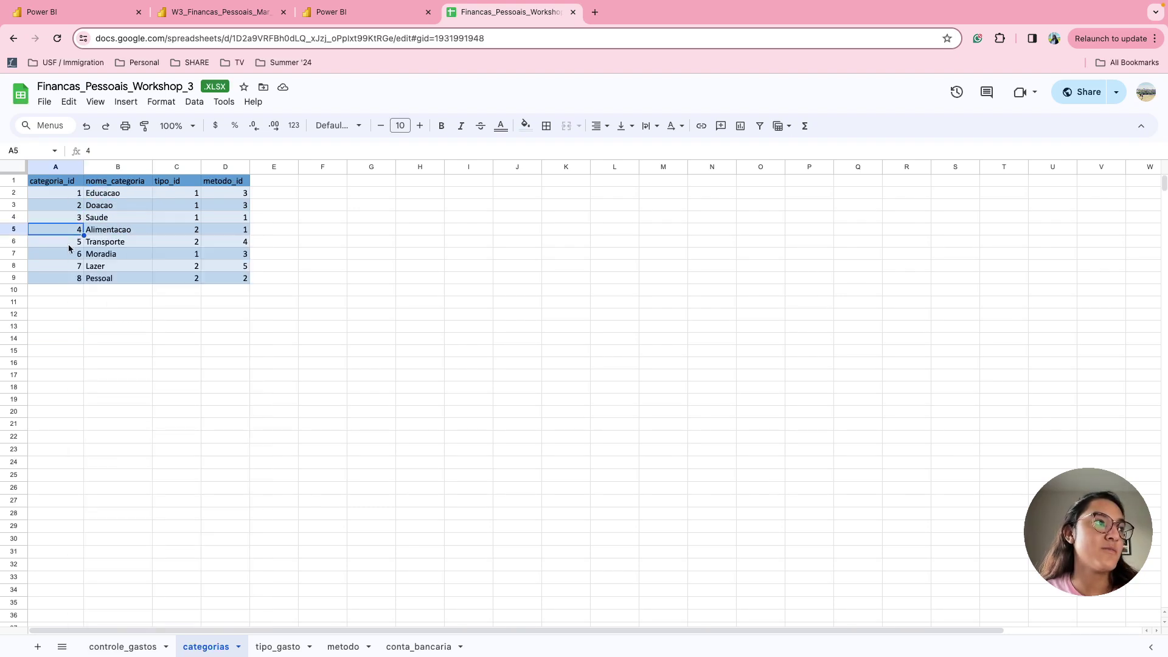
pyautogui.click(67, 242)
pyautogui.click(69, 255)
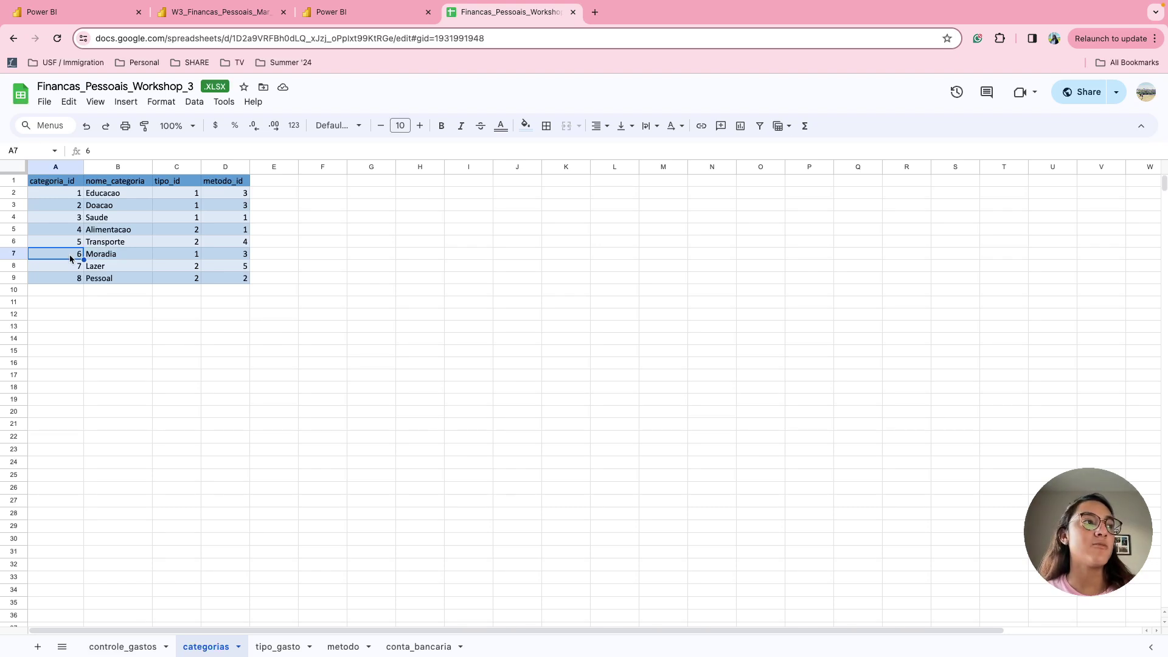
pyautogui.click(69, 195)
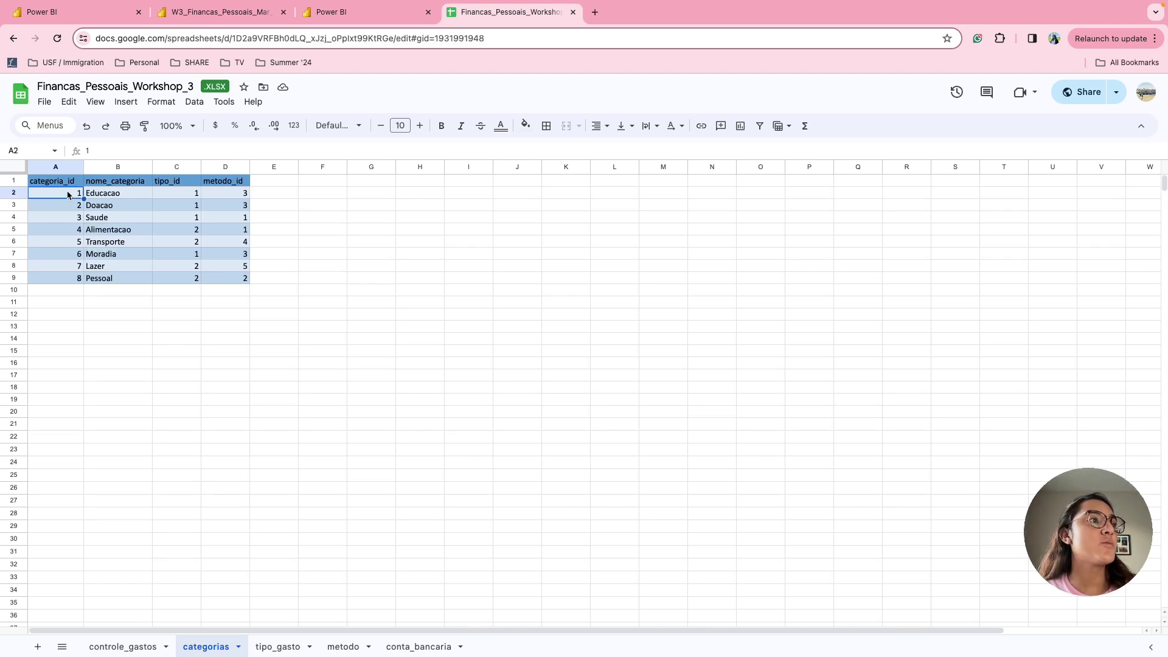
pyautogui.click(67, 216)
pyautogui.click(69, 235)
pyautogui.click(69, 242)
pyautogui.click(72, 254)
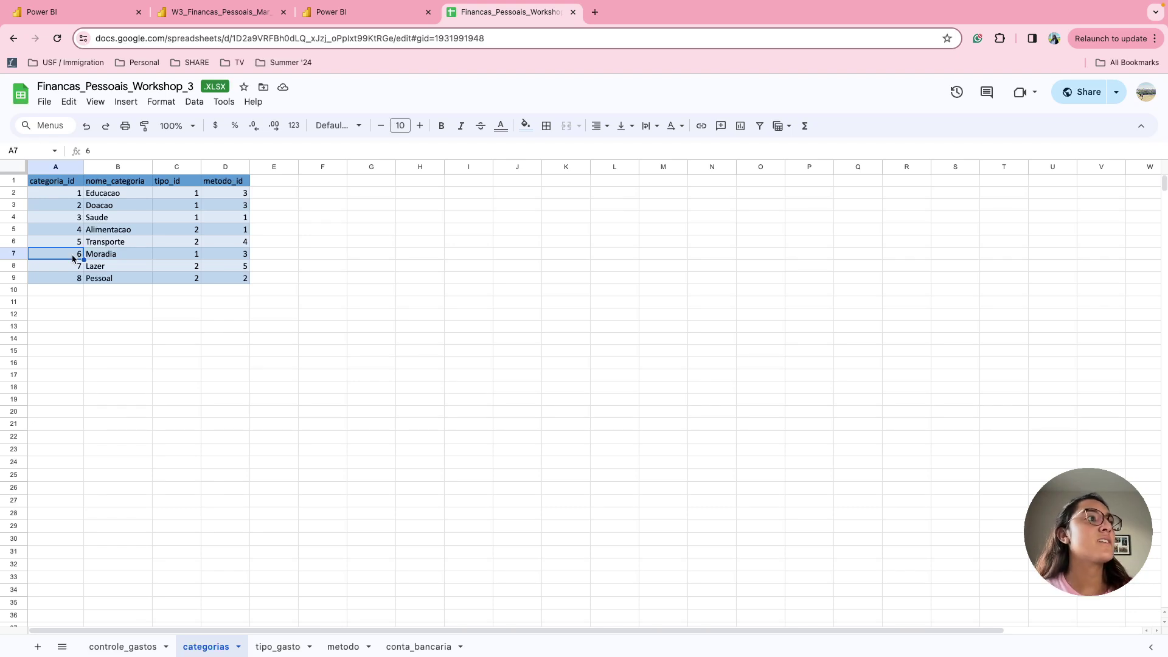
# Return to the Power BI model and try to reference the categoria_id column after TRUE() in the measure's SWITCH function
pyautogui.click(315, 17)
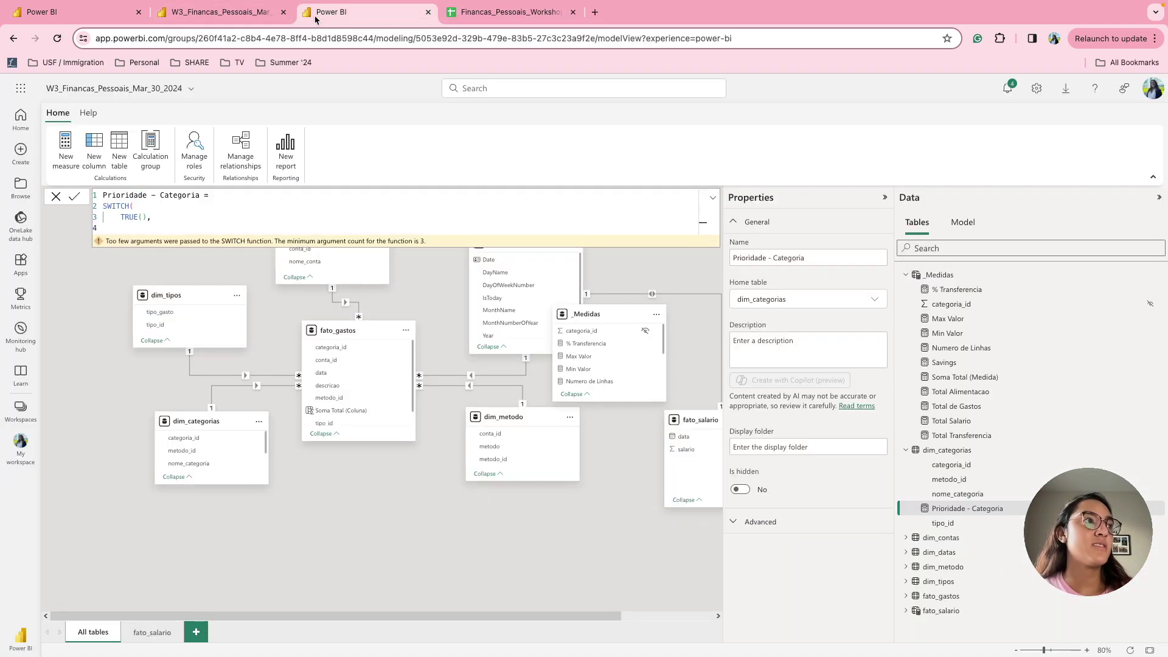
pyautogui.write('id')
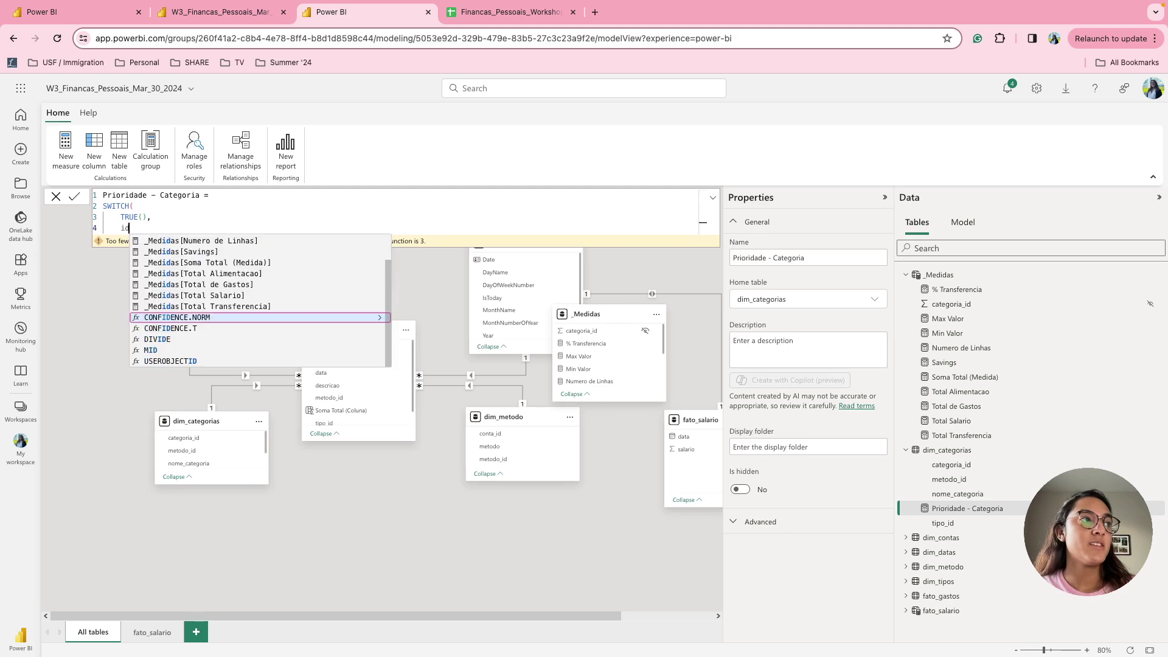
pyautogui.press('BackSpace')
pyautogui.press('BackSpace')
pyautogui.write('categori')
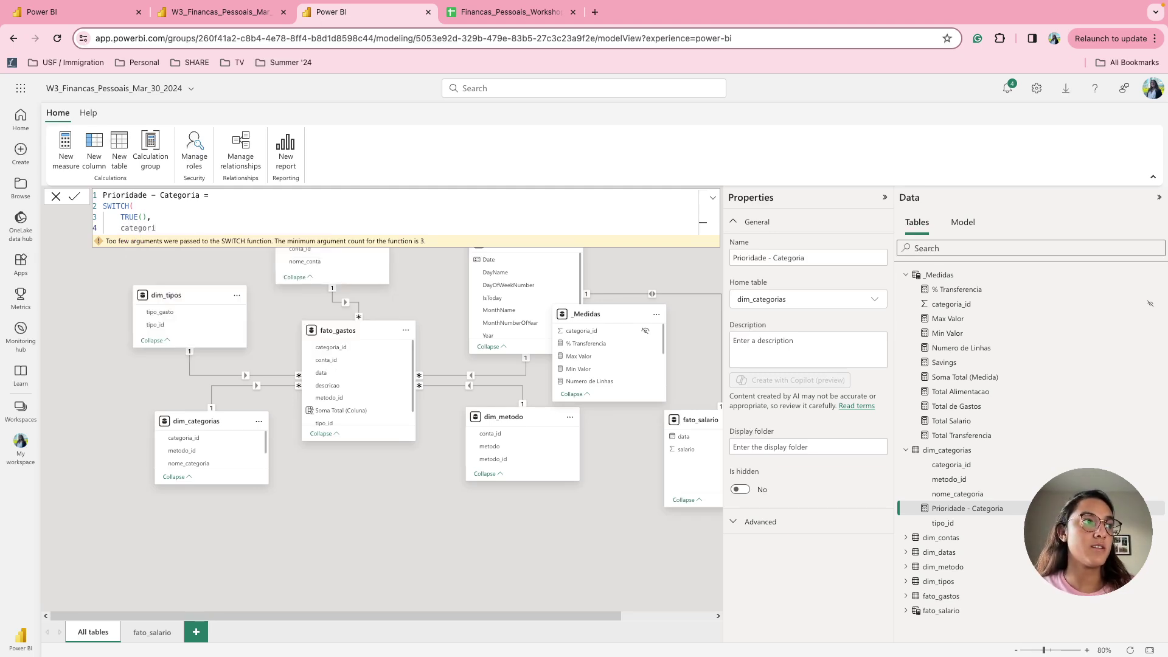
pyautogui.write('a_i')
pyautogui.press('BackSpace')
pyautogui.press('BackSpace')
pyautogui.press('BackSpace')
pyautogui.press('BackSpace')
pyautogui.press('BackSpace')
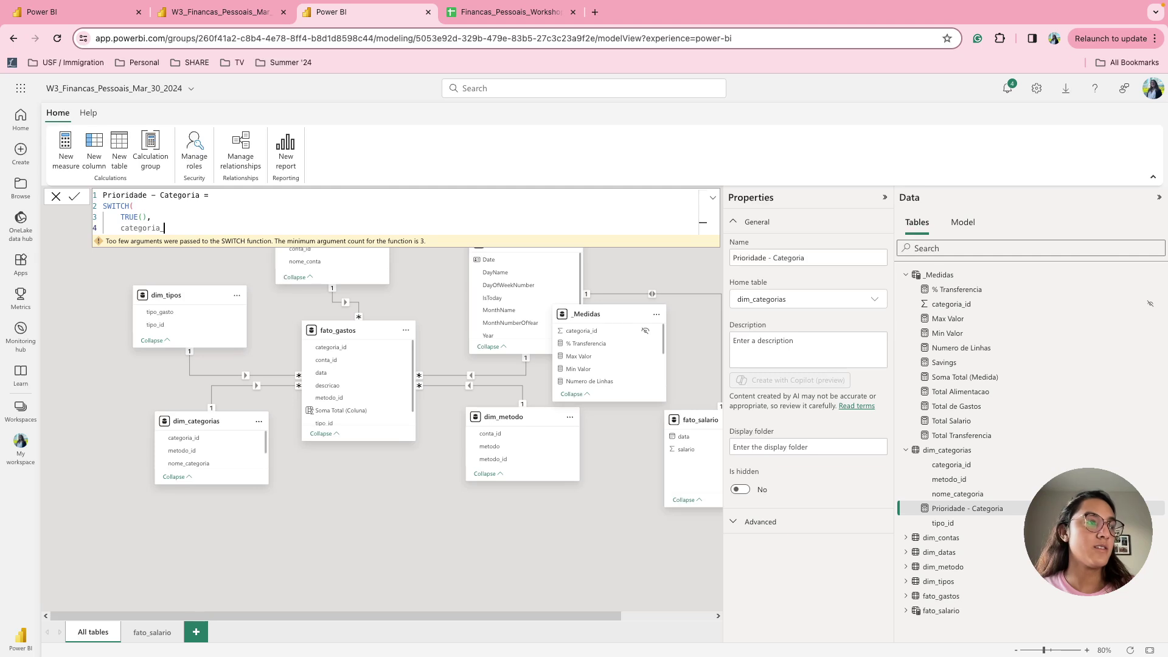
pyautogui.press('BackSpace')
pyautogui.press('BackSpace')
pyautogui.press('BackSpace')
pyautogui.press('BackSpace')
pyautogui.press('BackSpace')
pyautogui.press('BackSpace')
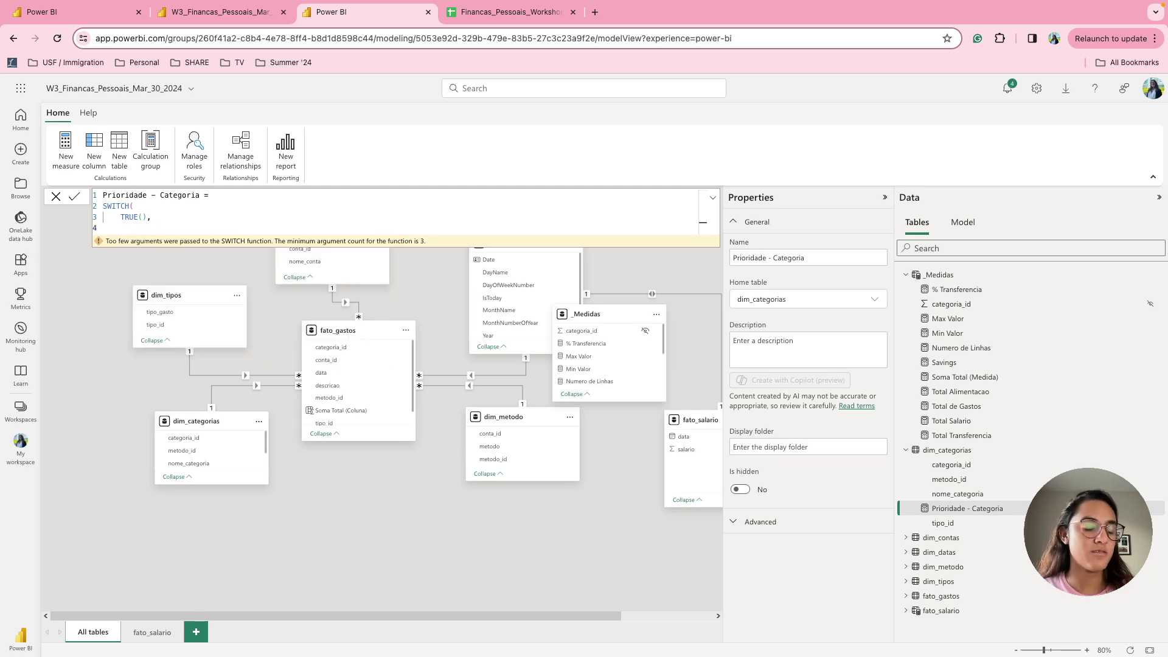
pyautogui.write('dim')
pyautogui.press('BackSpace')
pyautogui.press('BackSpace')
pyautogui.press('BackSpace')
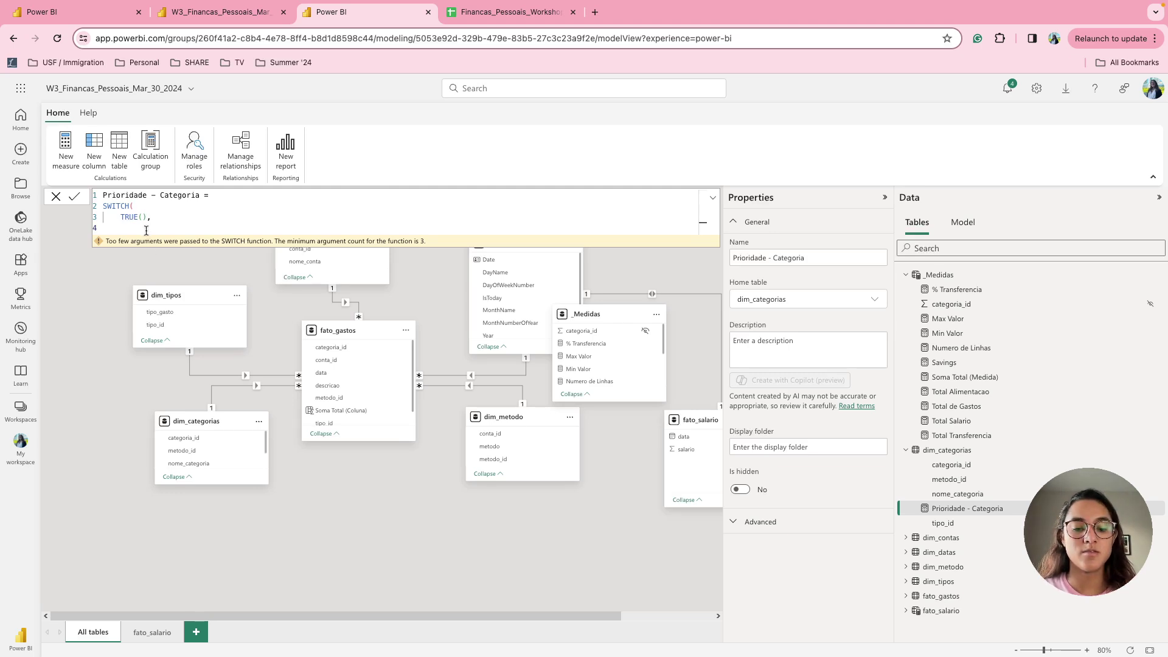
# Erase the measure's SWITCH arguments and re-enter the function with TRUE() as first argument, followed by a new line
pyautogui.press('BackSpace')
pyautogui.press('BackSpace')
pyautogui.press('BackSpace')
pyautogui.press('BackSpace')
pyautogui.press('BackSpace')
pyautogui.press('BackSpace')
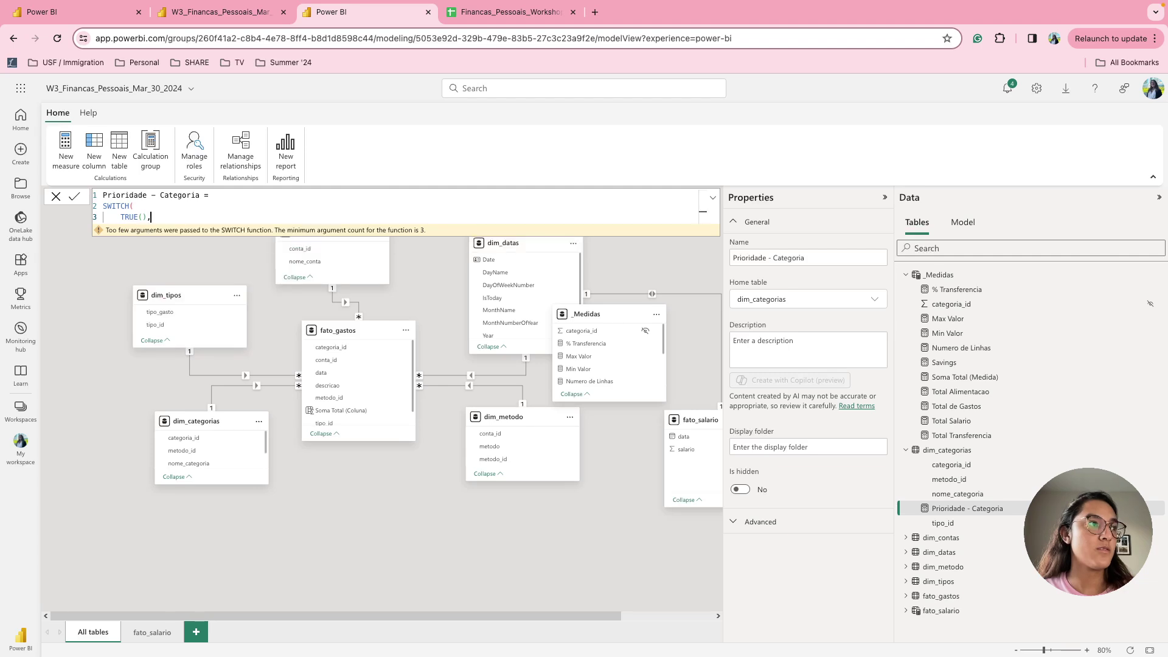
pyautogui.press('BackSpace')
pyautogui.press('BackSpace')
pyautogui.press('BackSpace')
pyautogui.press('BackSpace')
pyautogui.press('BackSpace')
pyautogui.press('BackSpace')
pyautogui.press('BackSpace')
pyautogui.press('BackSpace')
pyautogui.press('BackSpace')
pyautogui.press('BackSpace')
pyautogui.press('BackSpace')
pyautogui.press('BackSpace')
pyautogui.press('BackSpace')
pyautogui.press('BackSpace')
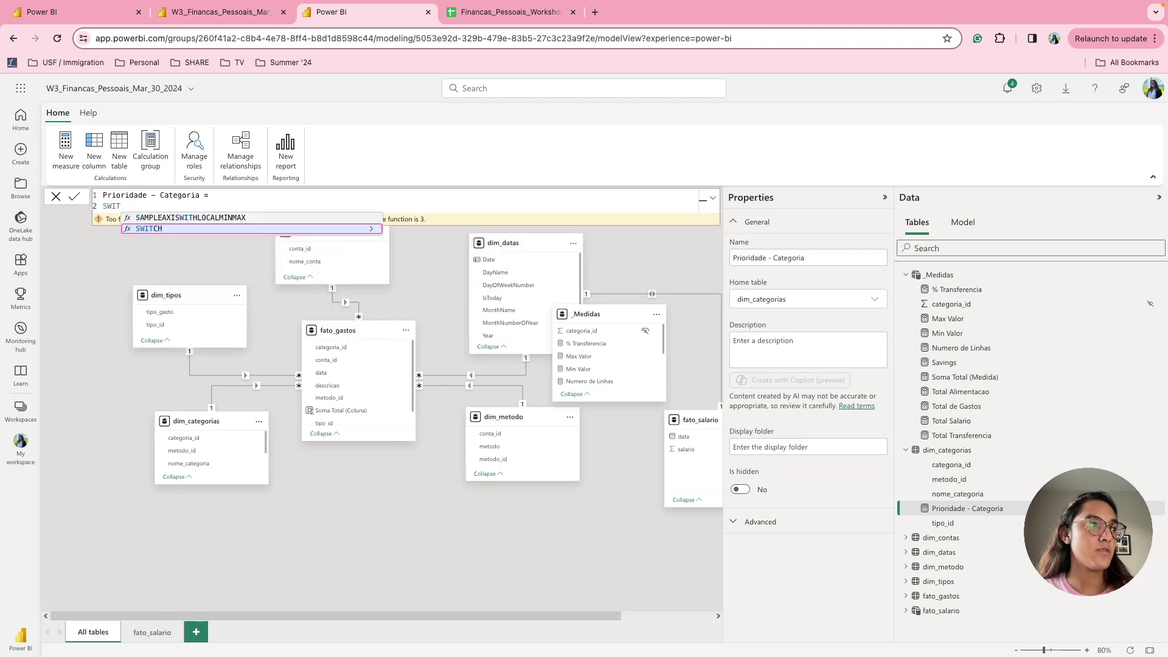
pyautogui.press('Tab')
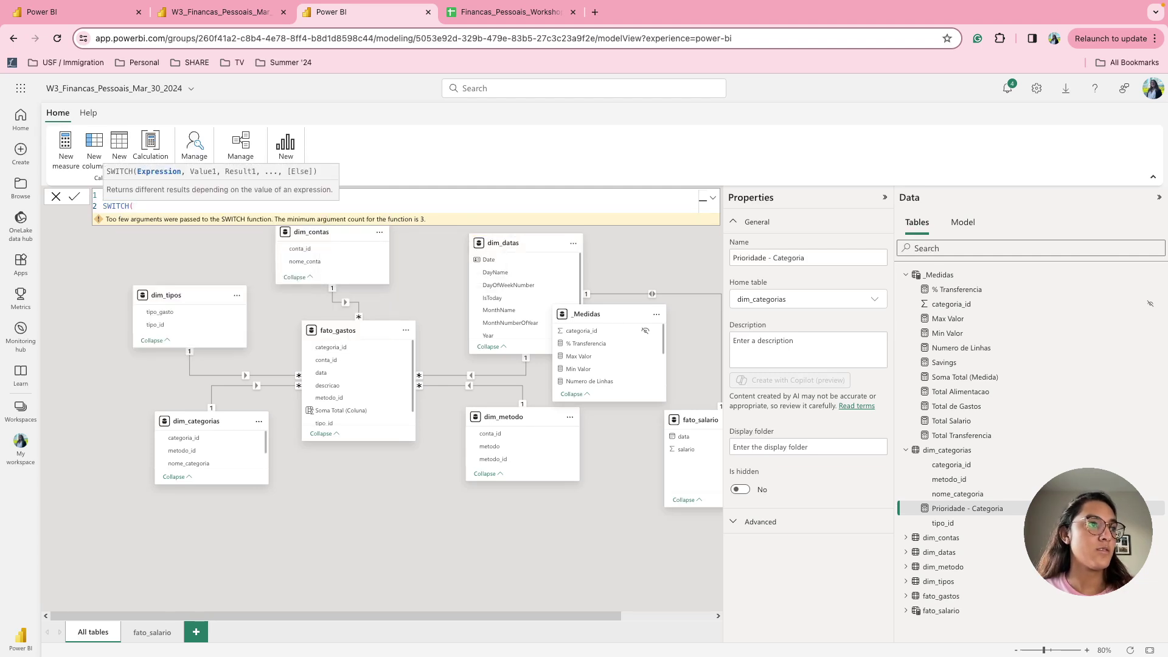
pyautogui.press('Return')
pyautogui.write('true')
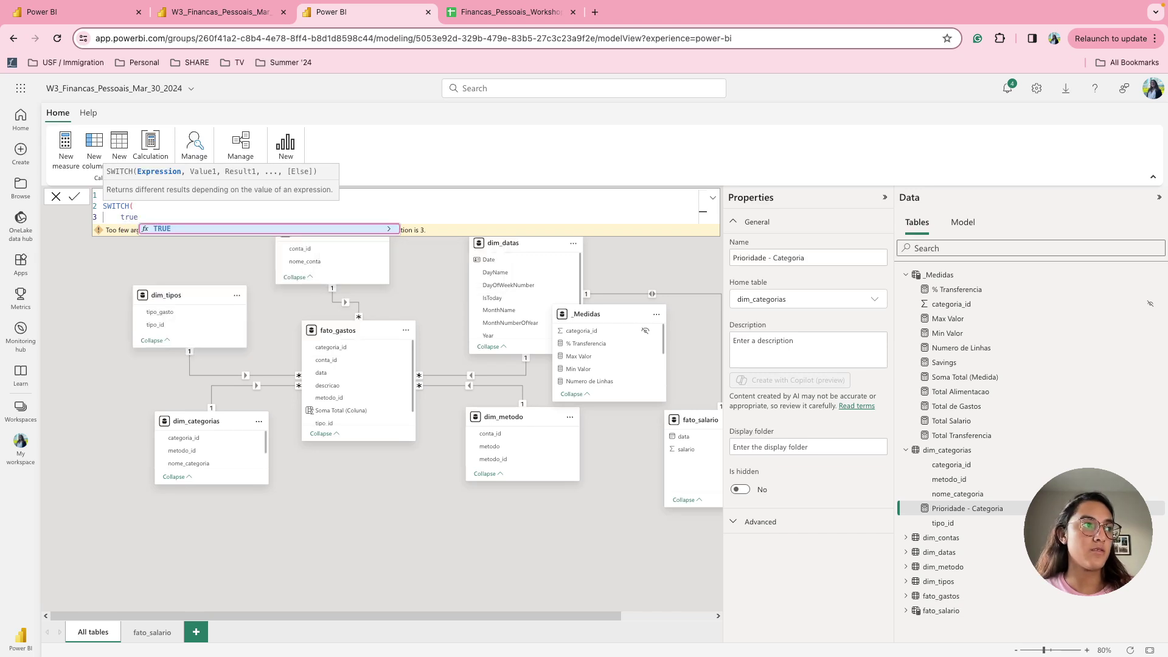
pyautogui.press('Tab')
pyautogui.write(',')
pyautogui.press('Return')
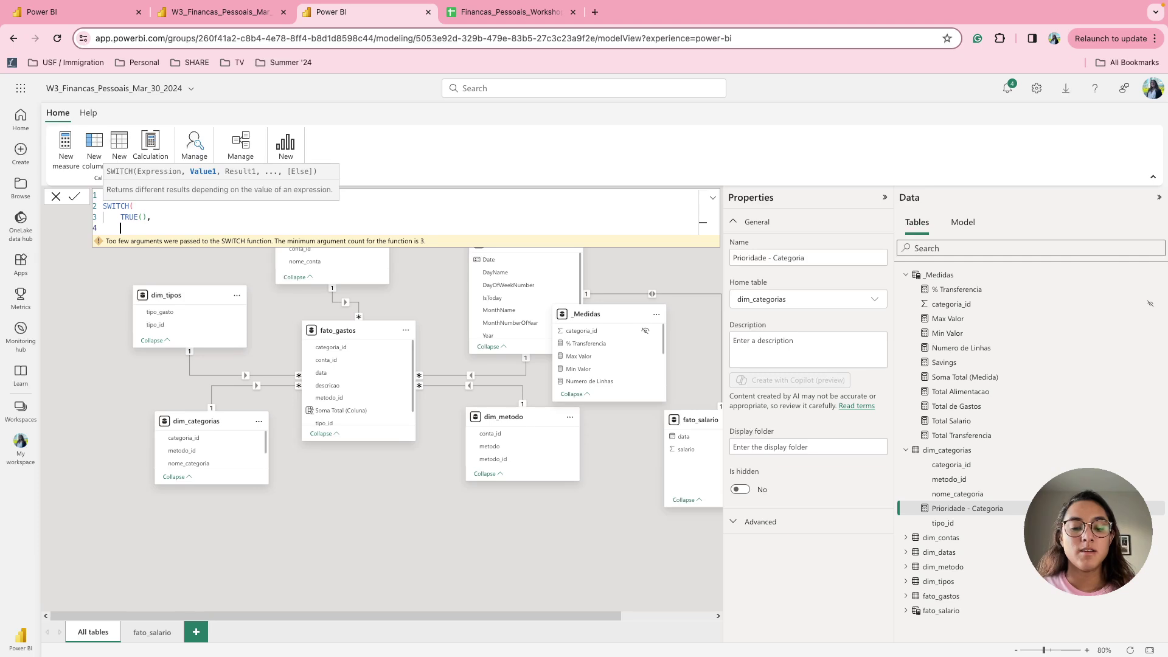
# Try a dim table reference in the SWITCH function, and clear the formula back to the measure name and equals sign
pyautogui.write('dim')
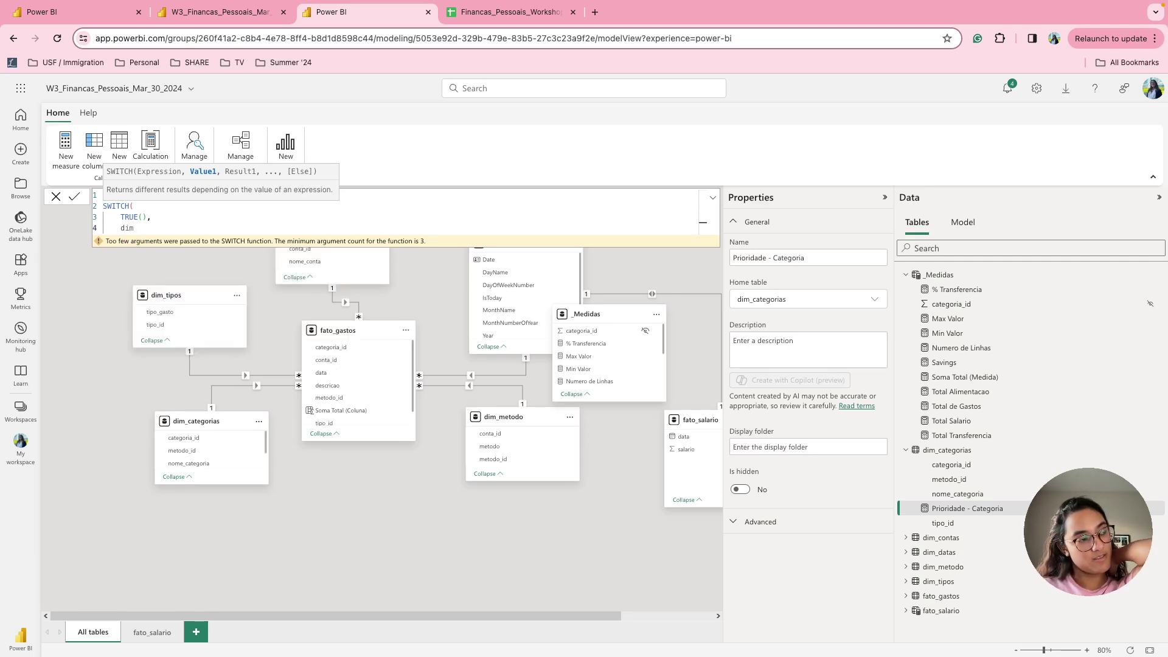
pyautogui.press('BackSpace')
pyautogui.press('BackSpace')
pyautogui.press('BackSpace')
pyautogui.press('BackSpace')
pyautogui.press('BackSpace')
pyautogui.press('BackSpace')
pyautogui.press('BackSpace')
pyautogui.press('BackSpace')
pyautogui.press('BackSpace')
pyautogui.press('BackSpace')
pyautogui.press('BackSpace')
pyautogui.press('BackSpace')
pyautogui.press('BackSpace')
pyautogui.press('BackSpace')
pyautogui.press('BackSpace')
pyautogui.press('BackSpace')
pyautogui.press('BackSpace')
pyautogui.press('BackSpace')
pyautogui.press('BackSpace')
pyautogui.press('BackSpace')
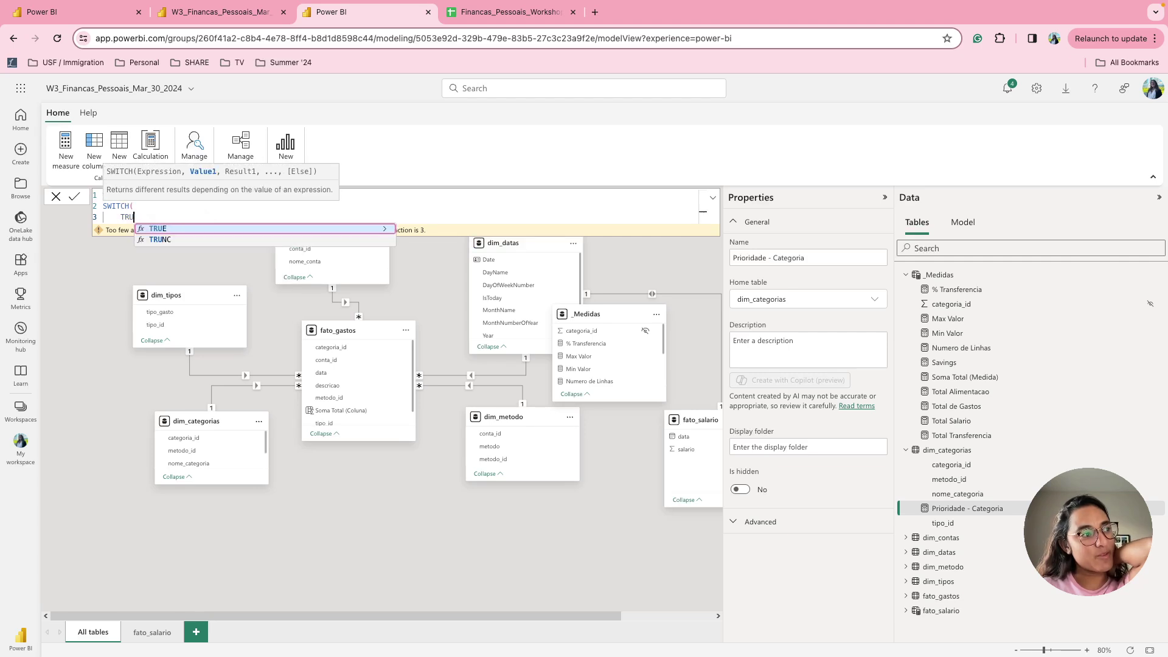
pyautogui.press('BackSpace')
pyautogui.press('BackSpace')
pyautogui.press('BackSpace')
pyautogui.press('BackSpace')
pyautogui.press('BackSpace')
pyautogui.press('BackSpace')
pyautogui.press('BackSpace')
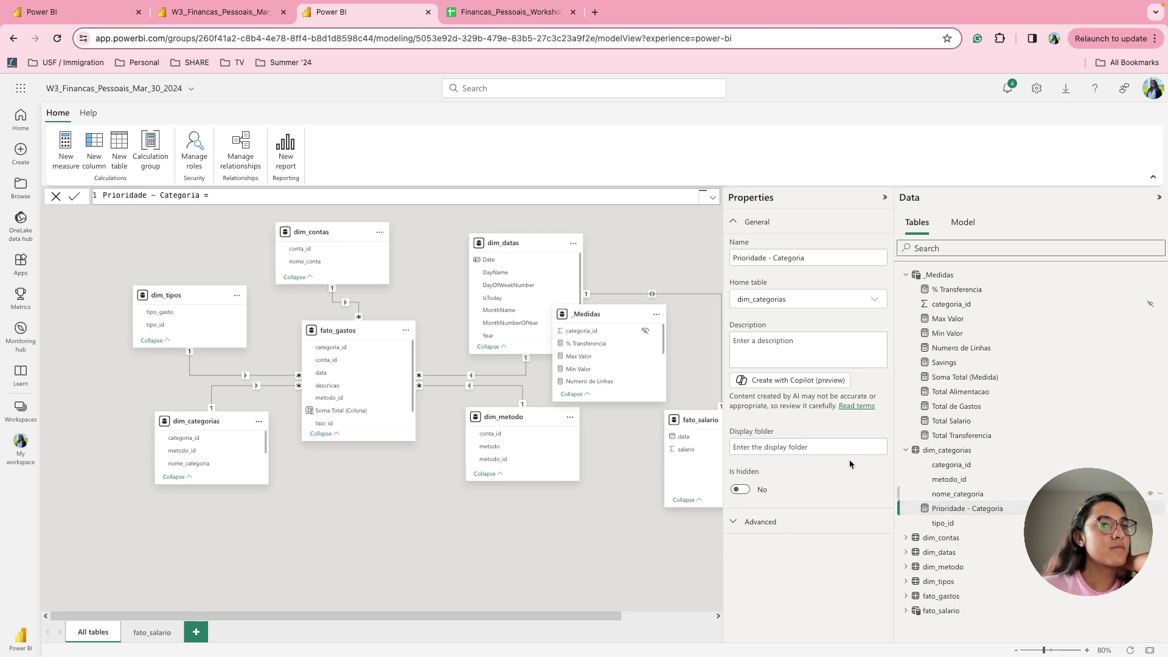
# Rebuild the measure's expression as SWITCH with TRUE() and a comma on separate lines
pyautogui.hotkey('shift', 'Return')
pyautogui.write('SWITCH(')
pyautogui.hotkey('shift', 'Return')
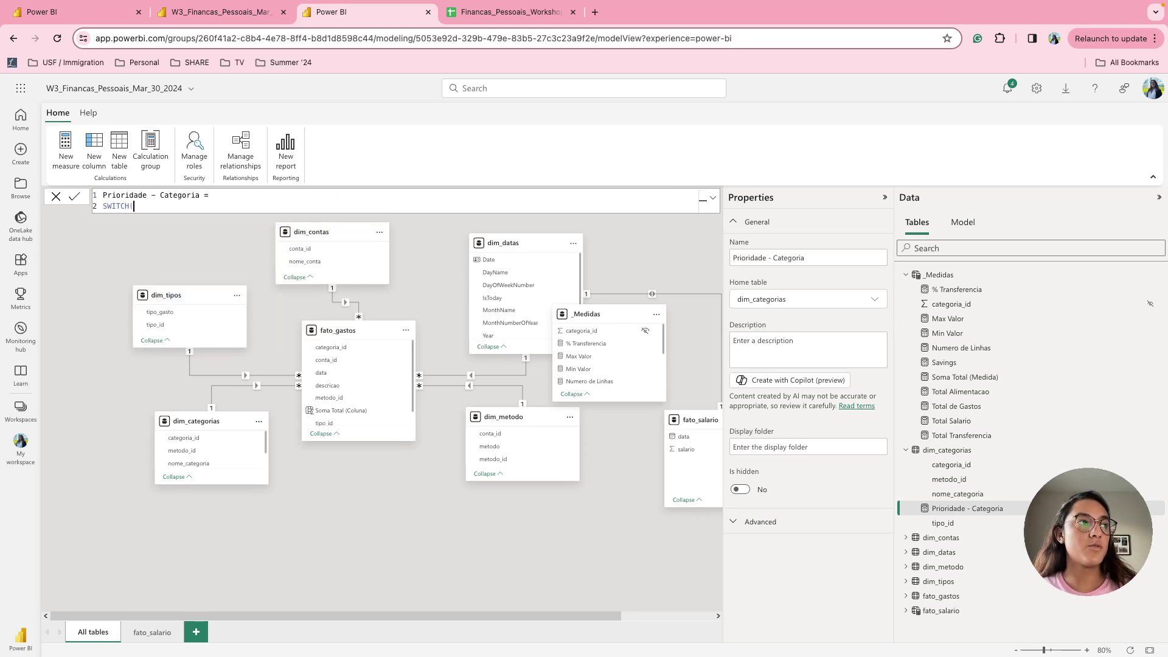
pyautogui.write('TRUE(')
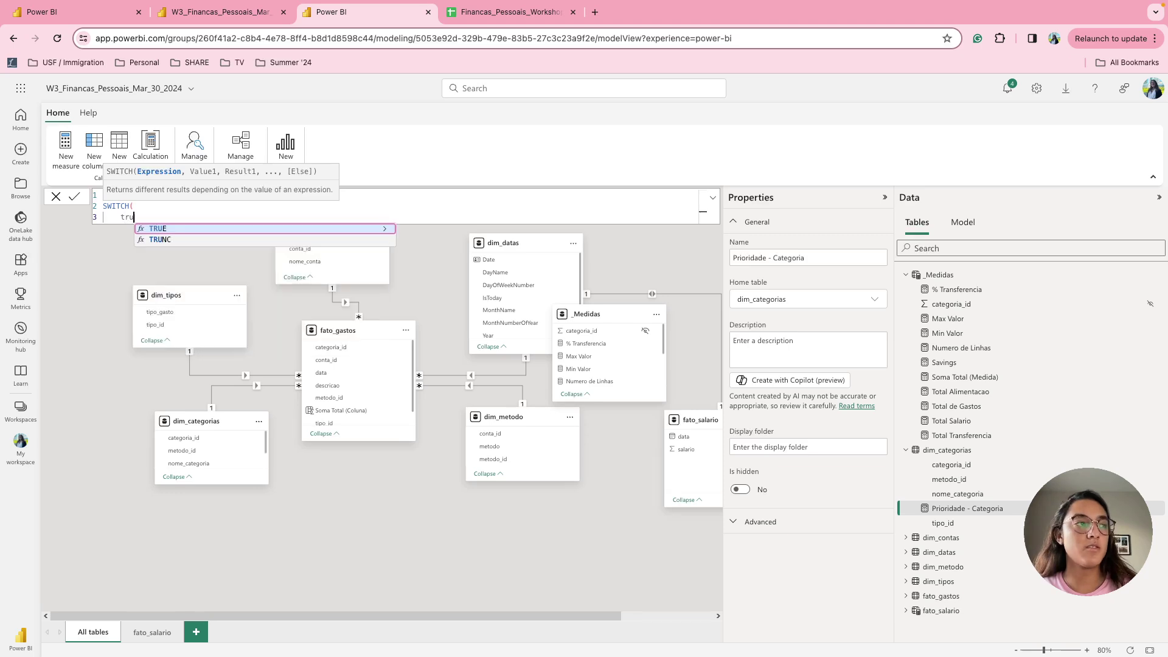
pyautogui.write('),')
pyautogui.hotkey('shift', 'Return')
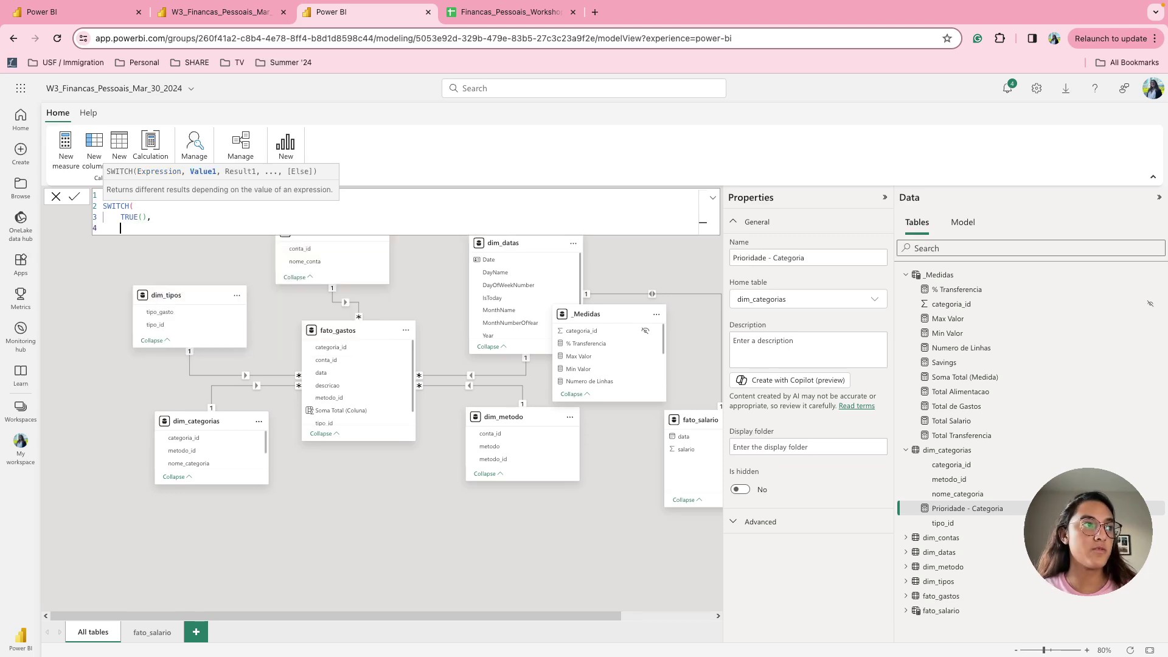
# Try to wrap an id column in the MAX function as the SWITCH function's first condition
pyautogui.write('dim')
pyautogui.press('BackSpace')
pyautogui.press('BackSpace')
pyautogui.press('BackSpace')
pyautogui.write('MAX(')
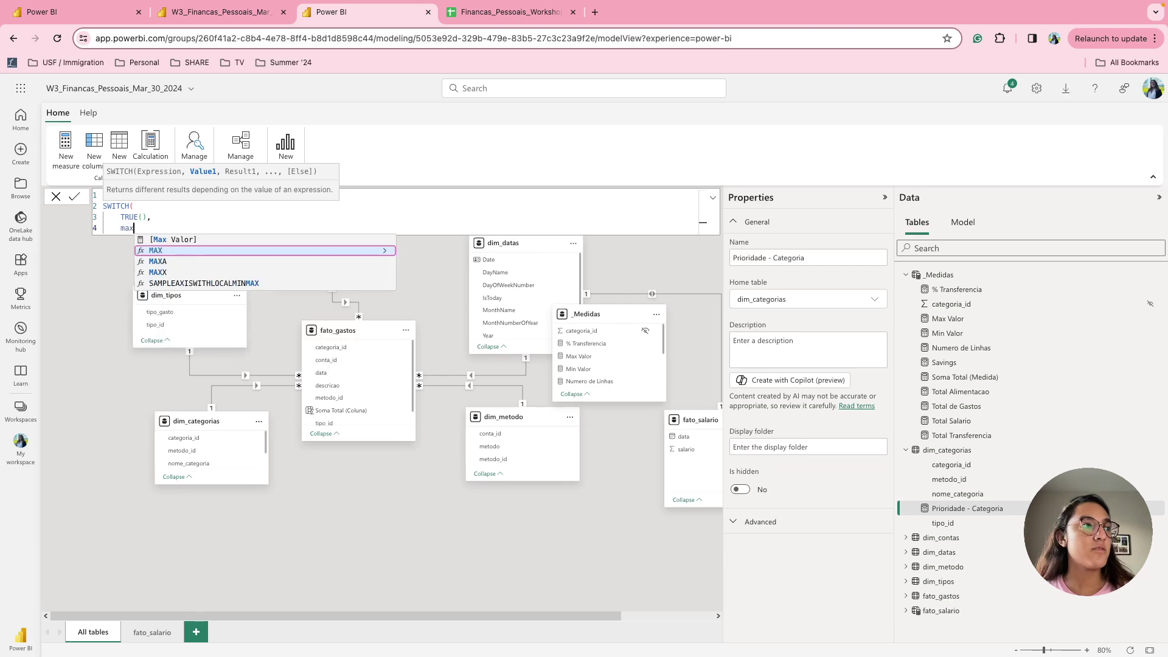
pyautogui.write('id')
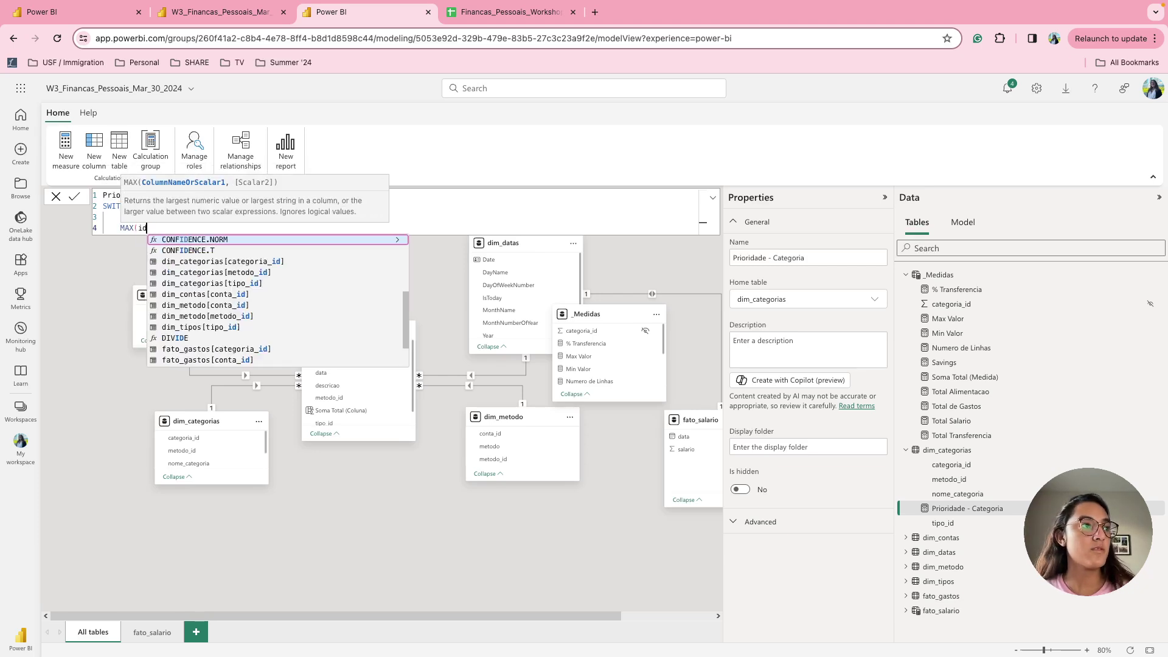
pyautogui.press('BackSpace')
pyautogui.press('BackSpace')
pyautogui.press('BackSpace')
pyautogui.press('BackSpace')
pyautogui.press('BackSpace')
pyautogui.press('BackSpace')
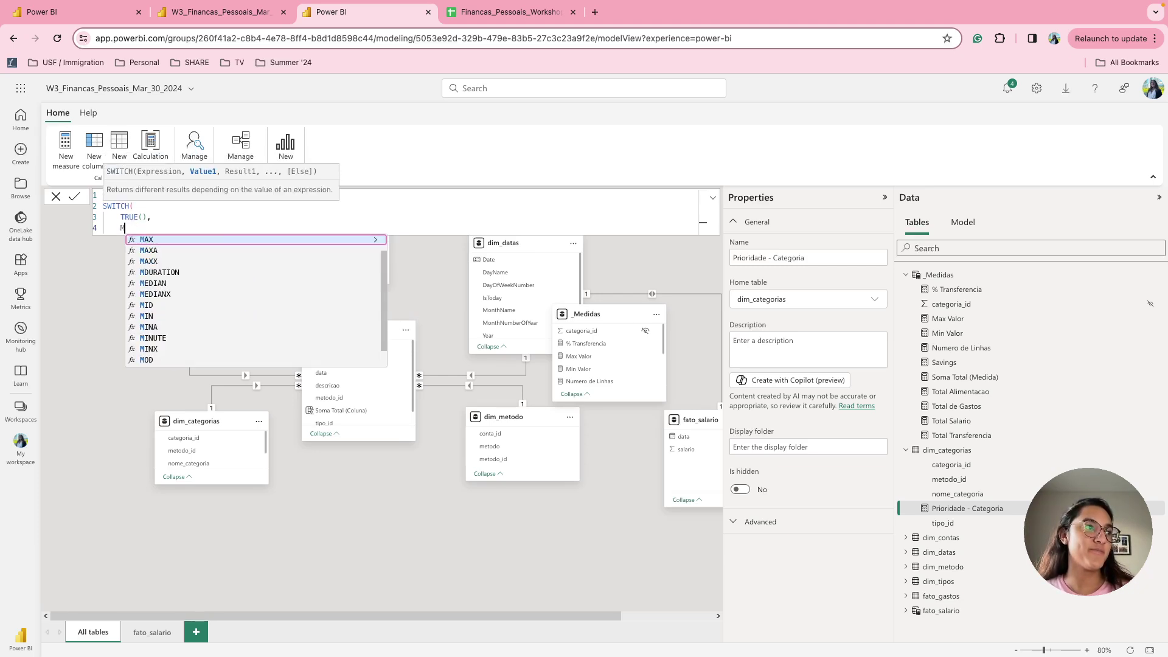
# Check the column names in the categorias sheet and try a quoted category reference in the measure's SWITCH function
pyautogui.click(492, 21)
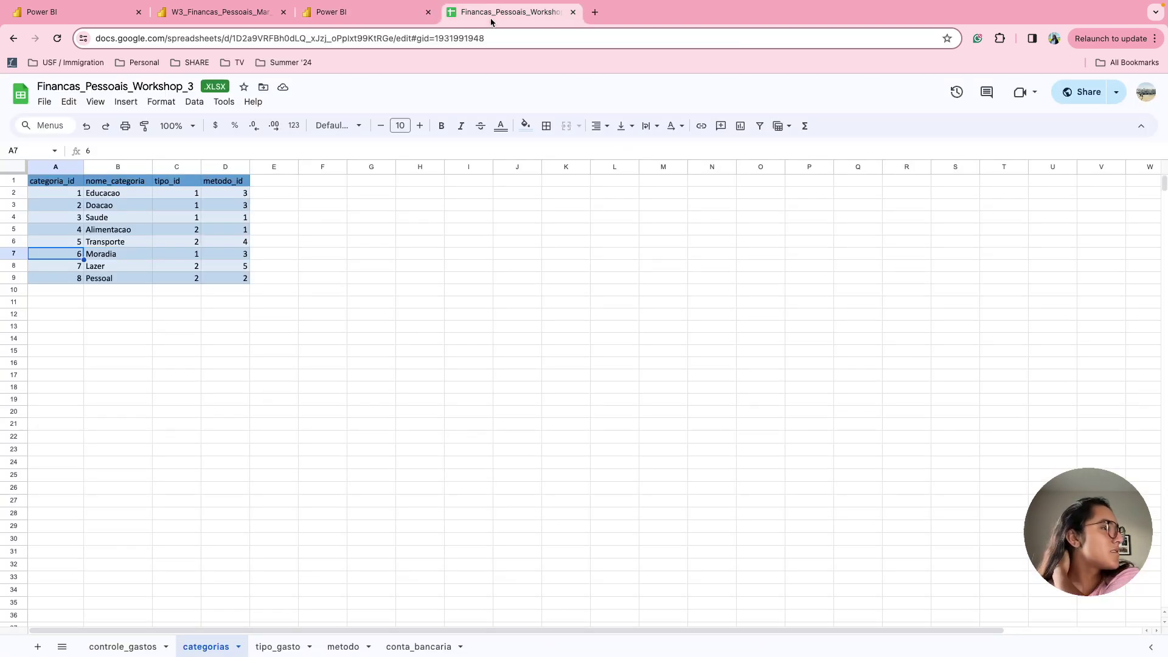
pyautogui.click(383, 15)
pyautogui.write('ct')
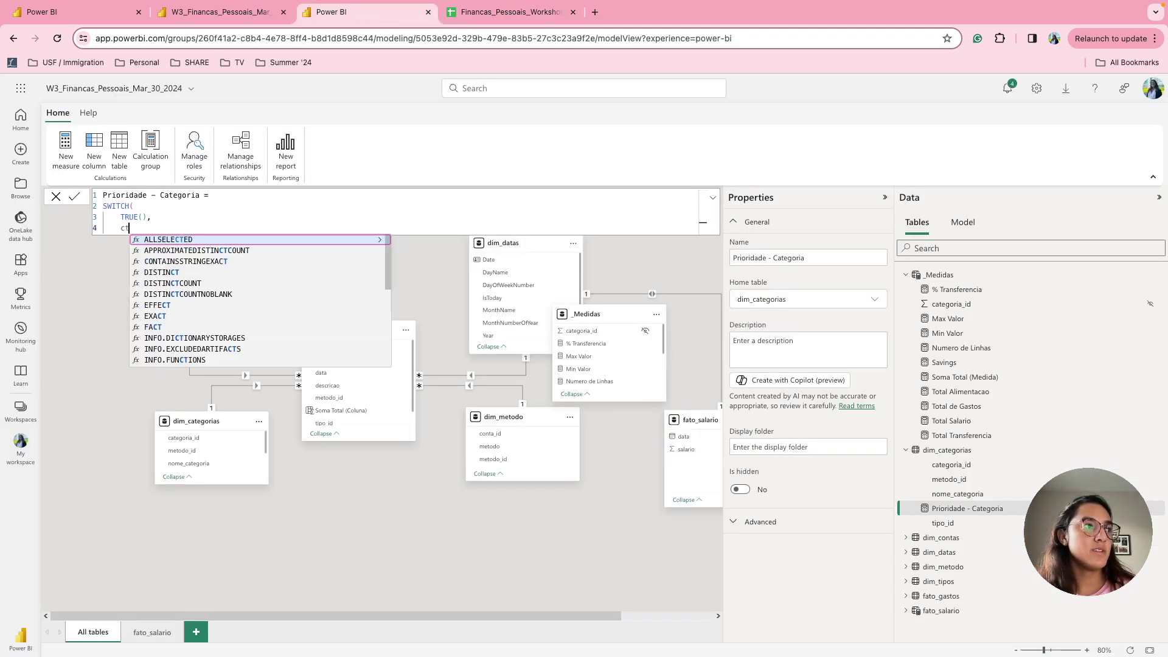
pyautogui.press('BackSpace')
pyautogui.press('BackSpace')
pyautogui.write("'cat")
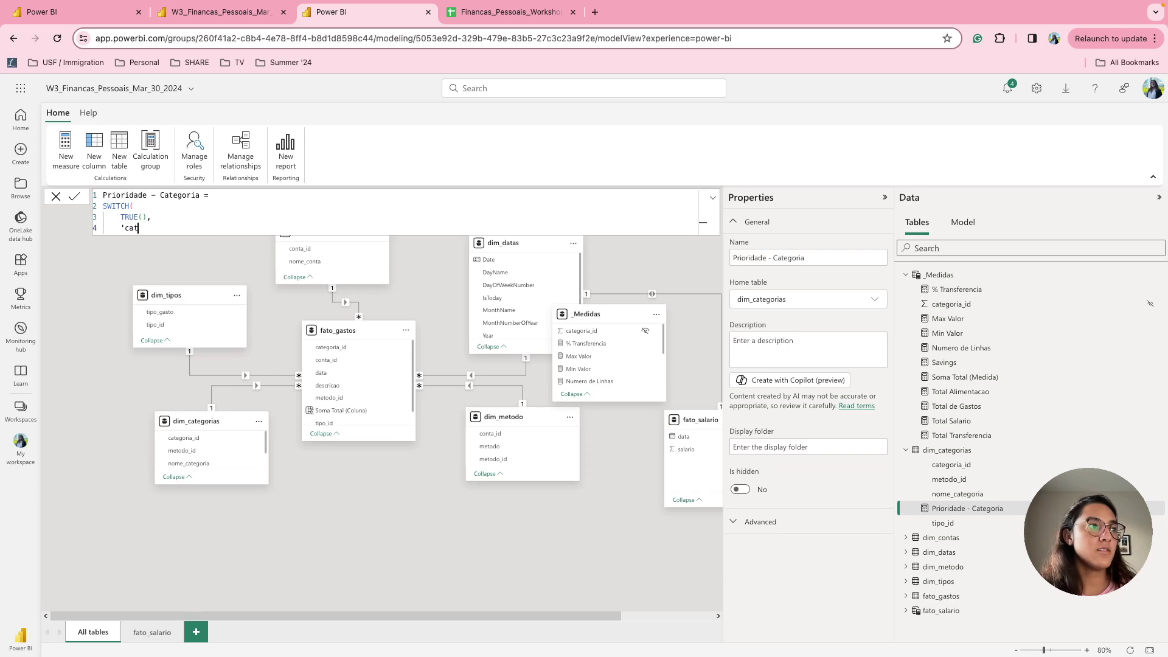
pyautogui.press('BackSpace')
pyautogui.press('BackSpace')
pyautogui.press('BackSpace')
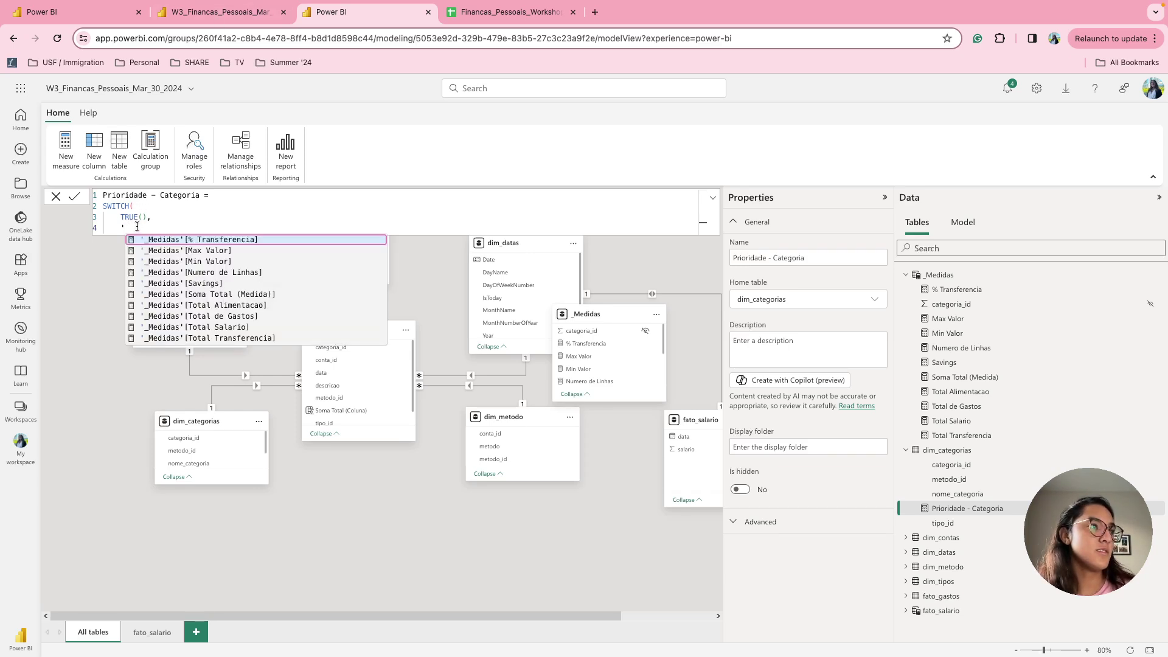
# Abandon the unfinished formula and delete the Prioridade - Categoria measure from dim_categorias
pyautogui.hotkey('ctrl', 'a')
pyautogui.write('\\')
pyautogui.click(74, 195)
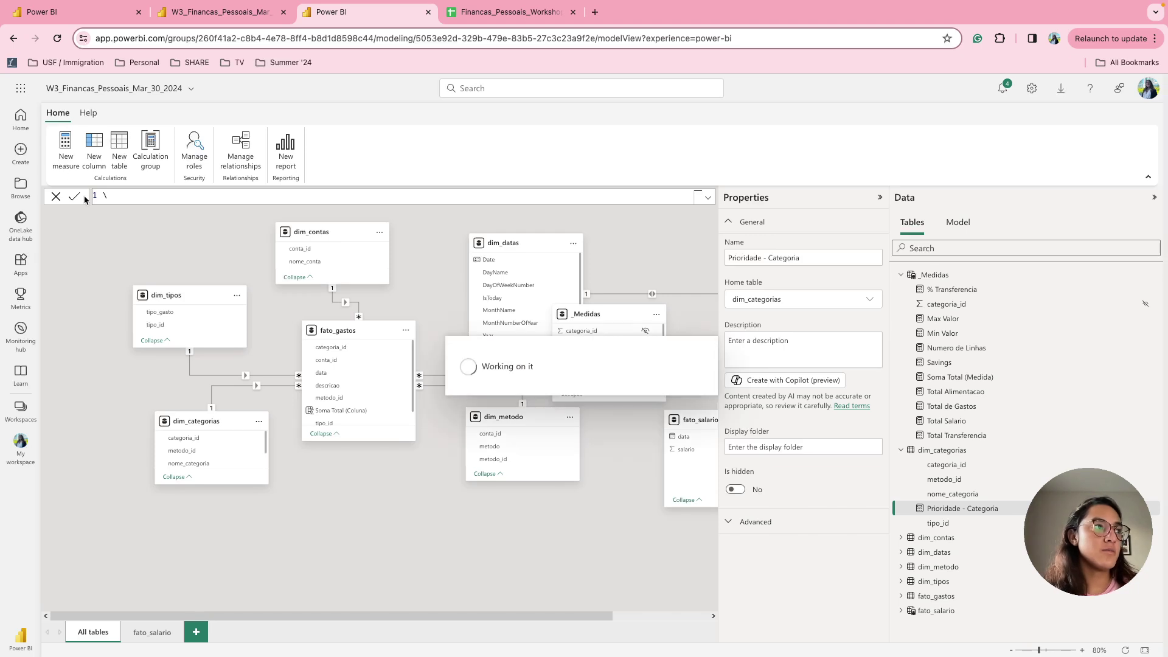
pyautogui.rightClick(979, 508)
pyautogui.click(1014, 561)
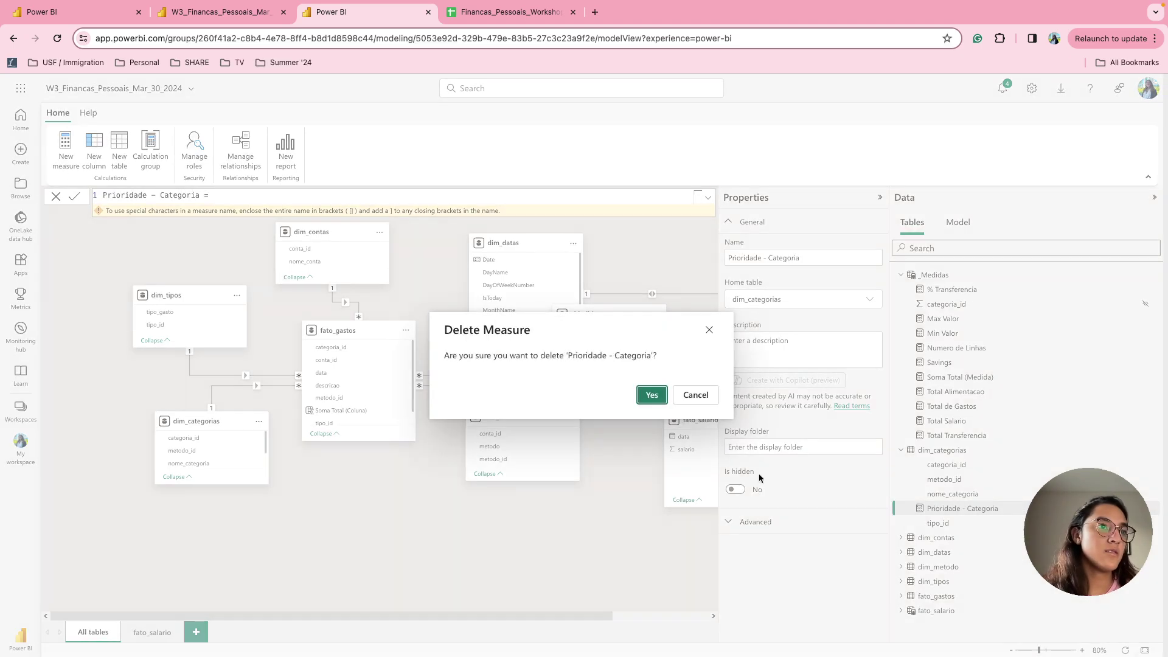
pyautogui.click(650, 395)
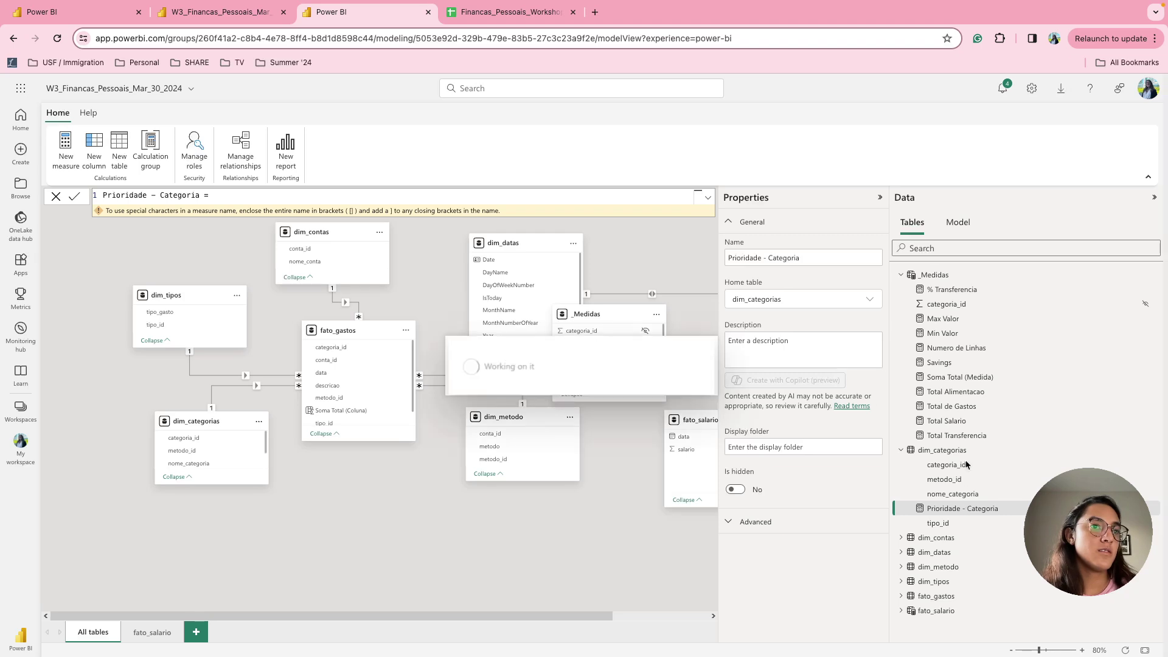
# Create a calculated column in dim_categorias and name it Prioridade - Categoria in its formula, ending with an equals sign
pyautogui.click(945, 450)
pyautogui.rightClick(949, 450)
pyautogui.click(981, 491)
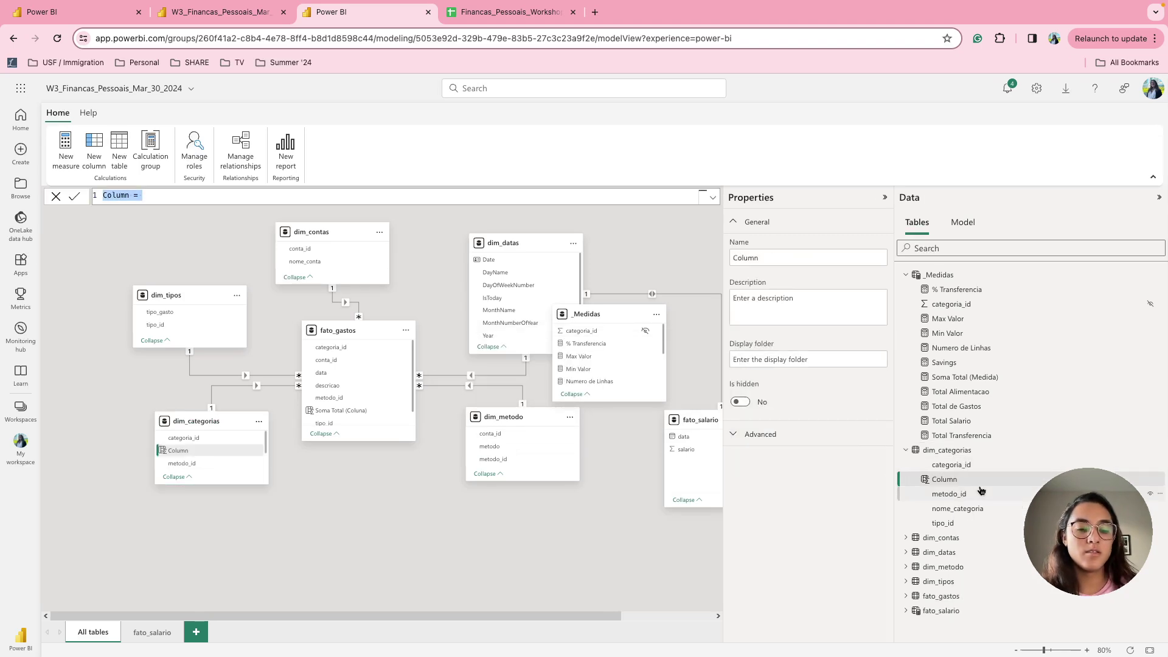
pyautogui.write('Priorida')
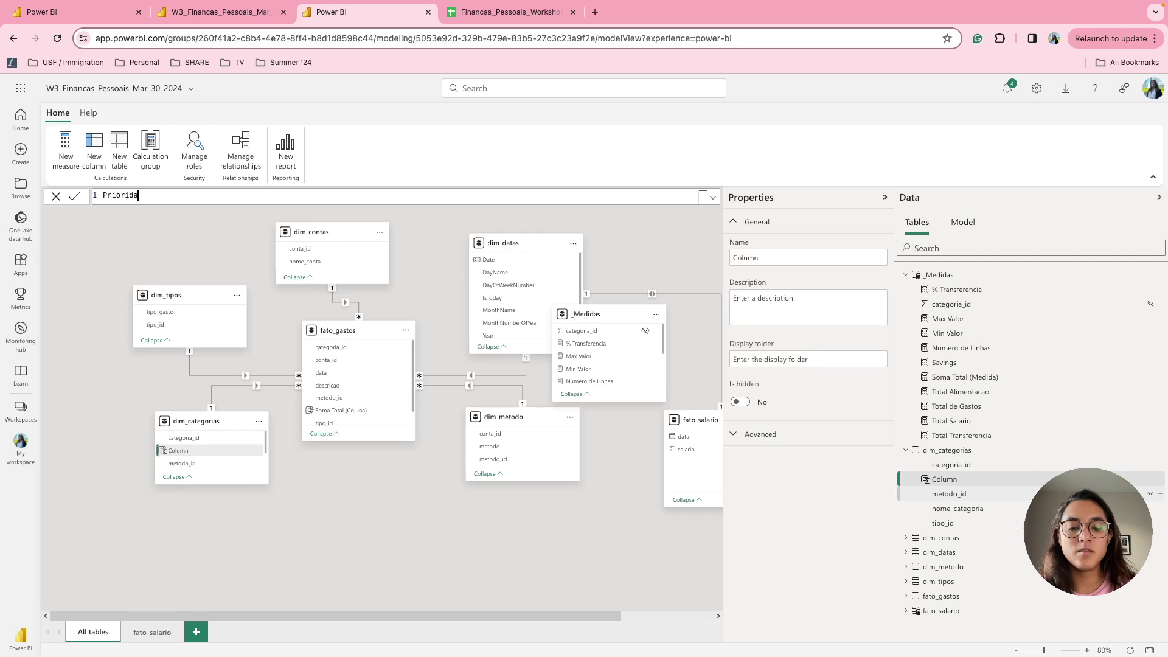
pyautogui.write('de - Catwegoria')
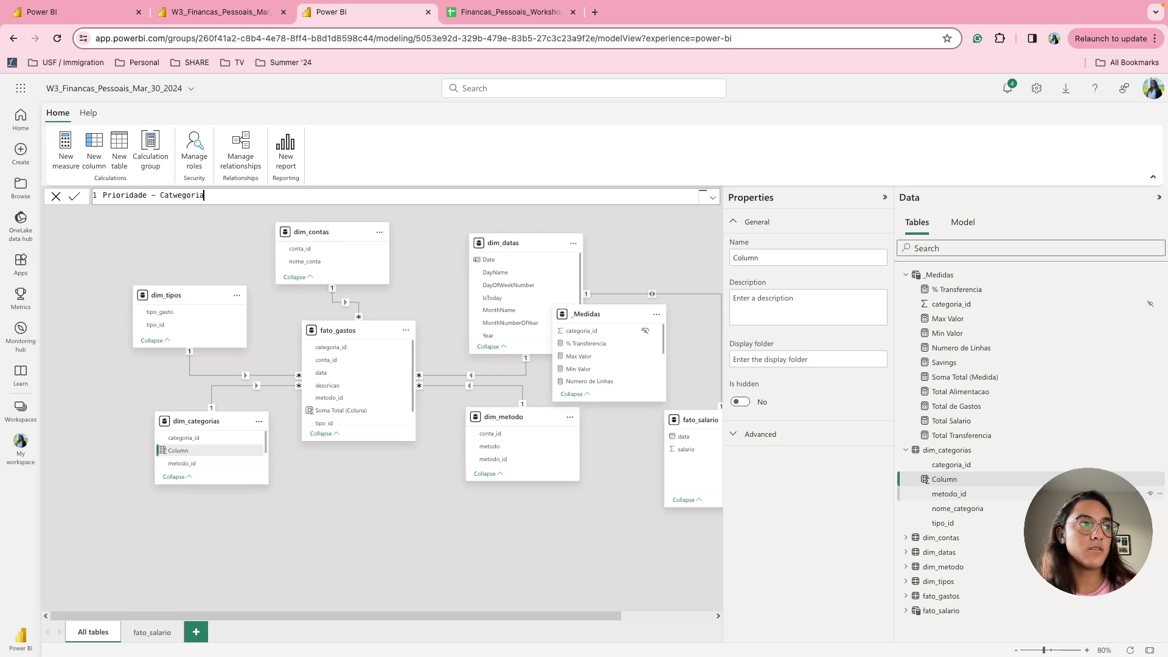
pyautogui.press('BackSpace')
pyautogui.press('BackSpace')
pyautogui.press('BackSpace')
pyautogui.press('BackSpace')
pyautogui.press('BackSpace')
pyautogui.press('BackSpace')
pyautogui.press('BackSpace')
pyautogui.write('eg')
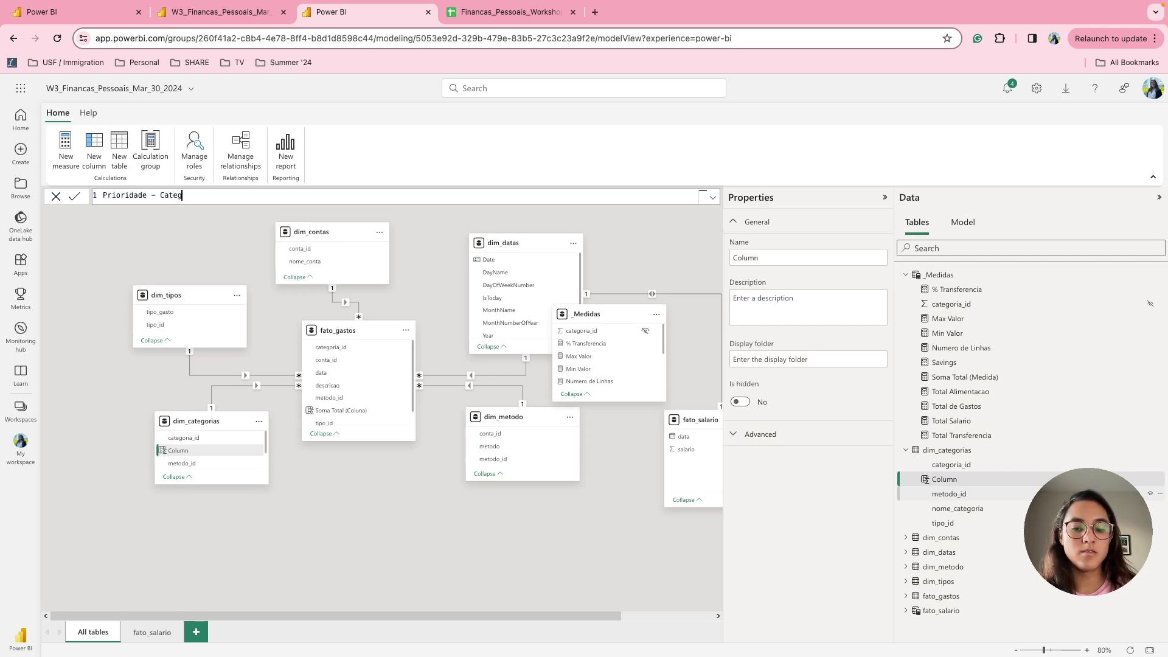
pyautogui.write('oria =')
# Start the column's expression on a new line with the SWITCH function and open an indented line for its arguments
pyautogui.hotkey('shift', 'Return')
pyautogui.write('swirch')
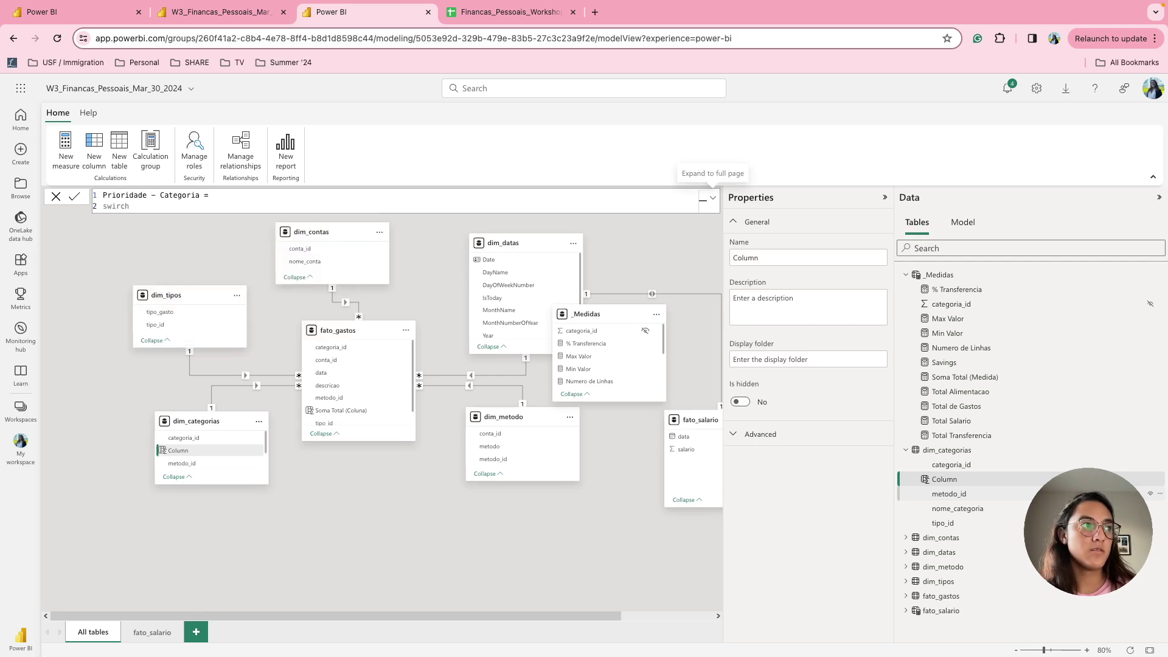
pyautogui.press('BackSpace')
pyautogui.press('BackSpace')
pyautogui.press('BackSpace')
pyautogui.press('Tab')
pyautogui.hotkey('shift', 'Return')
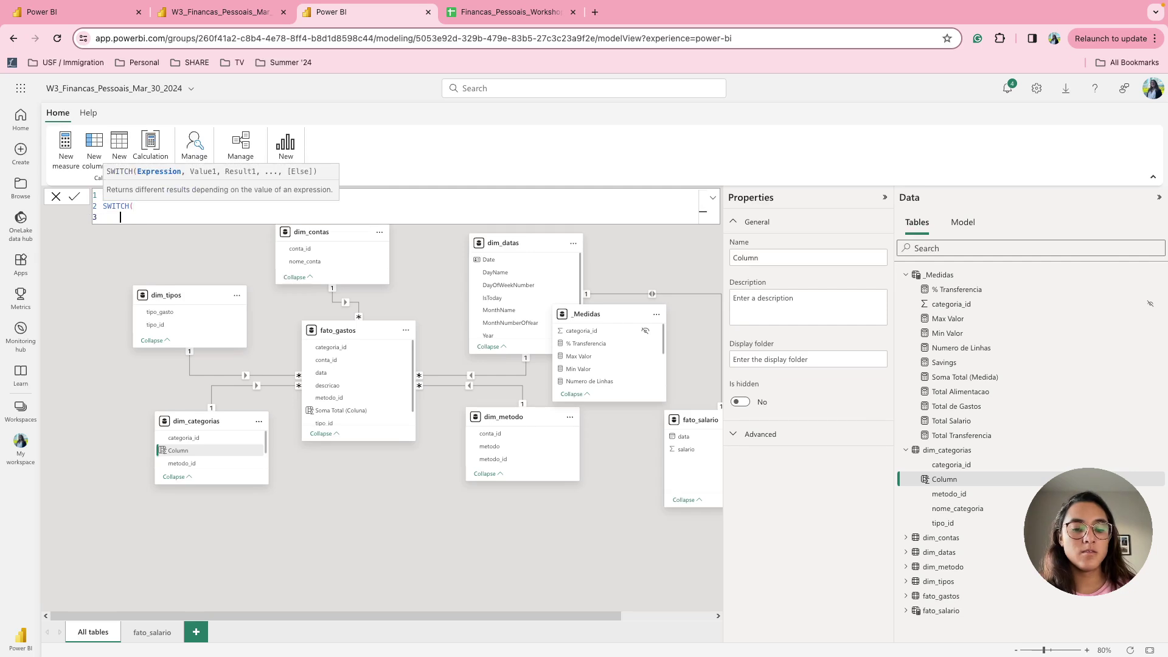
# Enter TRUE() and a comma as the first argument of the column's SWITCH function and continue on a new line
pyautogui.write('true')
pyautogui.press('Tab')
pyautogui.write('),')
pyautogui.hotkey('shift', 'Return')
# Start the first SWITCH condition with a reference to dim_categorias[categoria_id] followed by an equals sign
pyautogui.write('catef')
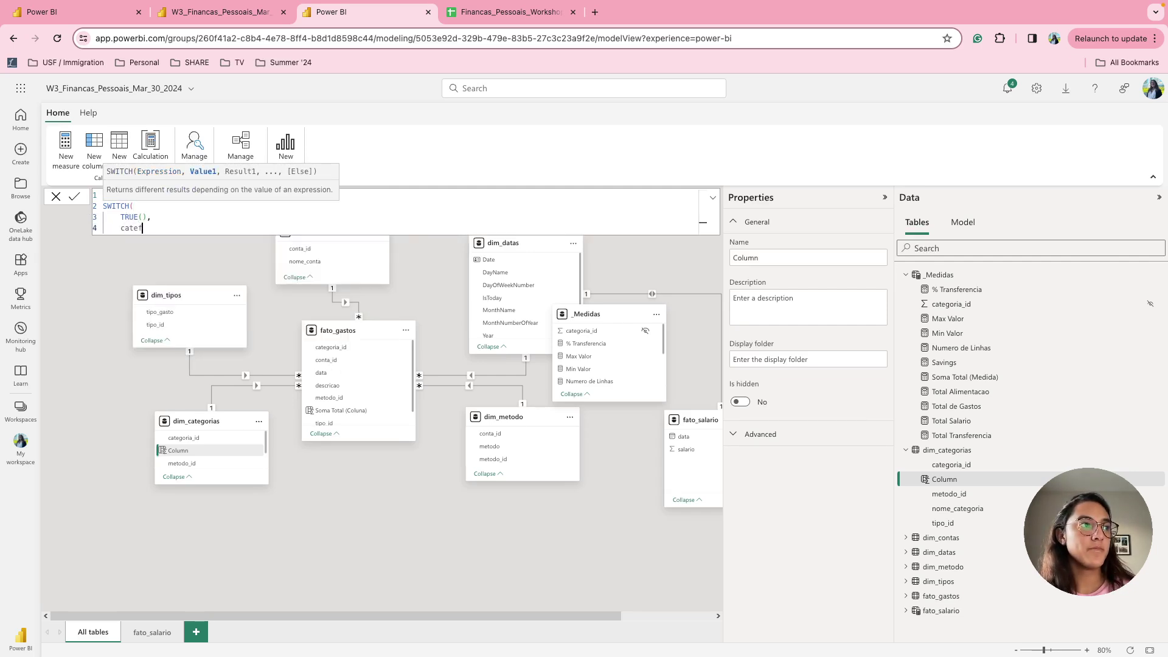
pyautogui.press('BackSpace')
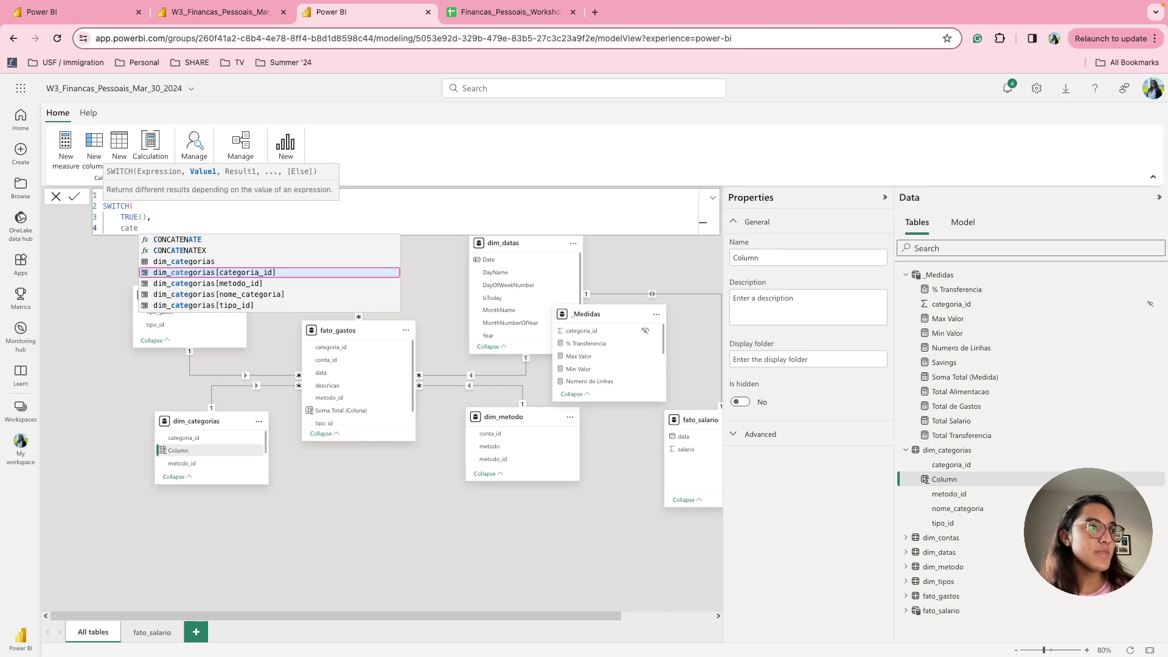
pyautogui.press('BackSpace')
pyautogui.press('BackSpace')
pyautogui.press('BackSpace')
pyautogui.press('BackSpace')
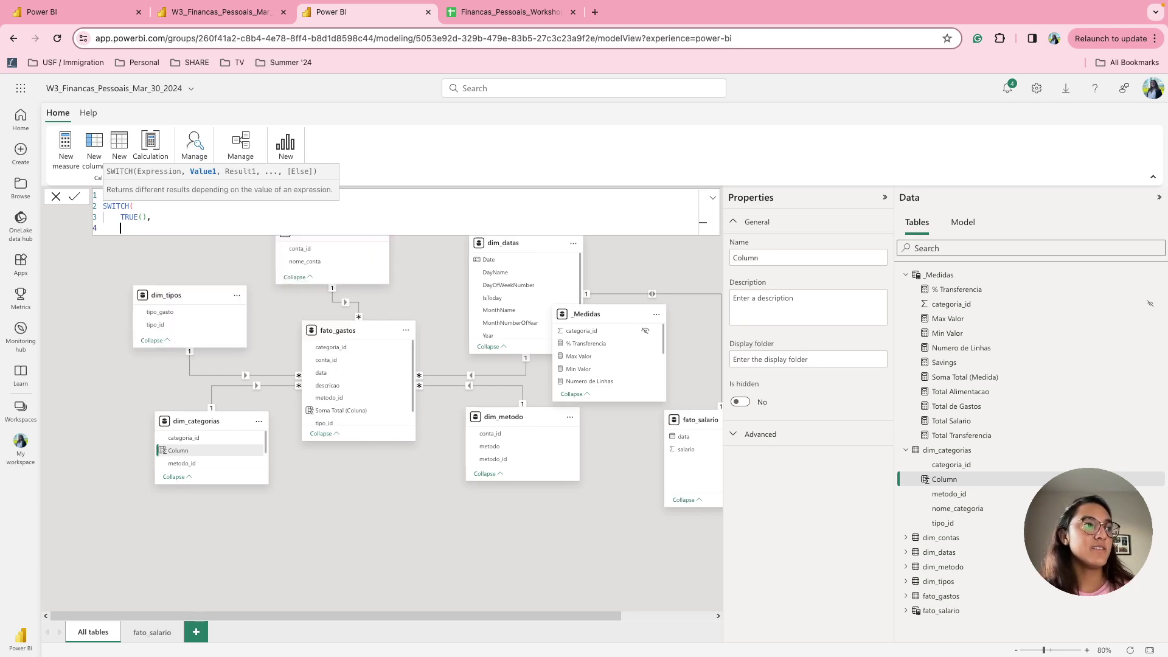
pyautogui.write('categori')
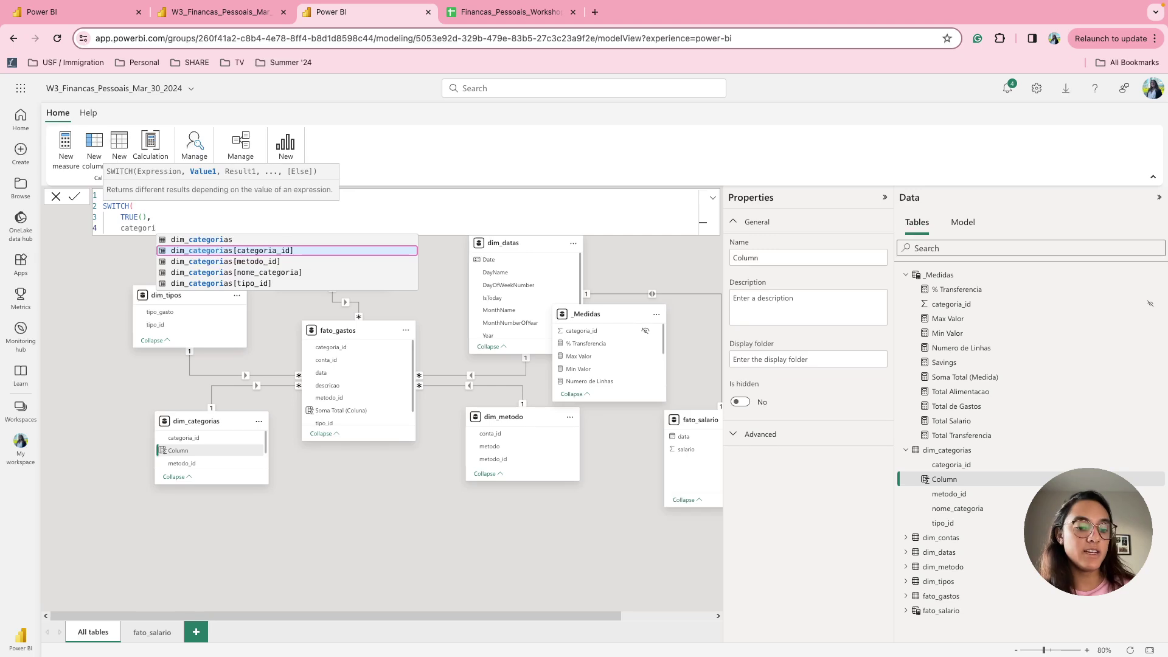
pyautogui.press('Tab')
pyautogui.write('=')
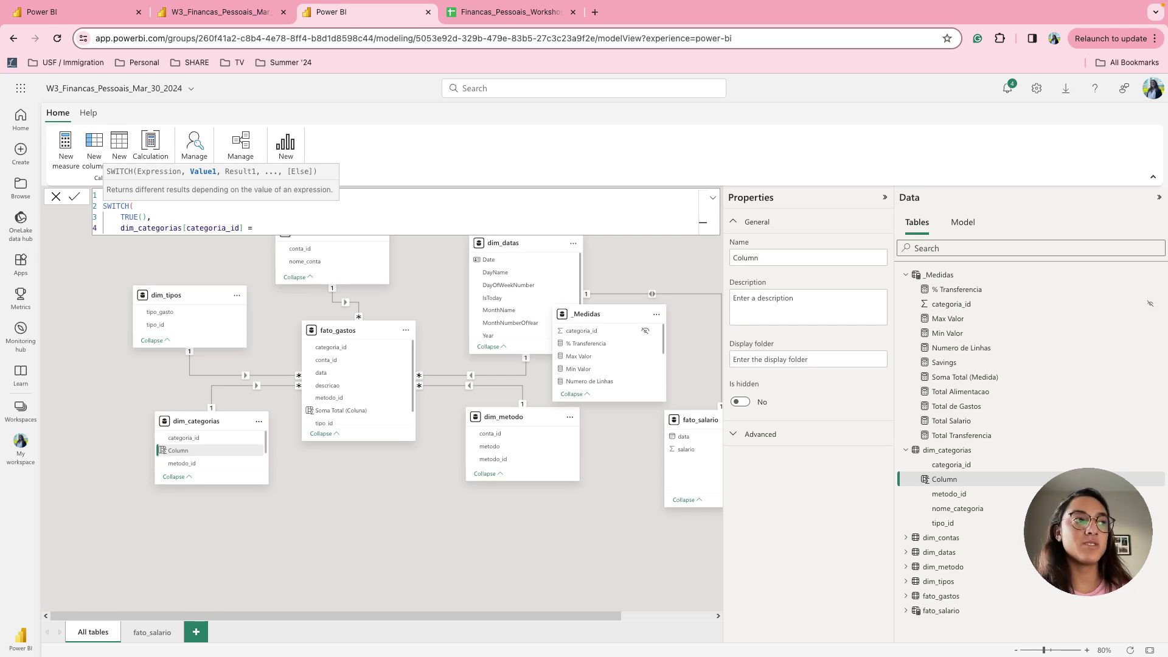
# Complete the first condition with the category IDs 1 || 3 || 4 || 5 || 6 and a comma
pyautogui.write('1 ||')
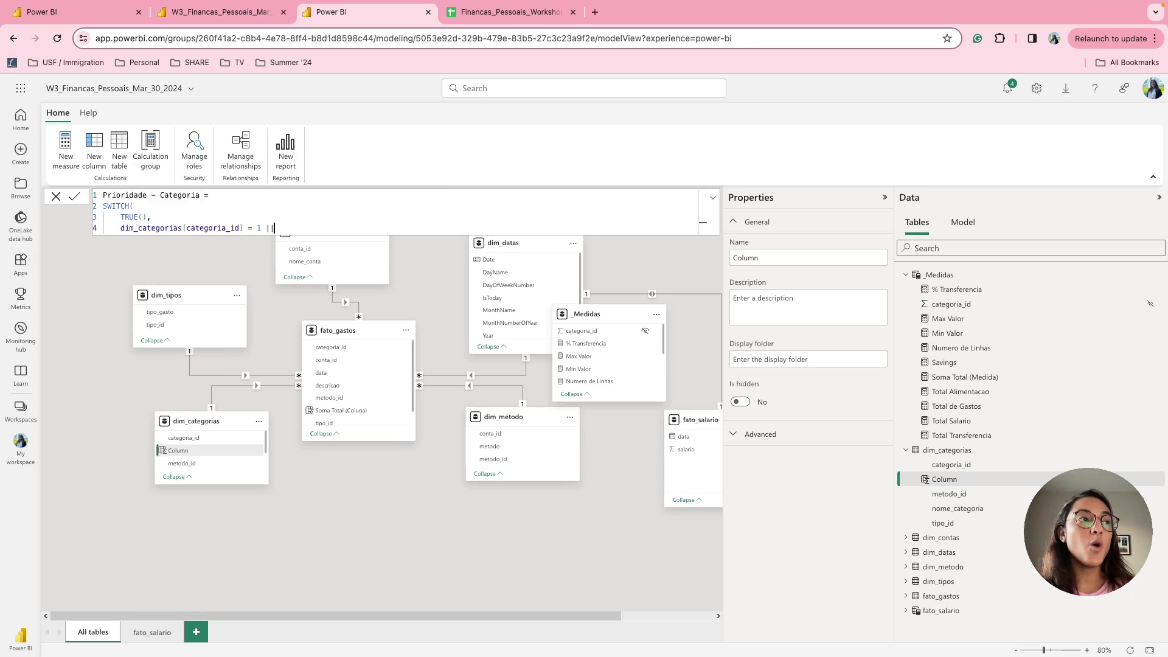
pyautogui.write(' 3')
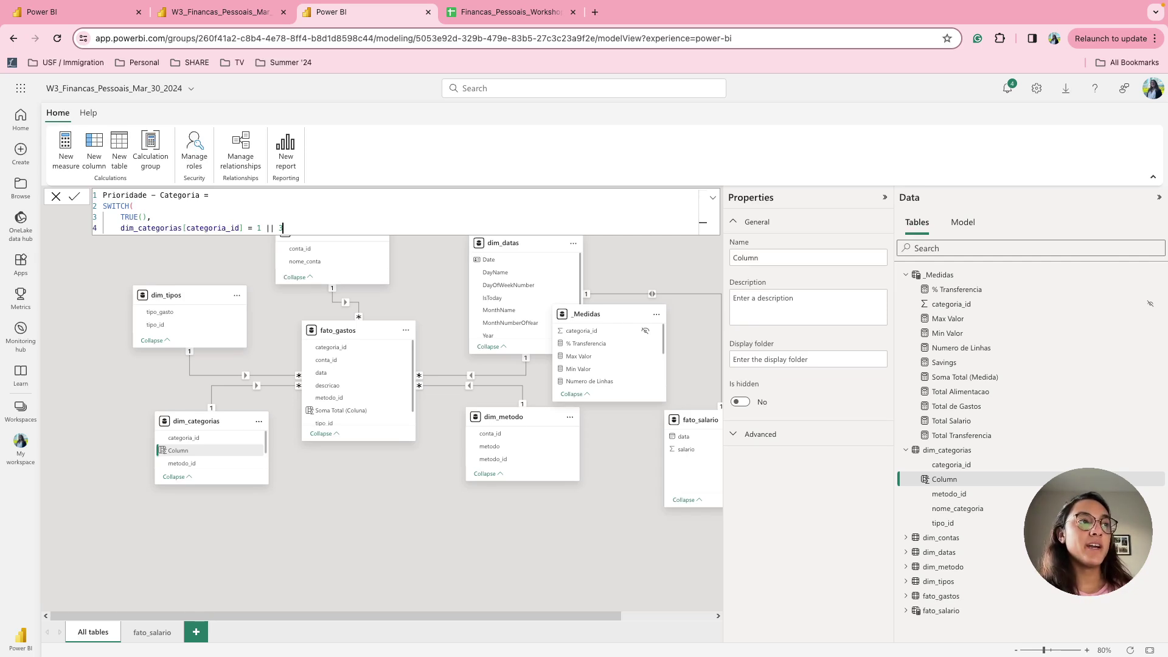
pyautogui.write('|| ')
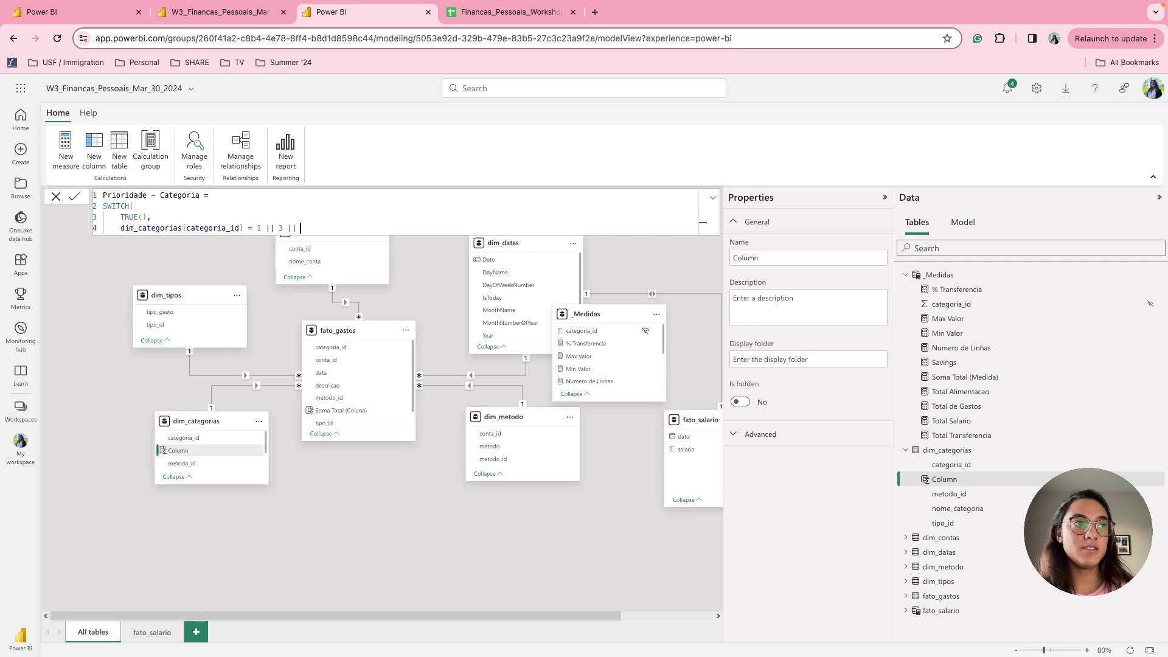
pyautogui.write('4 || 5 || 6,')
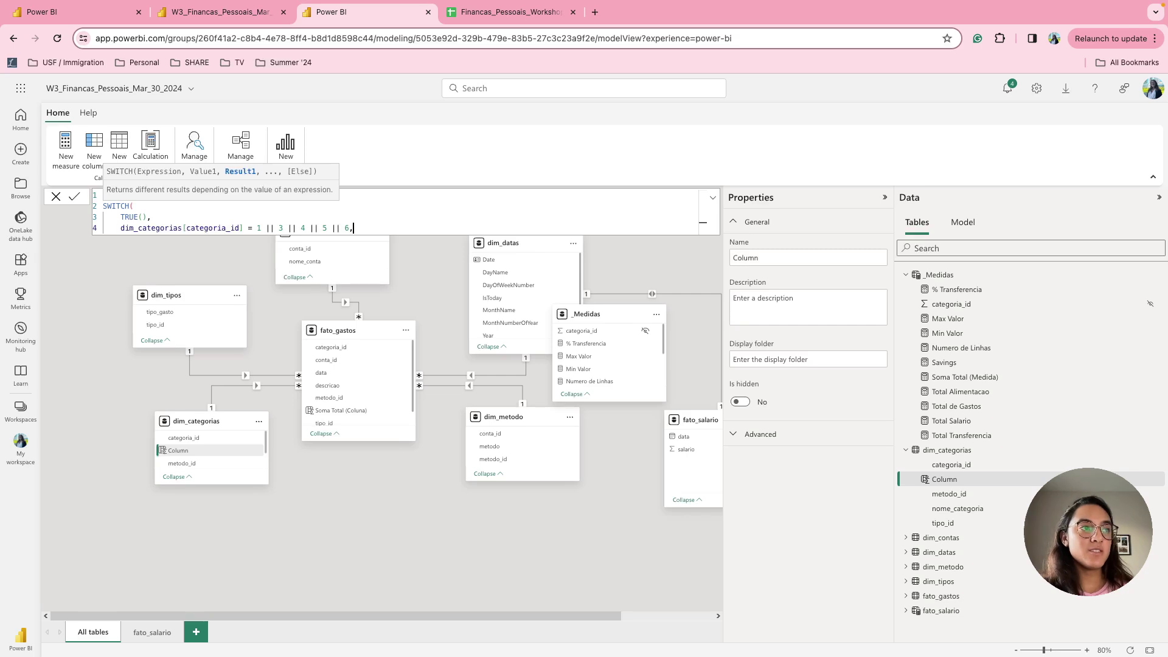
# Enter "Essencial" as the result of the first condition, followed by a comma, and continue on a new line
pyautogui.write(' "Essneic')
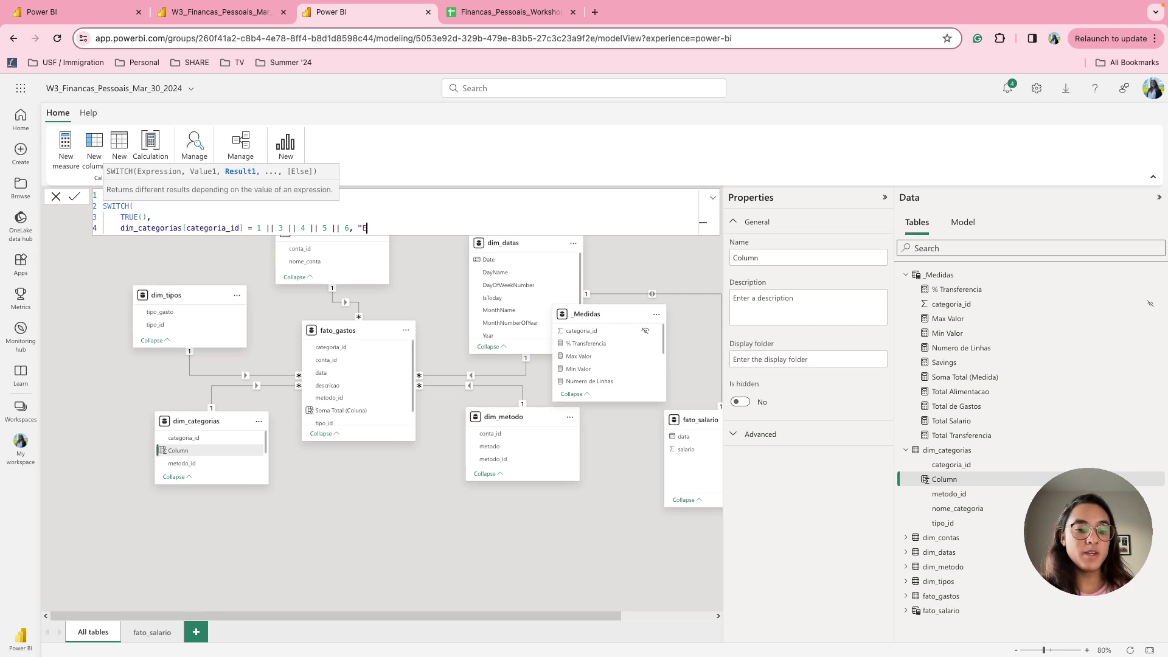
pyautogui.press('BackSpace')
pyautogui.press('BackSpace')
pyautogui.press('BackSpace')
pyautogui.press('BackSpace')
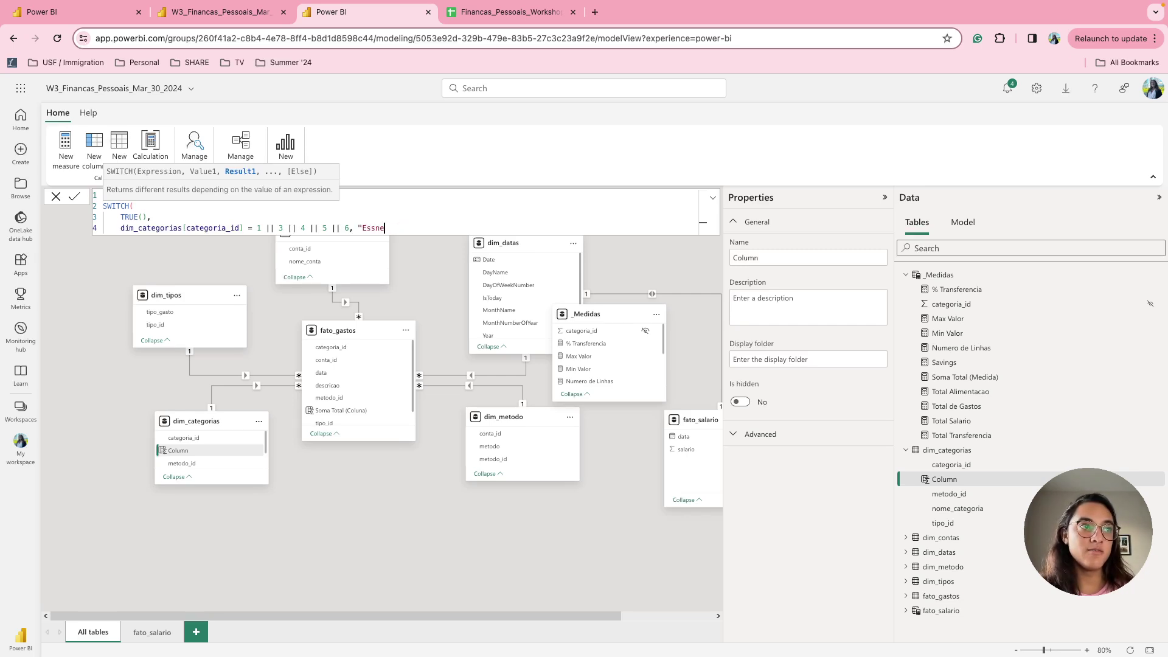
pyautogui.write('ensial"')
pyautogui.press('BackSpace')
pyautogui.press('BackSpace')
pyautogui.press('BackSpace')
pyautogui.press('BackSpace')
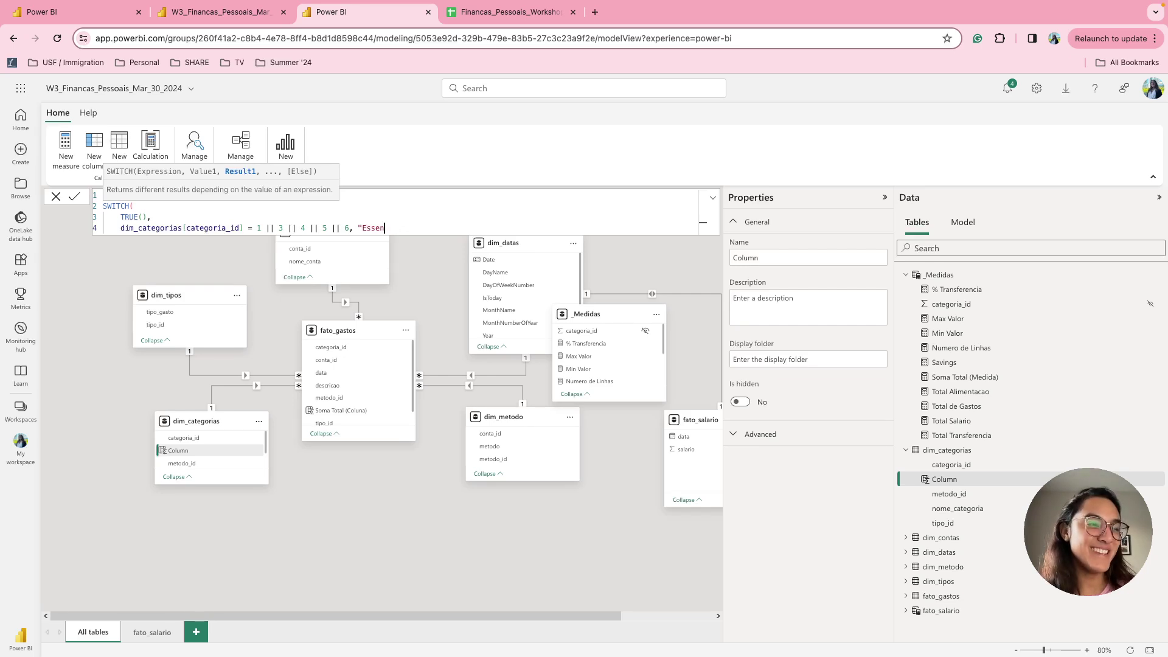
pyautogui.write('cial",')
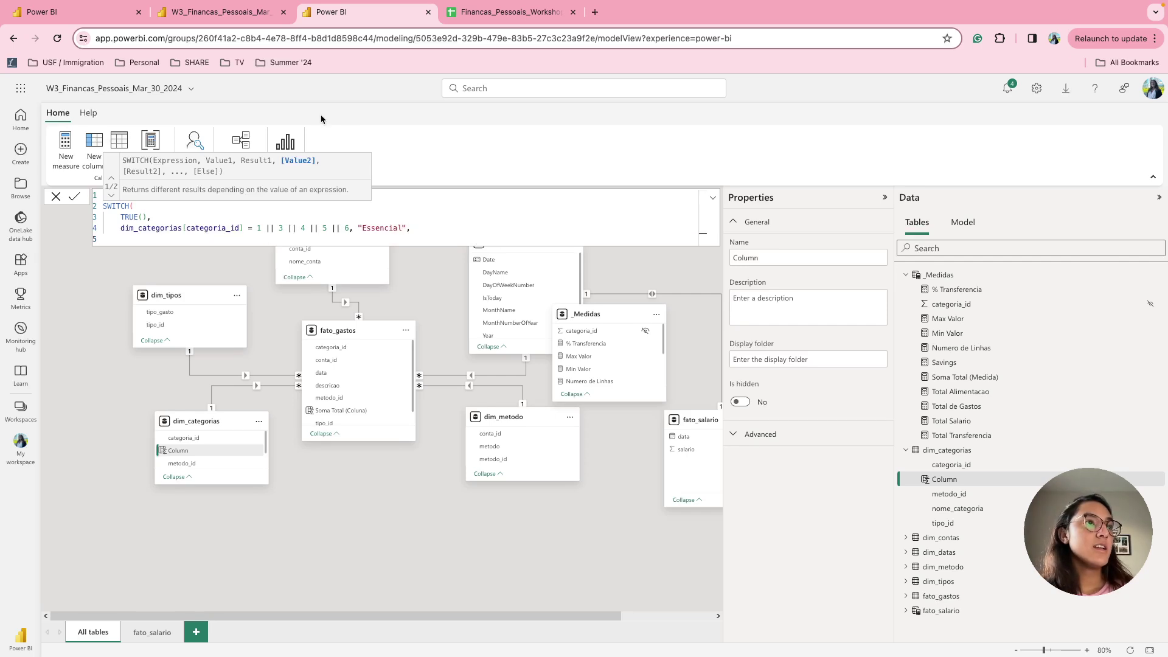
# Consult the category IDs in the Google Sheets categorias sheet and add the condition dim_categorias[categoria_id] = 2 with the result "Importante", ending with a comma and new line
pyautogui.click(489, 13)
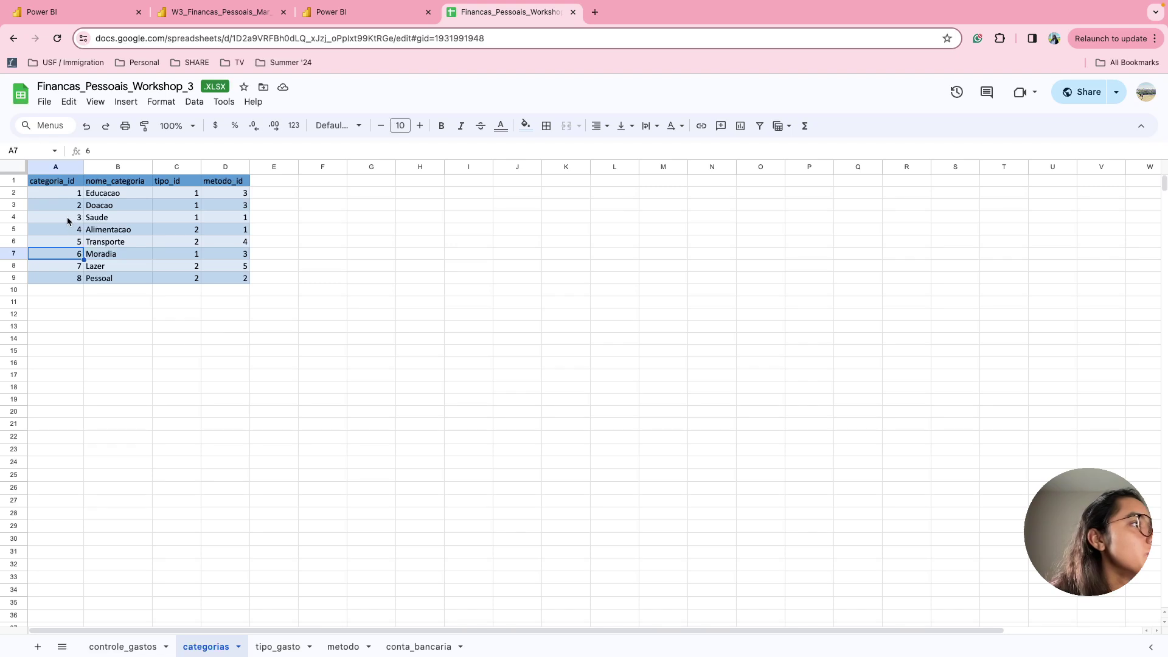
pyautogui.click(359, 12)
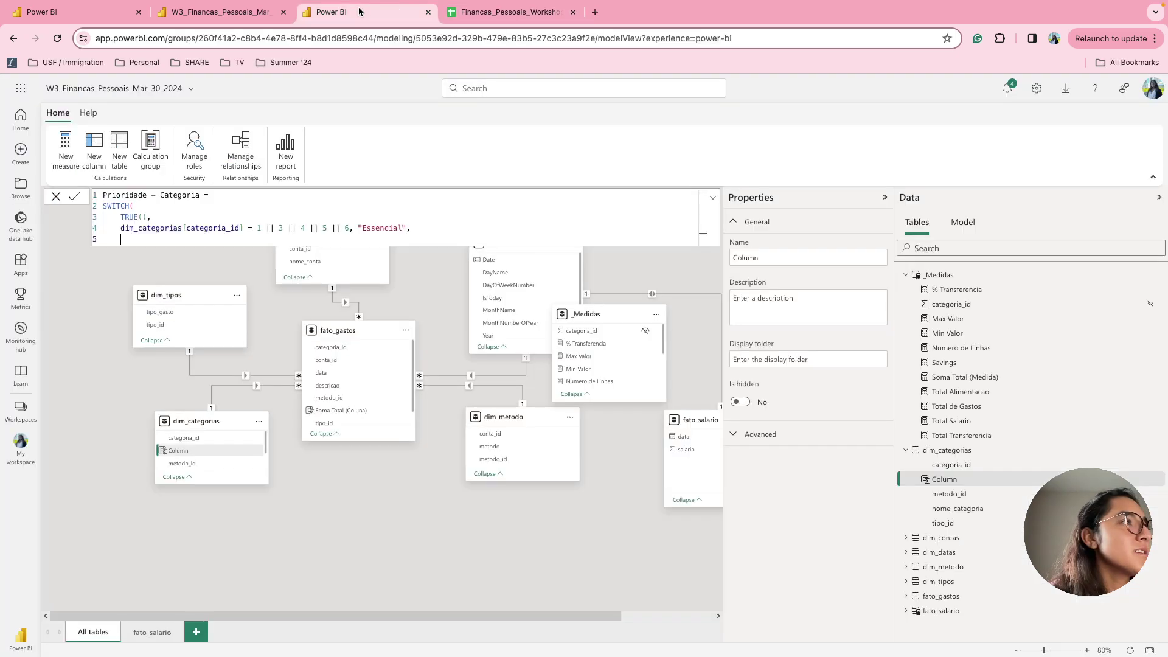
pyautogui.click(465, 12)
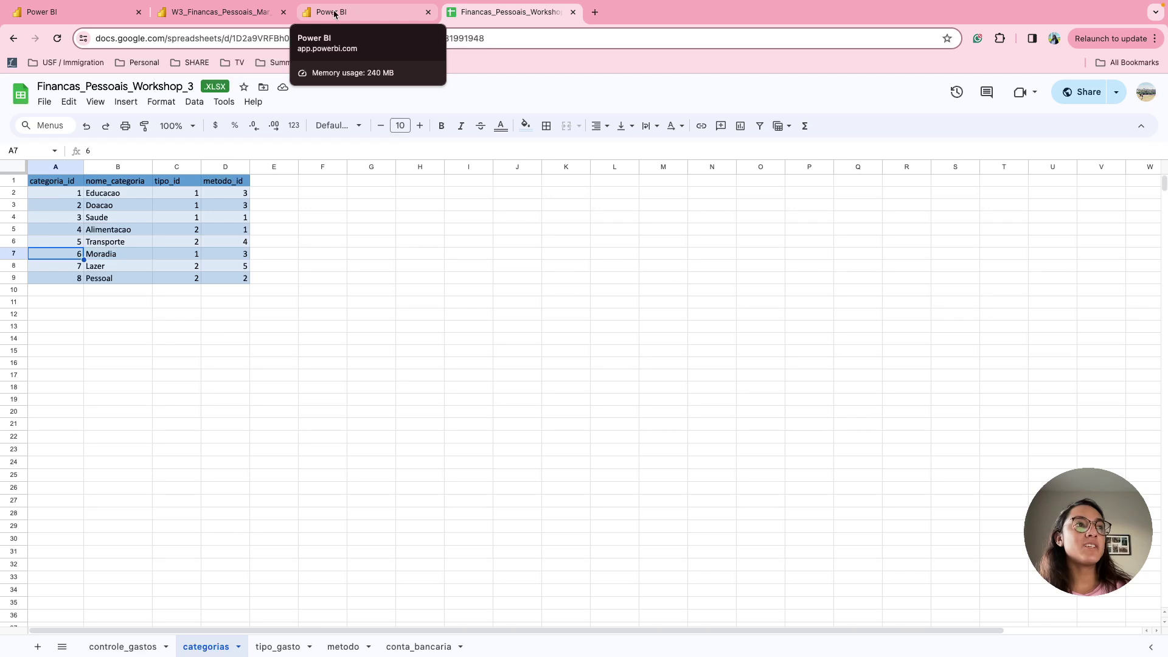
pyautogui.click(334, 13)
pyautogui.click(470, 13)
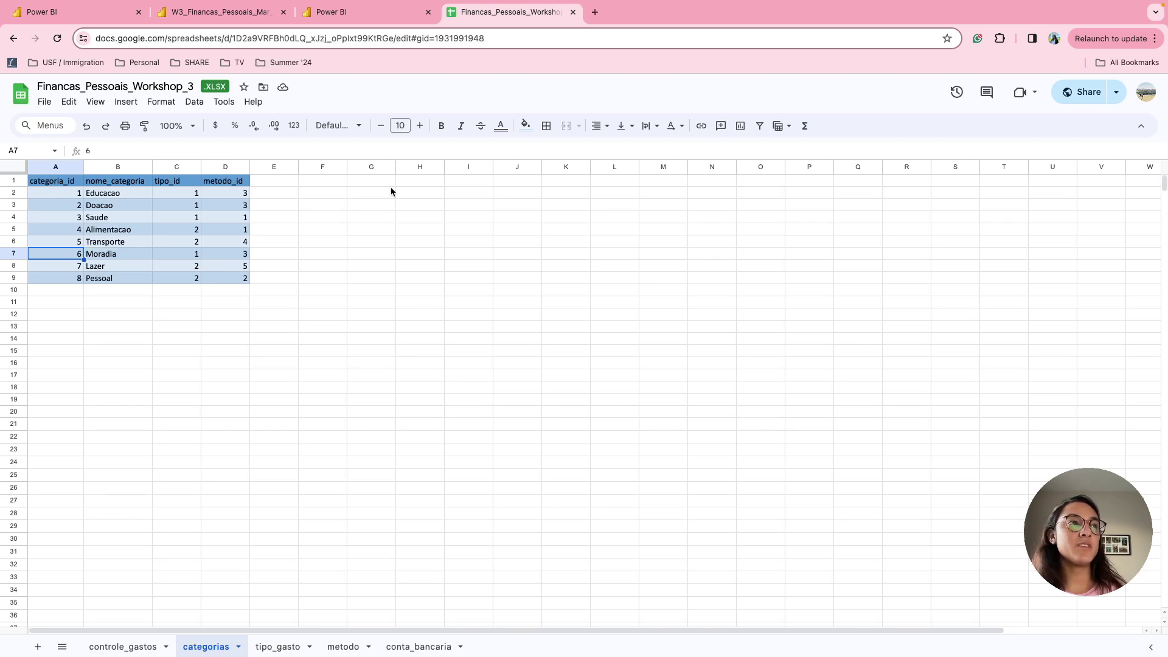
pyautogui.click(346, 15)
pyautogui.write('catego')
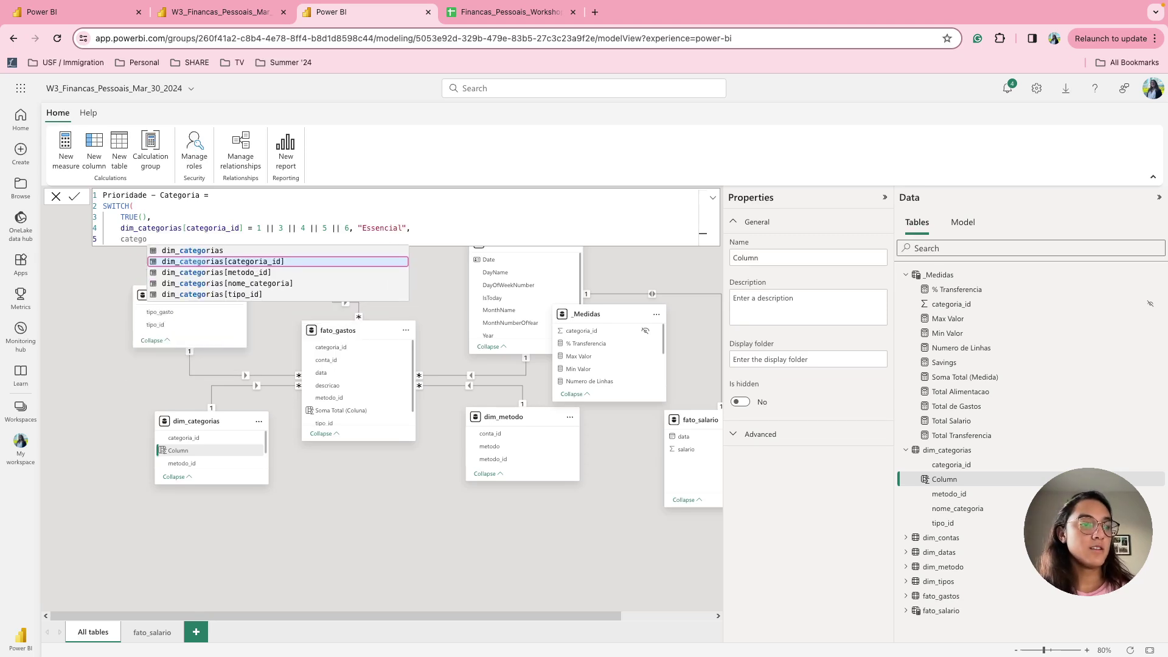
pyautogui.press('Tab')
pyautogui.write('= 2')
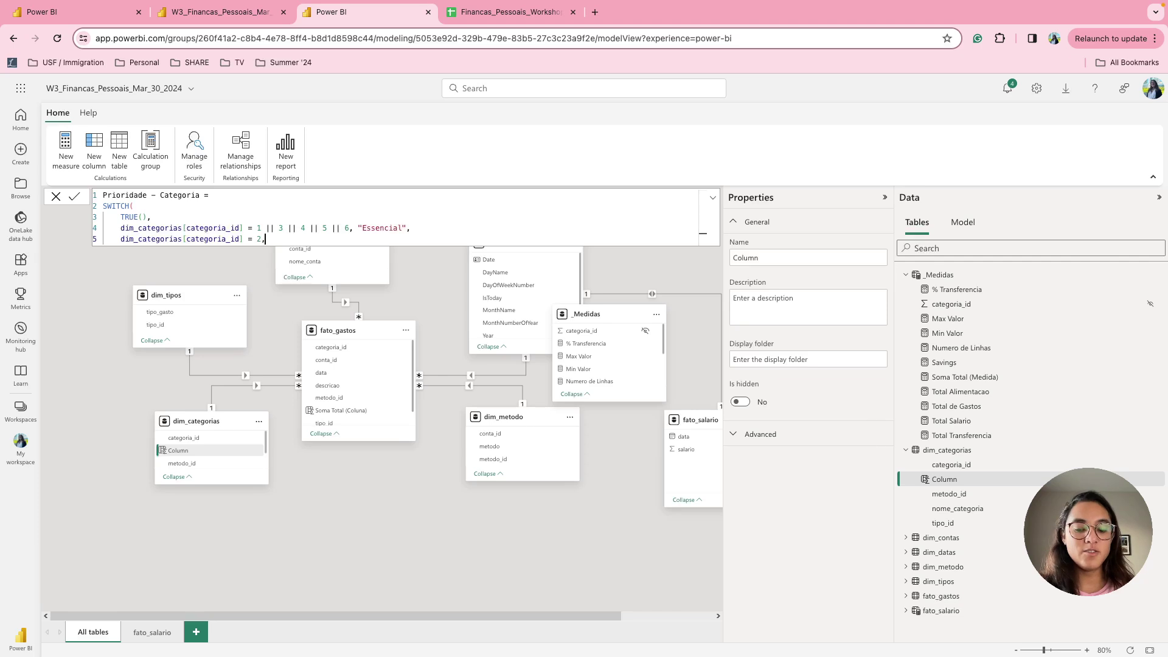
pyautogui.write(', "Importante",')
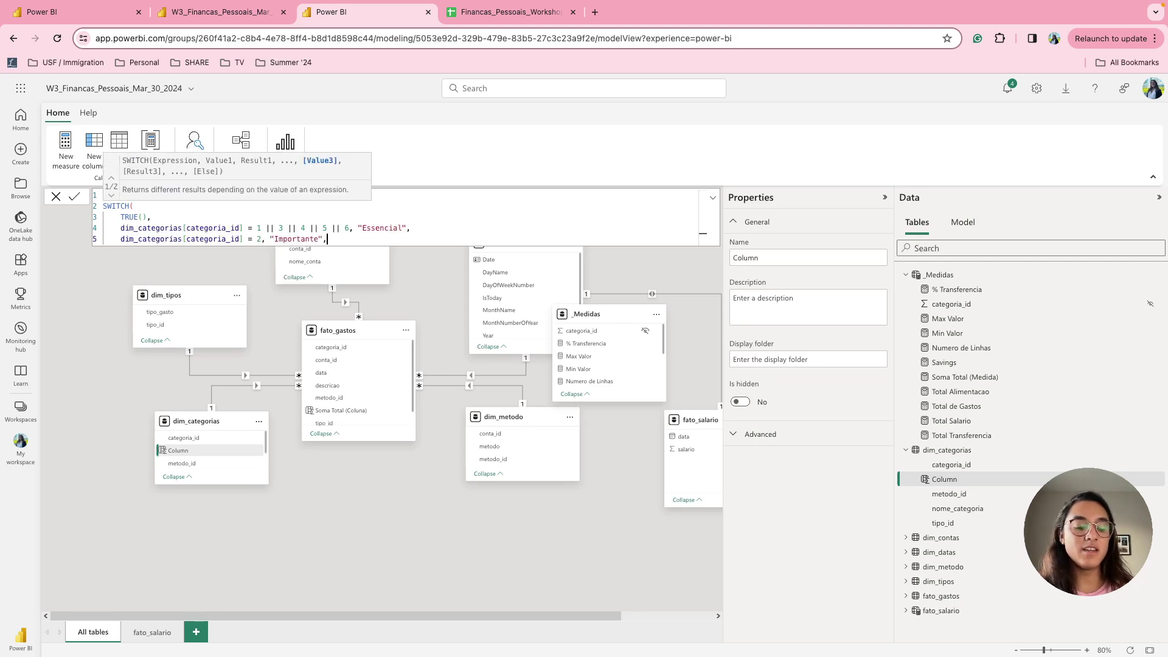
pyautogui.press('Return')
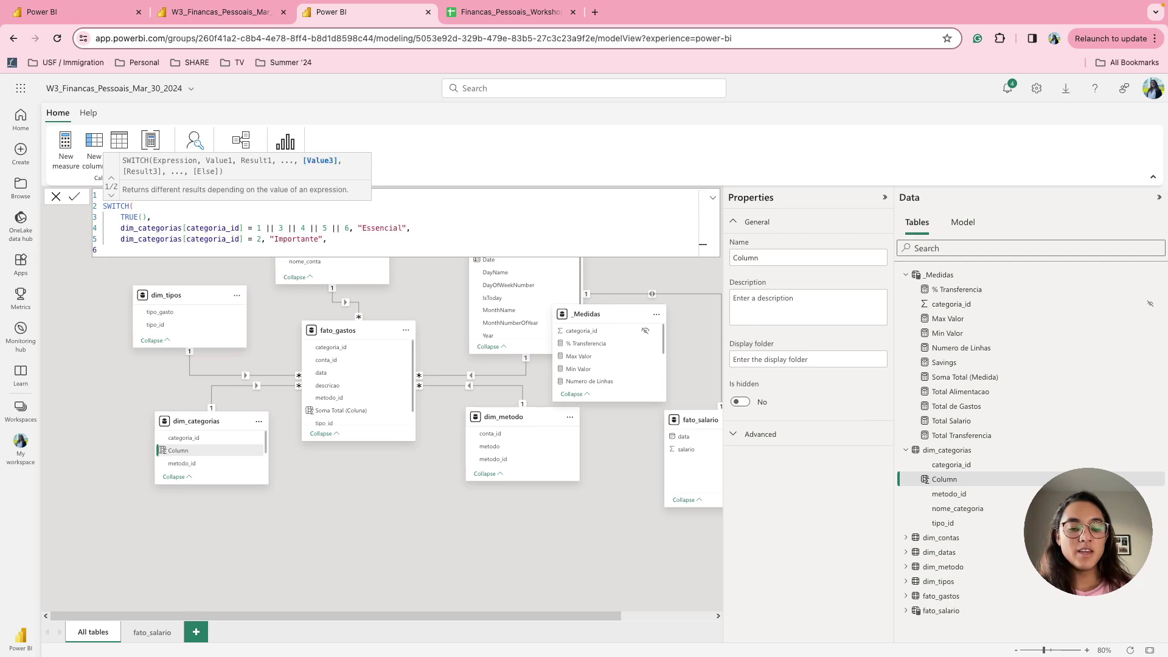
# Add the third SWITCH condition as OR(dim_categorias[categoria_id] = 7, dim_categorias[categoria_id] = 8)
pyautogui.write('categ')
pyautogui.press('Down')
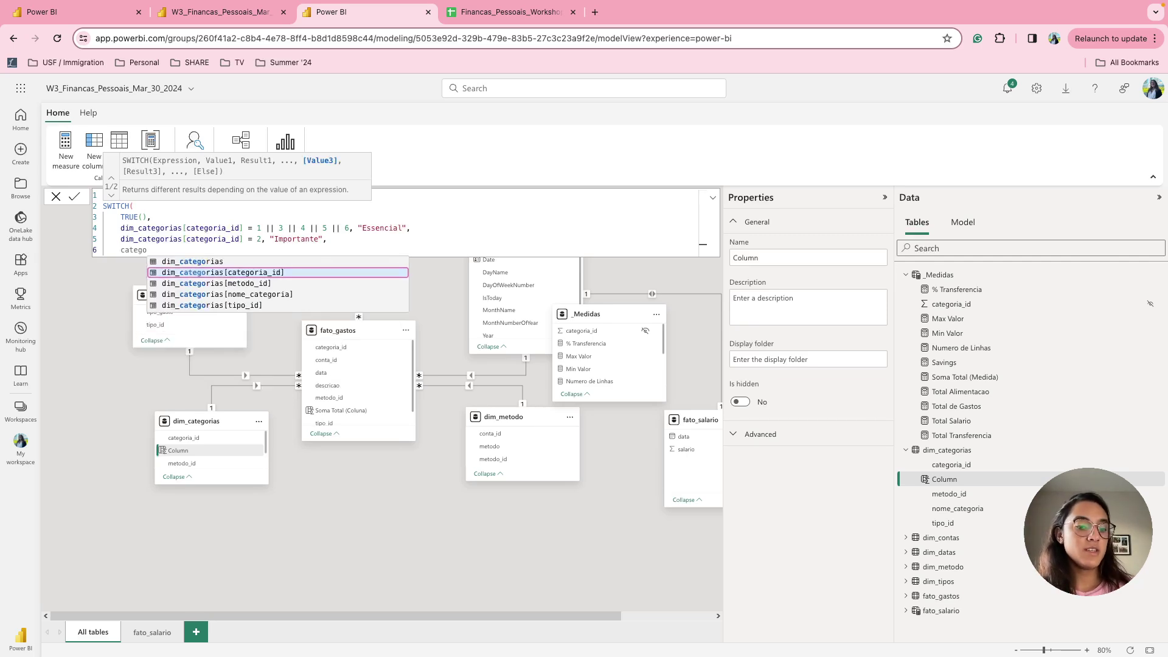
pyautogui.press('Tab')
pyautogui.write('= 7')
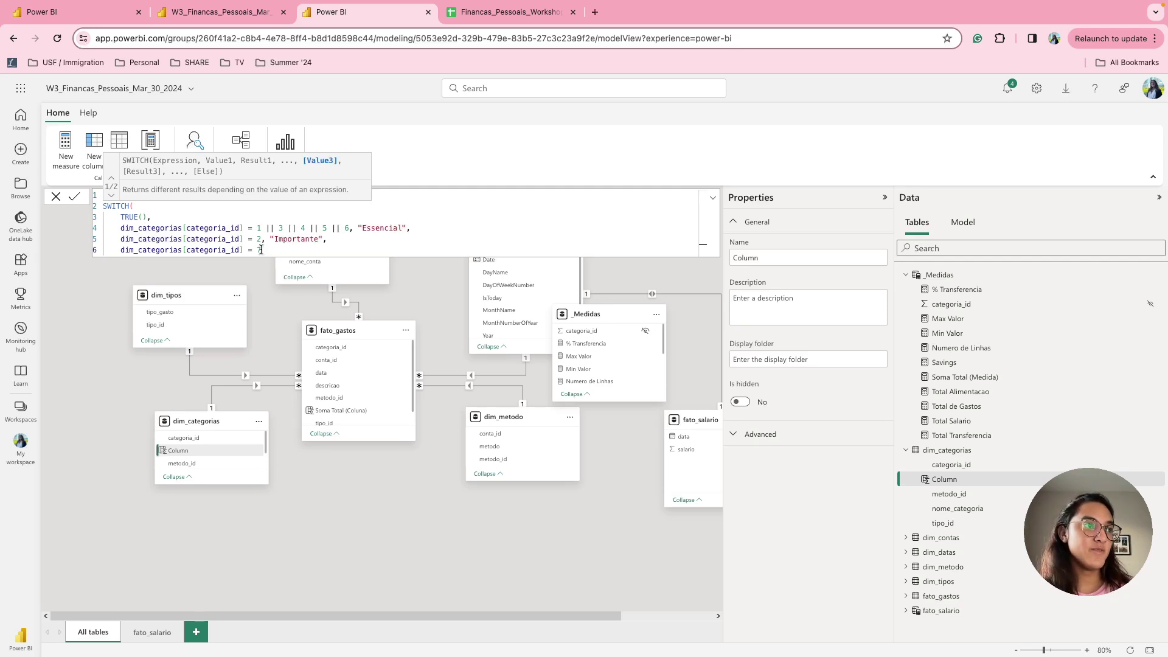
pyautogui.click(121, 251)
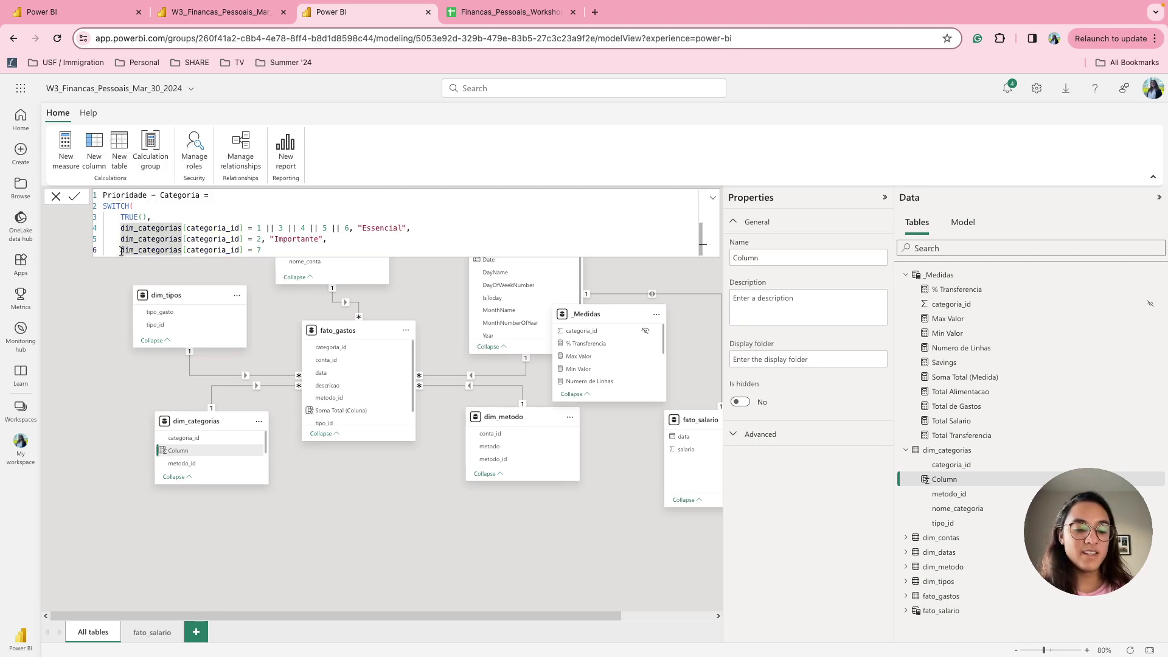
pyautogui.write('OR(')
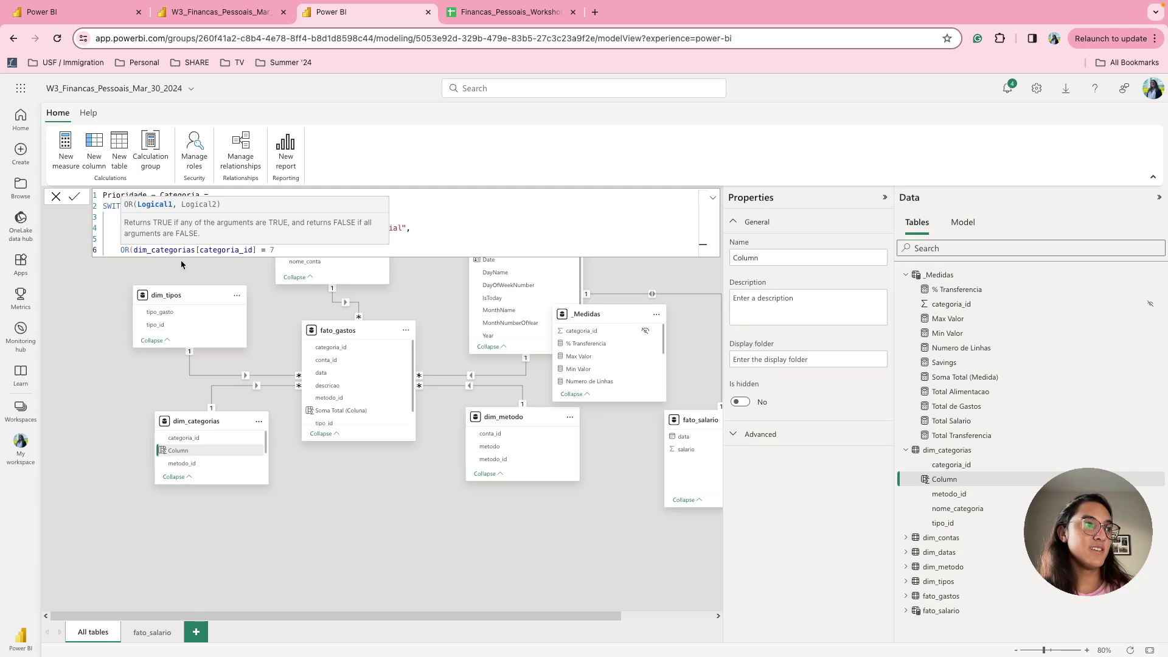
pyautogui.click(291, 249)
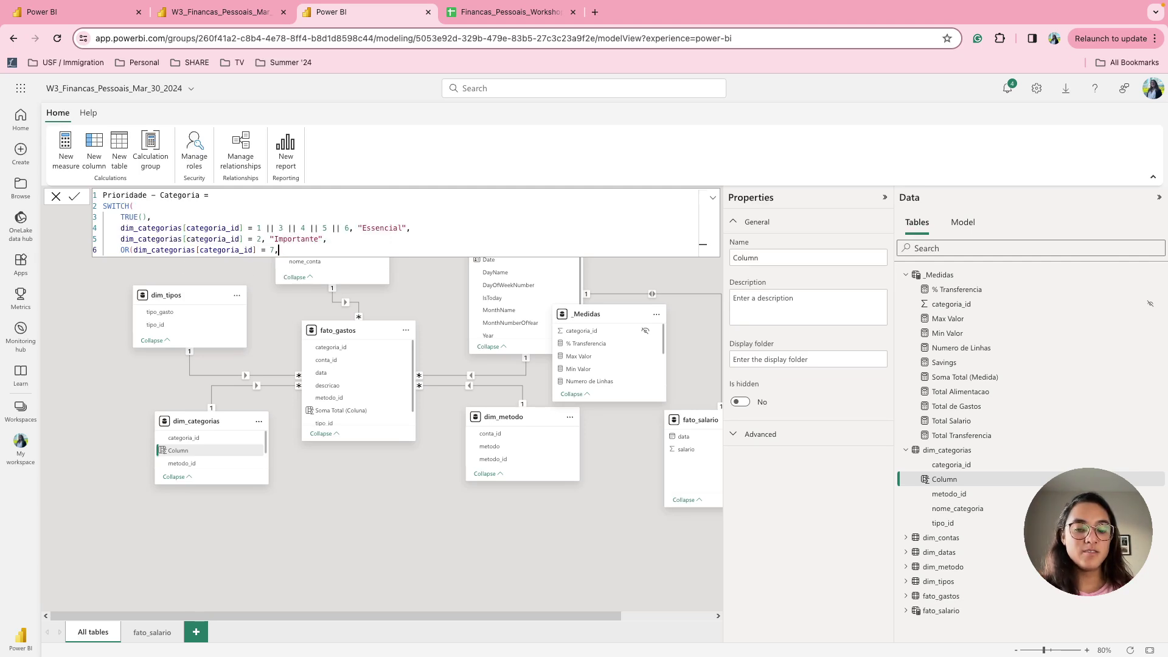
pyautogui.write(', categori')
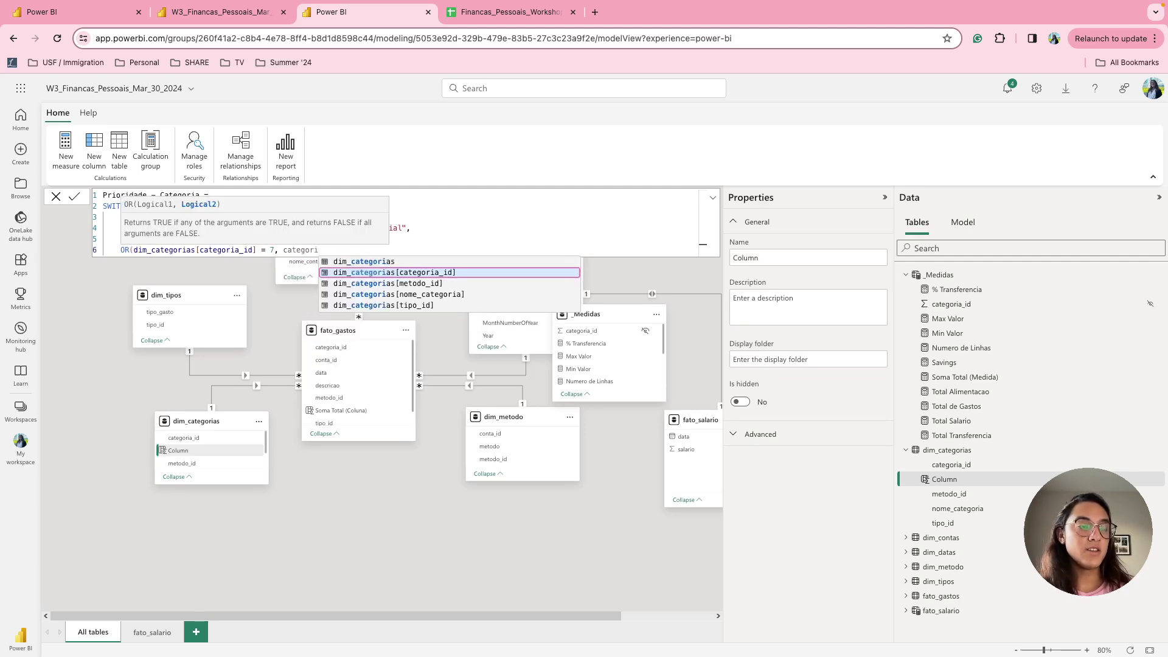
pyautogui.press('Tab')
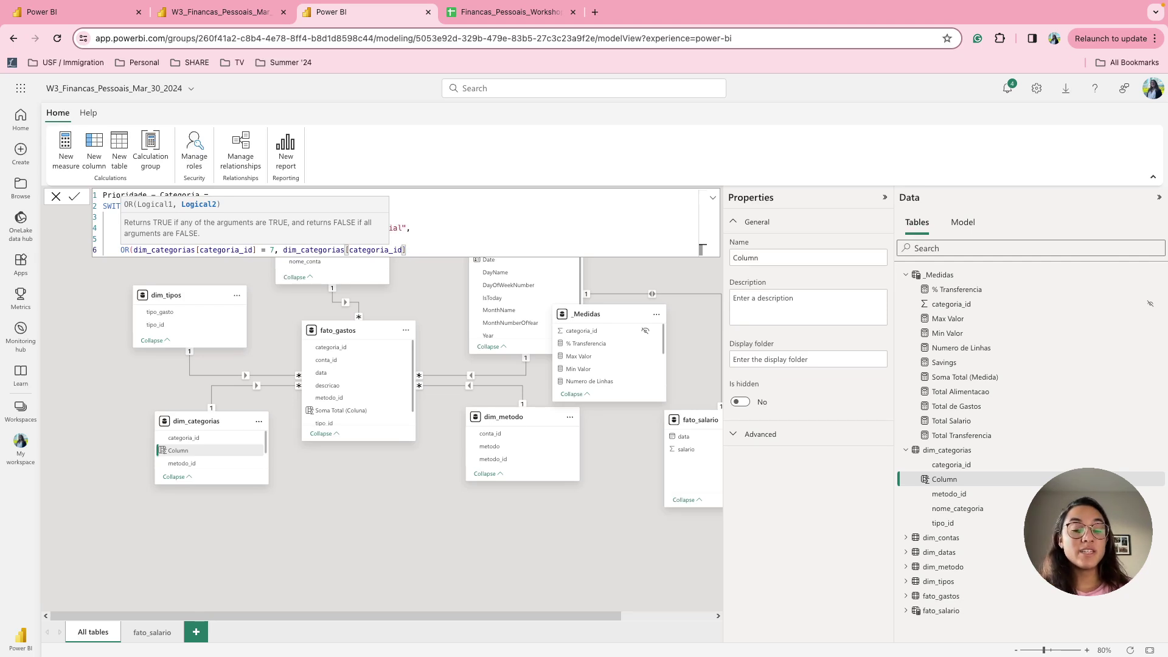
pyautogui.write('= 8)')
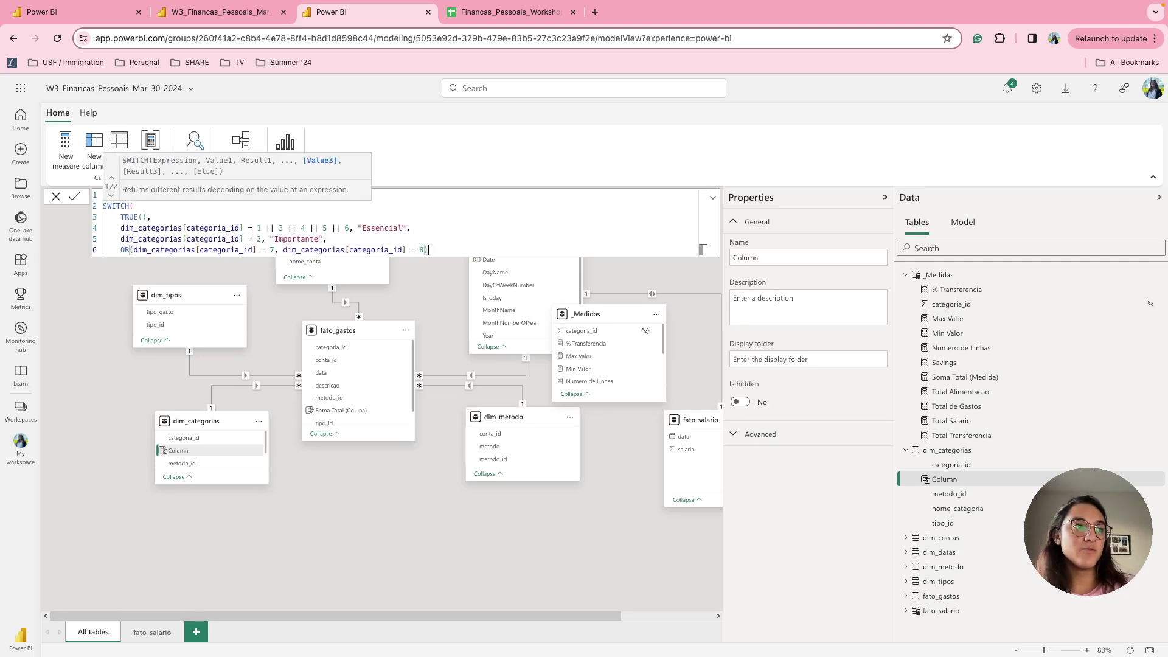
pyautogui.moveTo(184, 228); pyautogui.dragTo(375, 228)
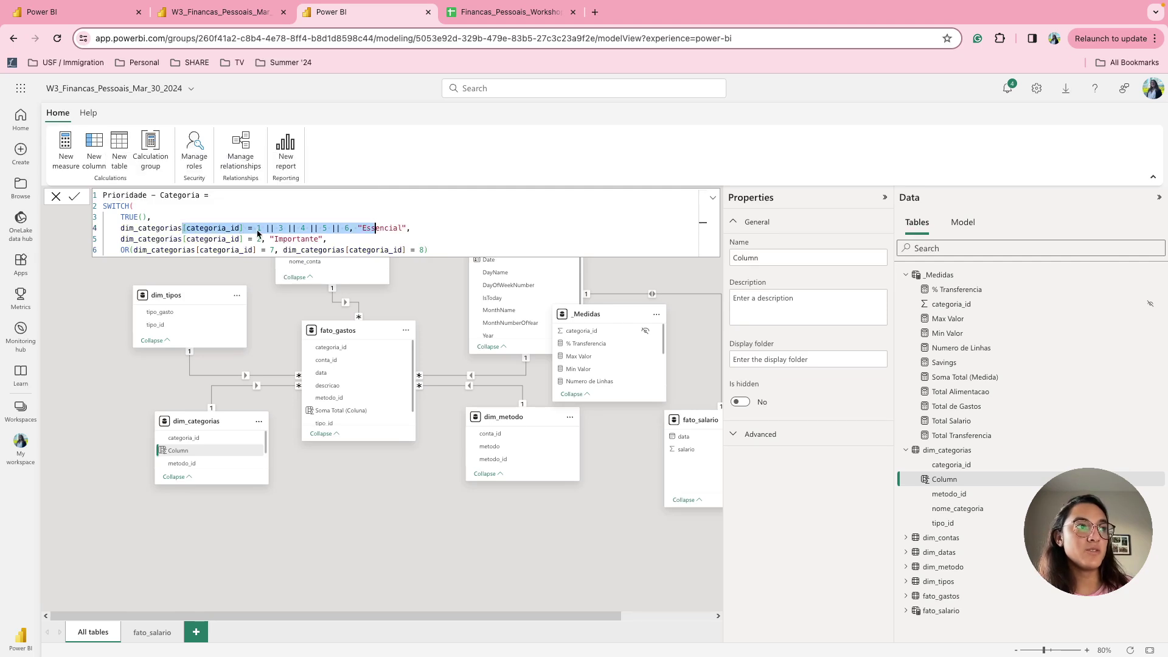
pyautogui.click(341, 228)
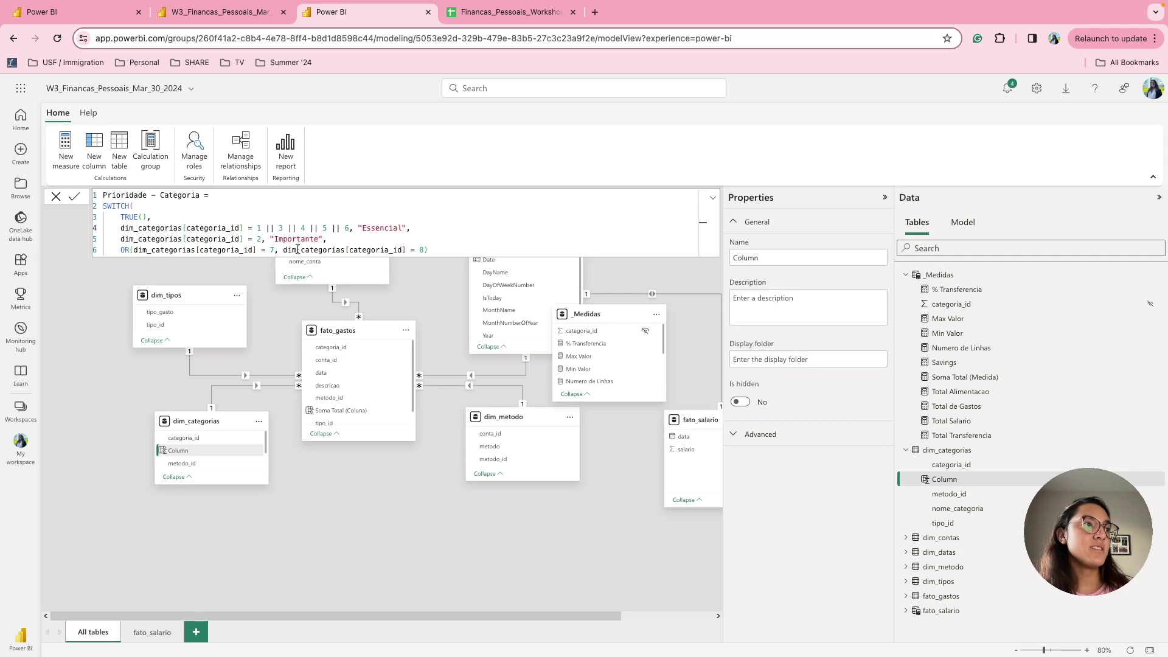
pyautogui.moveTo(120, 250); pyautogui.dragTo(202, 251)
pyautogui.click(201, 251)
# Enter a comma and "Flexivel" as the result of the OR condition
pyautogui.click(436, 250)
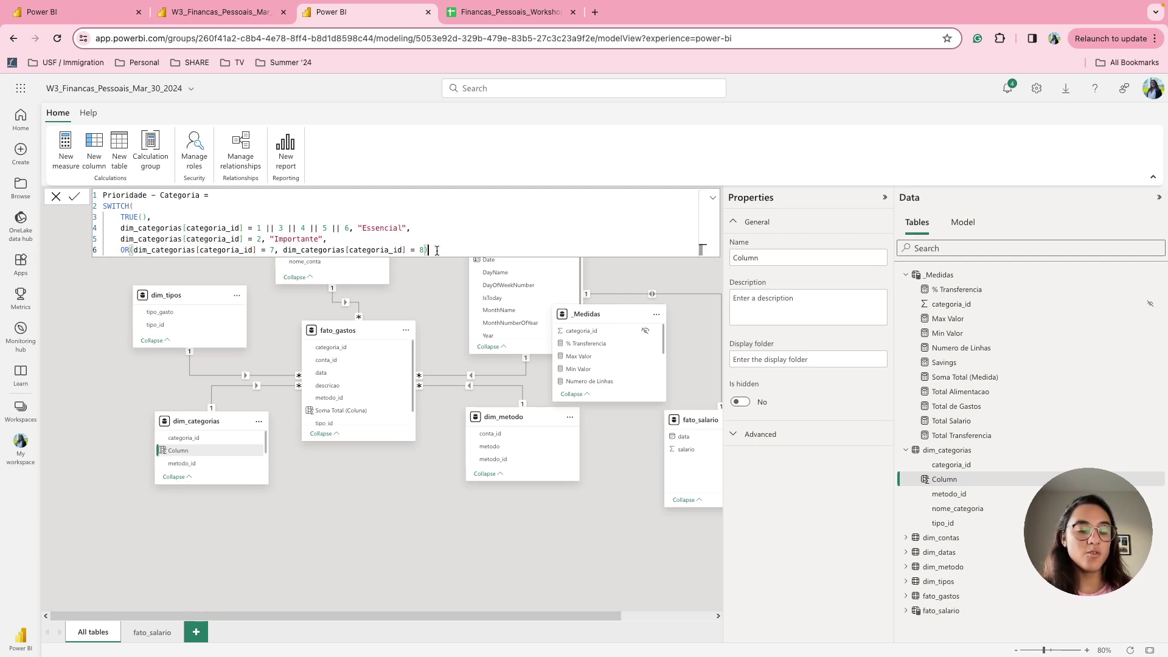
pyautogui.write(', ')
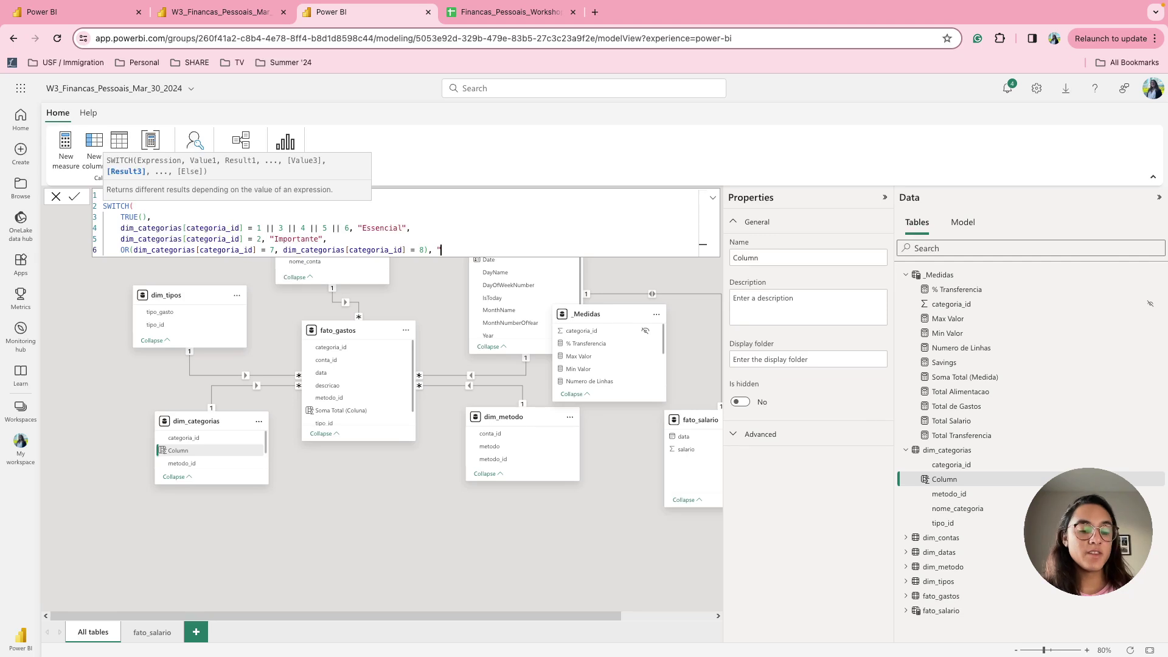
pyautogui.write('"Flex\'ive')
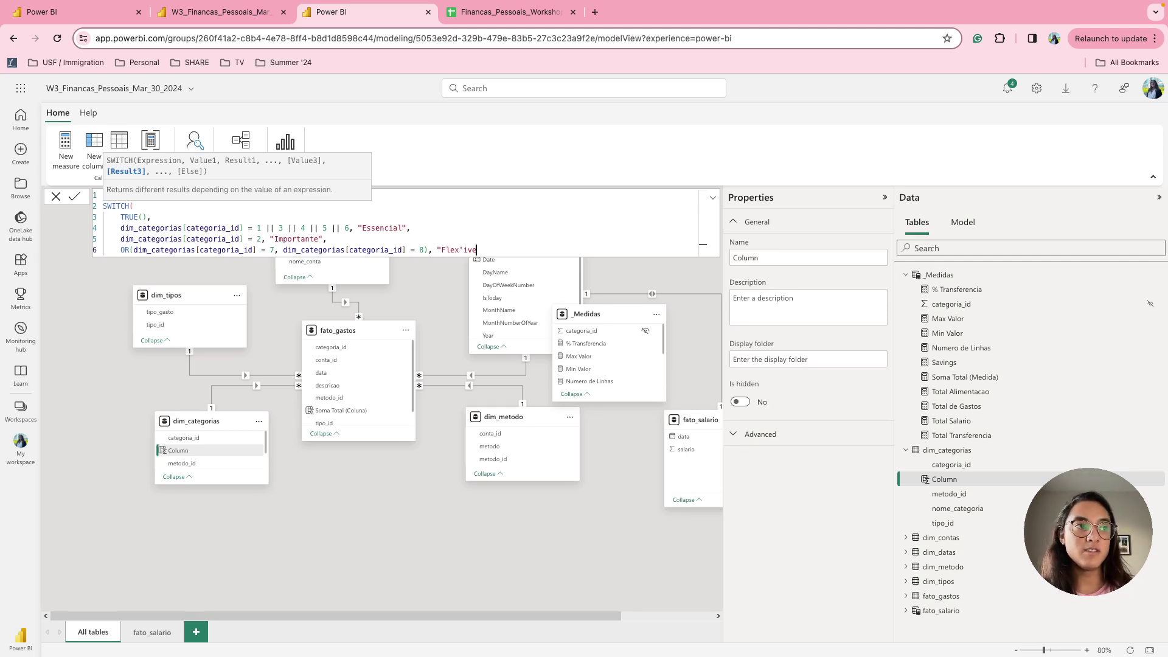
pyautogui.press('BackSpace')
pyautogui.press('BackSpace')
pyautogui.press('BackSpace')
pyautogui.press('BackSpace')
pyautogui.write('ivel')
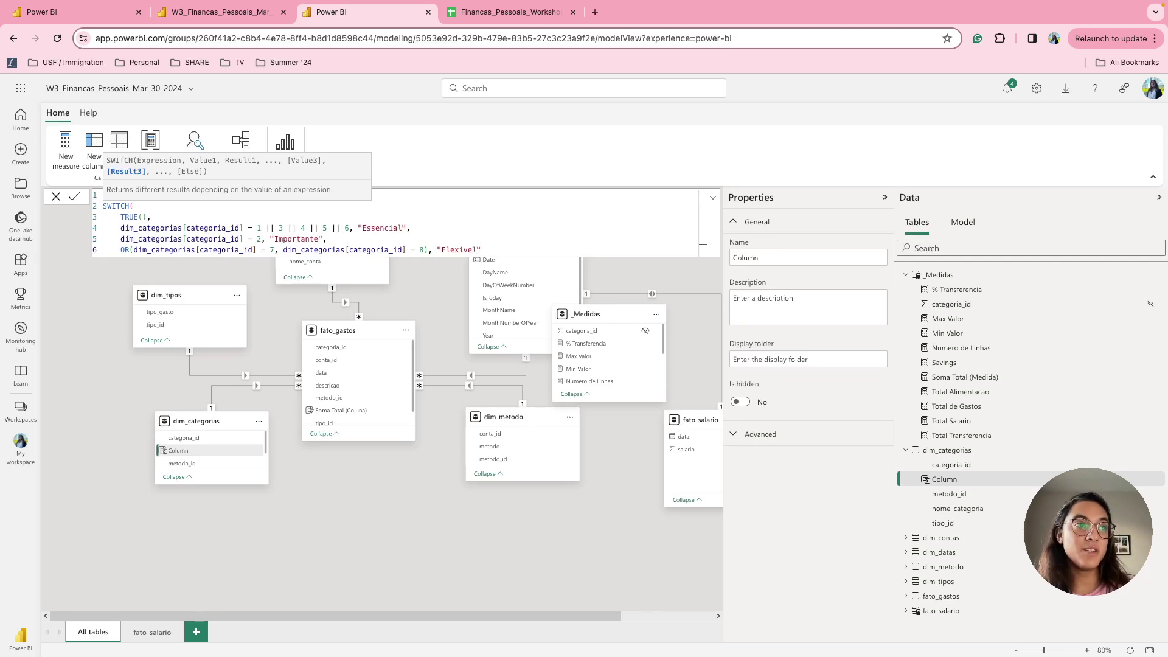
# Close the SWITCH function with a parenthesis on a new line, review the conditions and commit the Prioridade - Categoria column
pyautogui.hotkey('shift', 'Return')
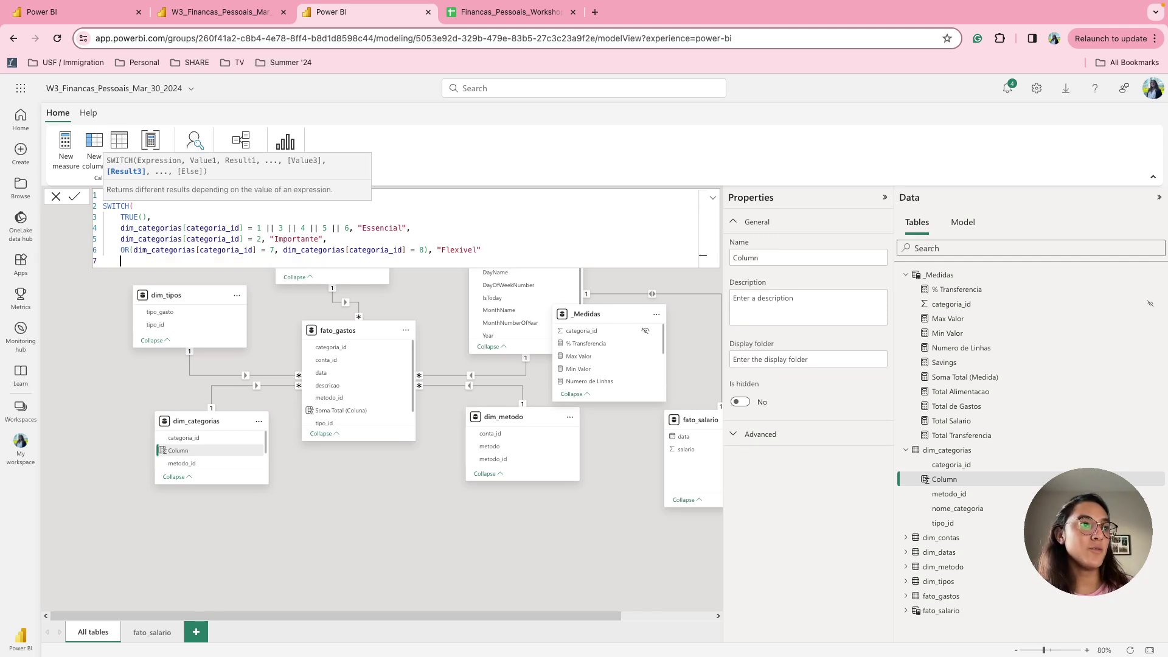
pyautogui.write(')')
pyautogui.click(380, 249)
pyautogui.click(217, 227)
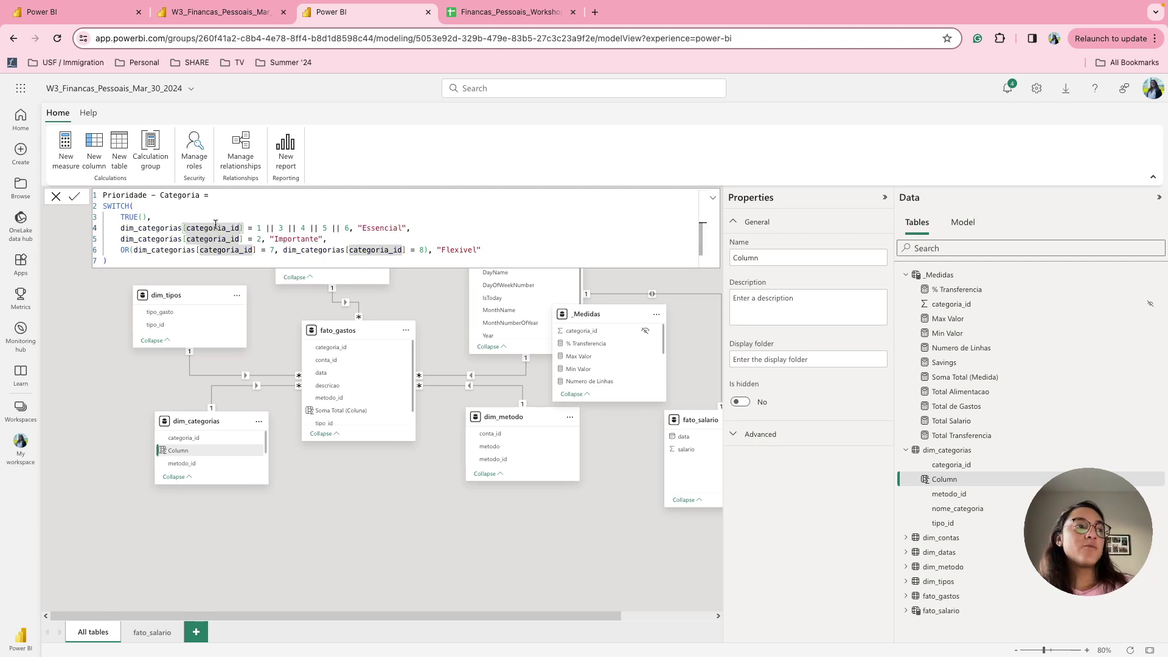
pyautogui.moveTo(178, 230); pyautogui.dragTo(261, 232)
pyautogui.click(244, 230)
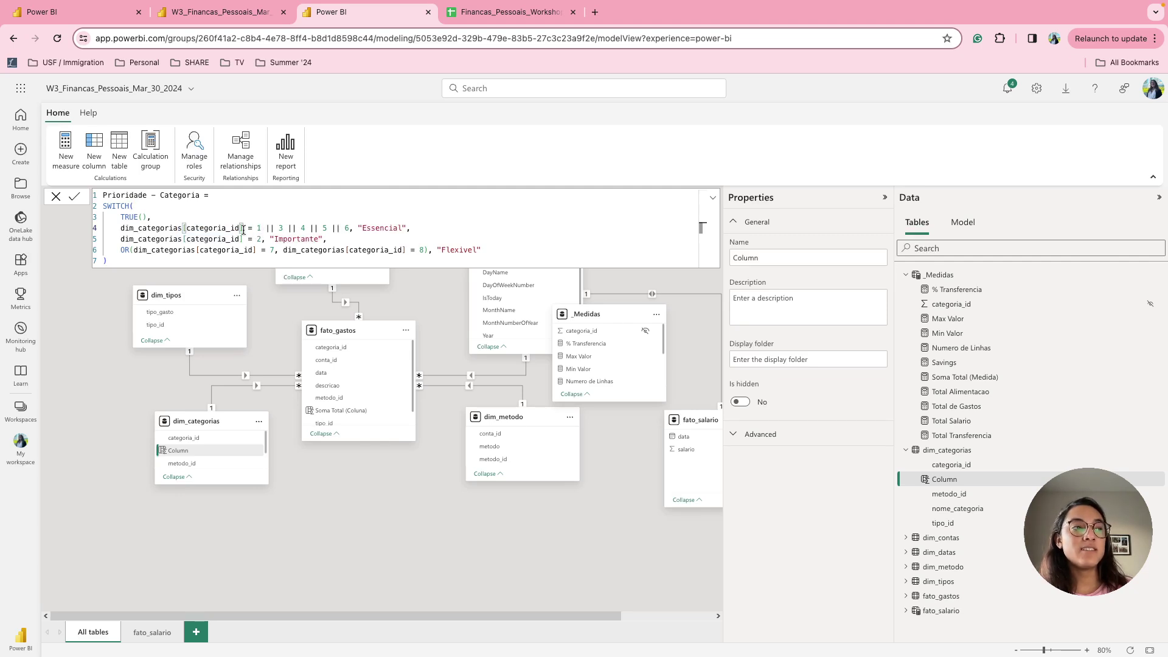
pyautogui.click(309, 239)
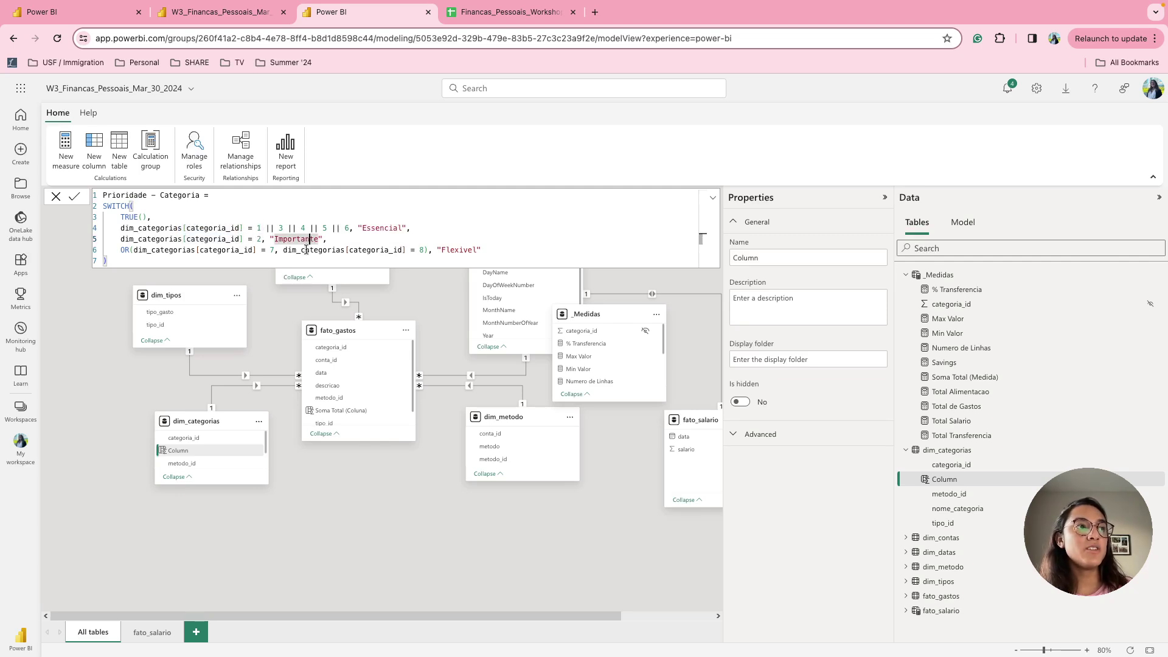
pyautogui.click(274, 259)
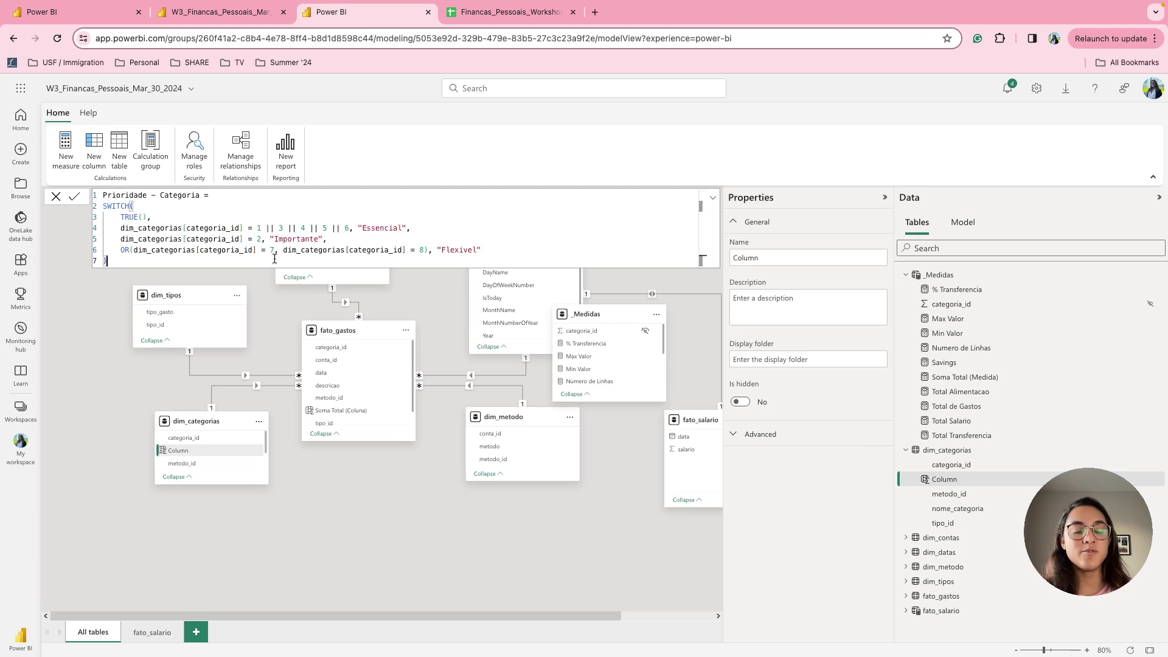
pyautogui.click(74, 196)
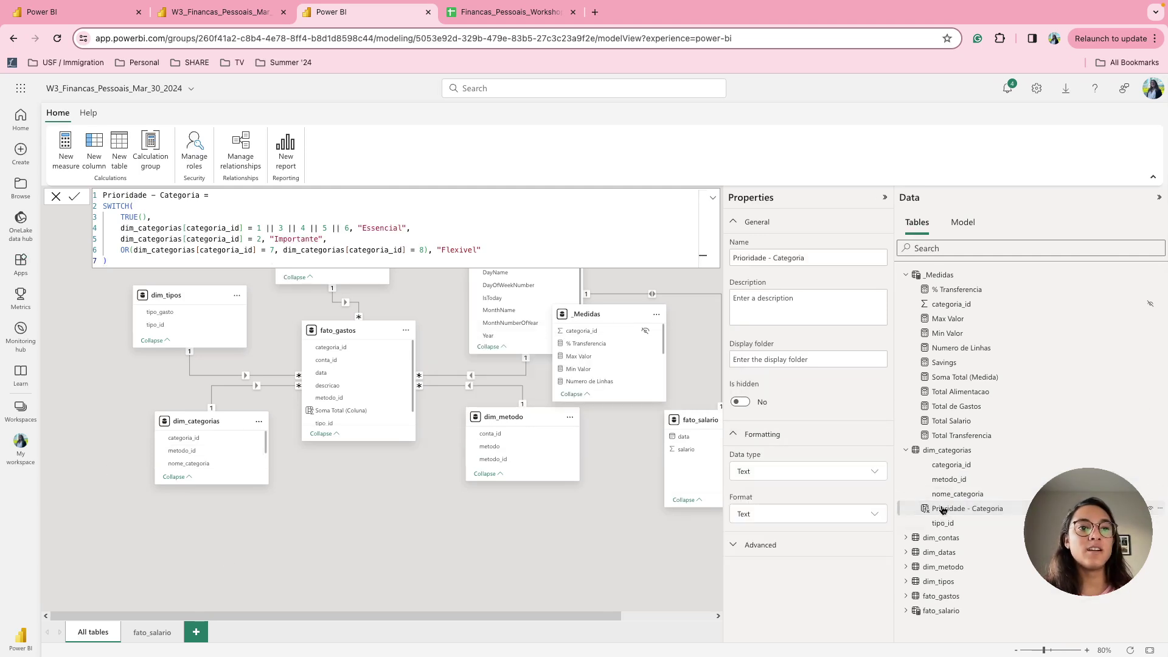
# Refresh Page 2 of the W3_Financas_Pessoais_Mar_30_2024 report, then add a table visual below the year slicer and enlarge it
pyautogui.click(230, 13)
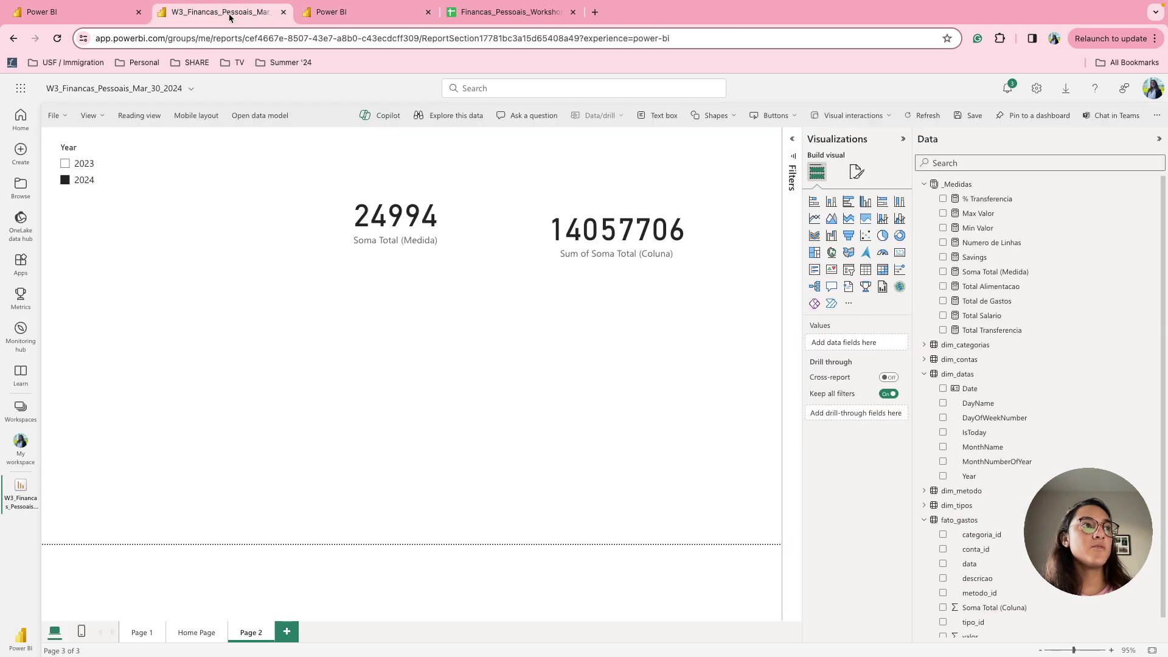
pyautogui.click(925, 117)
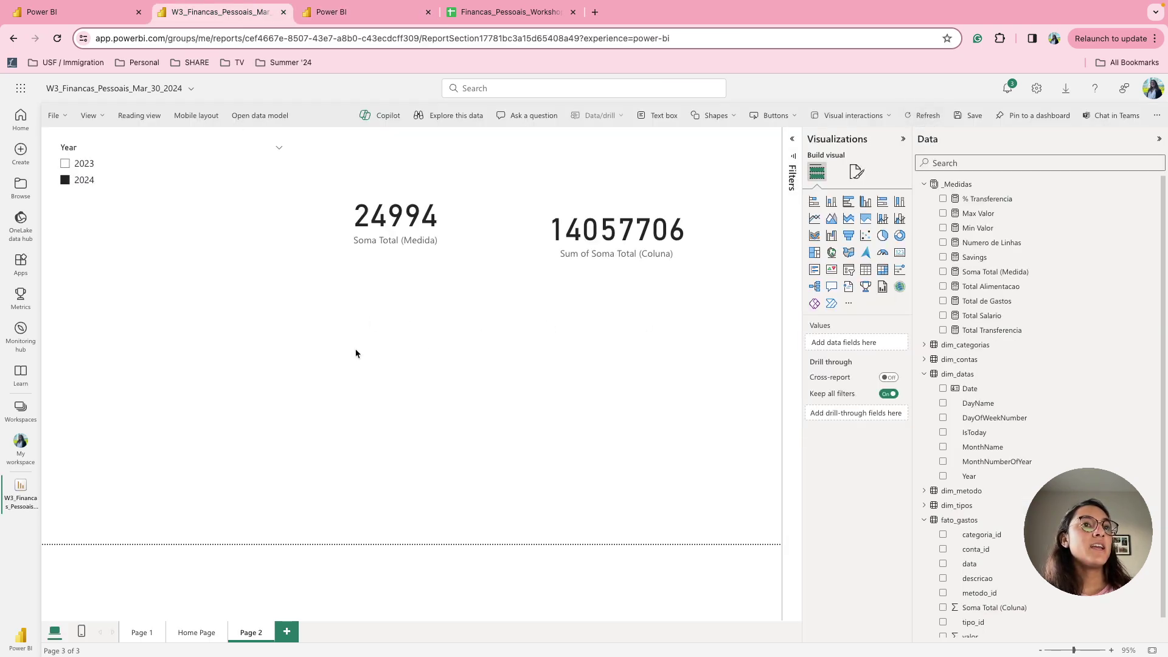
pyautogui.click(865, 270)
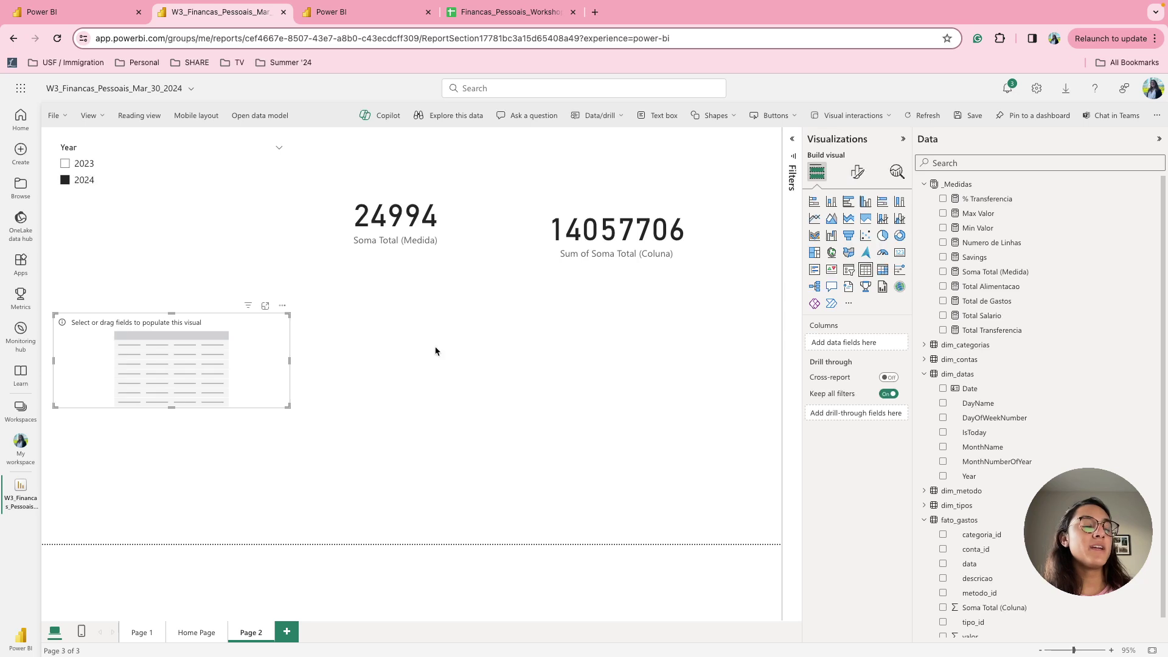
pyautogui.moveTo(288, 407); pyautogui.dragTo(400, 453)
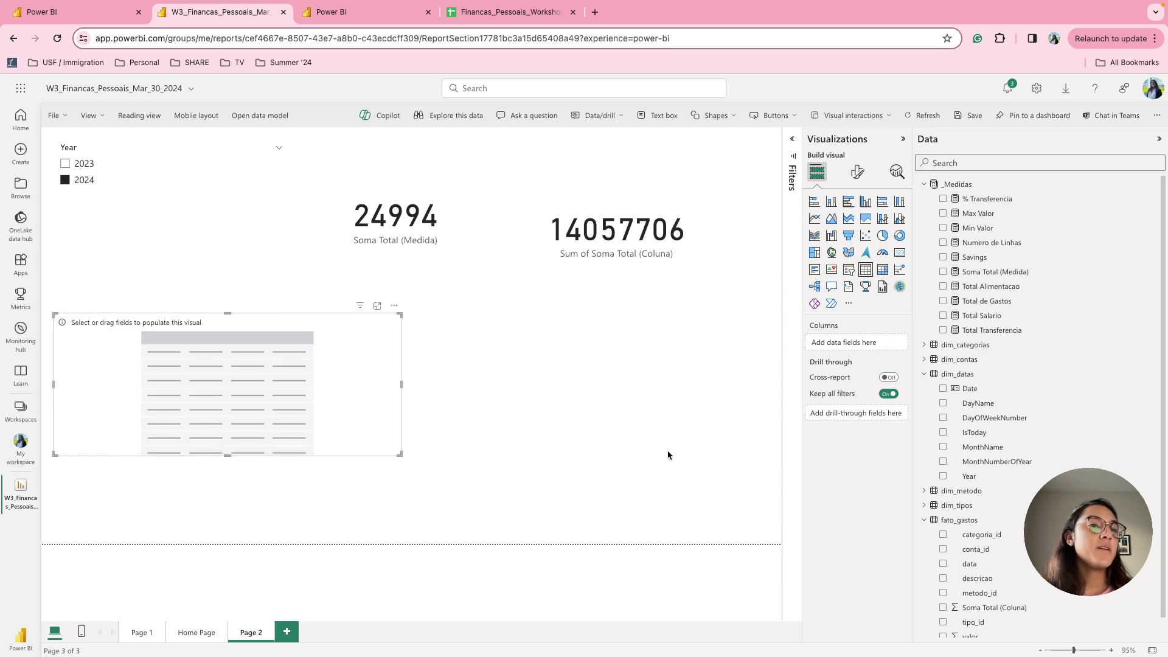
# Add categoria_id, nome_categoria and Prioridade - Categoria from dim_categorias as columns of the table visual
pyautogui.click(924, 373)
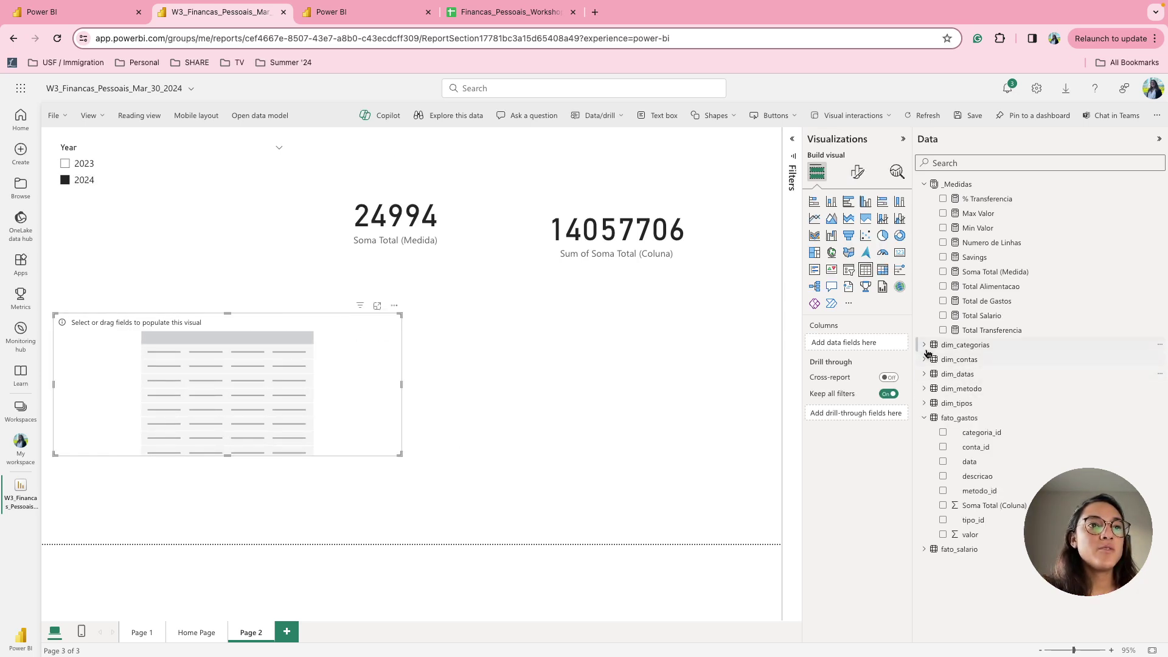
pyautogui.click(924, 345)
pyautogui.click(943, 359)
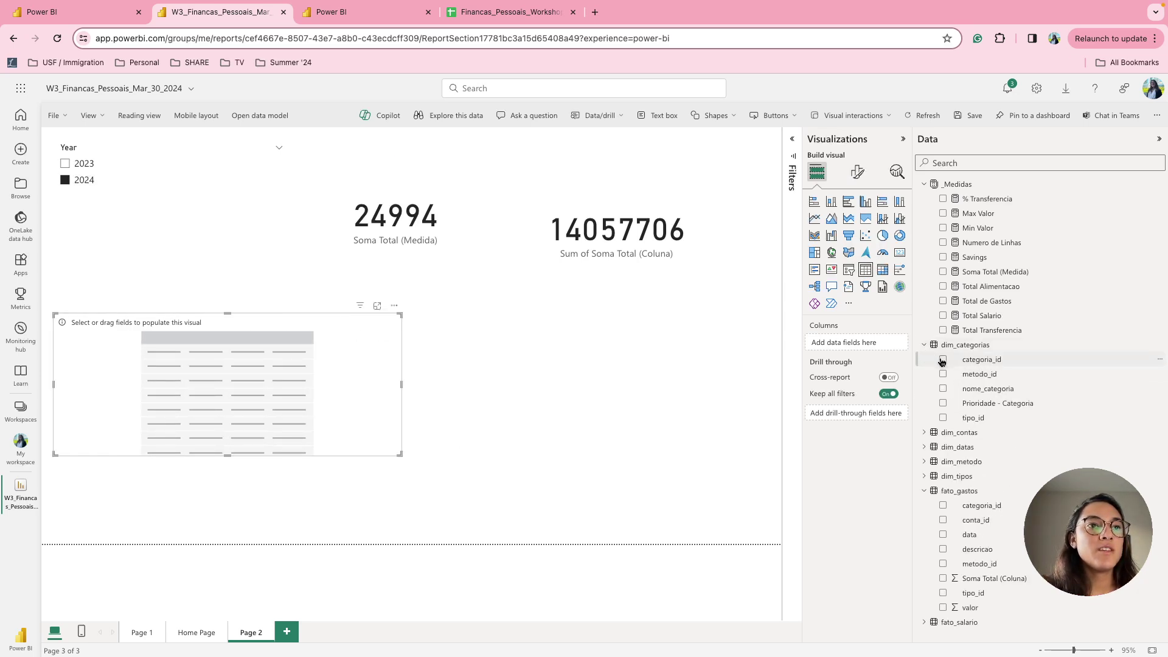
pyautogui.click(943, 389)
pyautogui.click(943, 403)
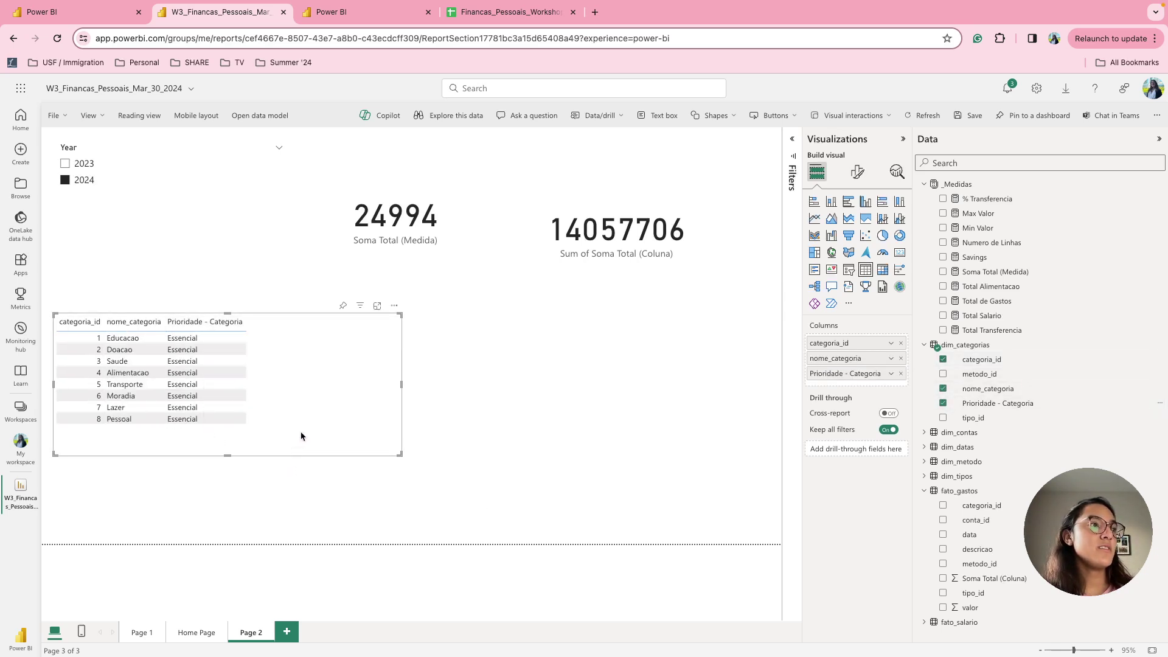
# Refresh the report and compare the table's Prioridade - Categoria values with the column's SWITCH formula in the data model
pyautogui.click(939, 118)
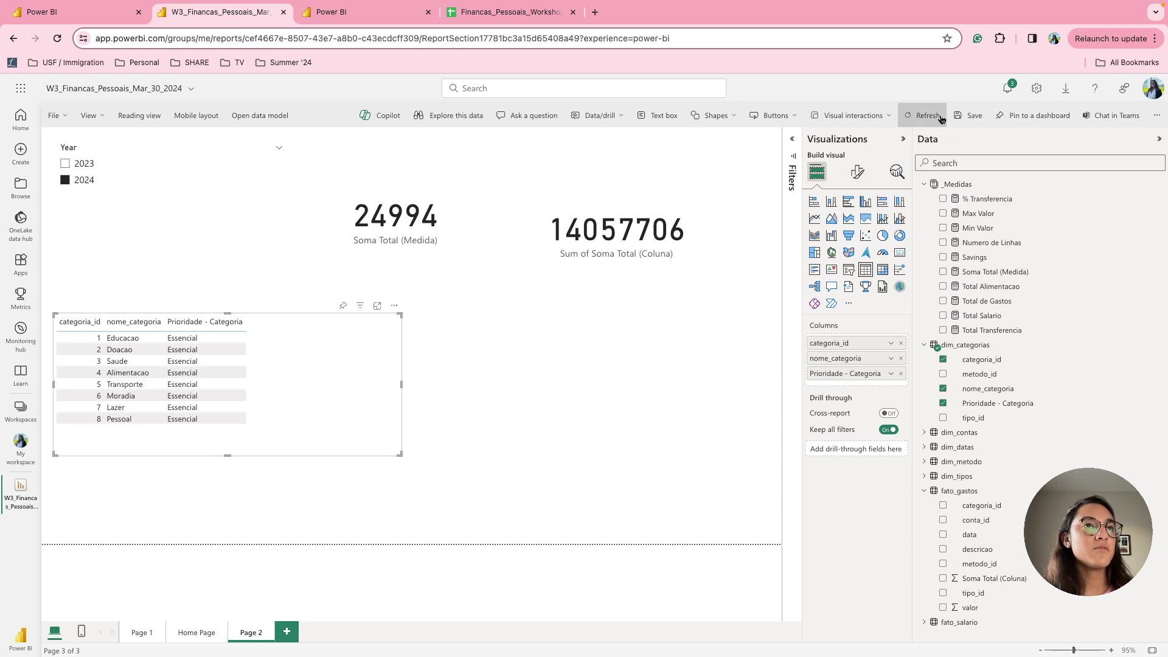
pyautogui.click(404, 13)
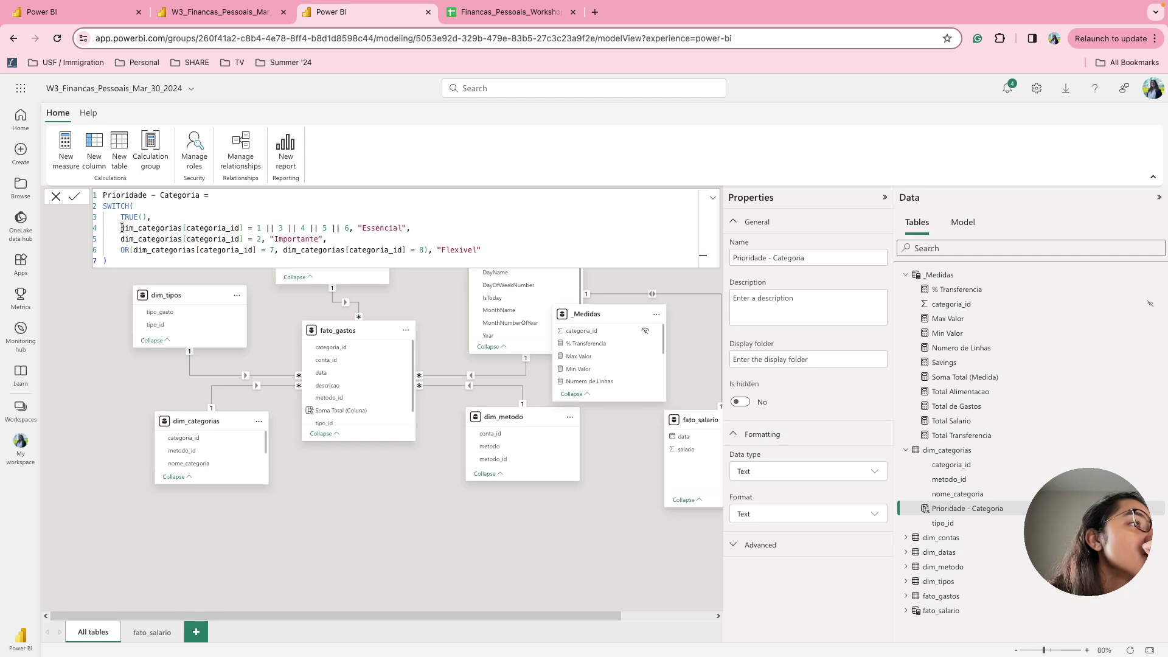
pyautogui.click(235, 13)
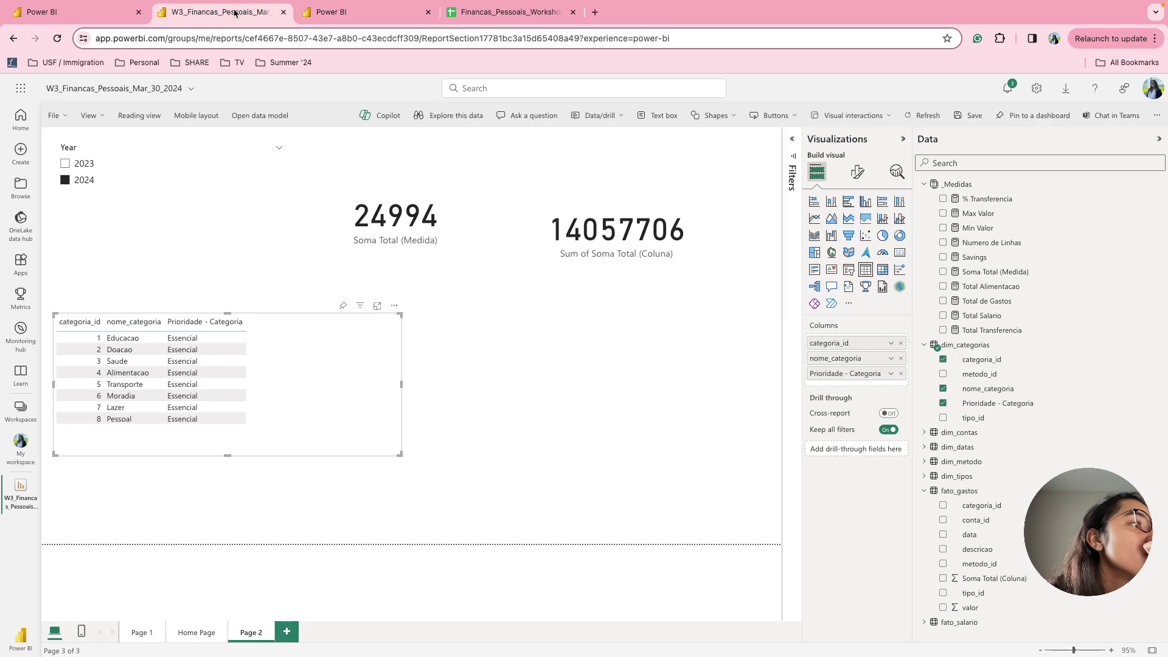
pyautogui.click(348, 12)
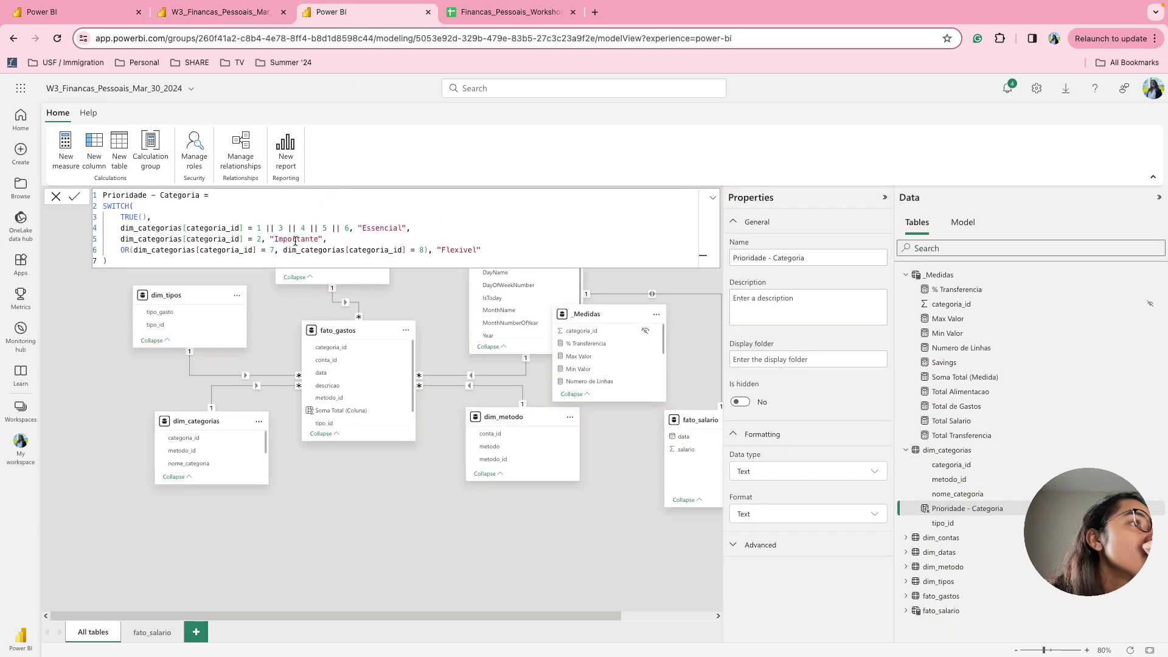
pyautogui.click(274, 228)
pyautogui.press('BackSpace')
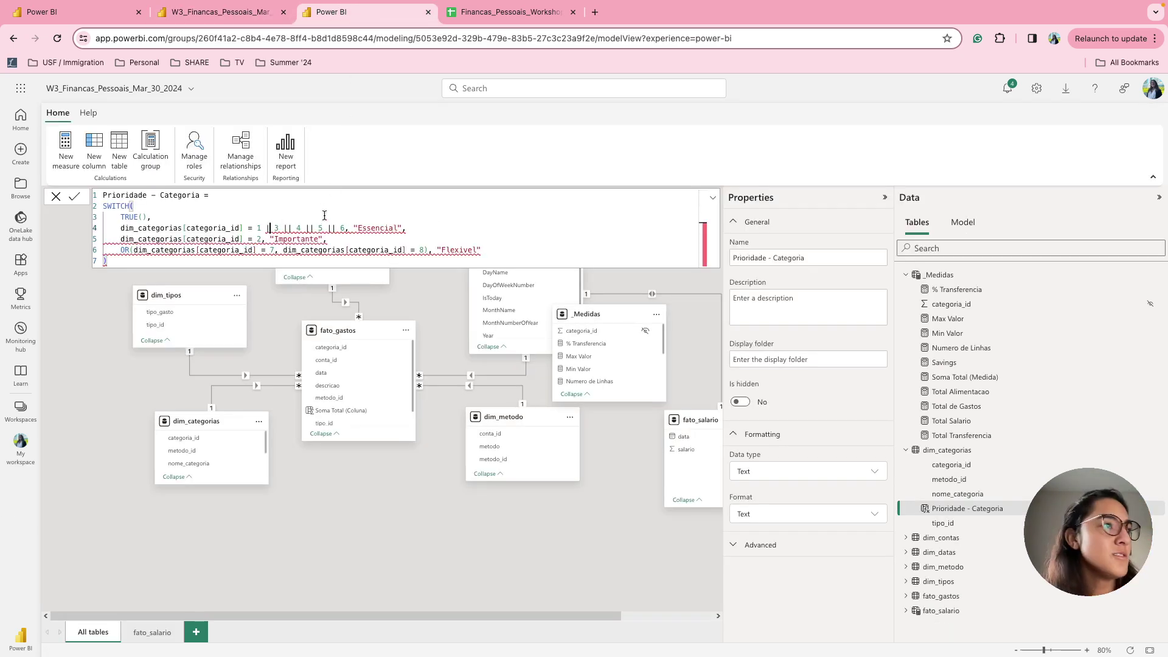
pyautogui.moveTo(294, 230)
pyautogui.write('|')
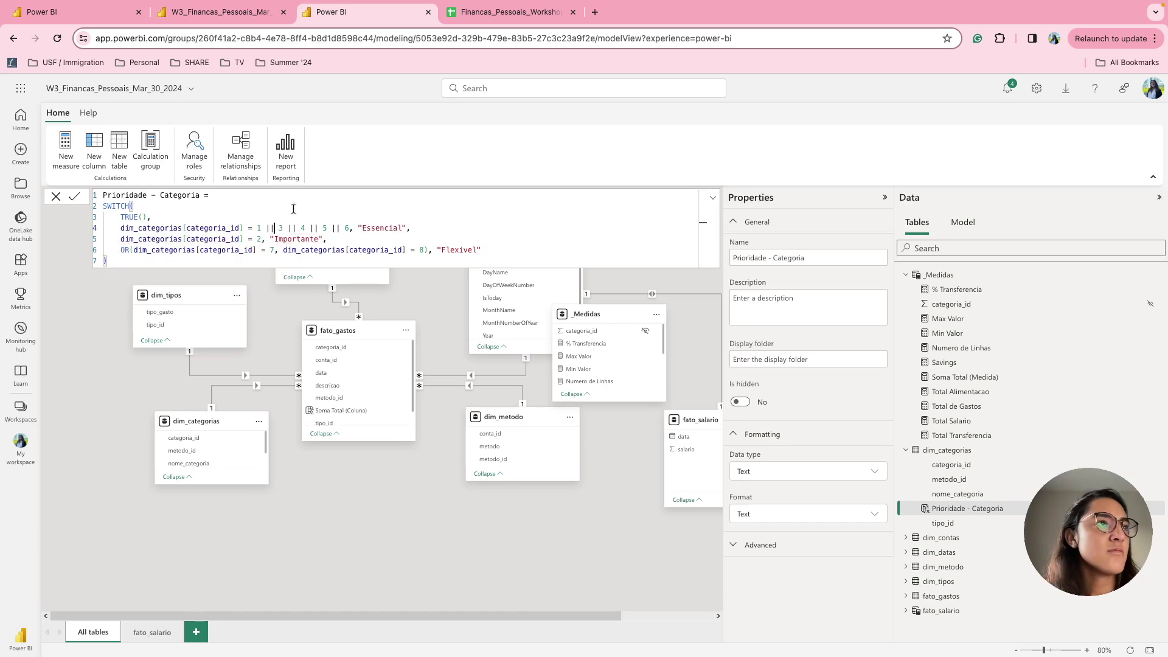
# Switch to Safari, take the Medidas VS Colunas Calculadas slides window out of full screen and move it off the desktop
pyautogui.hotkey('ctrl', 'Up')
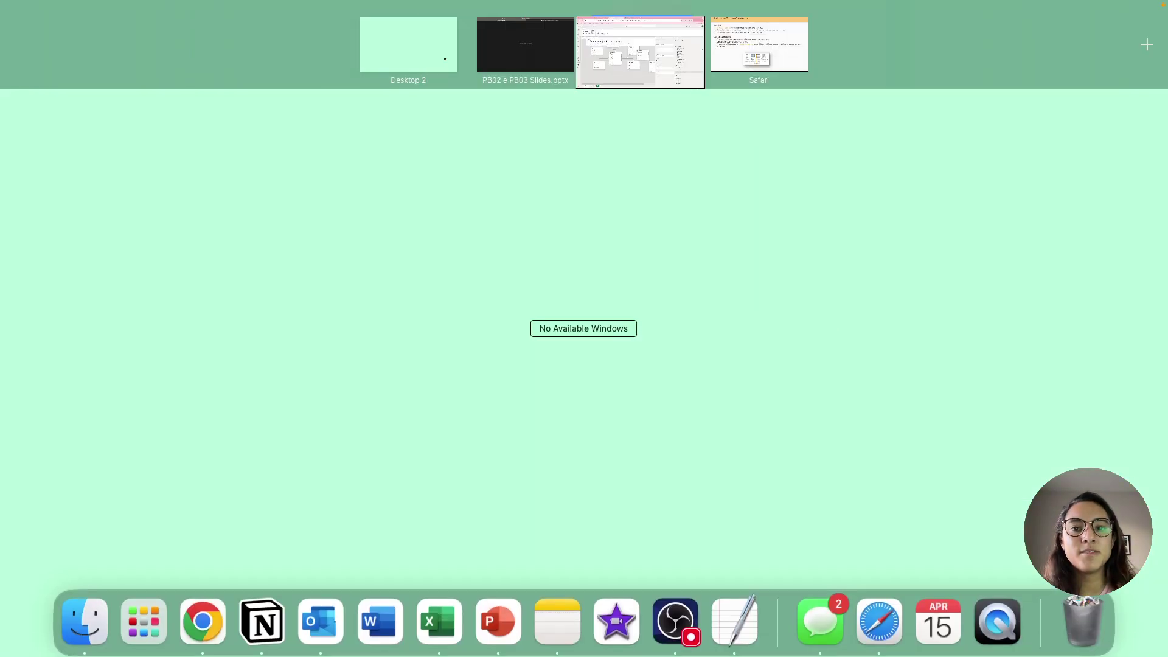
pyautogui.hotkey('ctrl', 'Up')
pyautogui.hotkey('ctrl', 'Up')
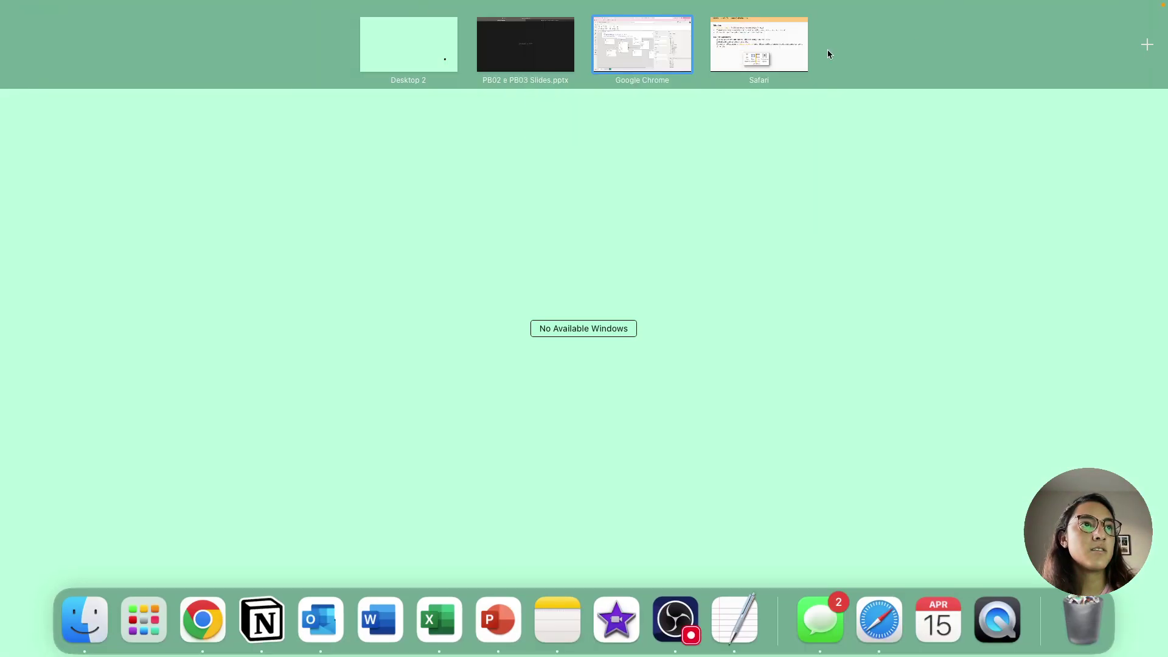
pyautogui.click(753, 54)
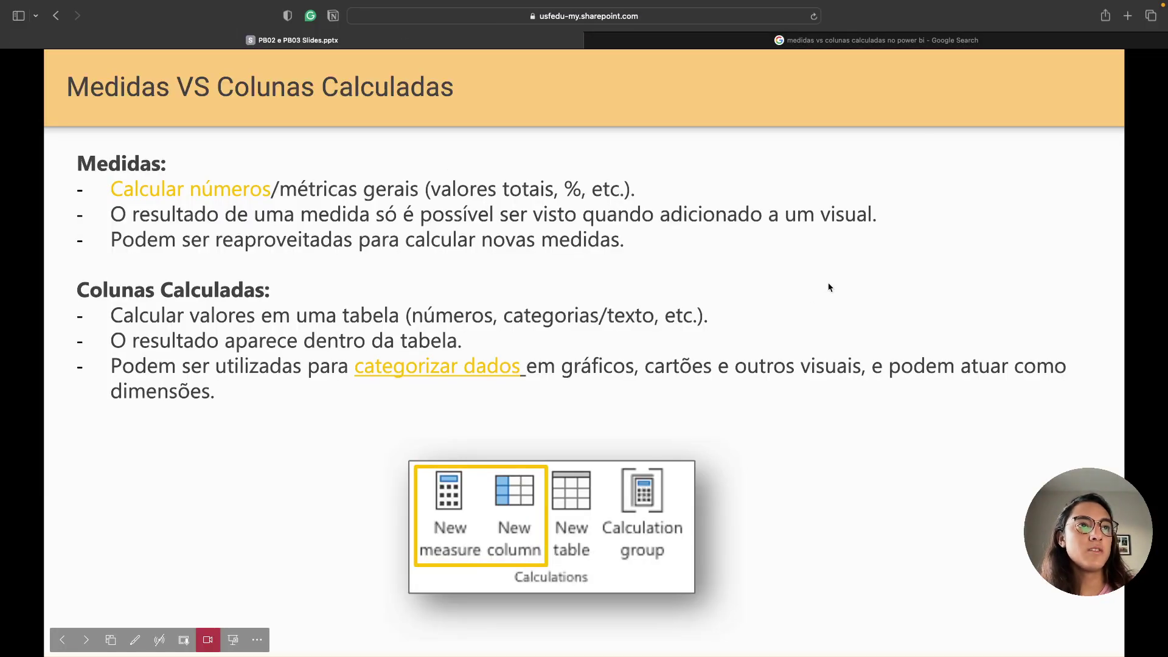
pyautogui.moveTo(964, 59)
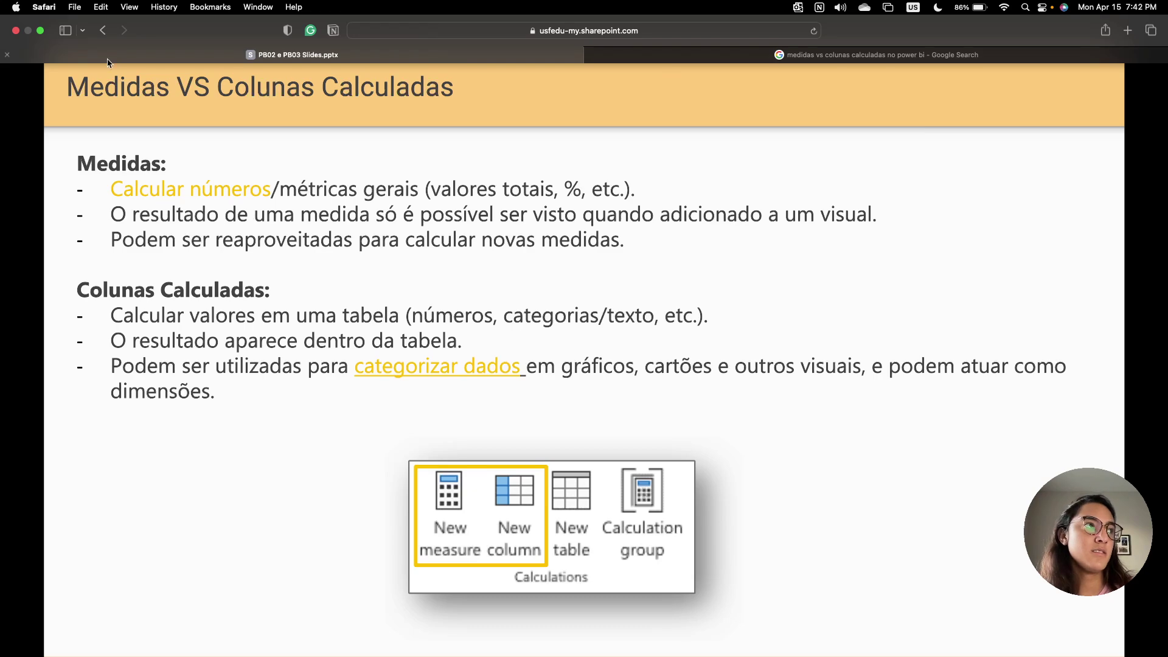
pyautogui.hotkey('ctrl', 'Left')
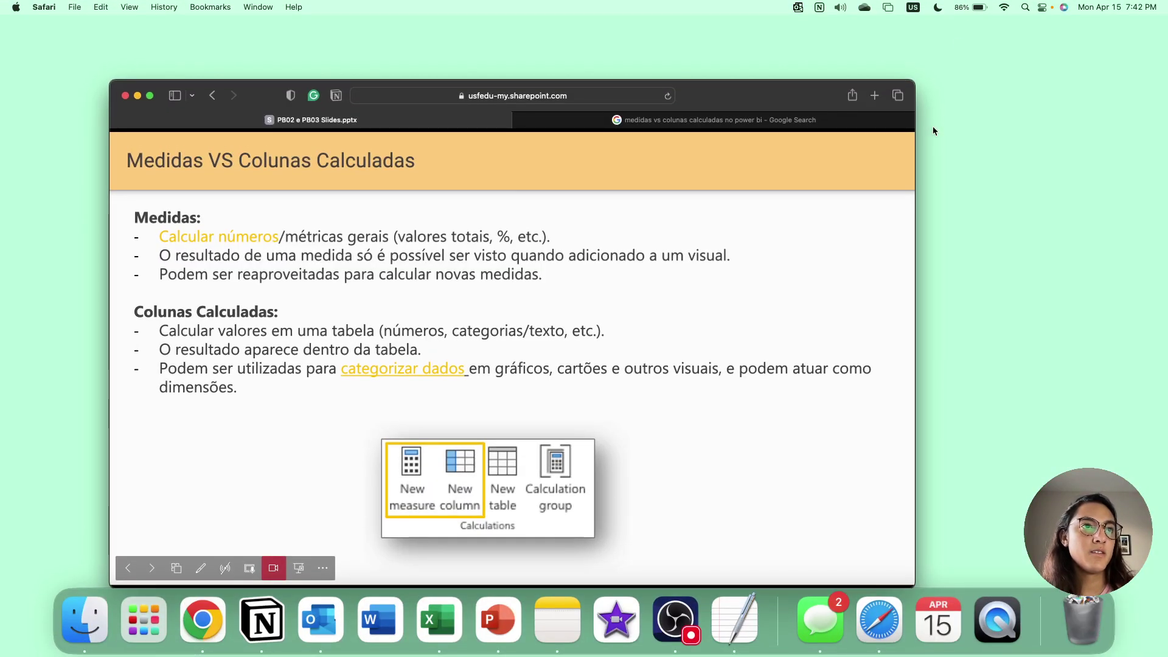
pyautogui.moveTo(814, 101); pyautogui.dragTo(1167, 82)
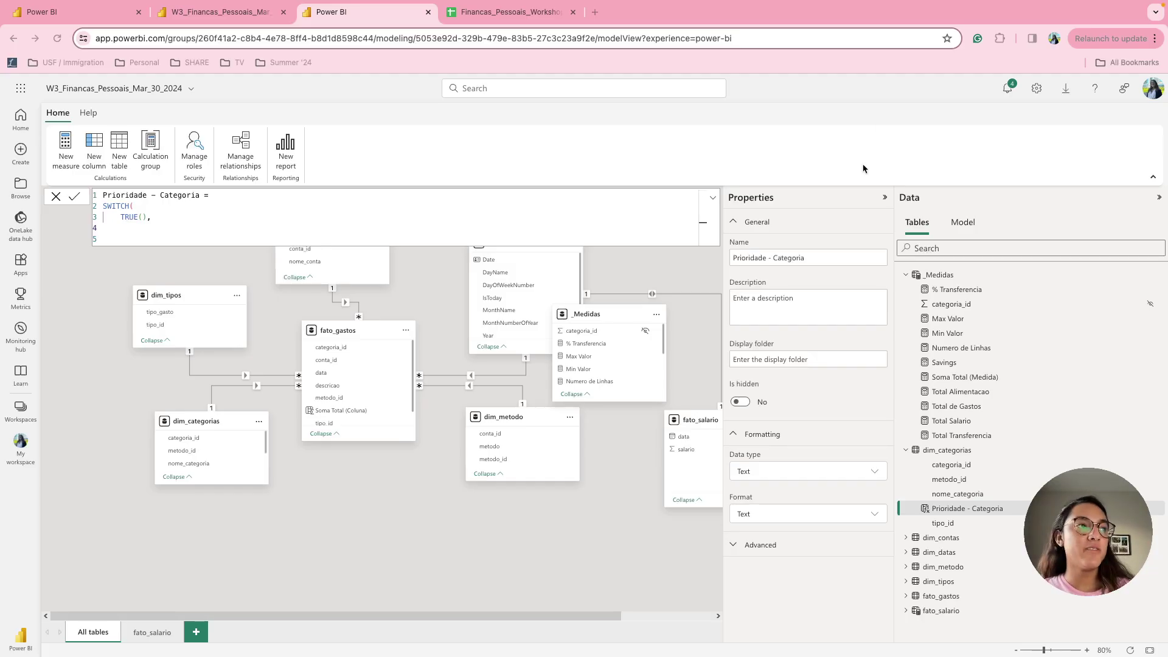
# Begin the first SWITCH condition again with dim_categorias[categoria_id] = 1 followed by the || operator
pyautogui.click(139, 230)
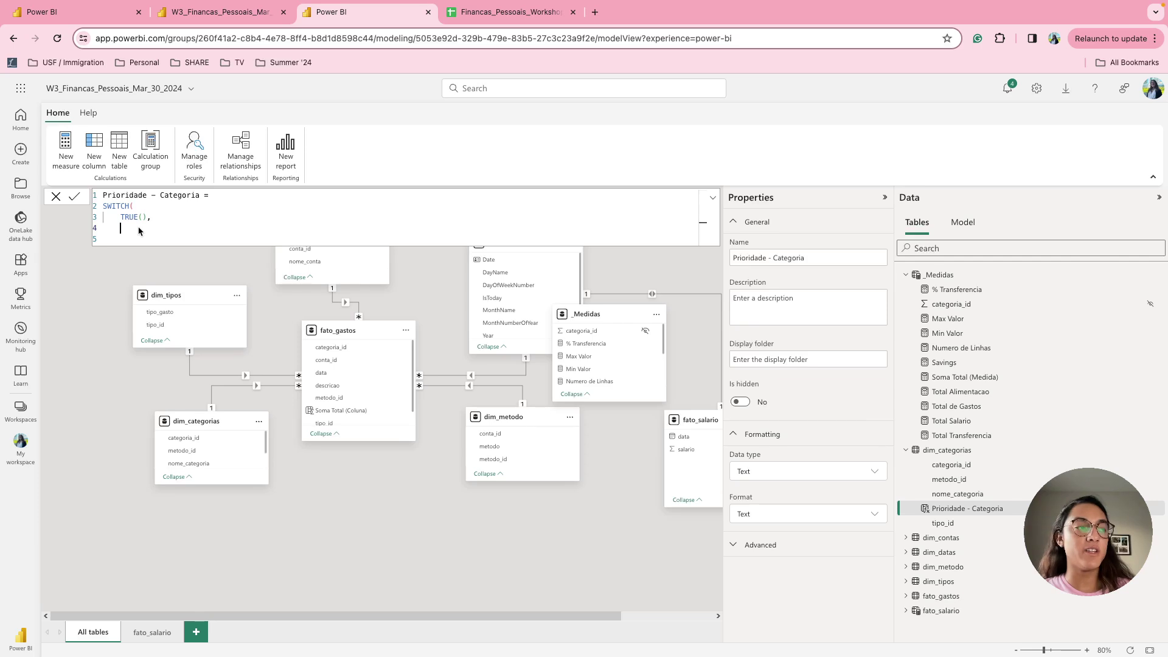
pyautogui.write('categori')
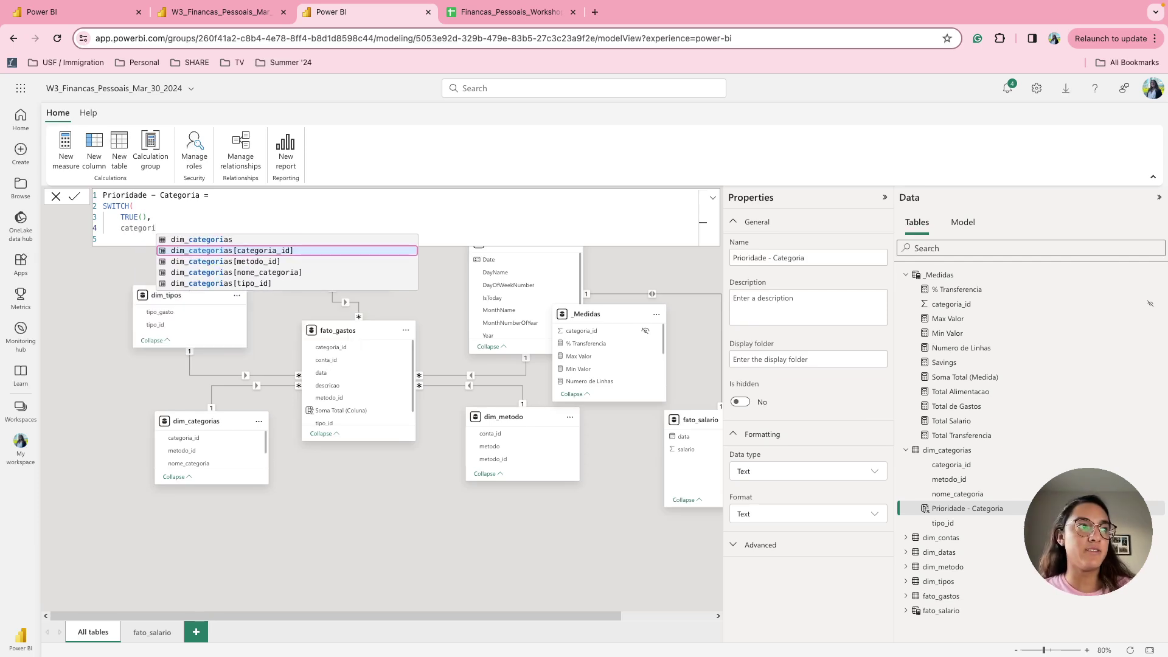
pyautogui.press('Tab')
pyautogui.write('= 1')
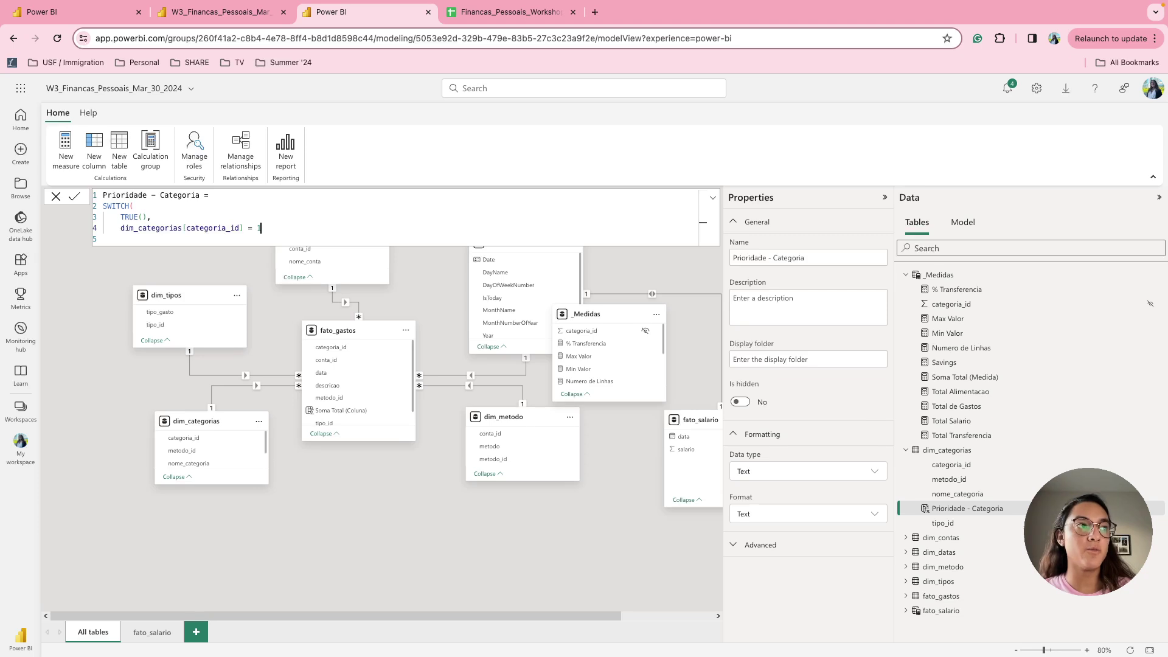
pyautogui.write(' ||')
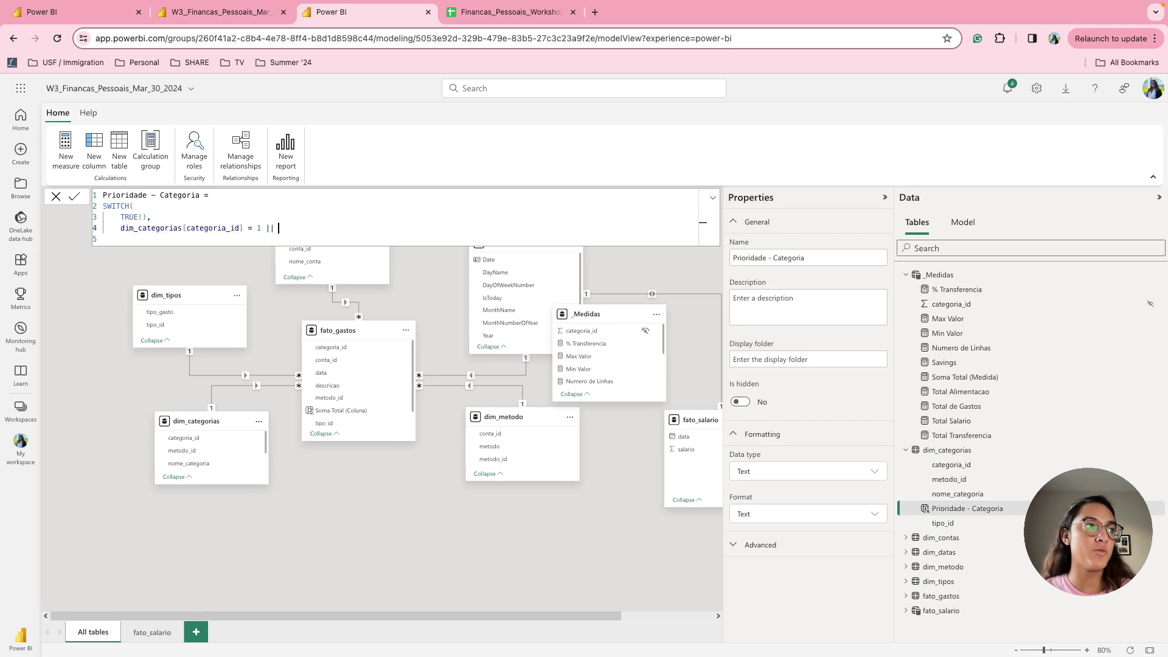
# Extend the condition by repeating dim_categorias[categoria_id] = for values 3, 4, 5 and 6, joined with || and ending with a comma
pyautogui.moveTo(121, 228); pyautogui.dragTo(256, 227)
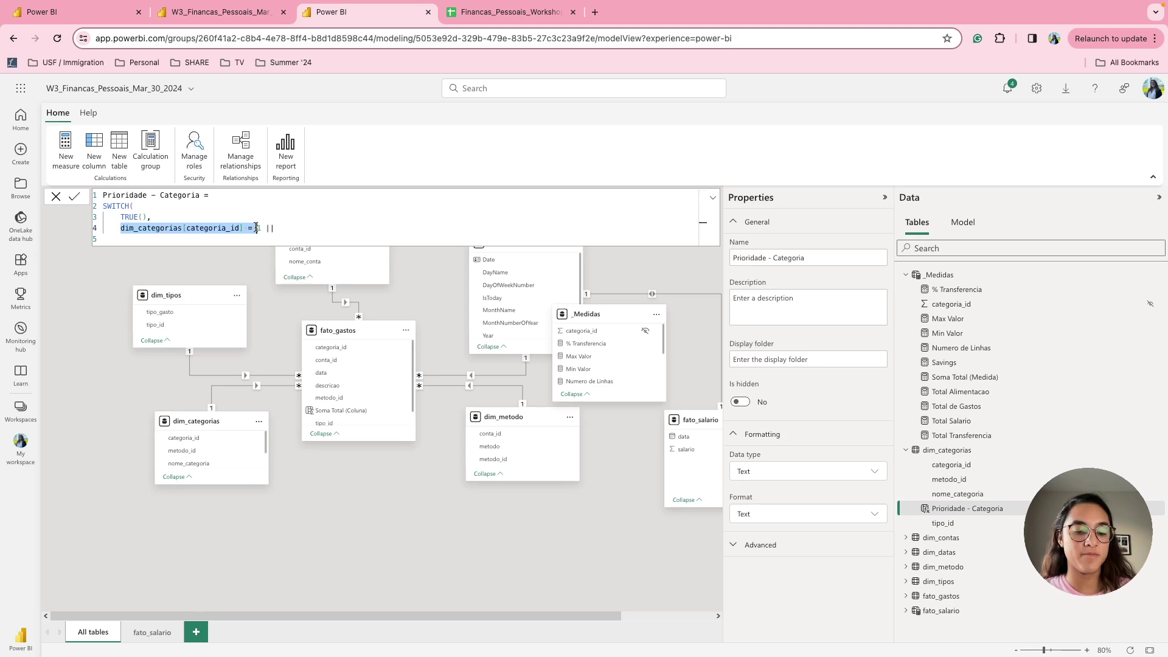
pyautogui.hotkey('ctrl', 'c')
pyautogui.click(299, 228)
pyautogui.hotkey('ctrl', 'v')
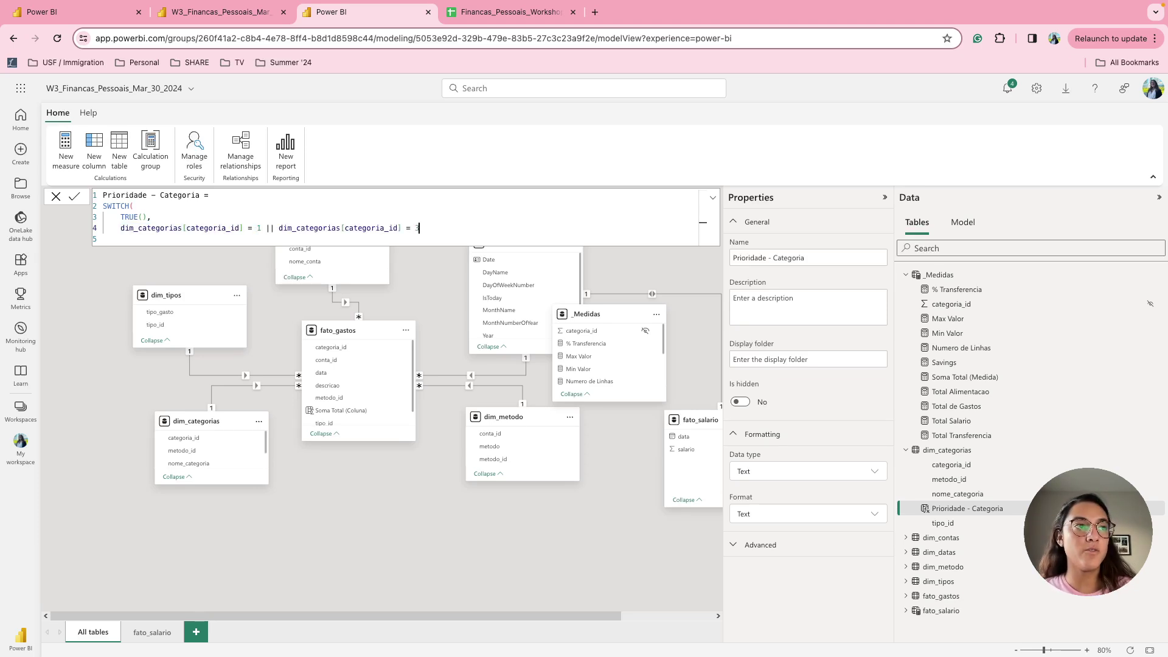
pyautogui.write('|')
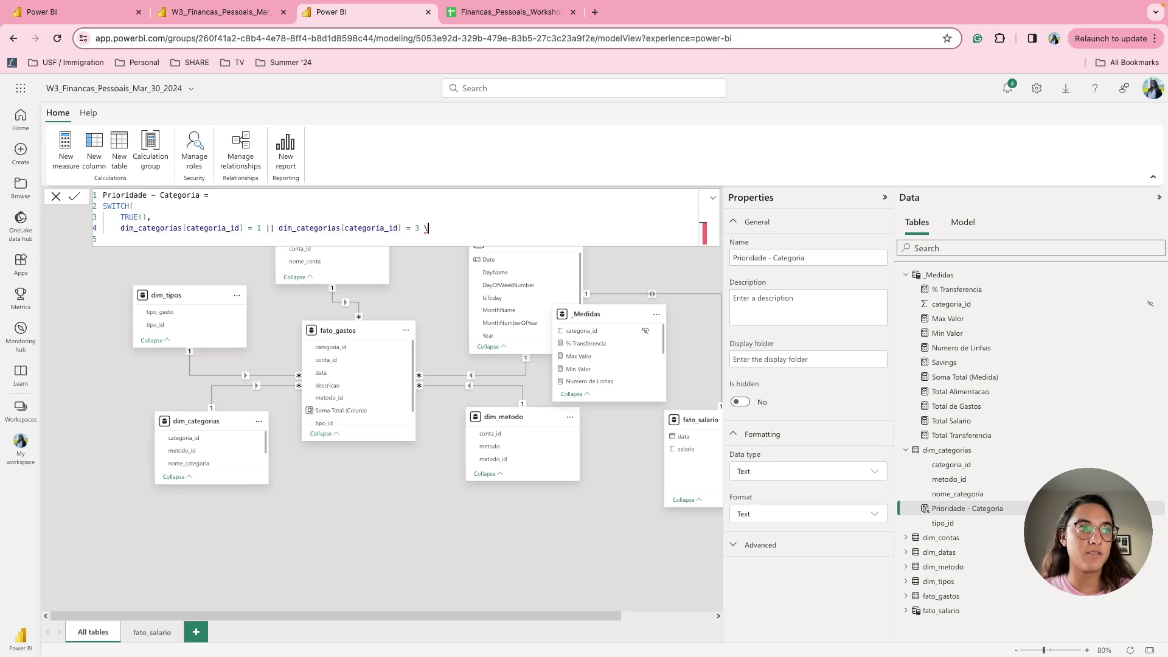
pyautogui.write('| dim_categorias[categoria_id] = 4')
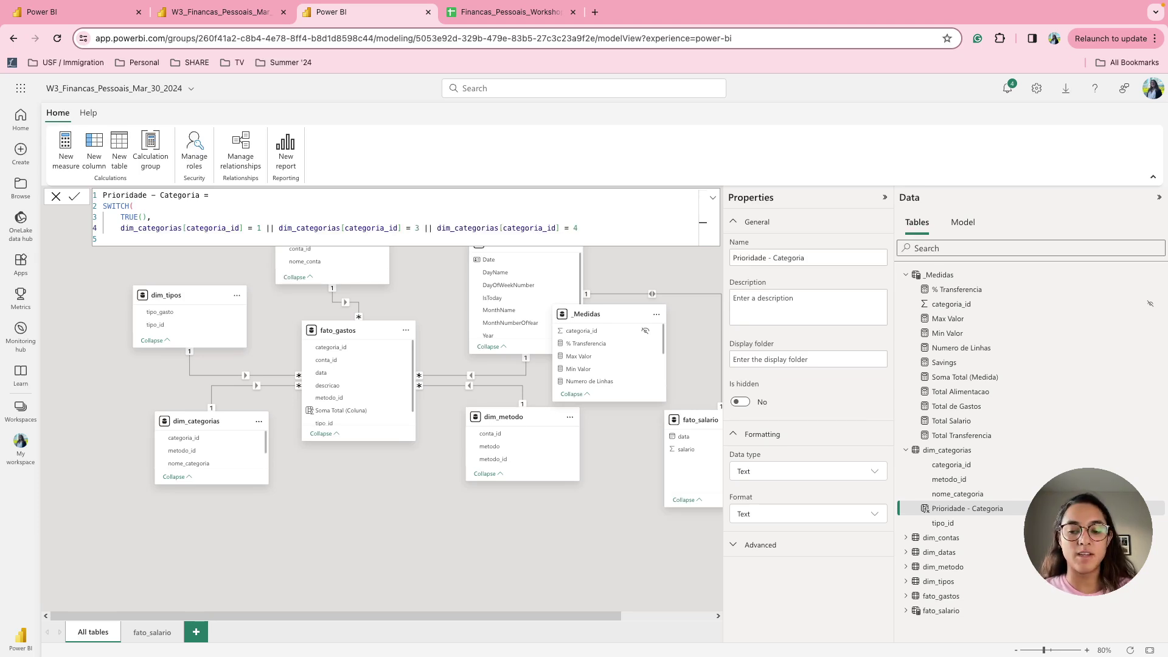
pyautogui.write(' || dim_categorias[categoria_id] = ')
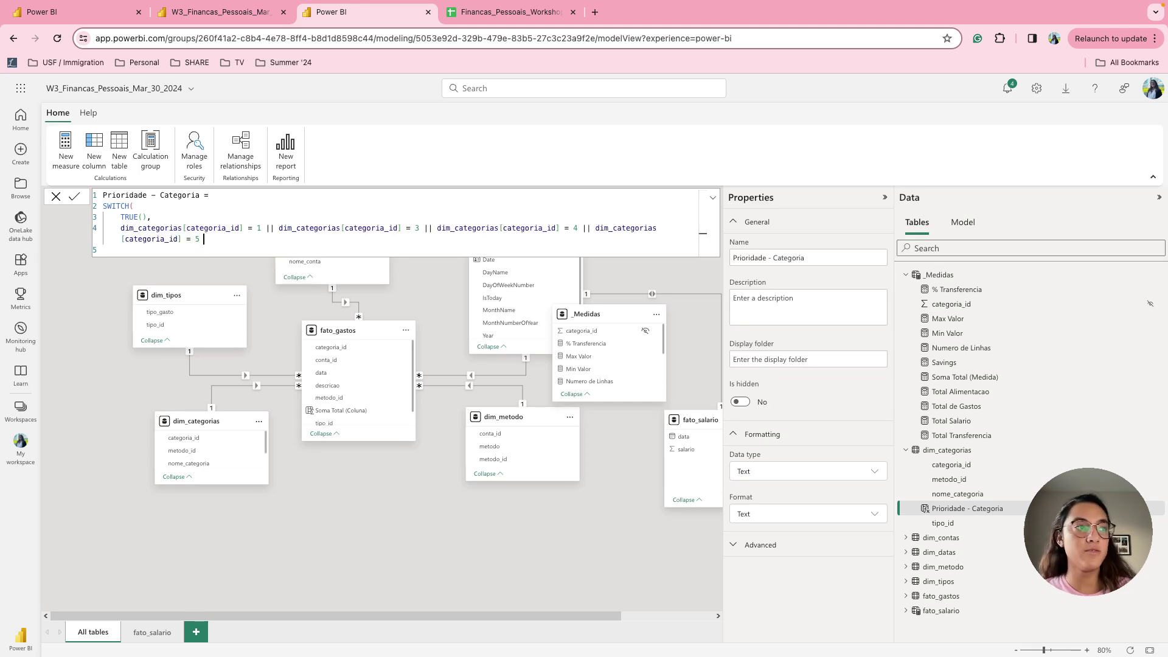
pyautogui.write('5 || dim_categorias[categoria_id] = 6,')
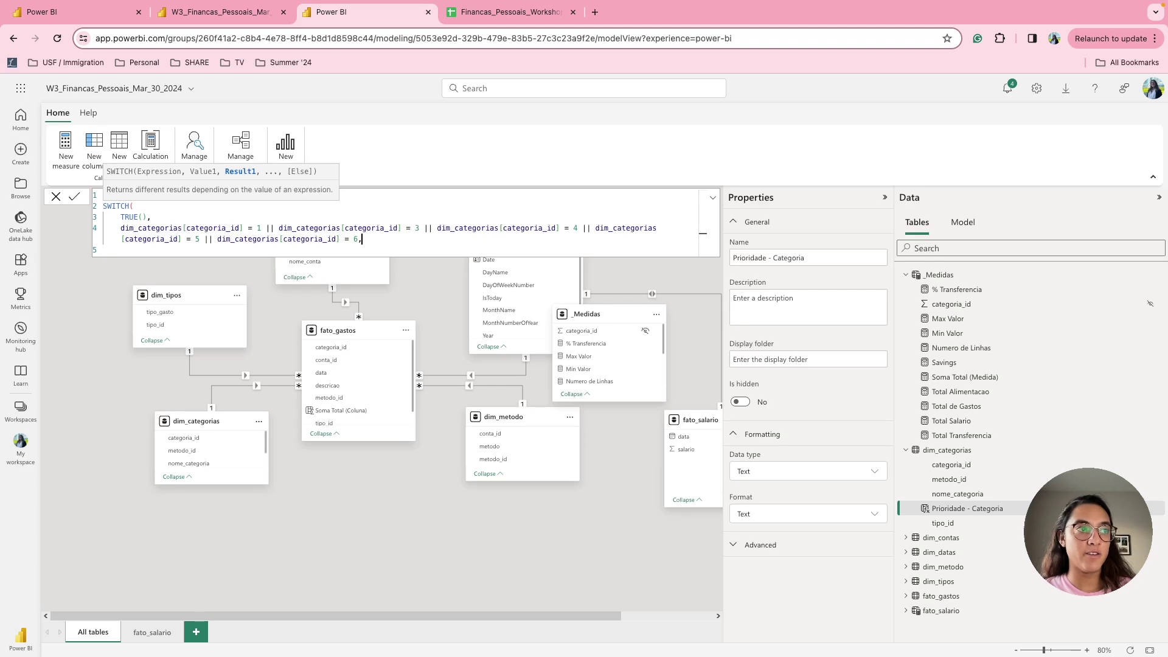
# Give the first SWITCH condition the result "Essencial", start a new line, and check the matching categories in the categorias sheet of Financas_Pessoais_Workshop_3
pyautogui.write(' "Essencial",')
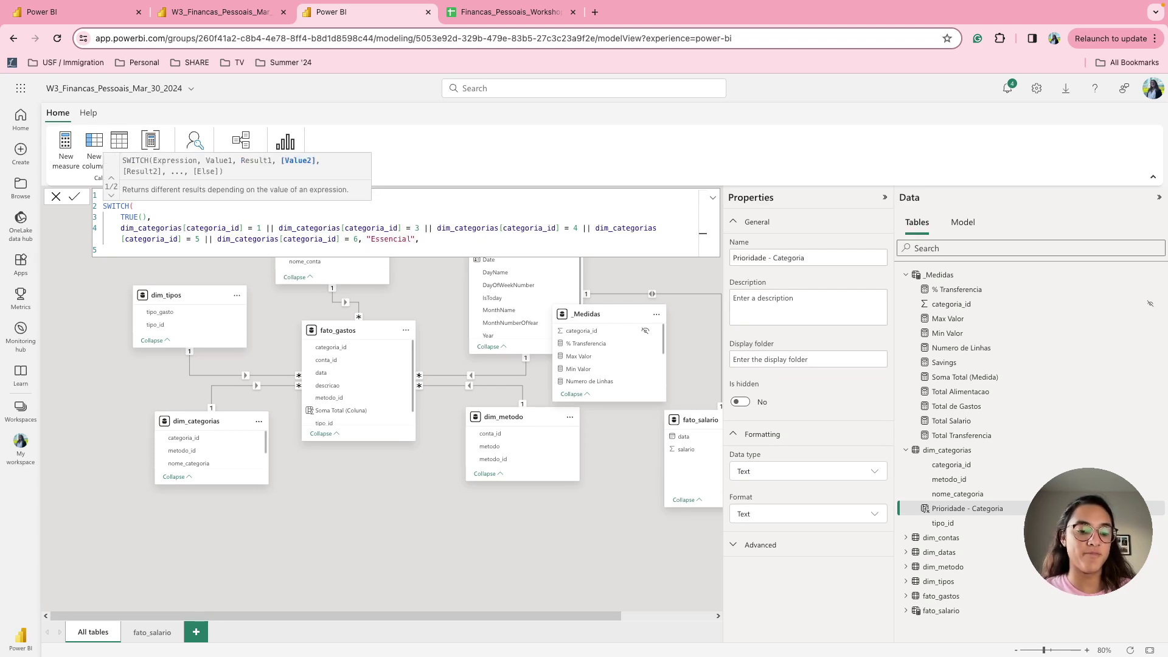
pyautogui.press('Return')
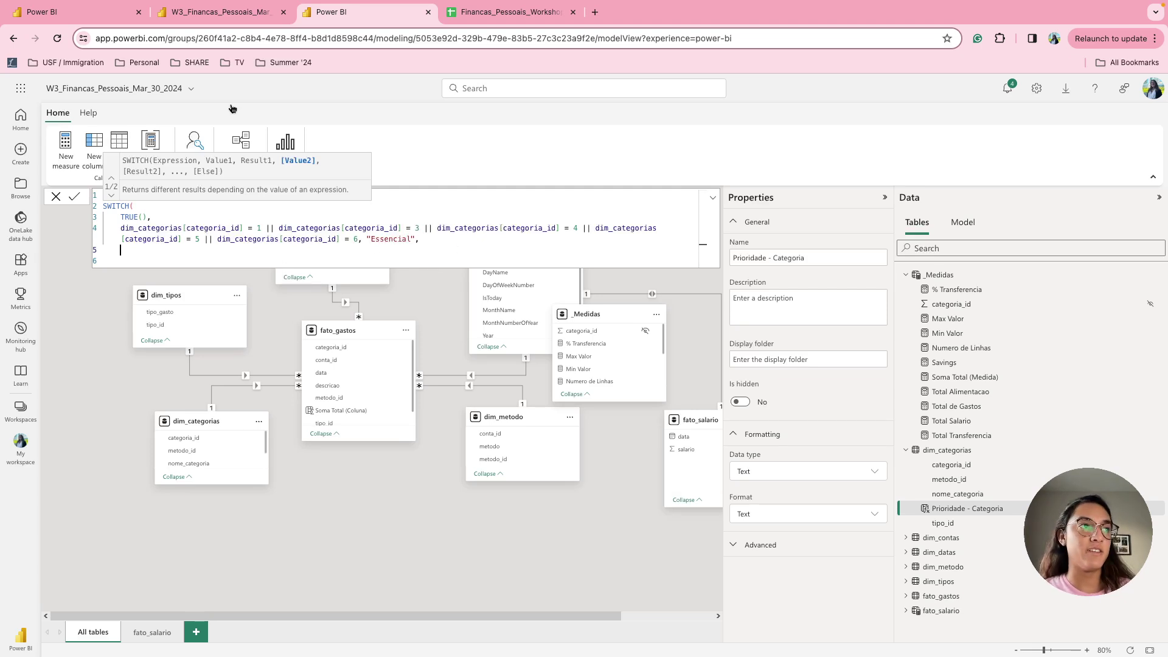
pyautogui.click(501, 20)
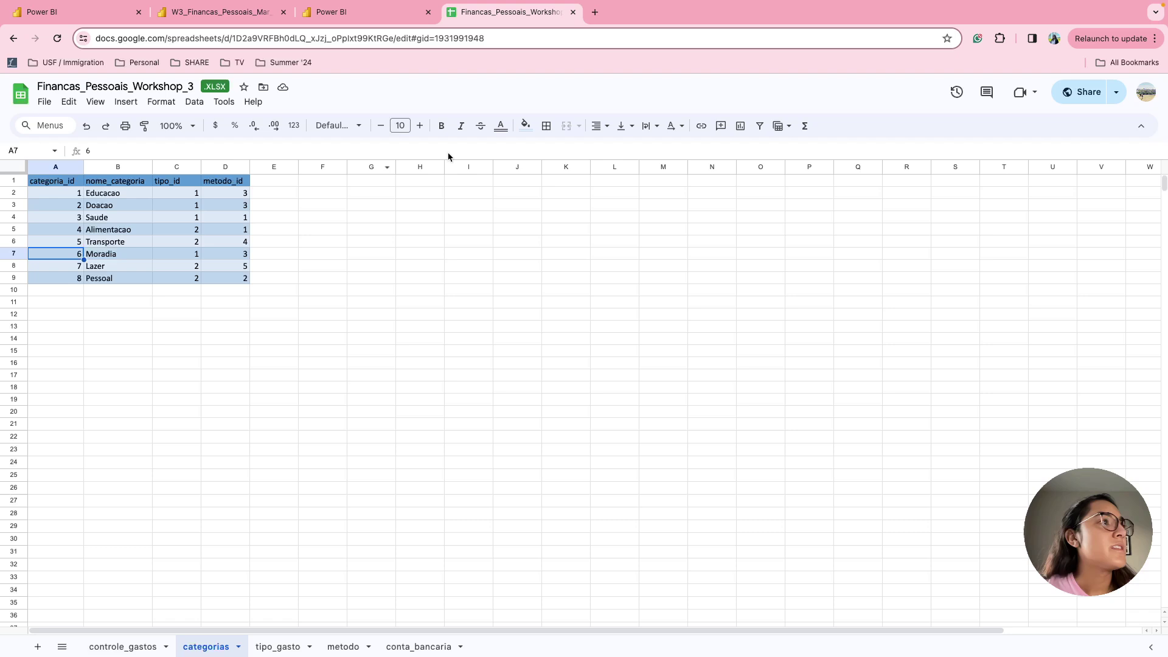
pyautogui.click(124, 192)
pyautogui.click(123, 220)
pyautogui.click(125, 233)
pyautogui.click(126, 242)
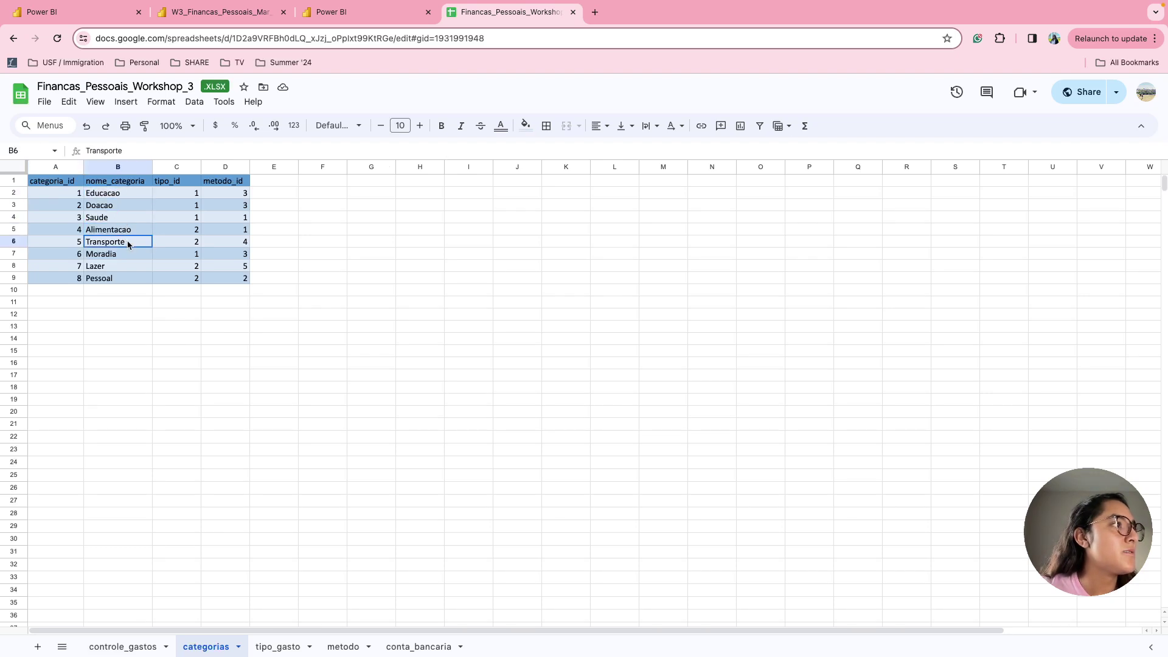
pyautogui.click(303, 19)
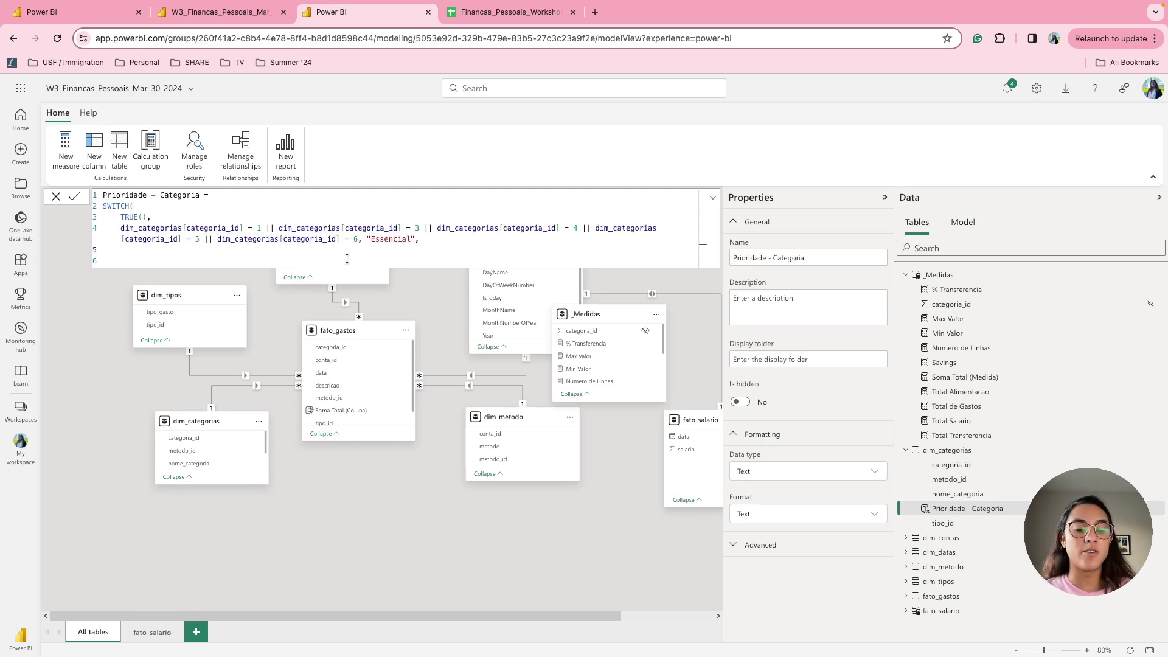
# Add the condition dim_categorias[categoria_id] = 2 with the result "Importante", checking the Doacao row in the spreadsheet, and start another line
pyautogui.hotkey('ctrl', 'v')
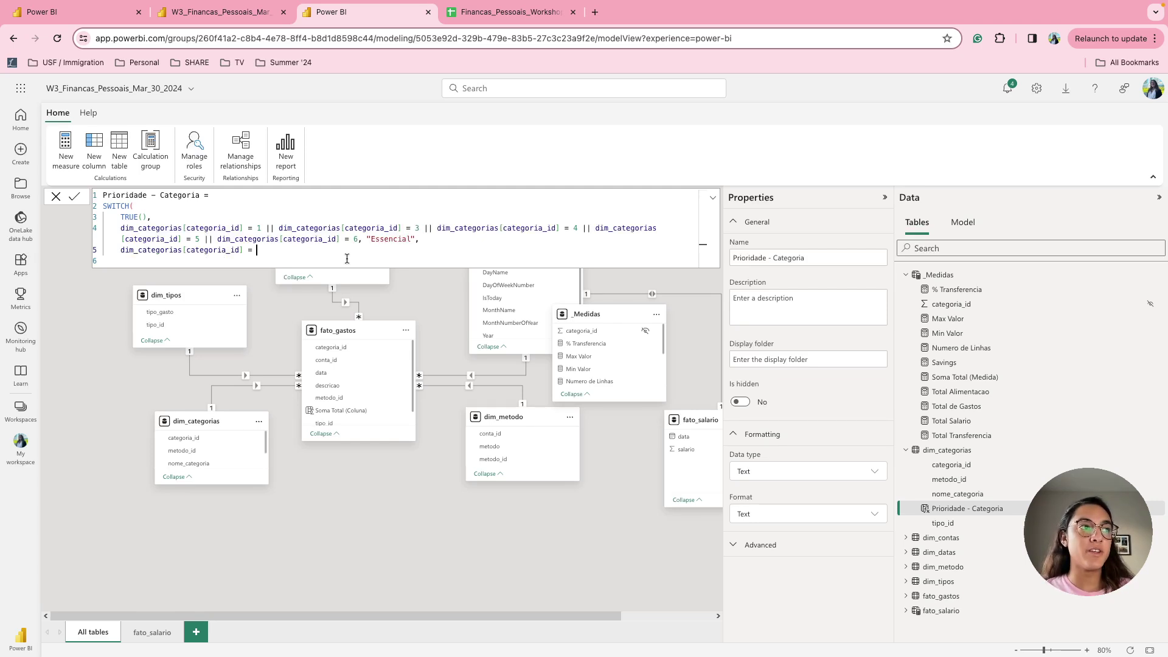
pyautogui.click(471, 13)
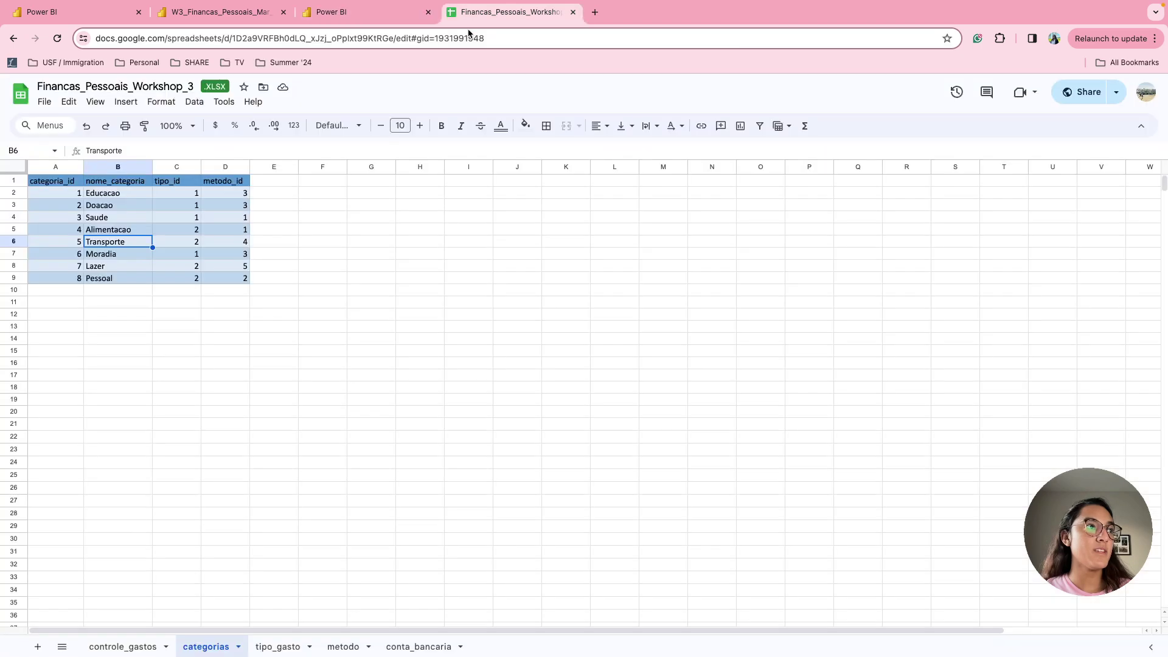
pyautogui.click(140, 205)
pyautogui.click(358, 14)
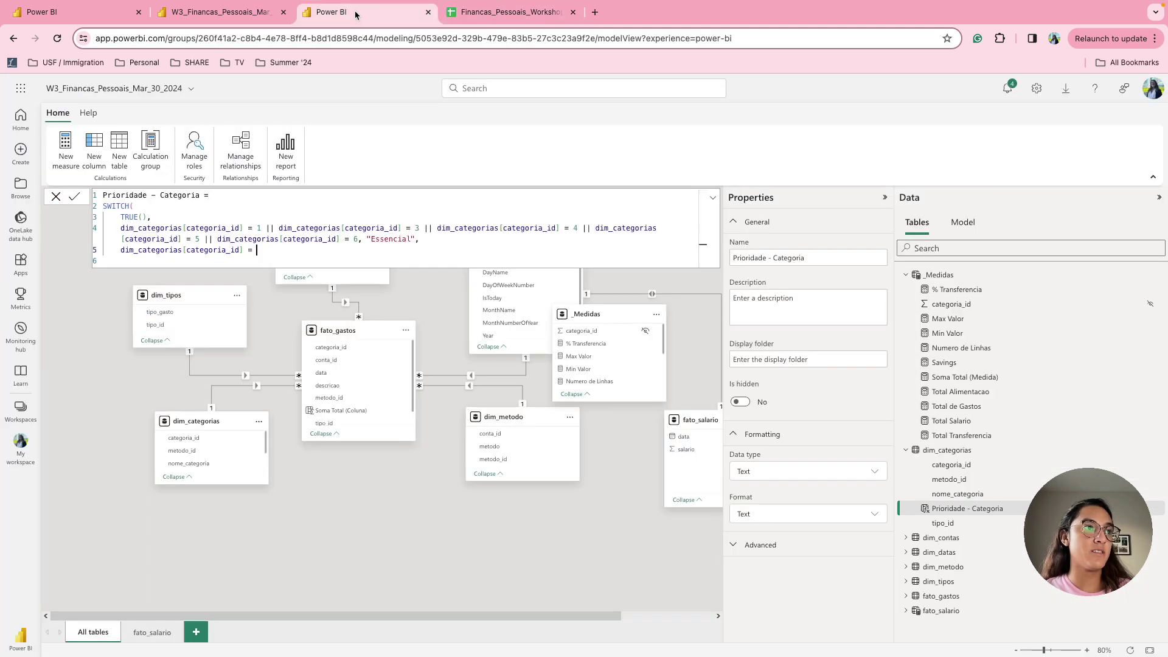
pyautogui.click(341, 251)
pyautogui.write('2,')
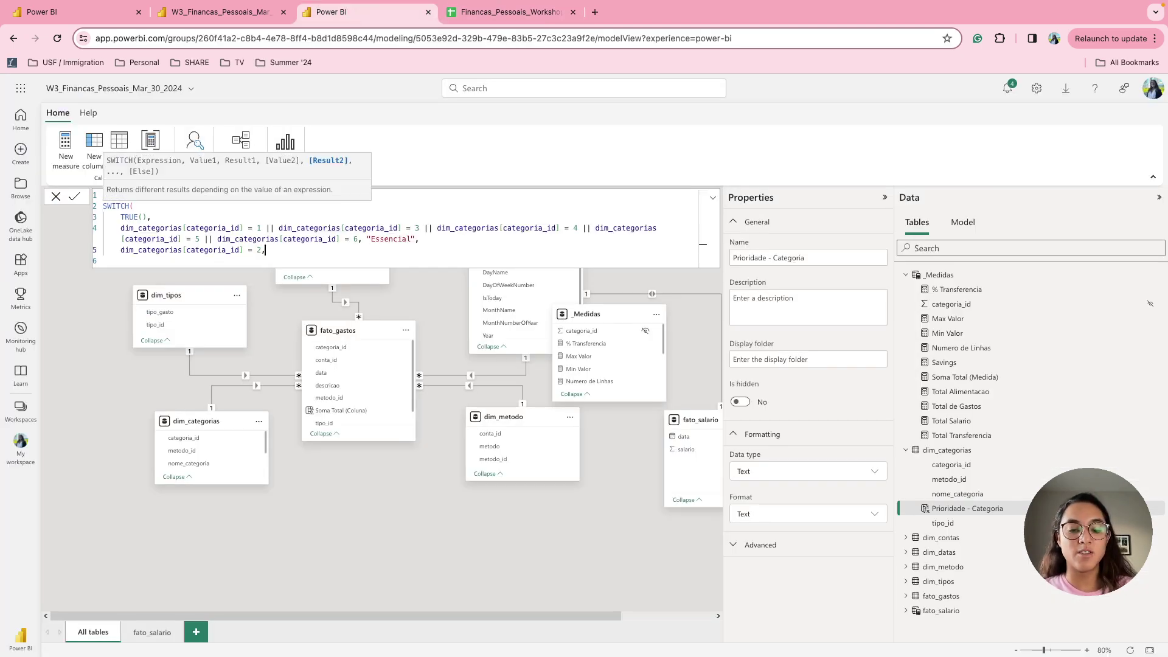
pyautogui.write(' "Import')
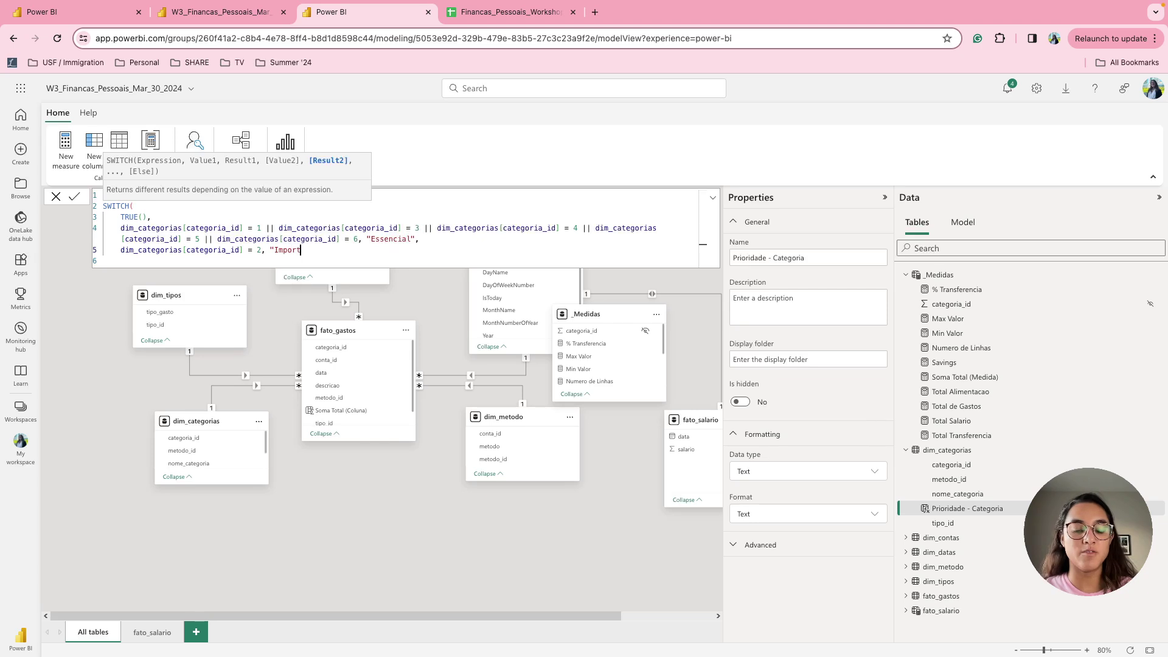
pyautogui.write('ante",')
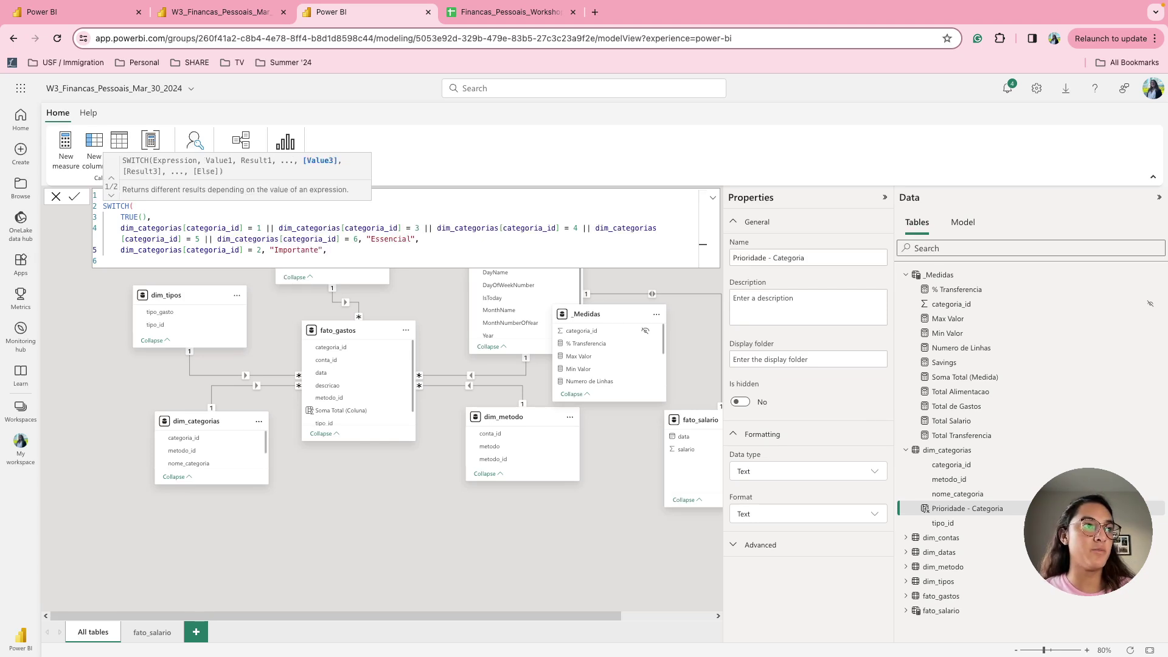
pyautogui.hotkey('shift', 'Return')
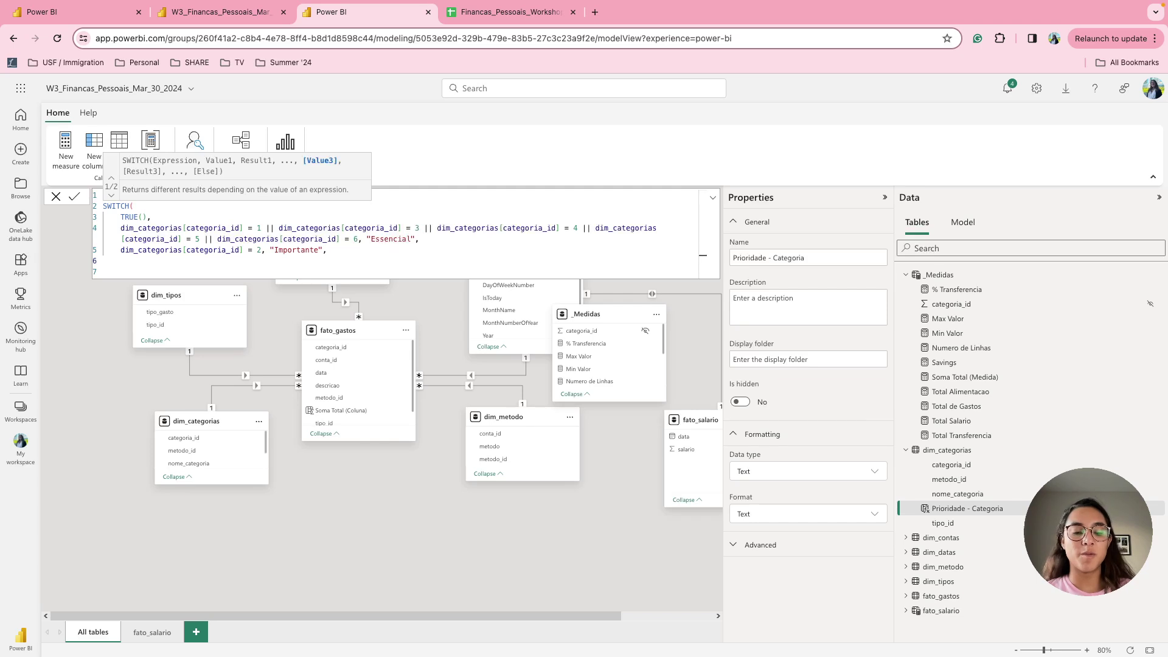
# Compare the || operators with the OR function and add the condition OR(dim_categorias[categoria_id] = 7, dim_categorias[categoria_id] = 8)
pyautogui.write('OR(')
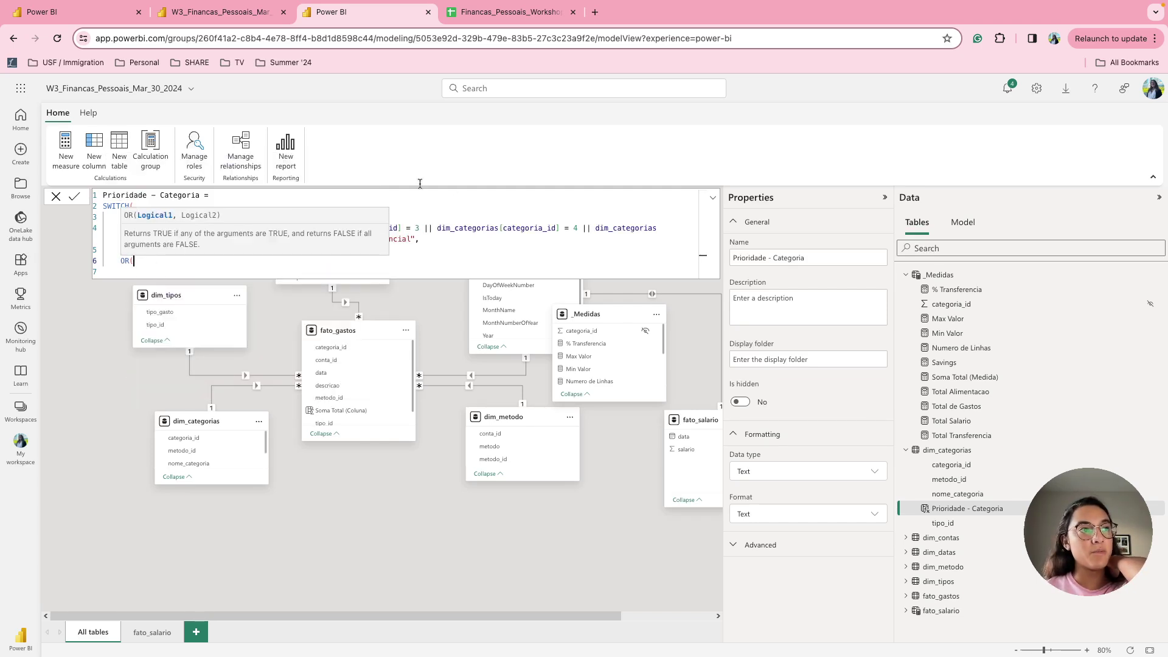
pyautogui.moveTo(419, 230); pyautogui.dragTo(442, 229)
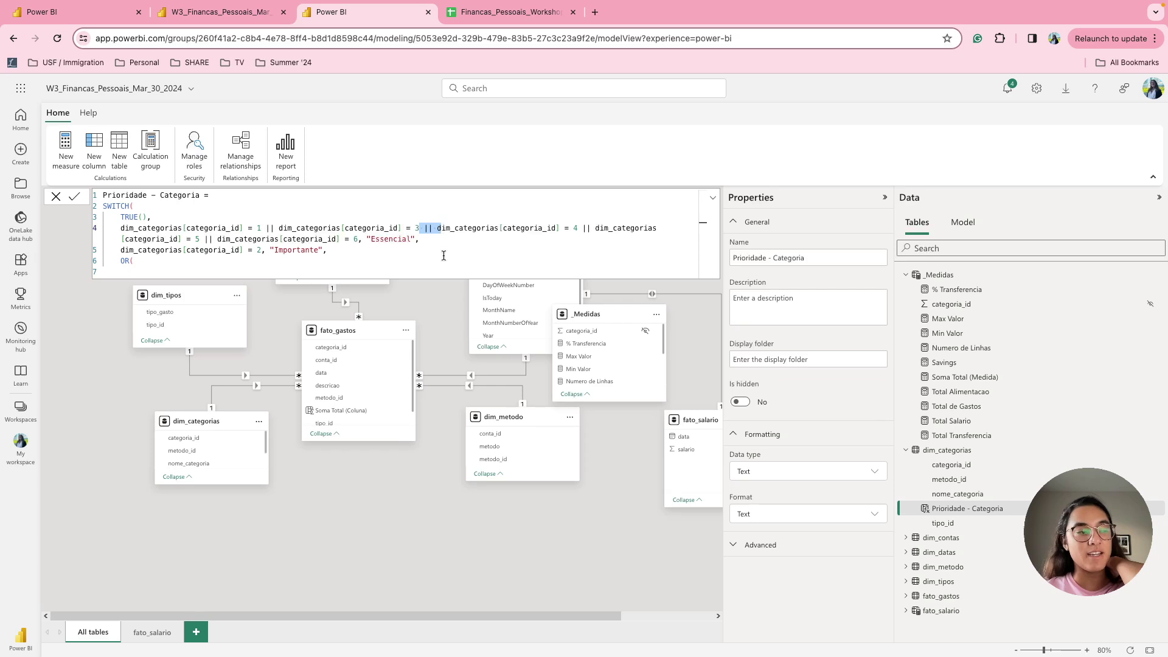
pyautogui.moveTo(265, 228); pyautogui.dragTo(286, 229)
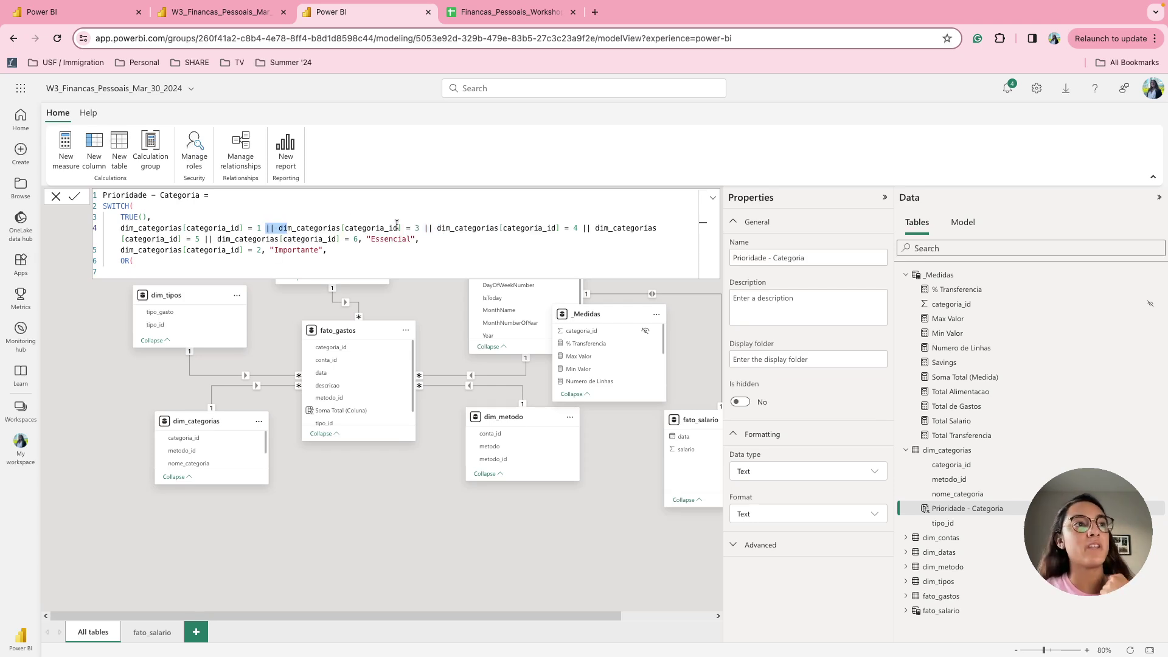
pyautogui.click(200, 263)
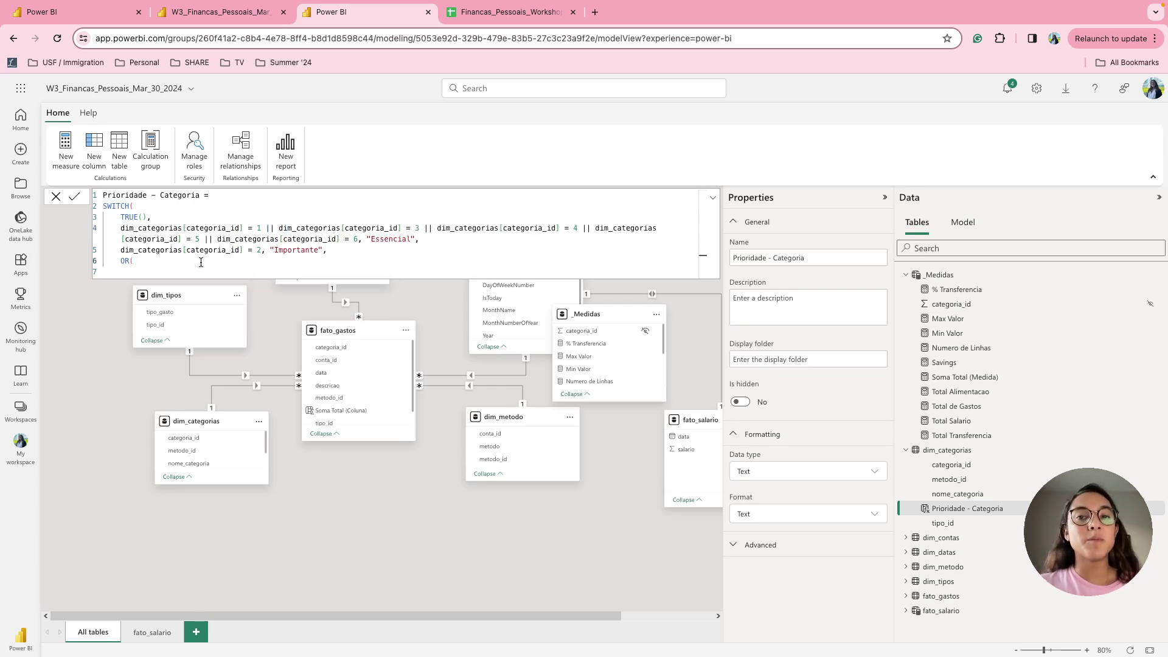
pyautogui.press('BackSpace')
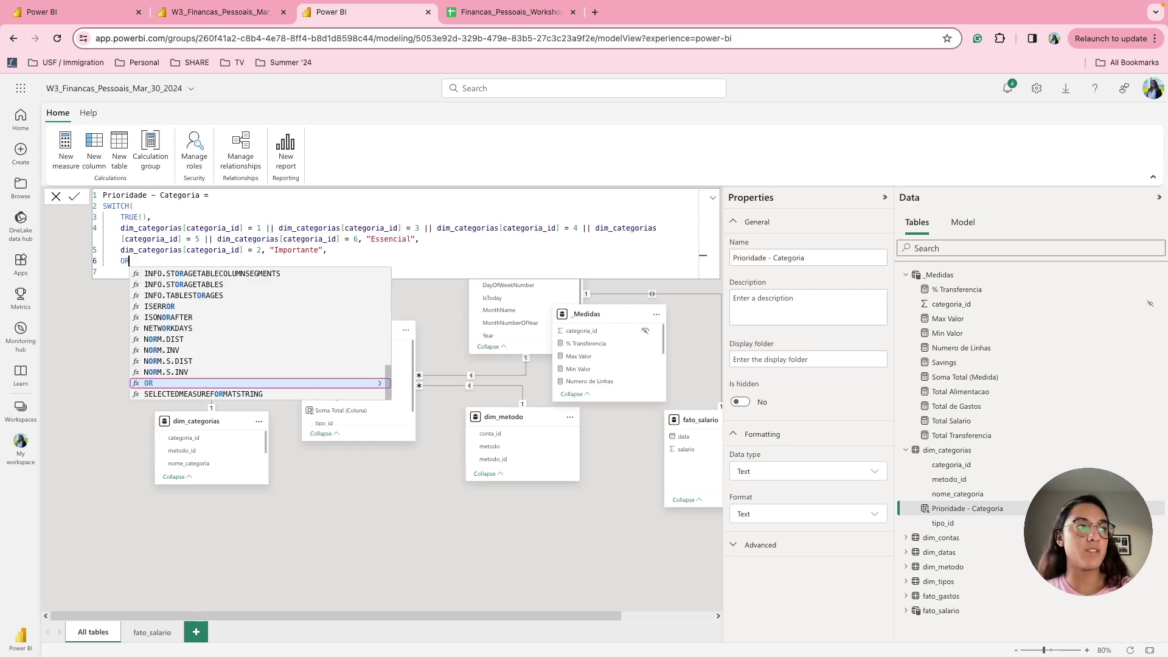
pyautogui.write('(')
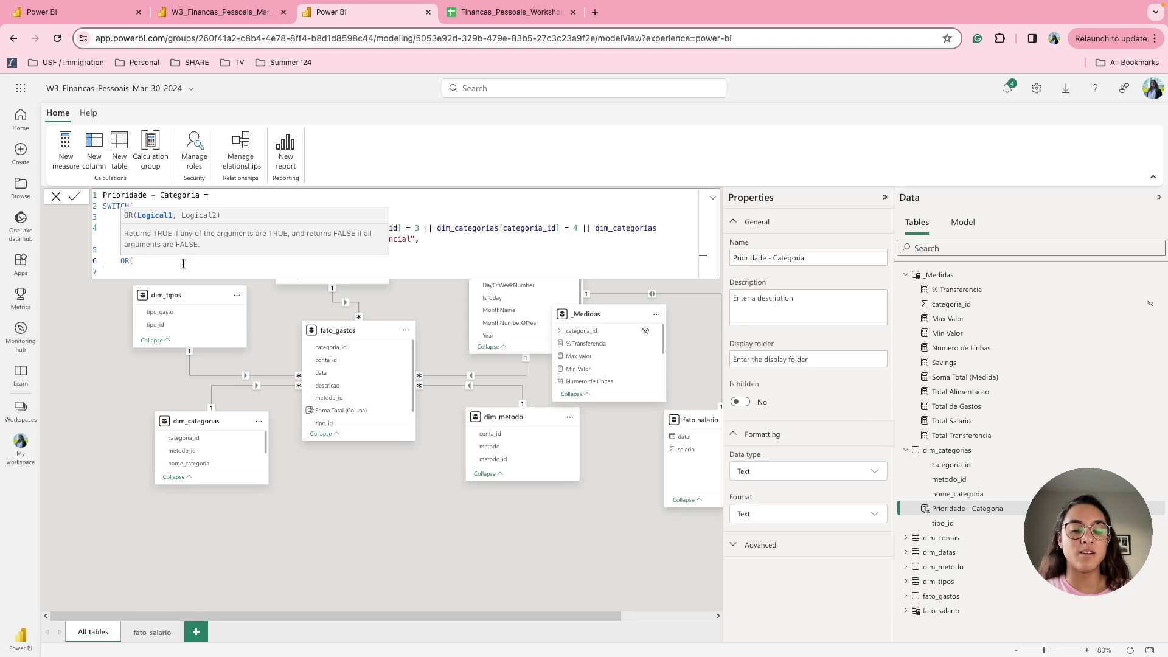
pyautogui.hotkey('ctrl', 'v')
pyautogui.write('7,')
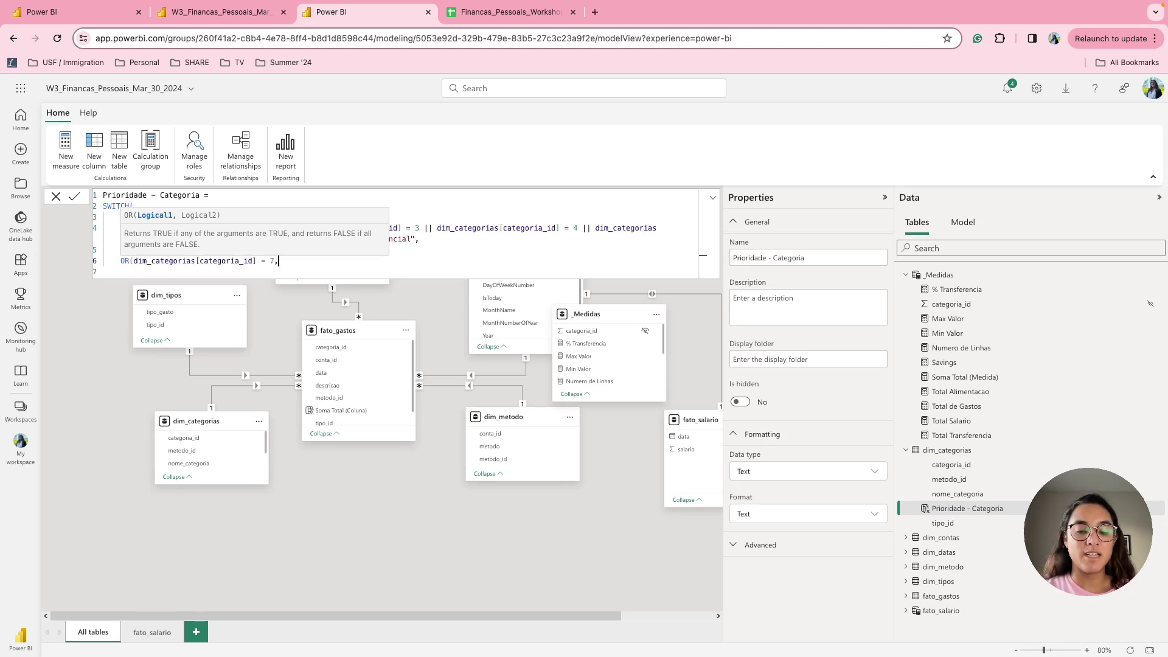
pyautogui.hotkey('ctrl', 'v')
pyautogui.write('8)')
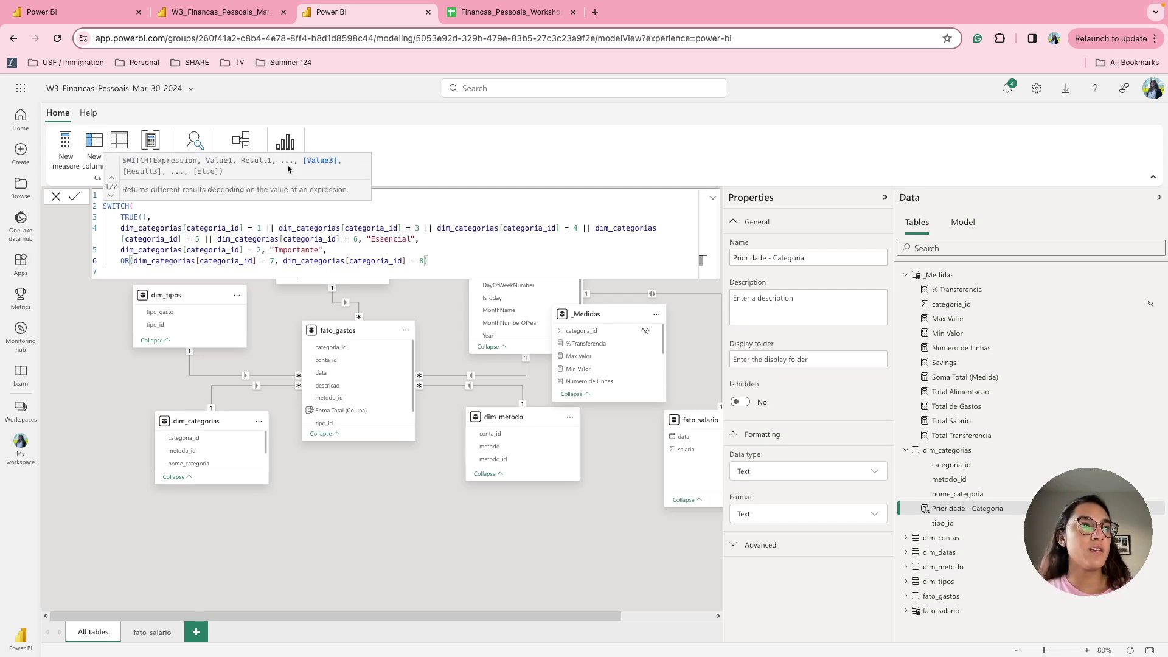
# Check Lazer and Pessoal in the categorias sheet, give the OR condition the result "Flexivel", and close the SWITCH function
pyautogui.click(472, 12)
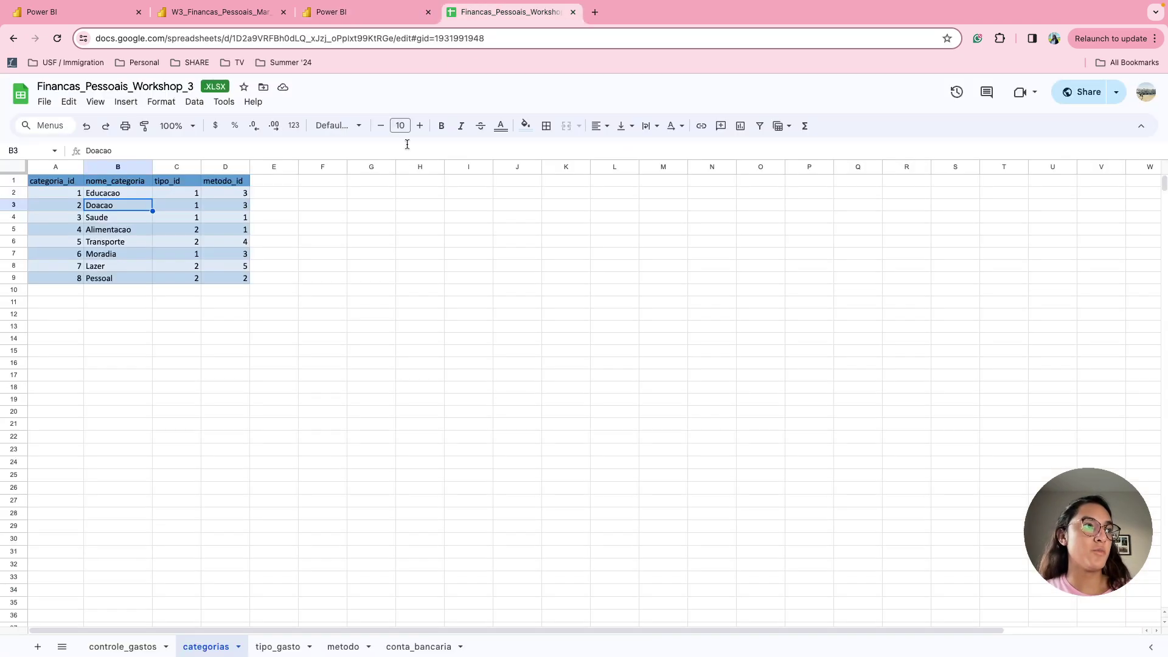
pyautogui.click(122, 268)
pyautogui.click(125, 278)
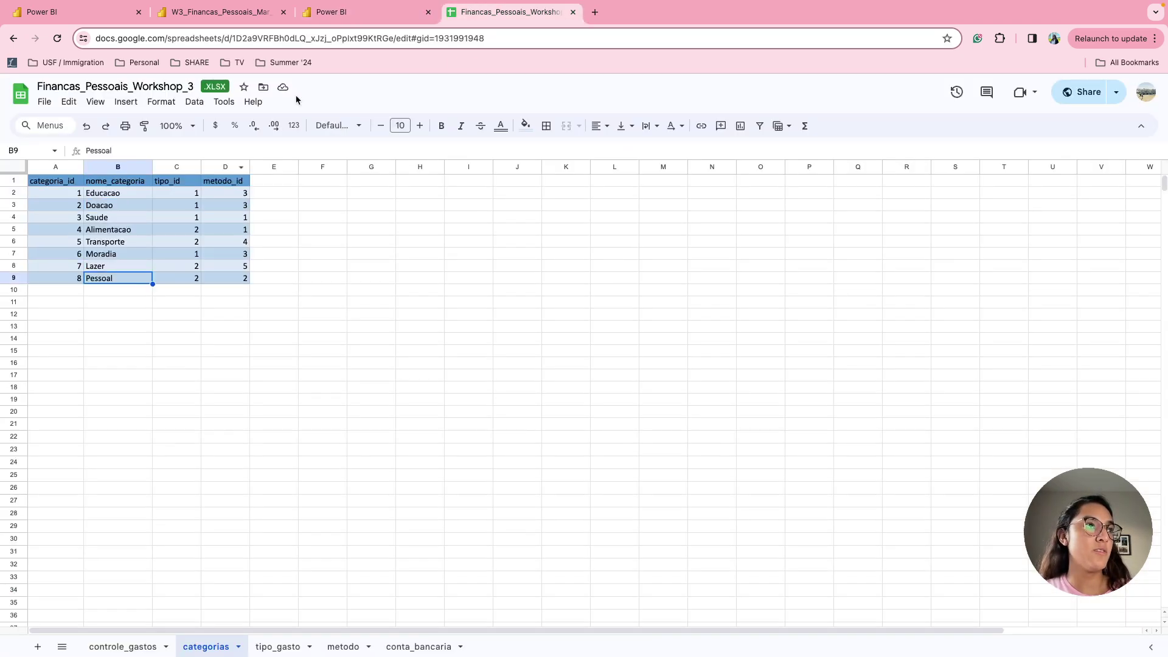
pyautogui.click(331, 12)
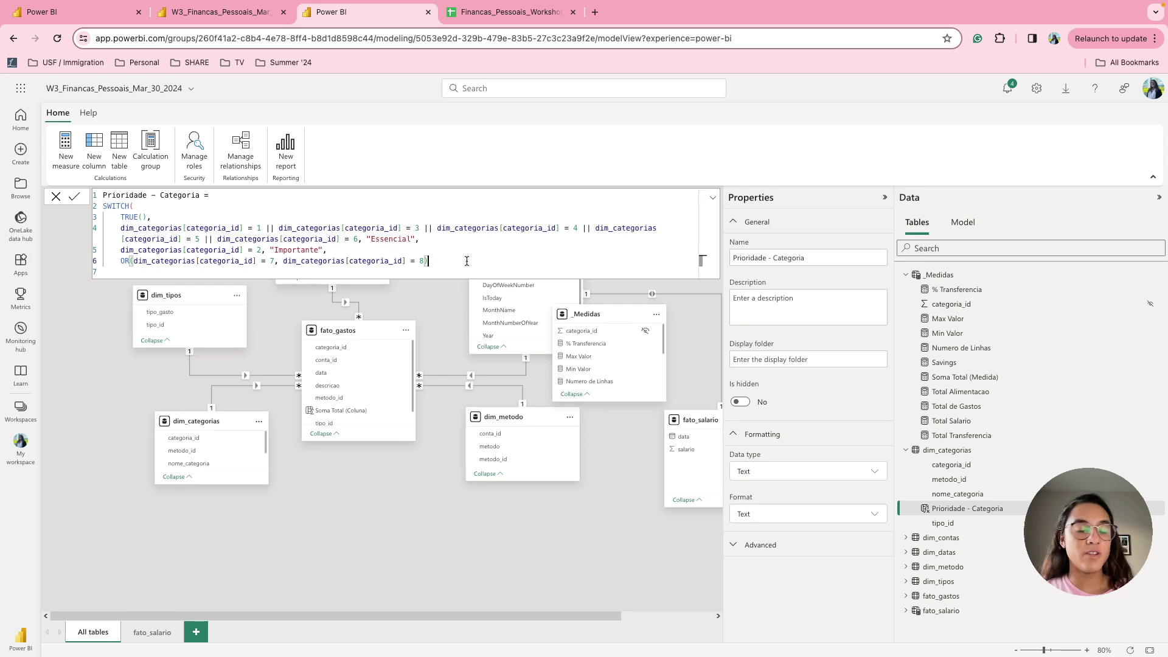
pyautogui.write(', ')
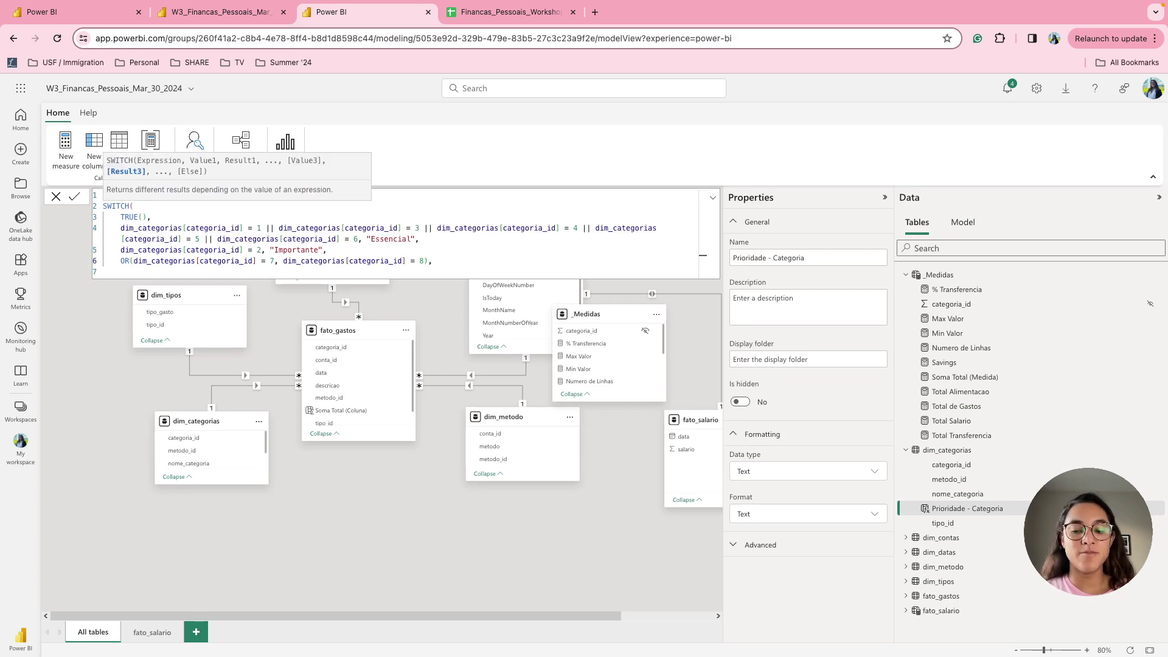
pyautogui.write('"Flexivel')
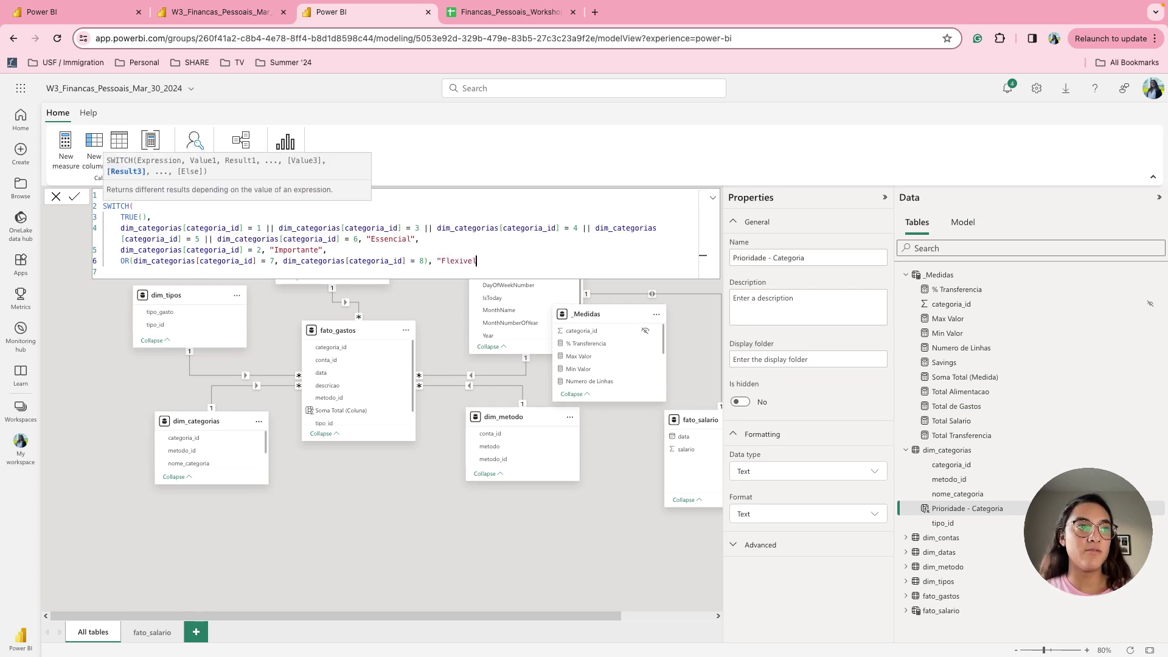
pyautogui.press('Return')
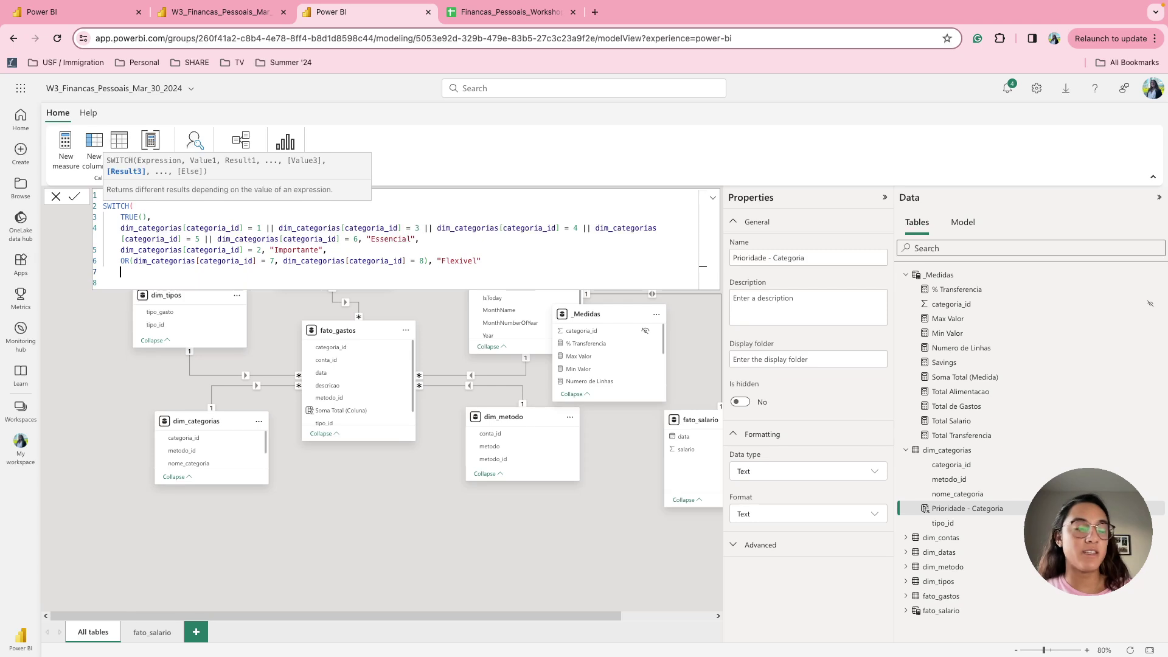
pyautogui.write(')')
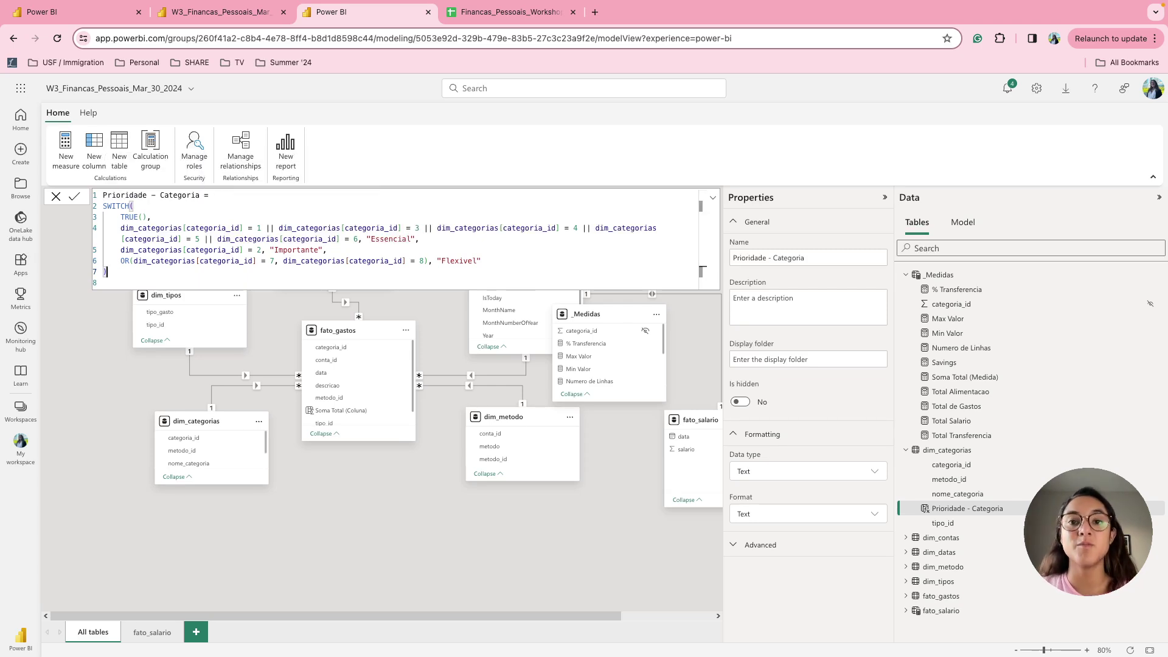
# Remove the empty line at the end of the formula and review each condition with its Essencial, Importante or Flexivel result
pyautogui.moveTo(483, 261); pyautogui.dragTo(436, 258)
pyautogui.click(277, 250)
pyautogui.click(140, 283)
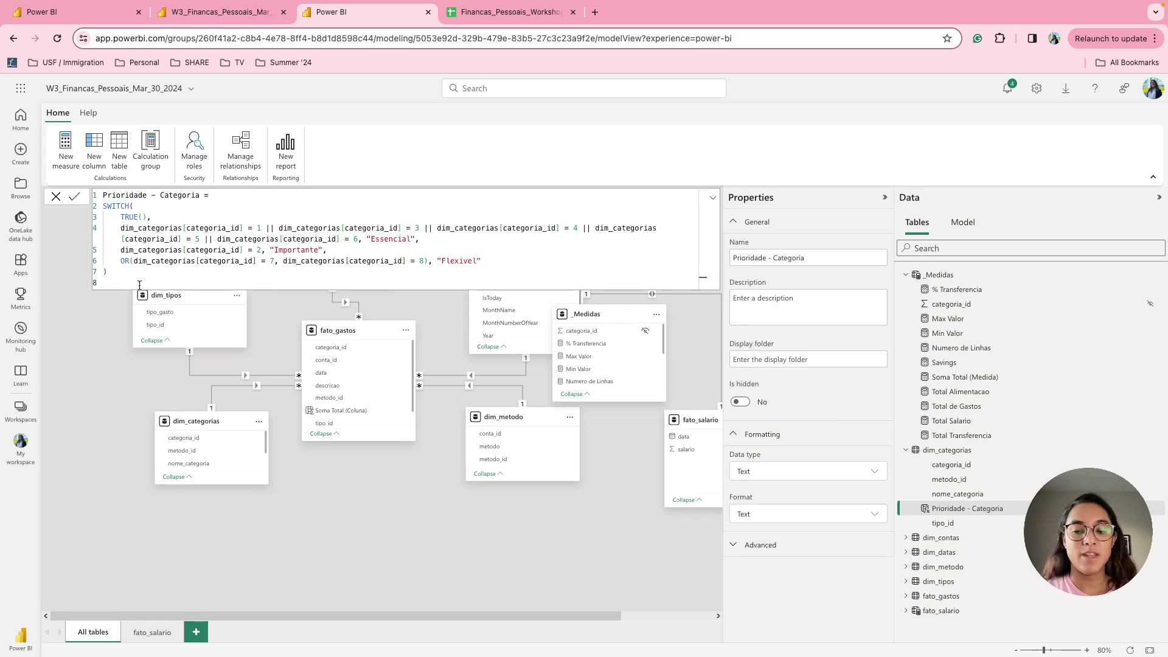
pyautogui.press('BackSpace')
pyautogui.moveTo(221, 228); pyautogui.dragTo(287, 228)
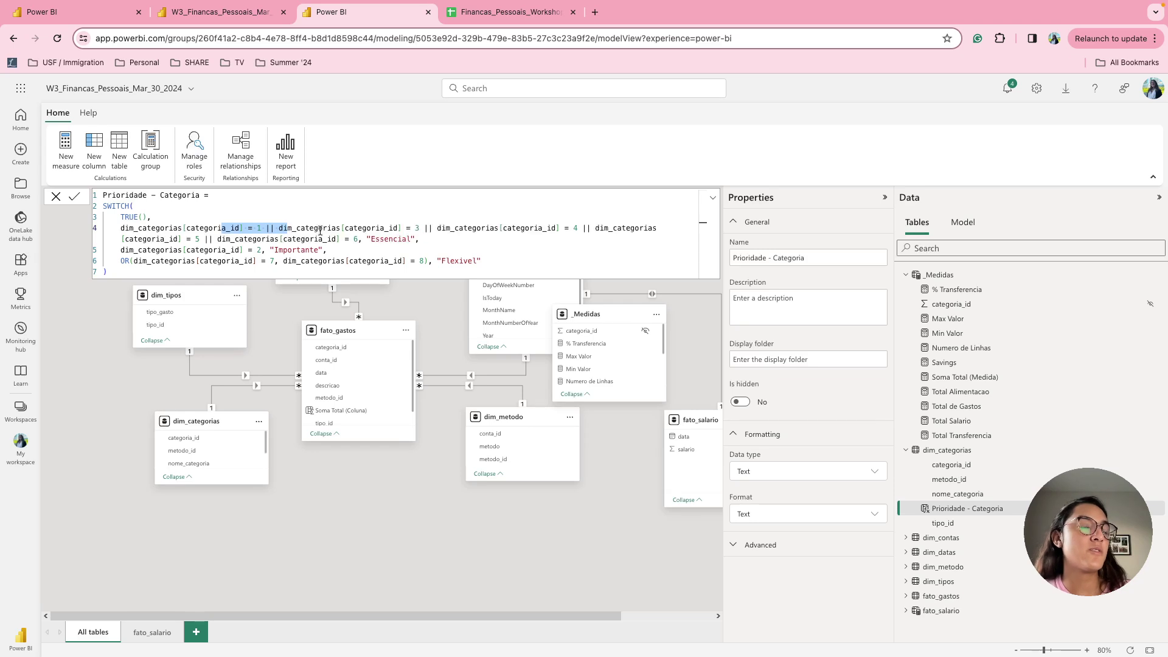
pyautogui.doubleClick(392, 238)
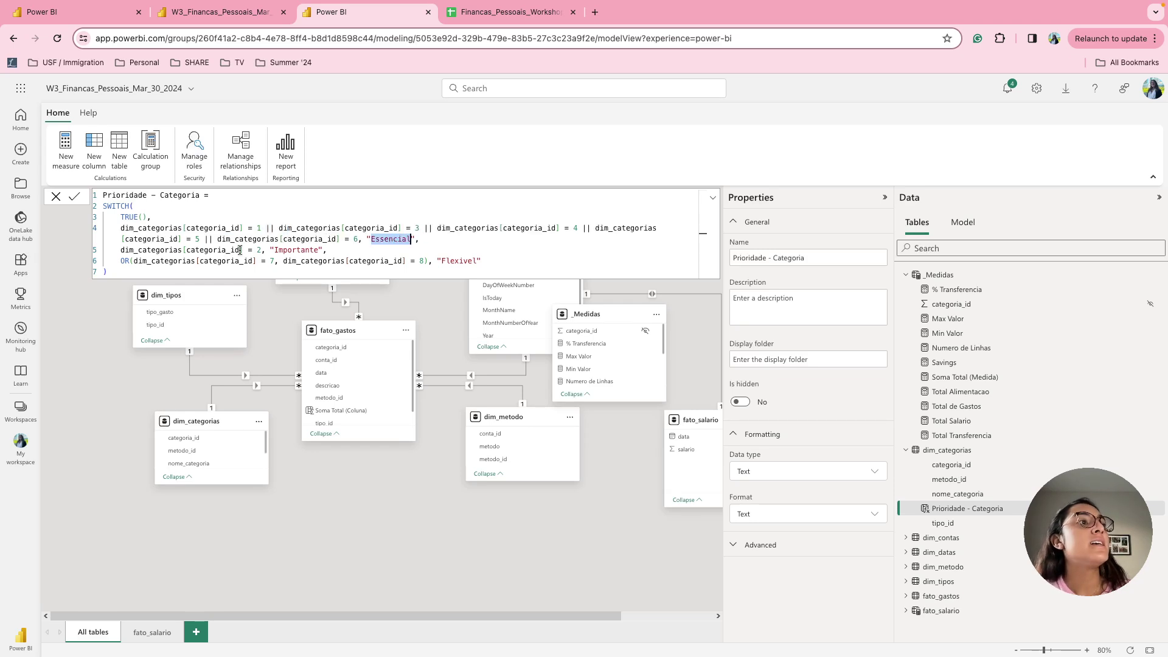
pyautogui.doubleClick(296, 250)
pyautogui.click(224, 261)
pyautogui.click(397, 260)
pyautogui.click(467, 261)
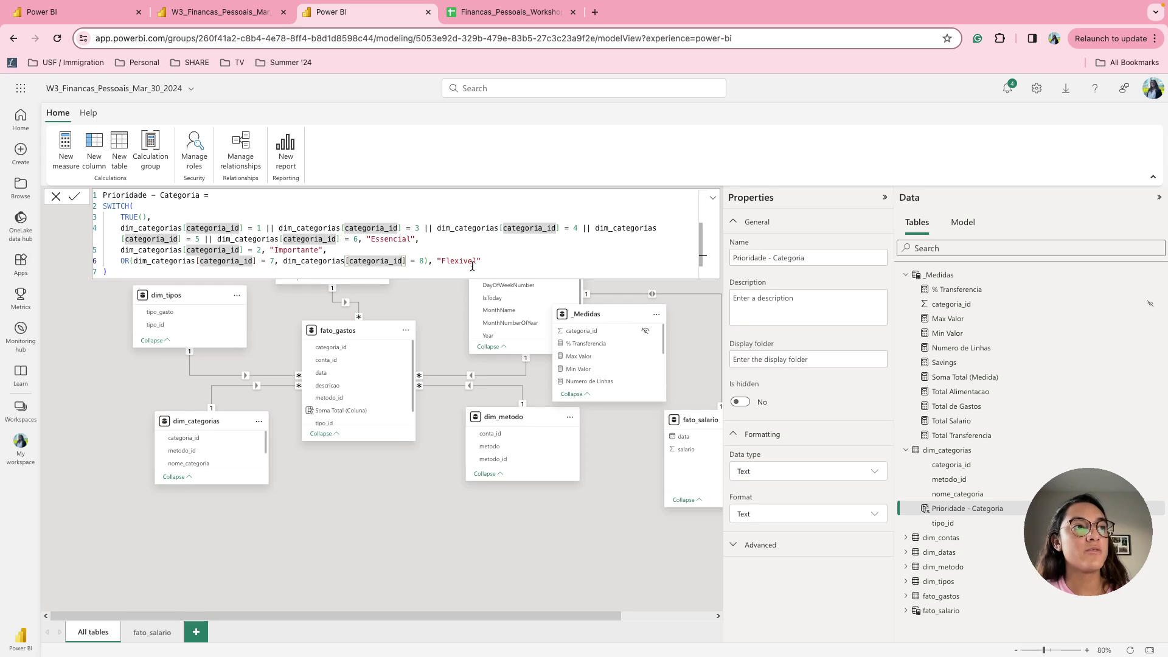
pyautogui.click(358, 272)
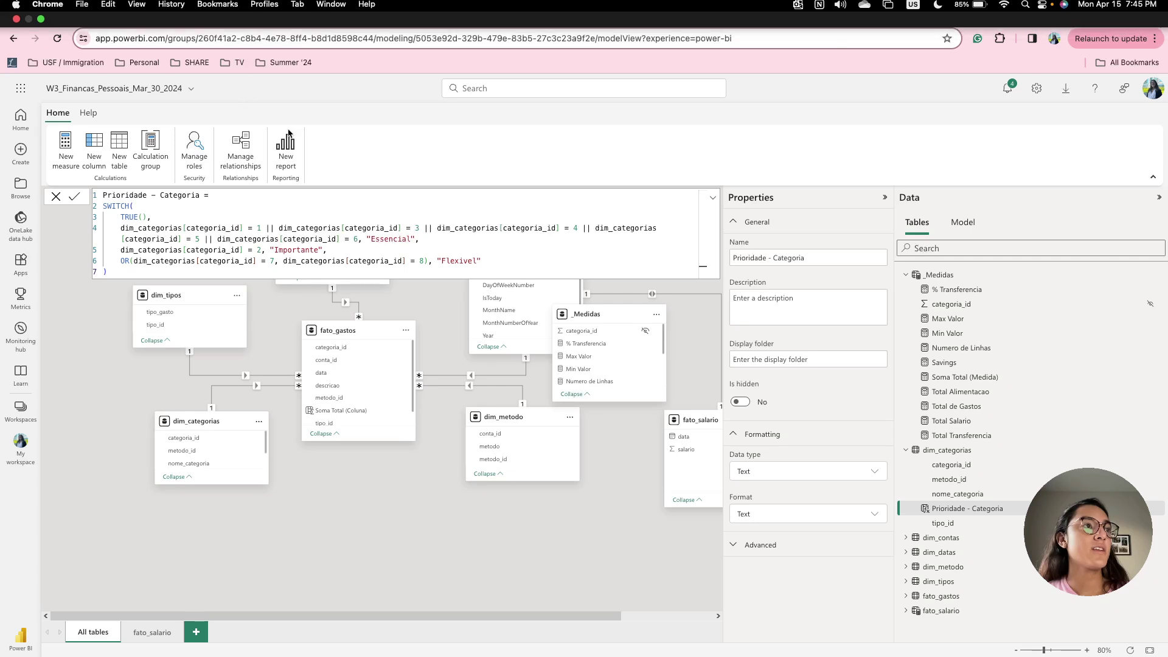
# Delete the existing category table from Page 2 of the W3_Financas_Pessoais report and insert a new empty table visual
pyautogui.click(219, 11)
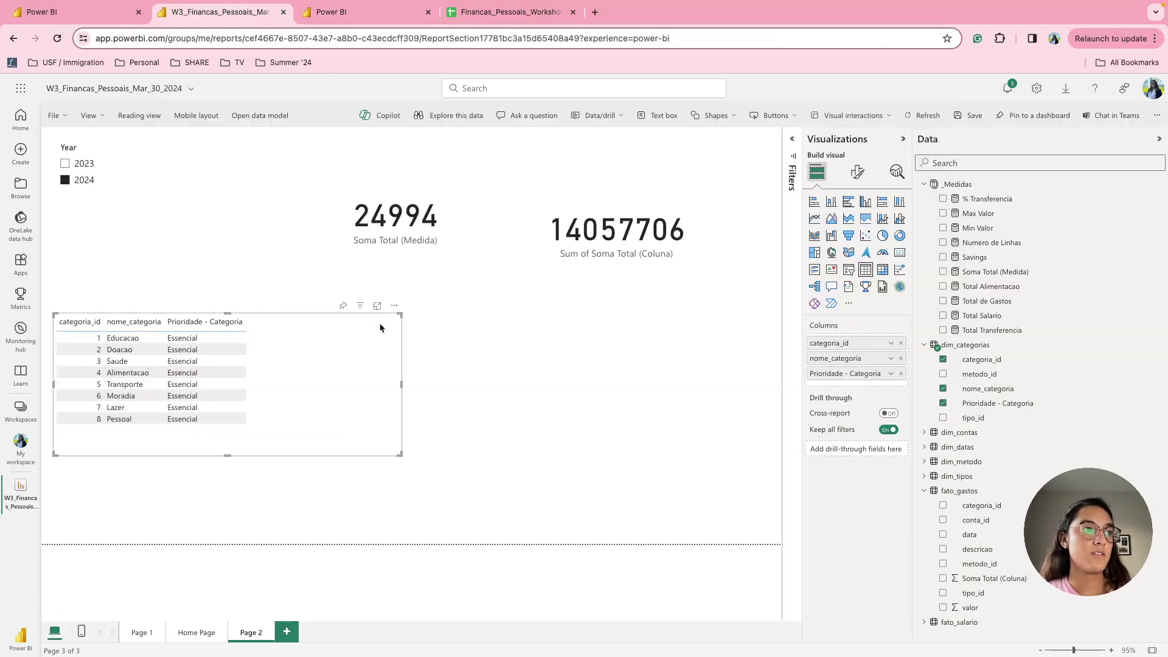
pyautogui.click(394, 305)
pyautogui.click(433, 378)
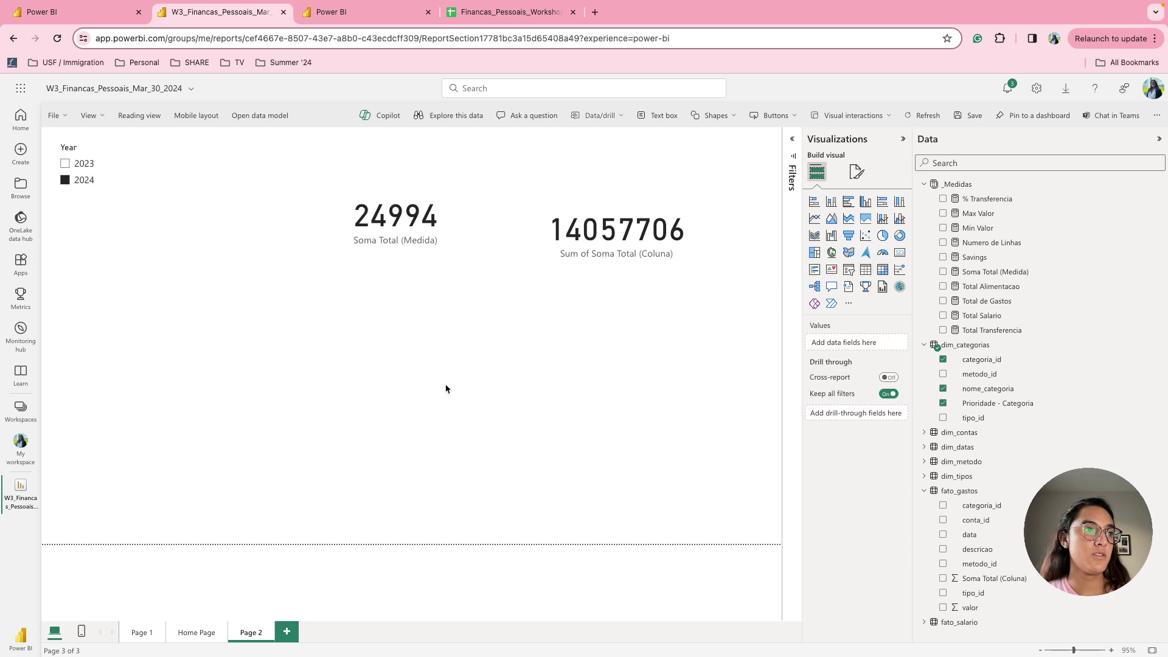
pyautogui.click(866, 274)
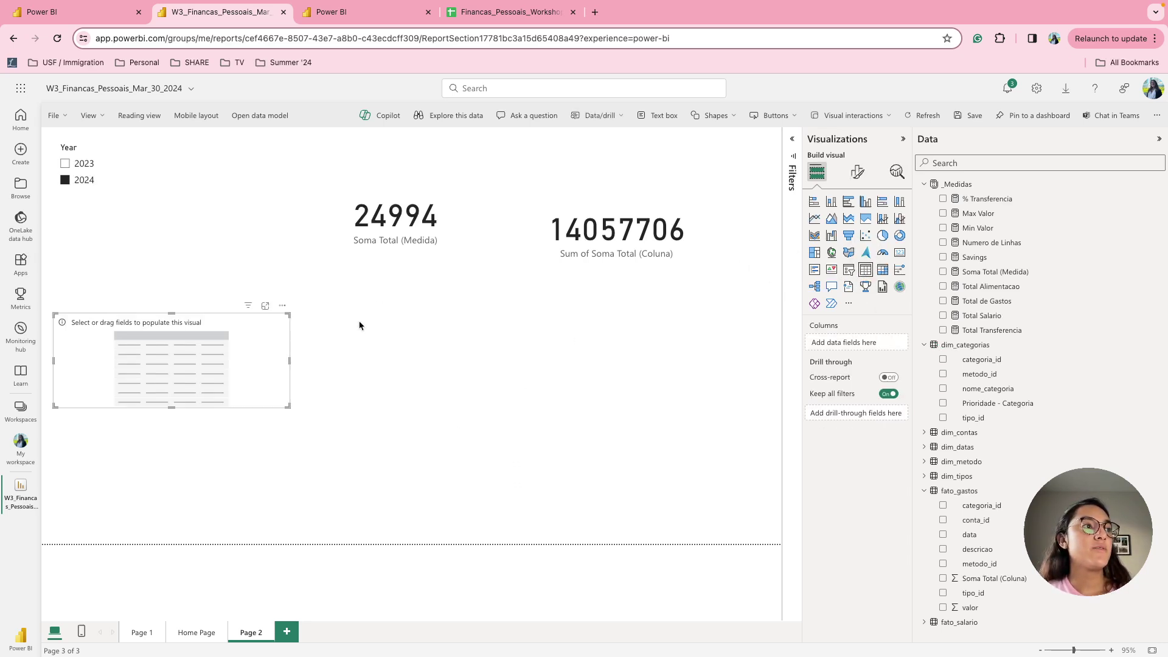
# Enlarge the empty table visual, refresh the report, and add categoria_id, nome_categoria and Prioridade - Categoria from dim_categorias
pyautogui.moveTo(420, 388); pyautogui.dragTo(634, 463)
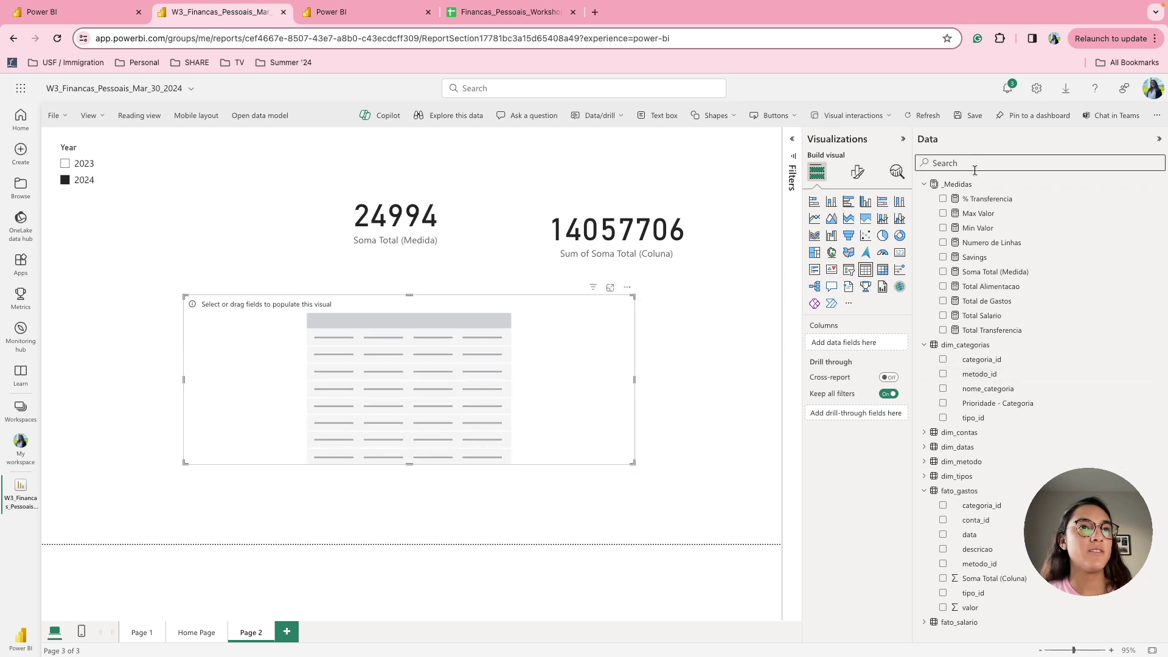
pyautogui.click(925, 119)
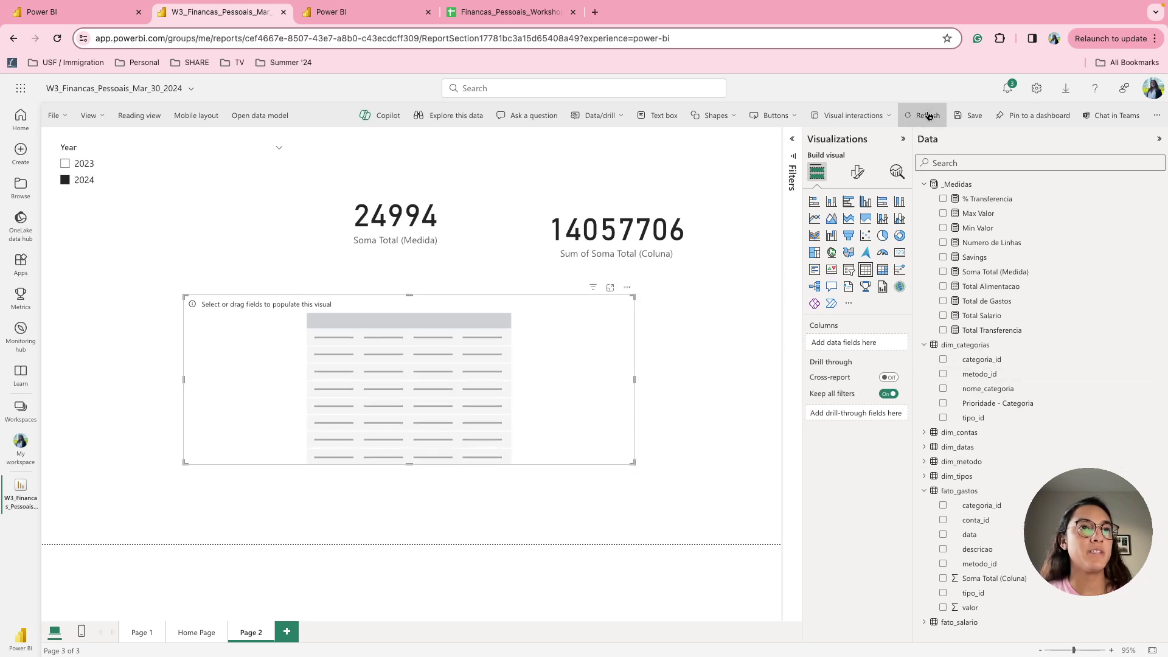
pyautogui.click(943, 360)
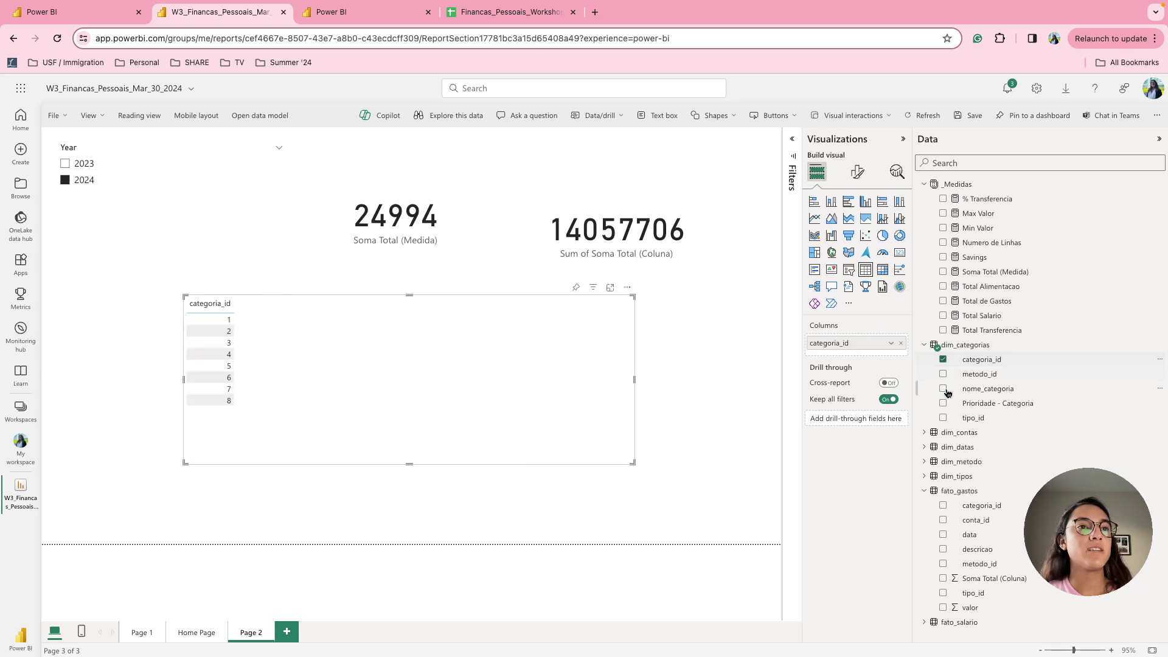
pyautogui.click(943, 389)
pyautogui.click(943, 404)
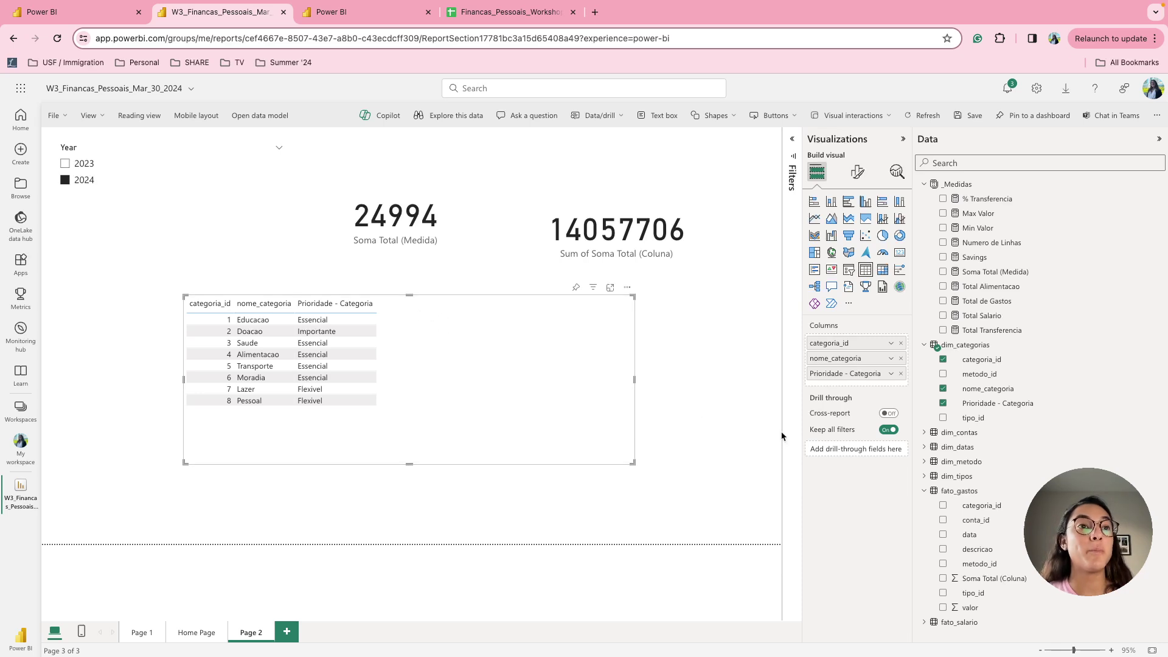
# Try to reuse the column's SWITCH formula in the semantic model as a new _Medidas measure called Prioridade - Categoria (medida)
pyautogui.click(357, 17)
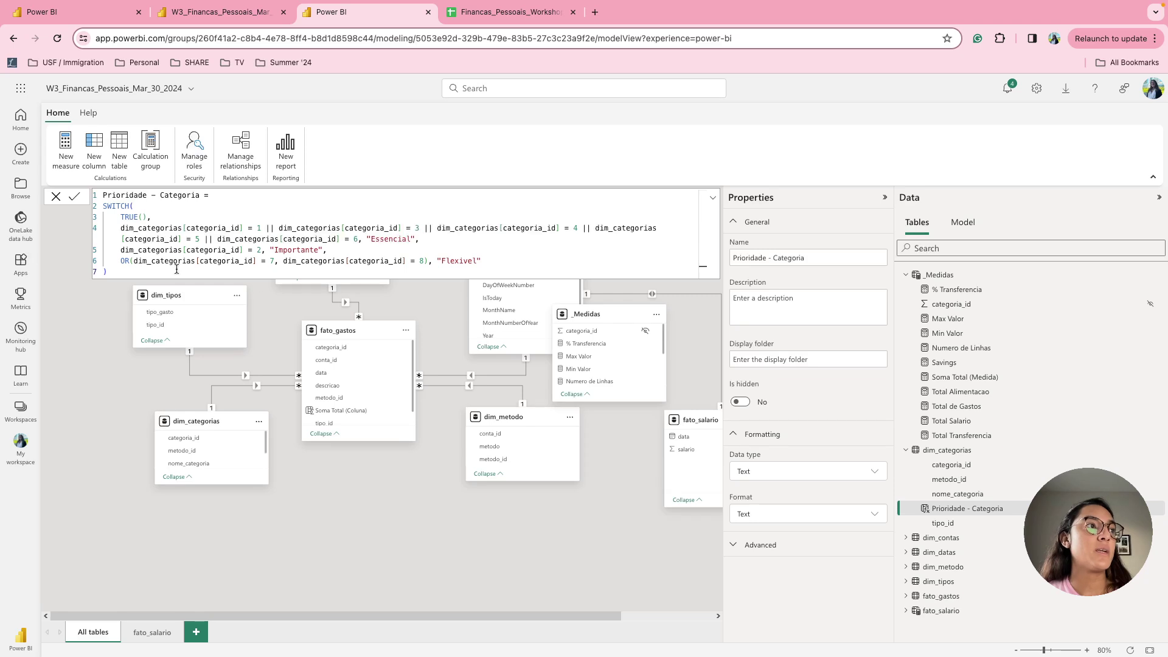
pyautogui.click(123, 267)
pyautogui.hotkey('ctrl', 'a')
pyautogui.hotkey('ctrl', 'c')
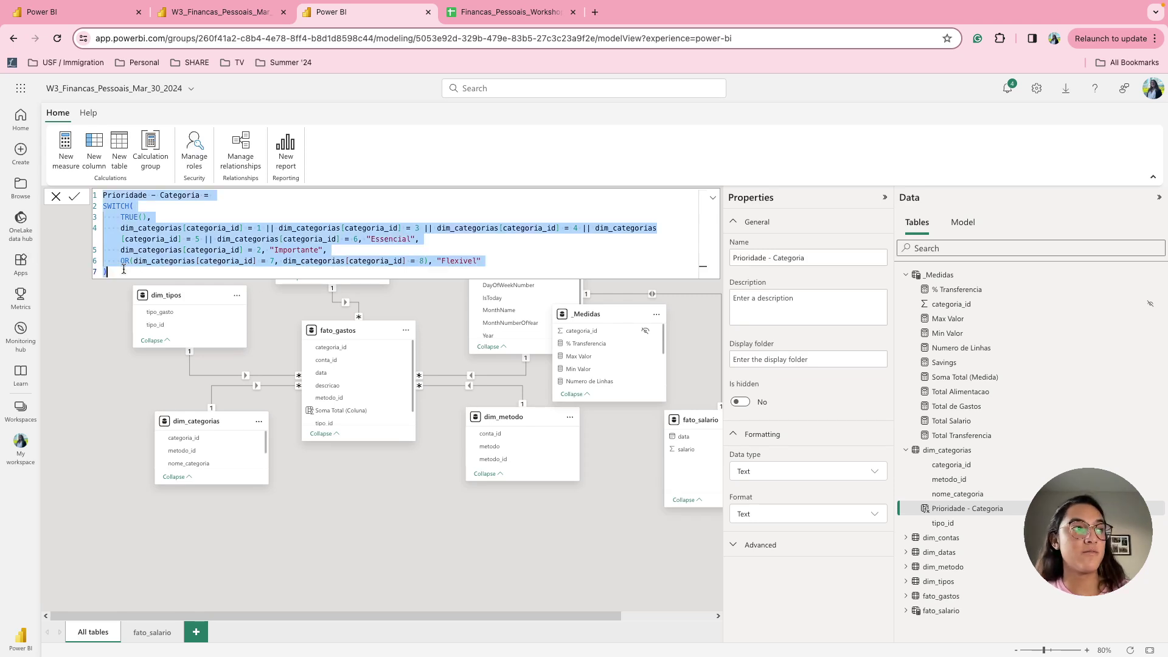
pyautogui.rightClick(990, 413)
pyautogui.press('Escape')
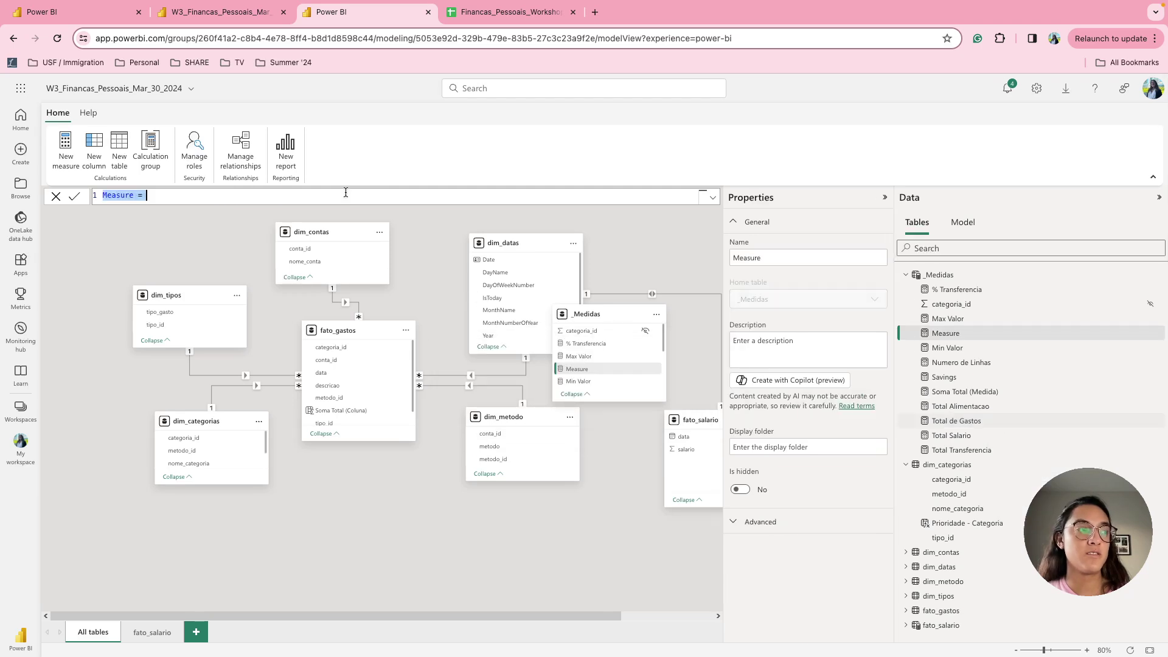
pyautogui.hotkey('ctrl', 'v')
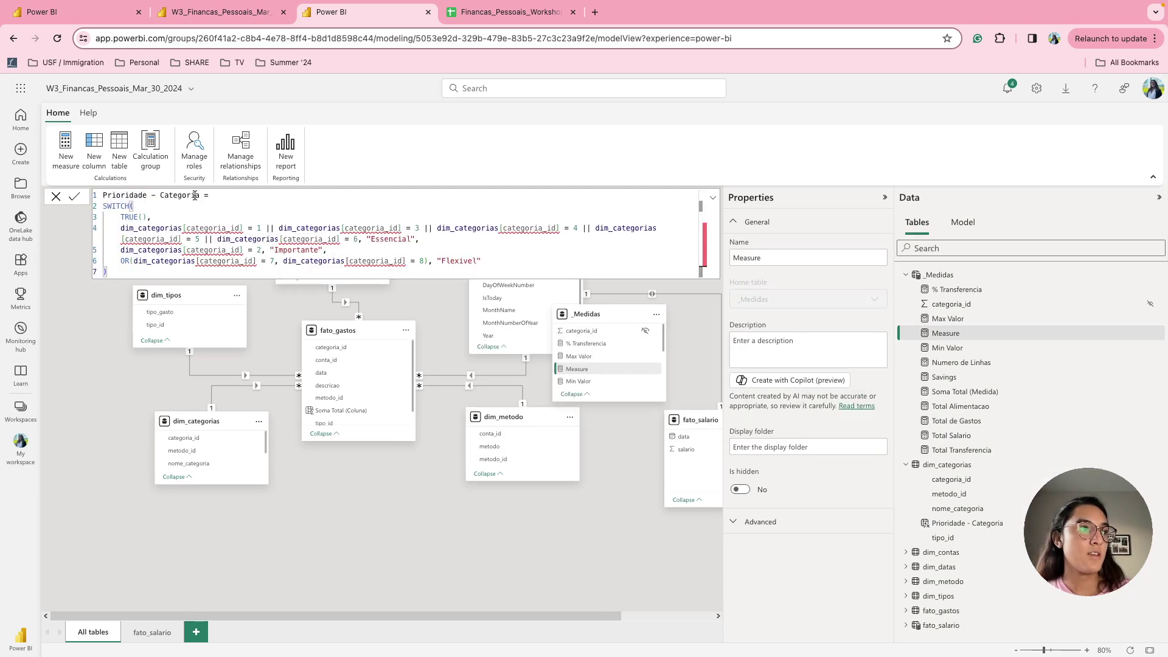
pyautogui.write('(medida)')
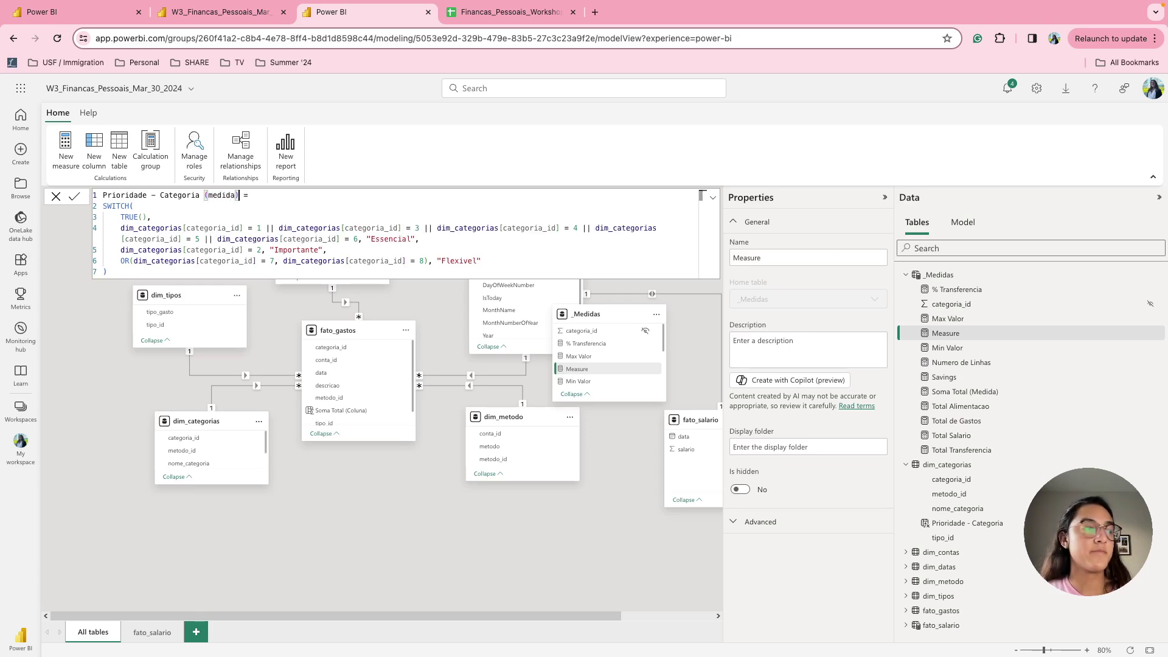
pyautogui.press('Return')
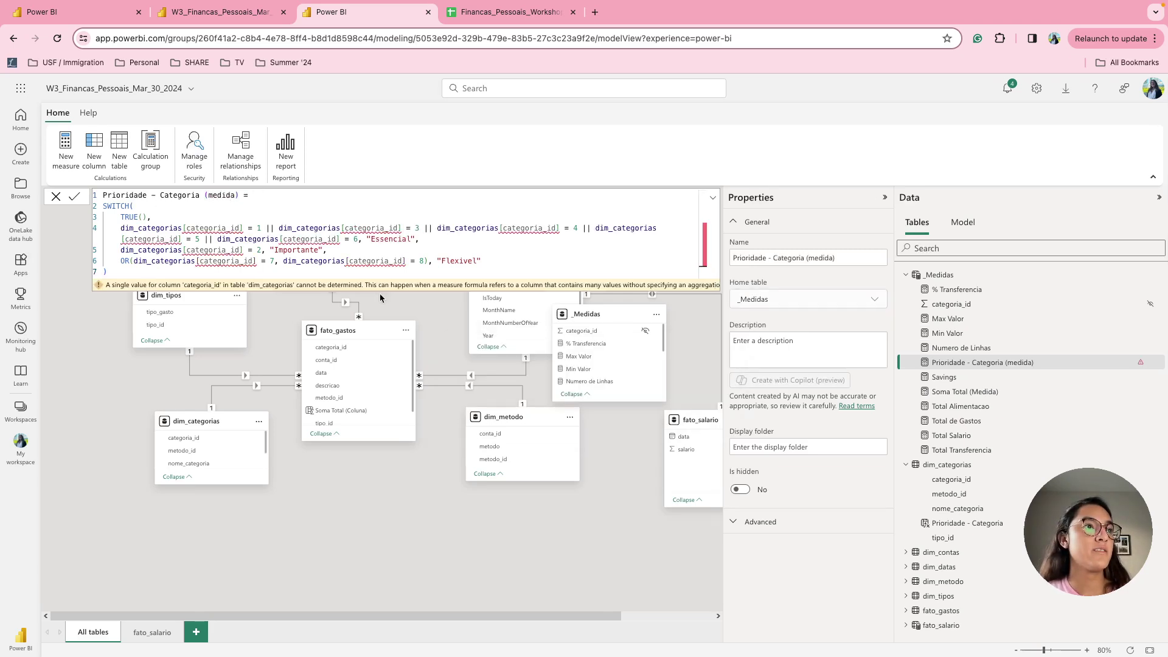
# Examine the flagged dim_categorias[categoria_id] references in the measure's SWITCH formula
pyautogui.click(370, 235)
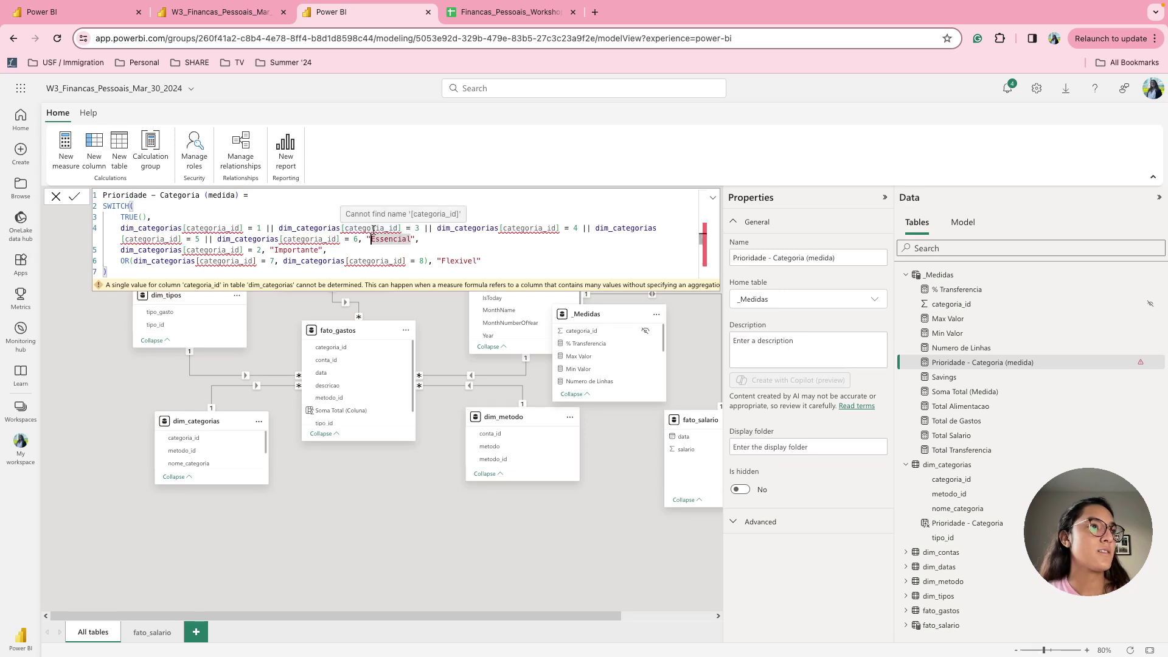
pyautogui.click(221, 228)
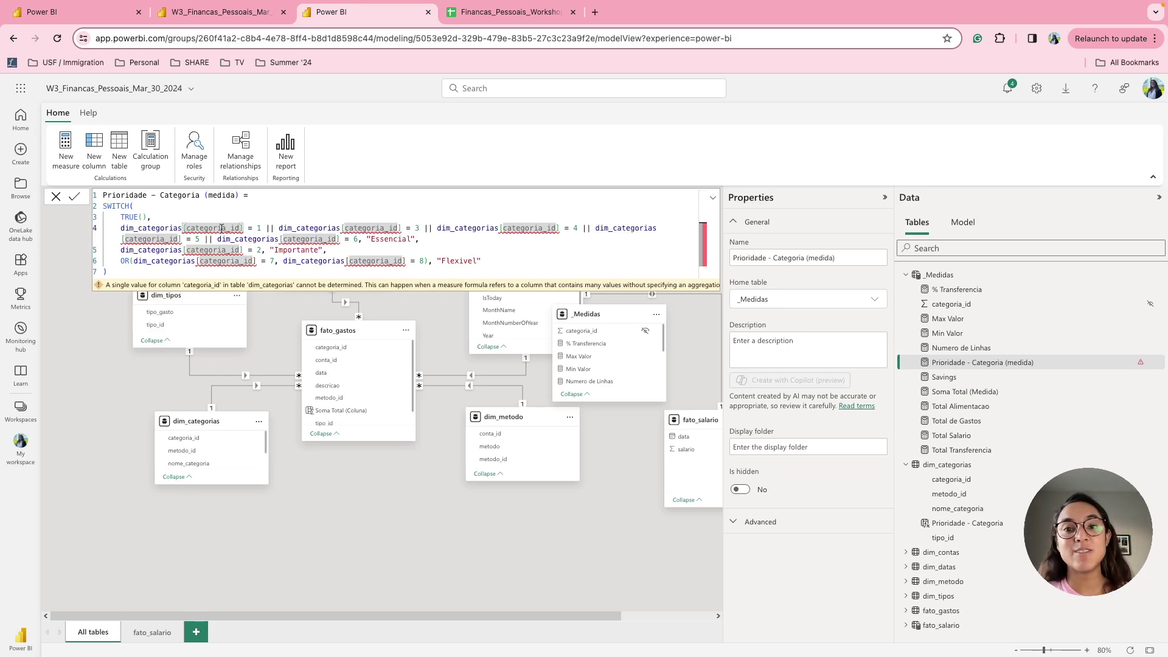
pyautogui.click(122, 228)
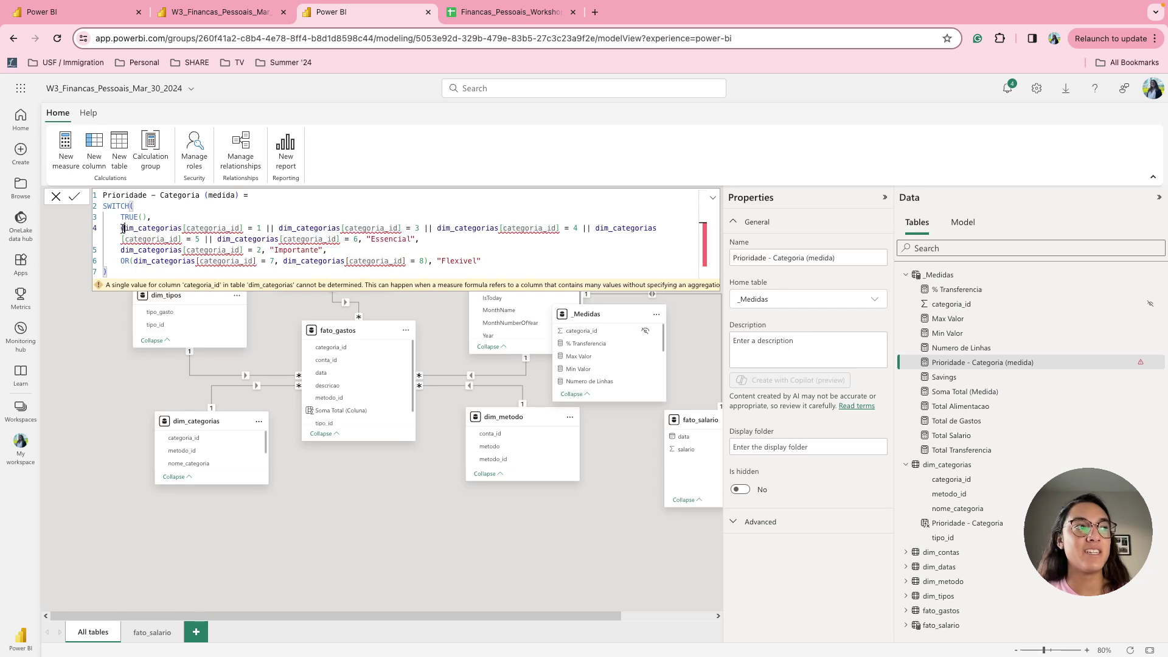
pyautogui.click(119, 274)
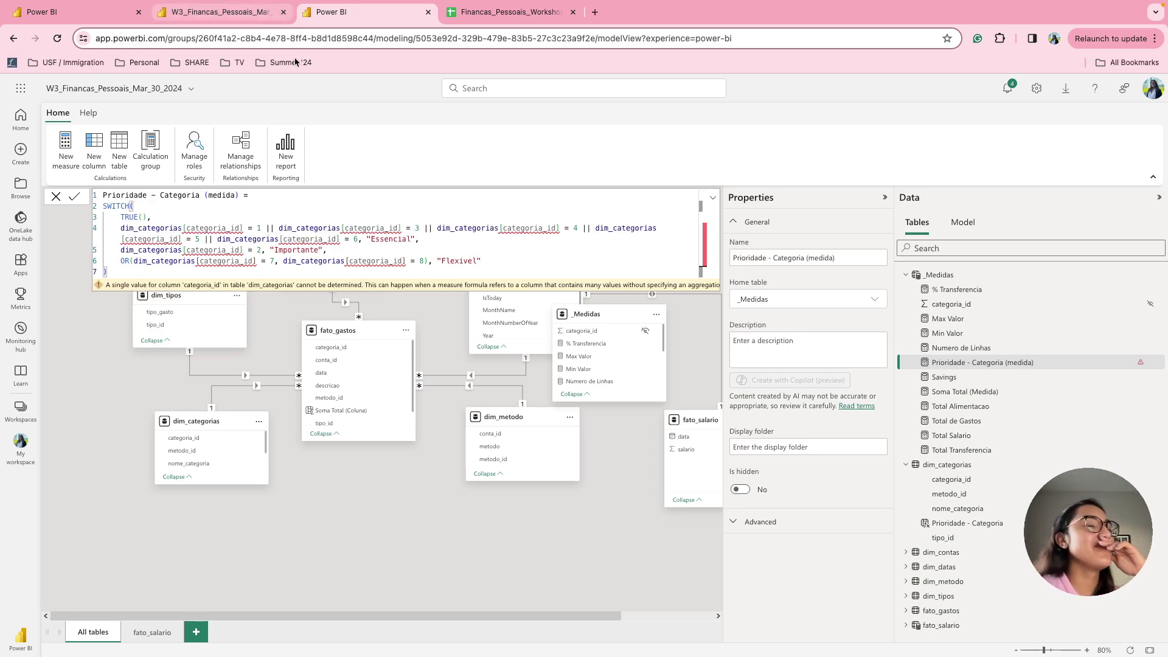
# Delete the measure Prioridade - Categoria (medida) from the model
pyautogui.rightClick(1020, 365)
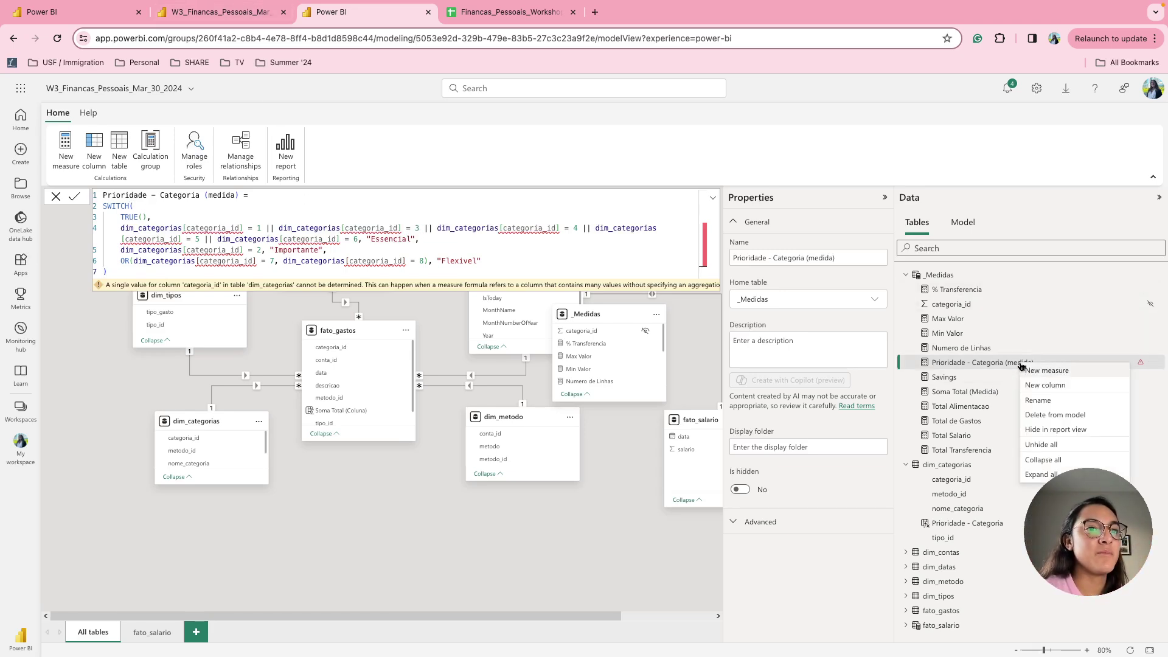
pyautogui.click(1054, 415)
pyautogui.click(657, 404)
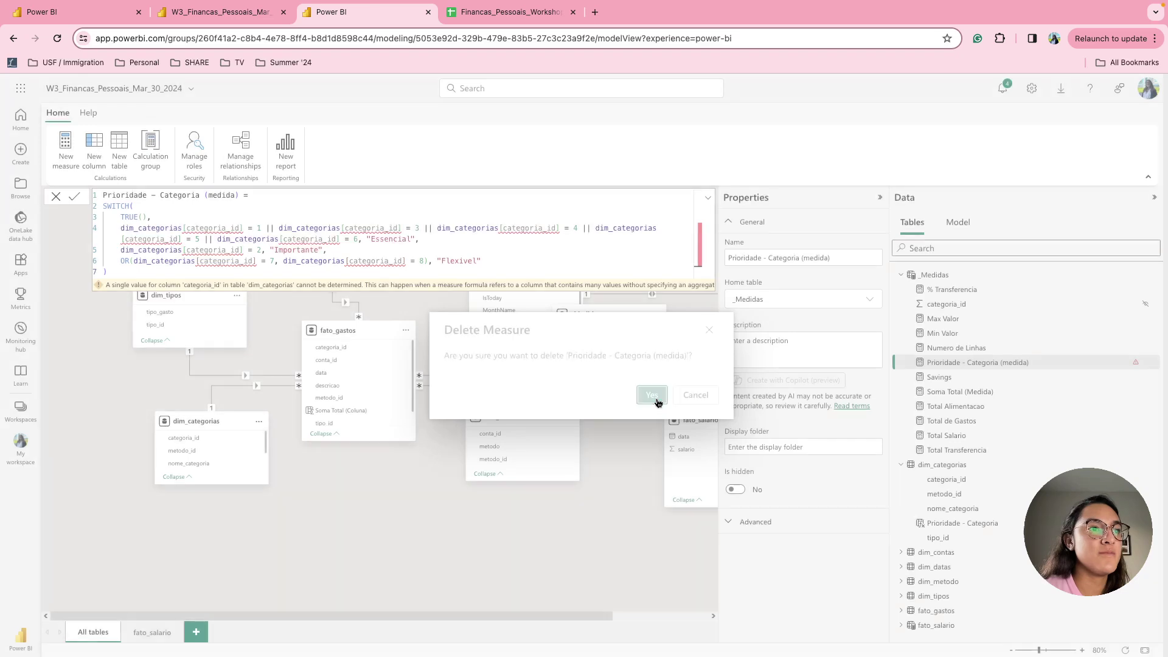
# Back in the W3_Financas_Pessoais report, shorten the category table from its upper edge and add a Prioridade - Categoria slicer
pyautogui.click(247, 14)
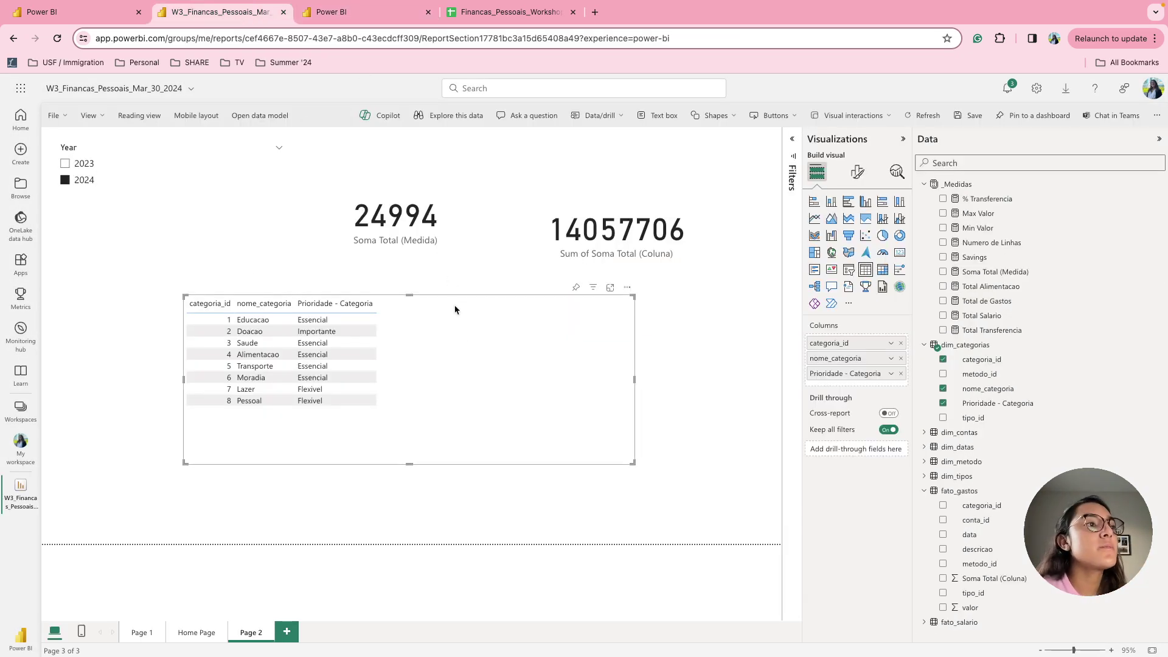
pyautogui.moveTo(409, 294); pyautogui.dragTo(412, 347)
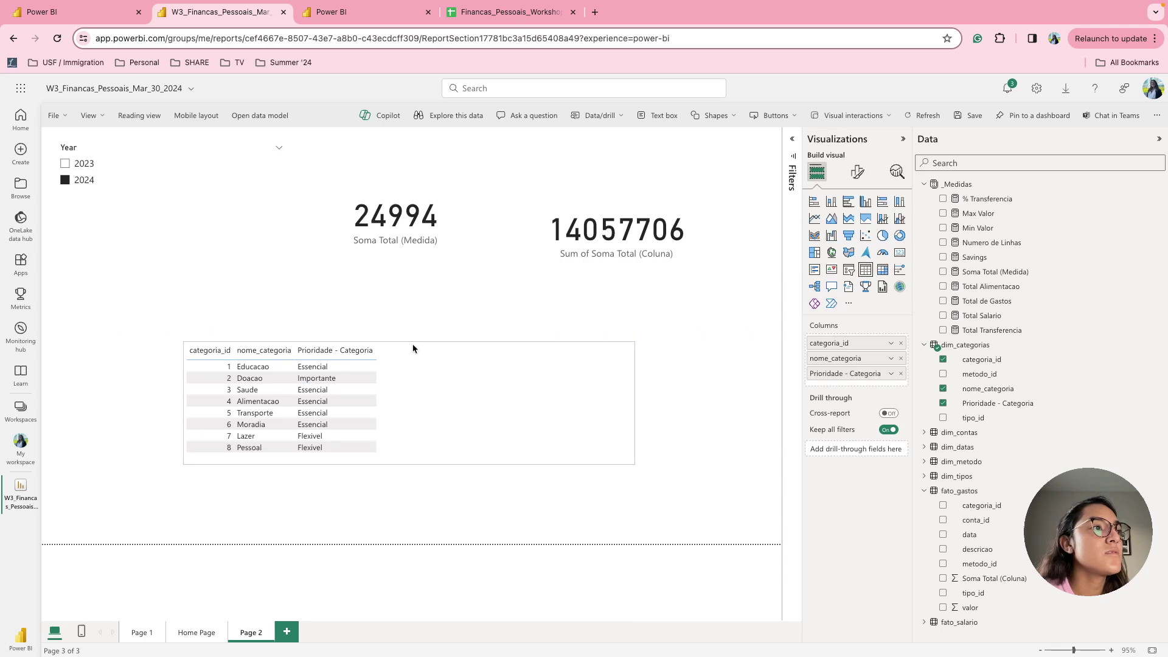
pyautogui.click(697, 403)
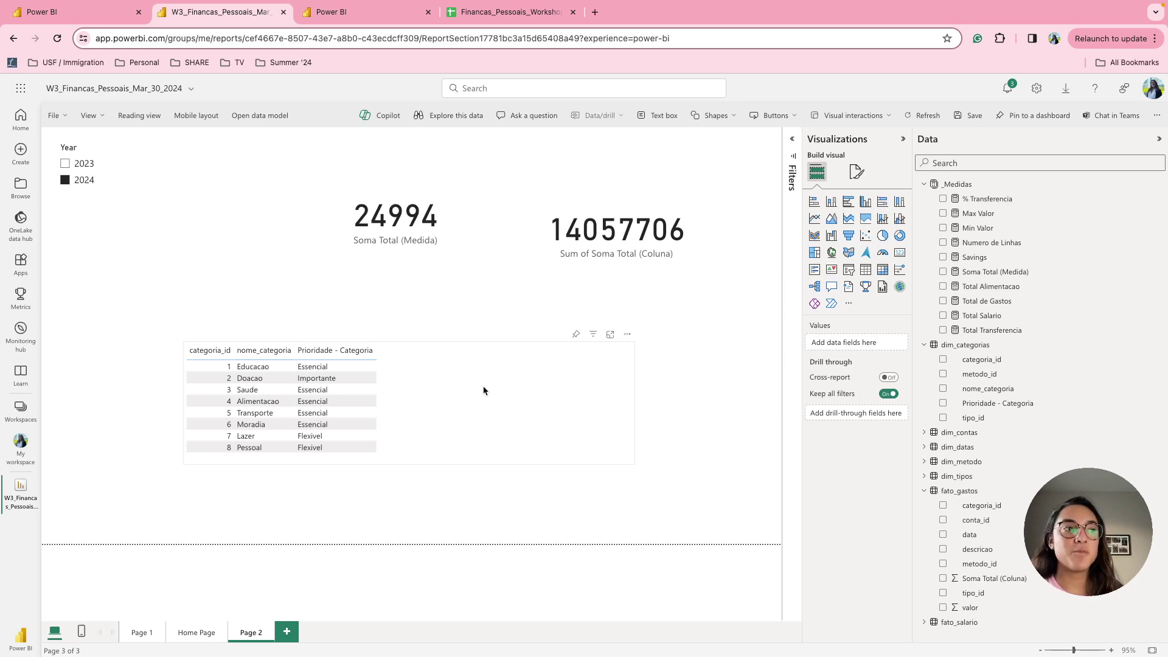
pyautogui.click(849, 273)
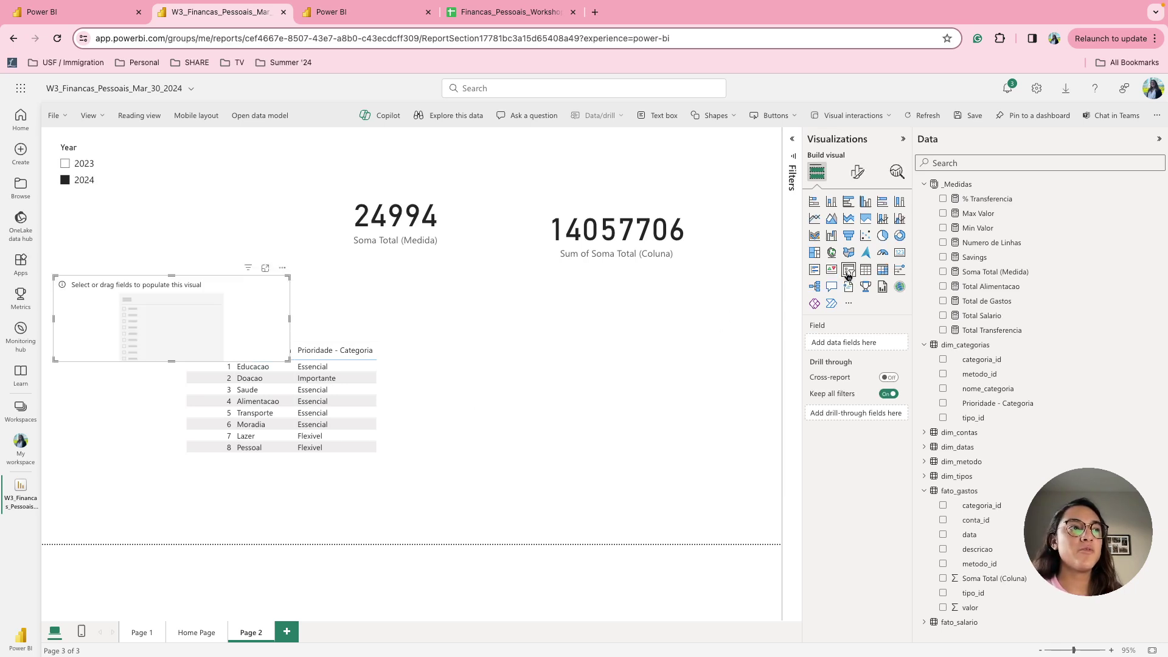
pyautogui.click(943, 404)
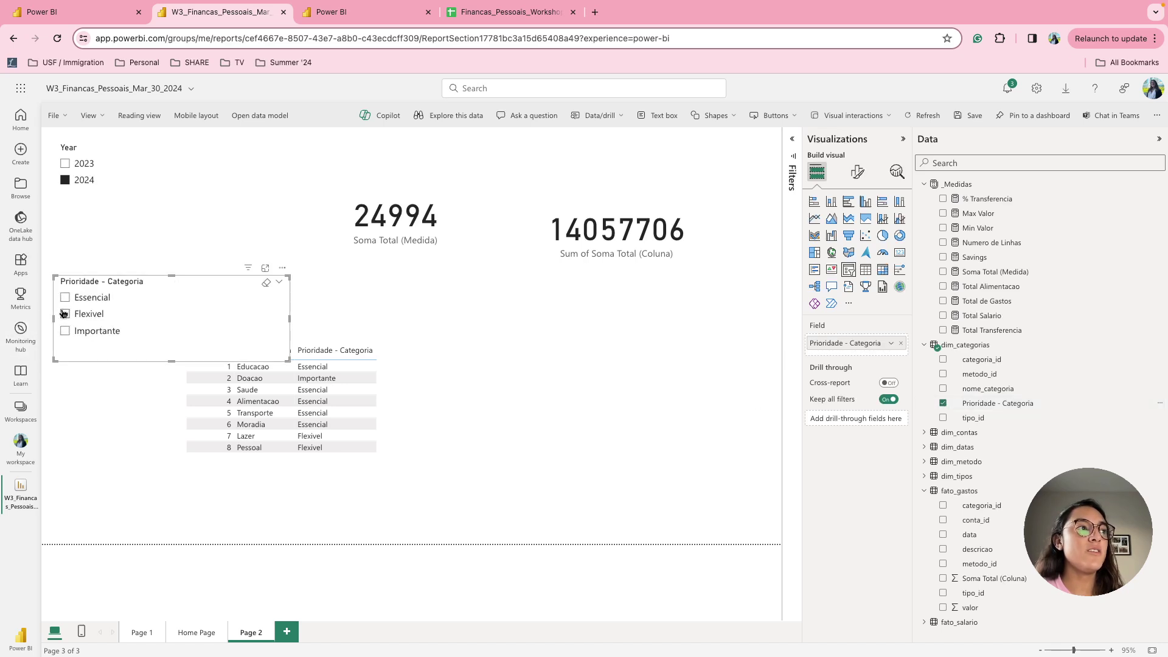
# Test the new slicer with Flexivel, Essencial and Importante, and clear its selection
pyautogui.click(65, 314)
pyautogui.click(65, 298)
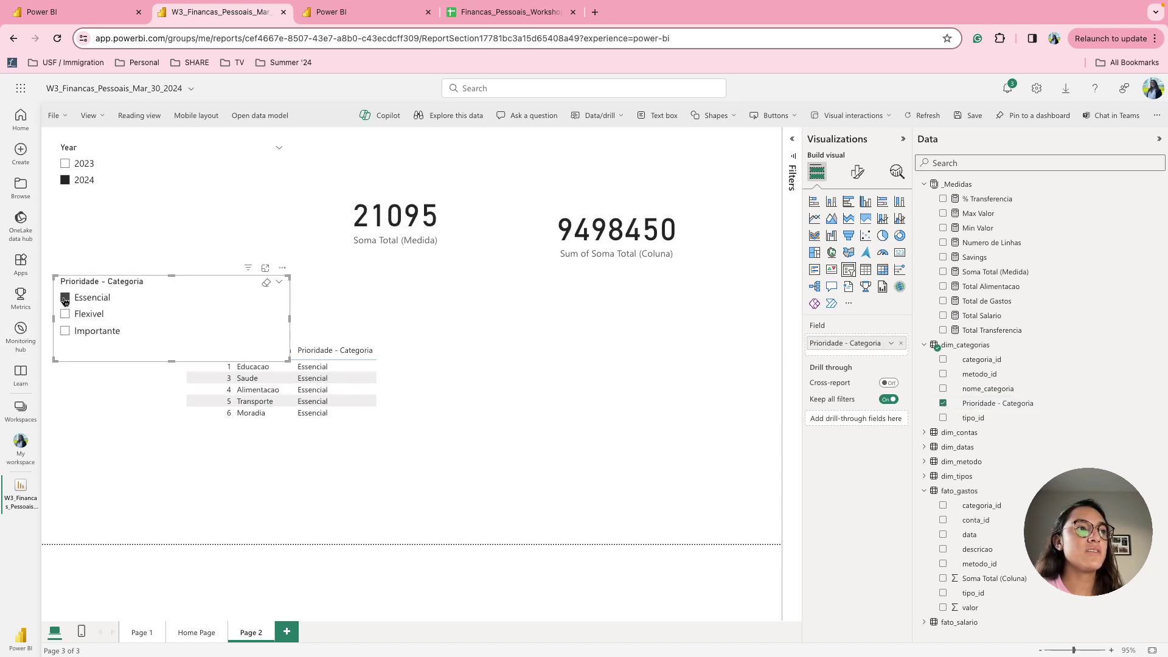
pyautogui.click(65, 332)
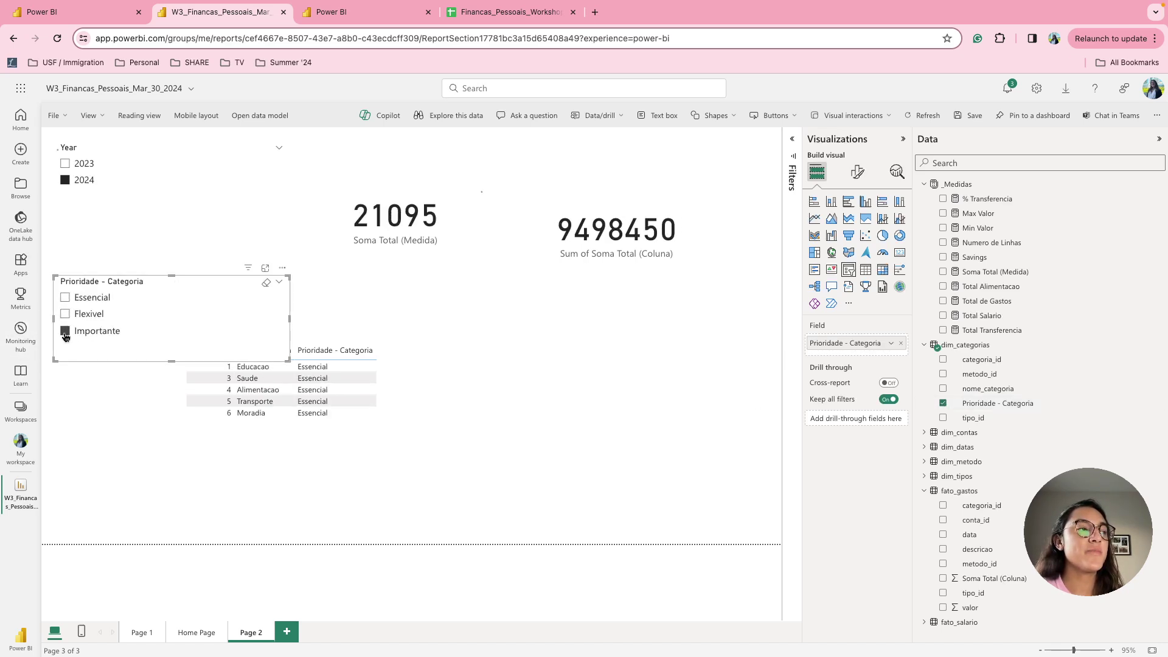
pyautogui.click(65, 298)
pyautogui.click(266, 283)
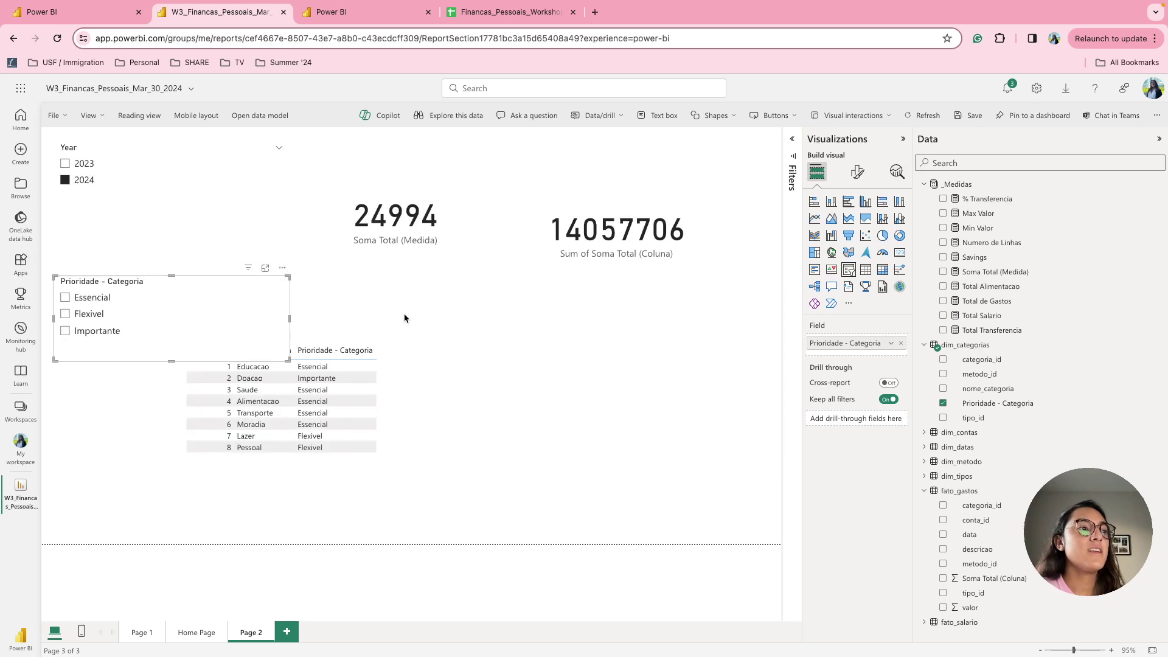
# Move the Prioridade - Categoria slicer up, clear of the category table and below the Year slicer
pyautogui.moveTo(178, 297); pyautogui.dragTo(177, 247)
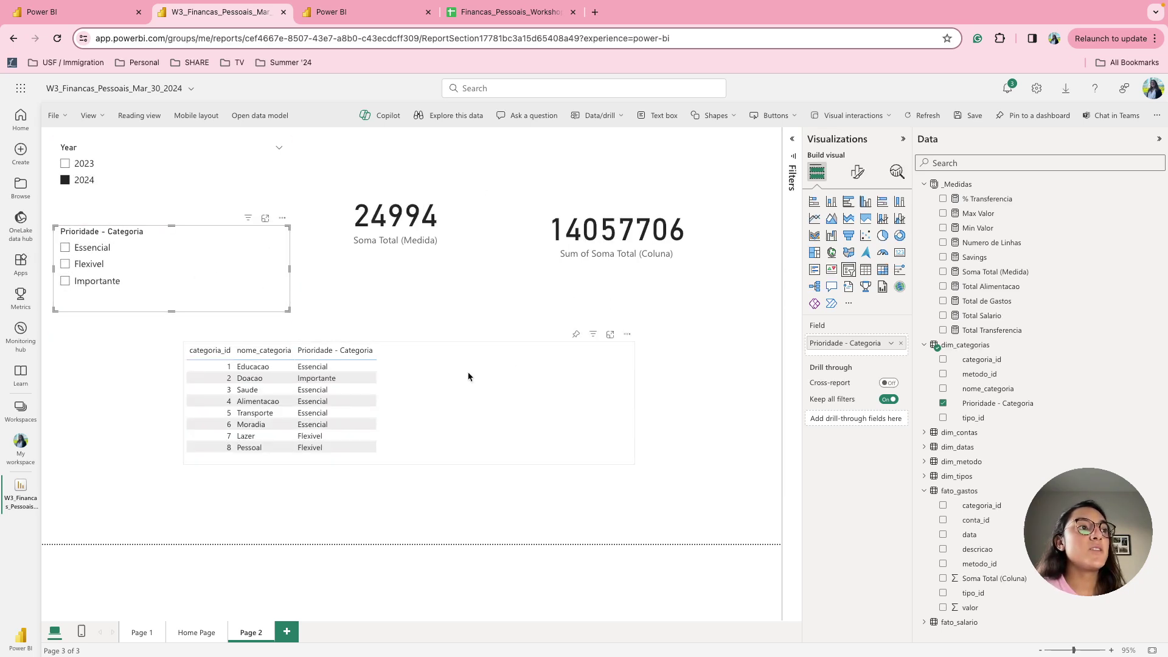
pyautogui.click(539, 412)
pyautogui.click(376, 510)
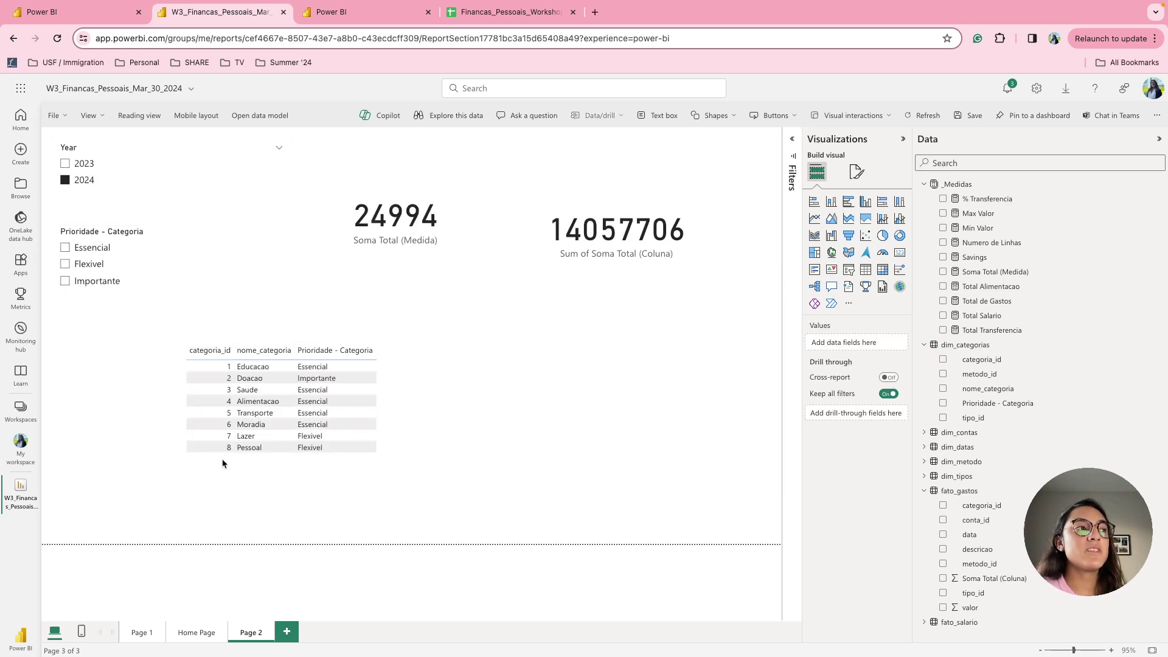
# Compare the cards and the category table filtered by Essencial and by Flexivel, and clear the filter again
pyautogui.click(195, 253)
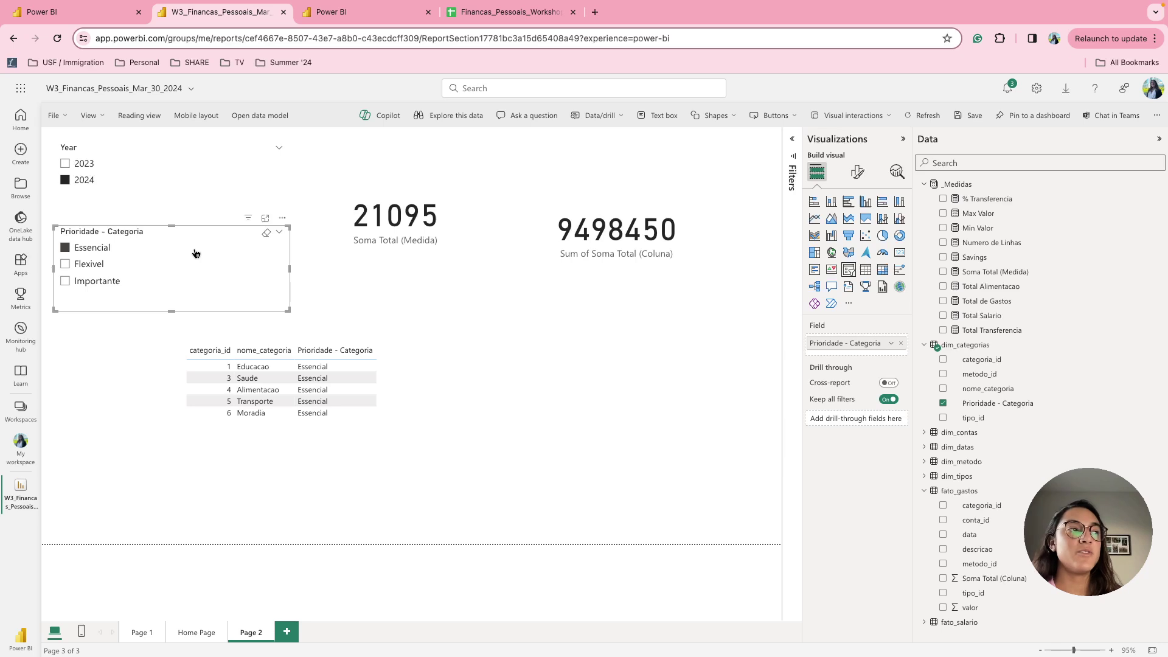
pyautogui.click(293, 271)
pyautogui.click(88, 263)
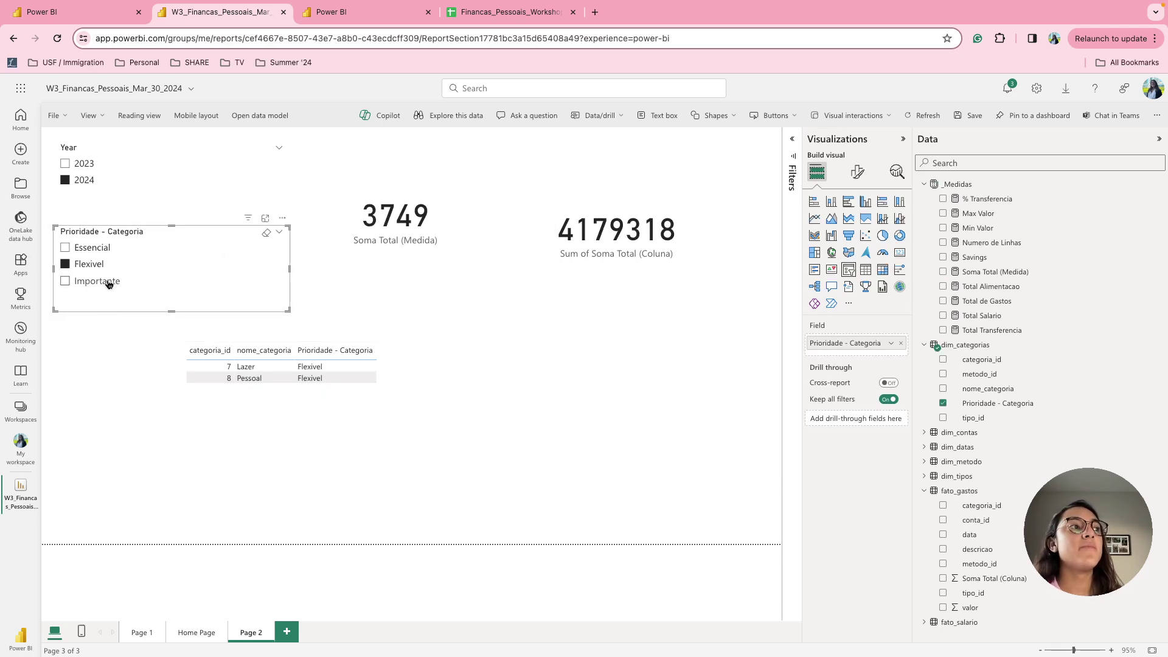
pyautogui.click(91, 248)
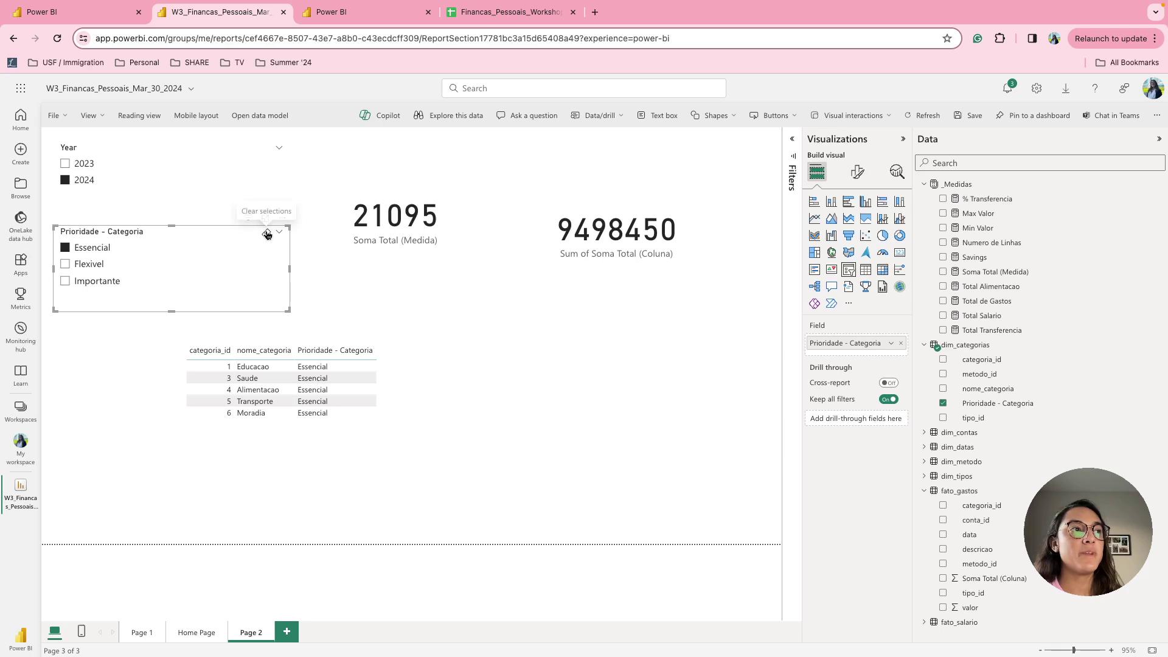
pyautogui.click(266, 233)
# Narrow the Prioridade - Categoria slicer from its right edge and move the category table further down and to the right
pyautogui.moveTo(286, 271); pyautogui.dragTo(205, 274)
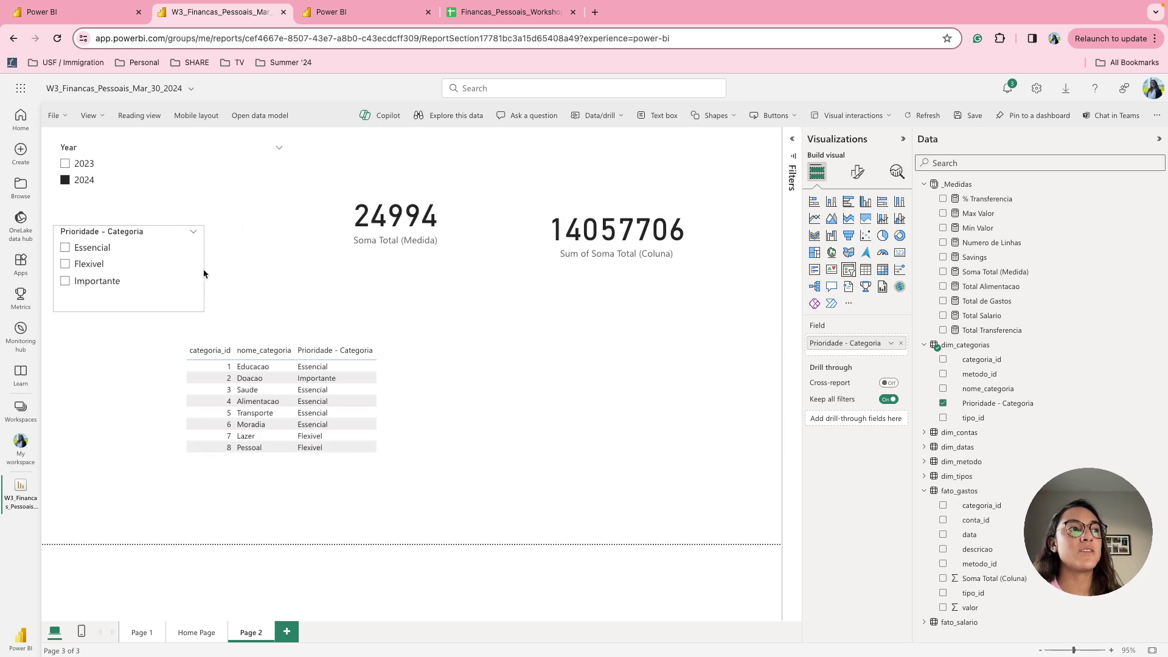
pyautogui.click(445, 411)
pyautogui.moveTo(444, 373); pyautogui.dragTo(503, 417)
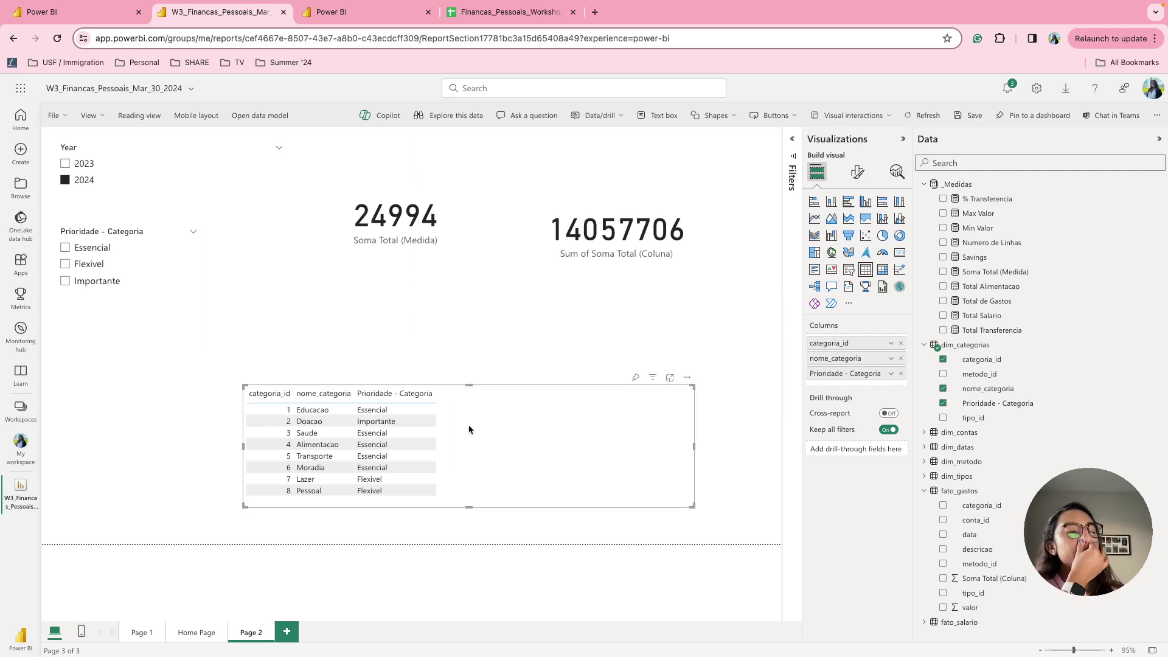